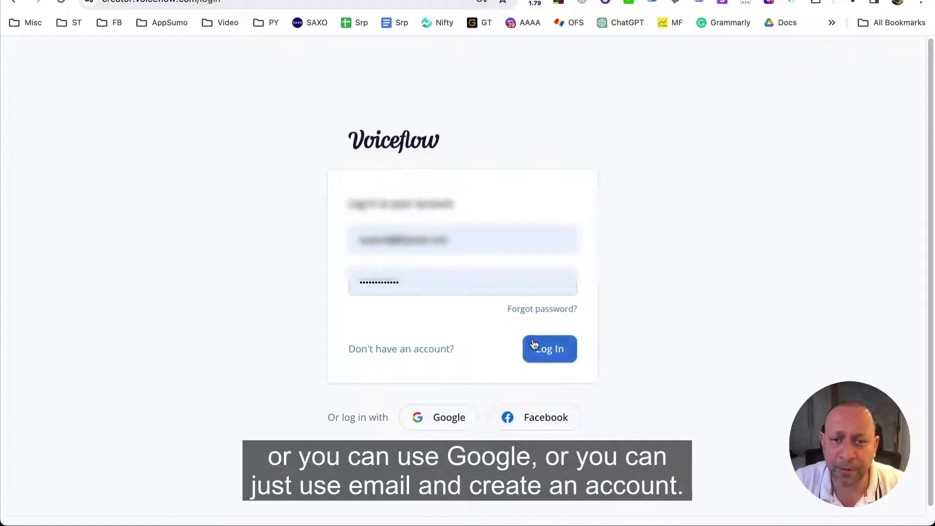
# Log in to the Voiceflow account with the prefilled credentials and check the list of available workspaces.
pyautogui.click(570, 350)
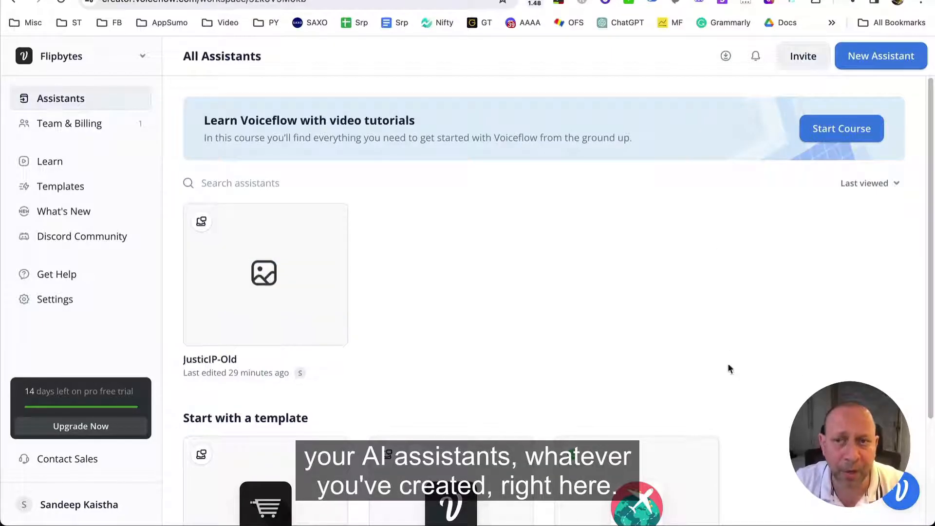
pyautogui.click(75, 61)
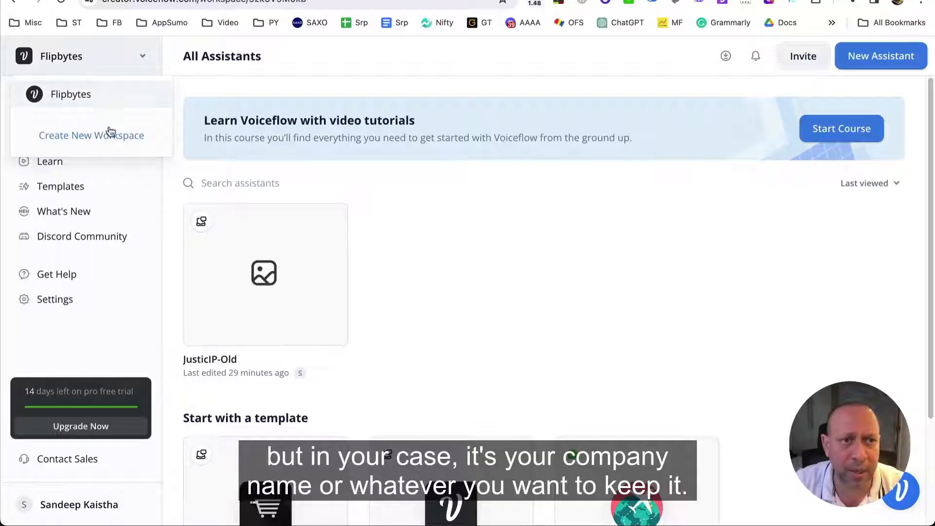
pyautogui.click(499, 233)
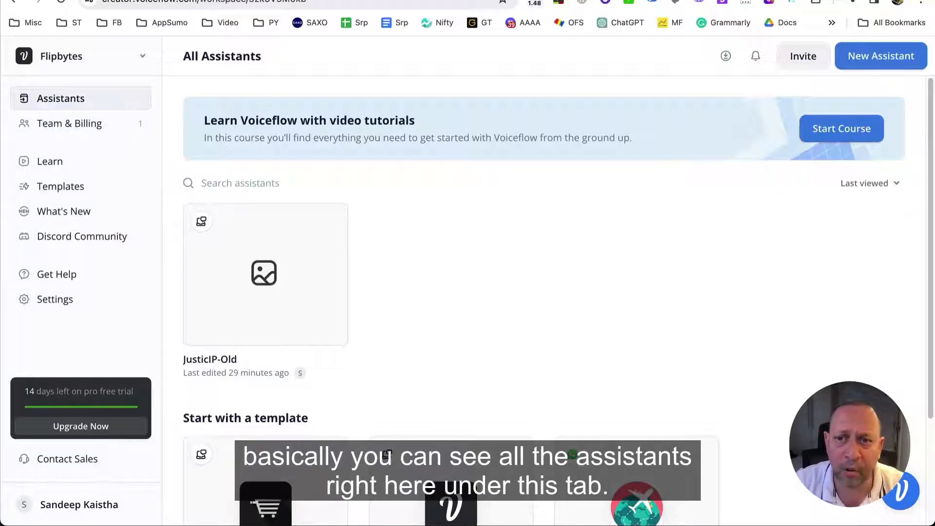
# Review the workspace's team members and examine the highlighted features and essential tutorials in the Learn resources.
pyautogui.click(78, 130)
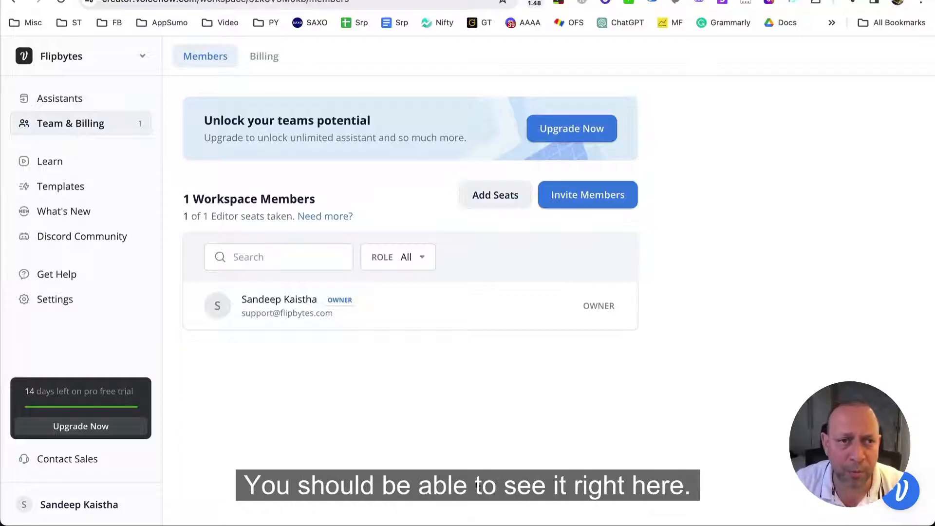
pyautogui.click(51, 163)
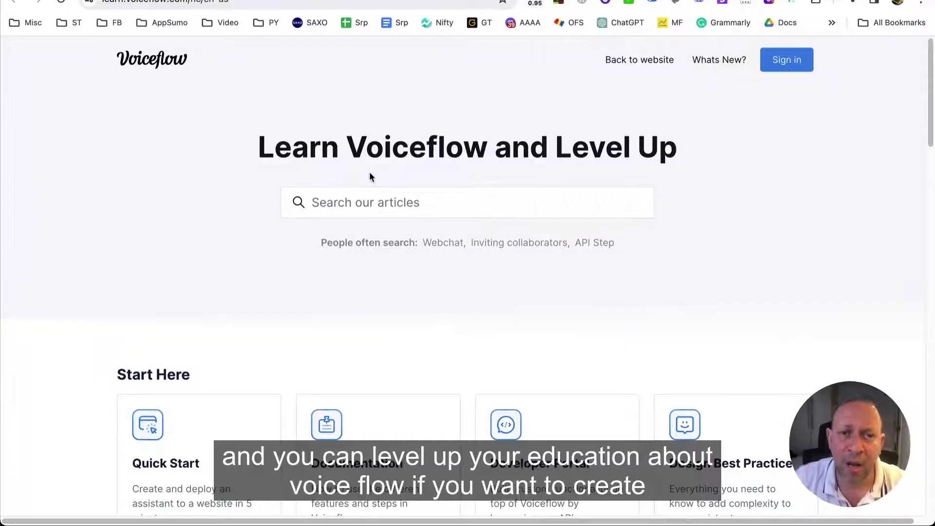
pyautogui.scroll(-15, 383, 161)
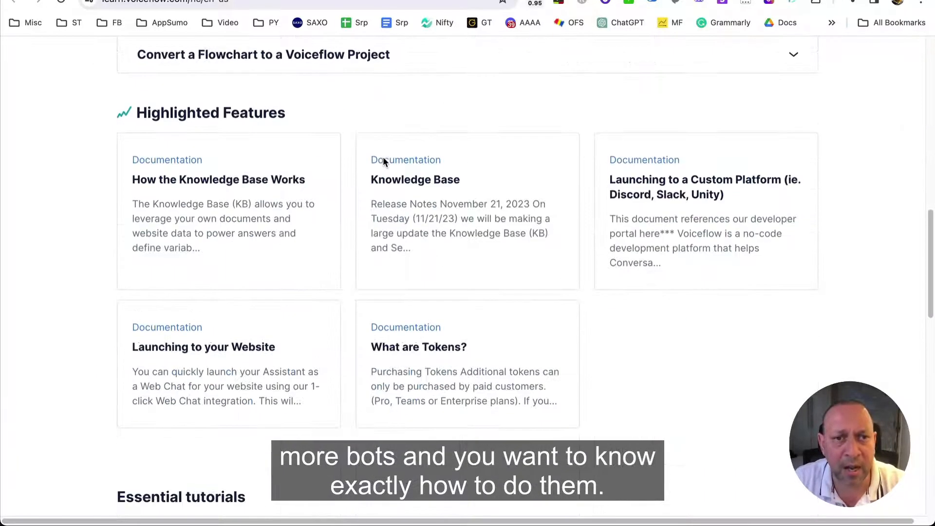
pyautogui.scroll(-5, 384, 162)
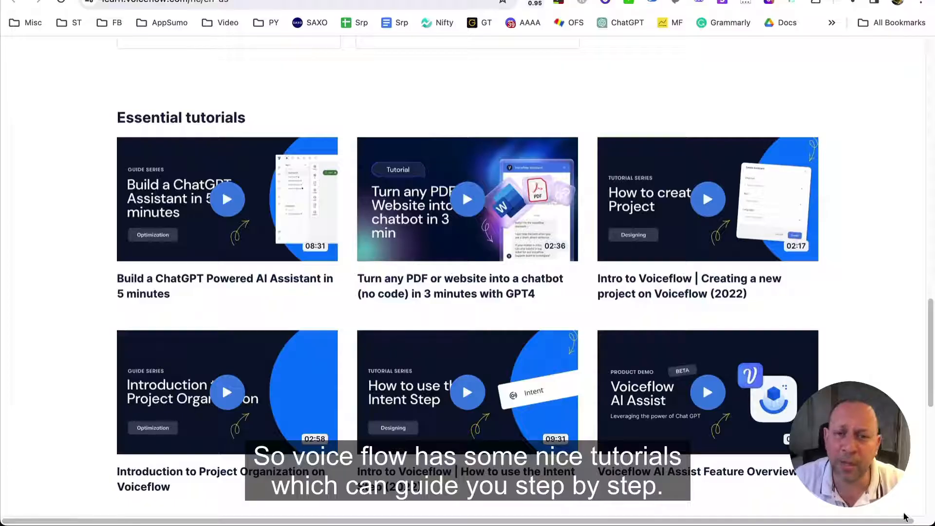
pyautogui.scroll(20, 430, 222)
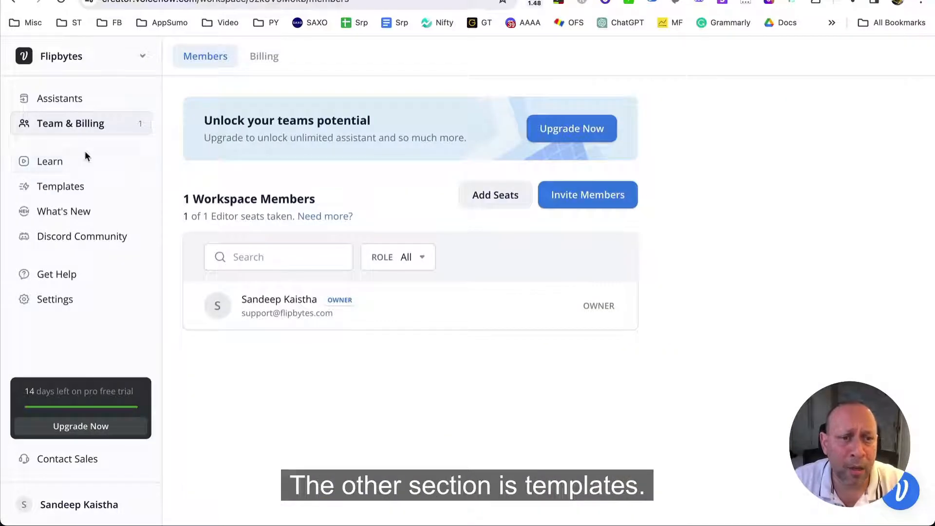
# Browse the full template directory and return to the workspace.
pyautogui.click(62, 187)
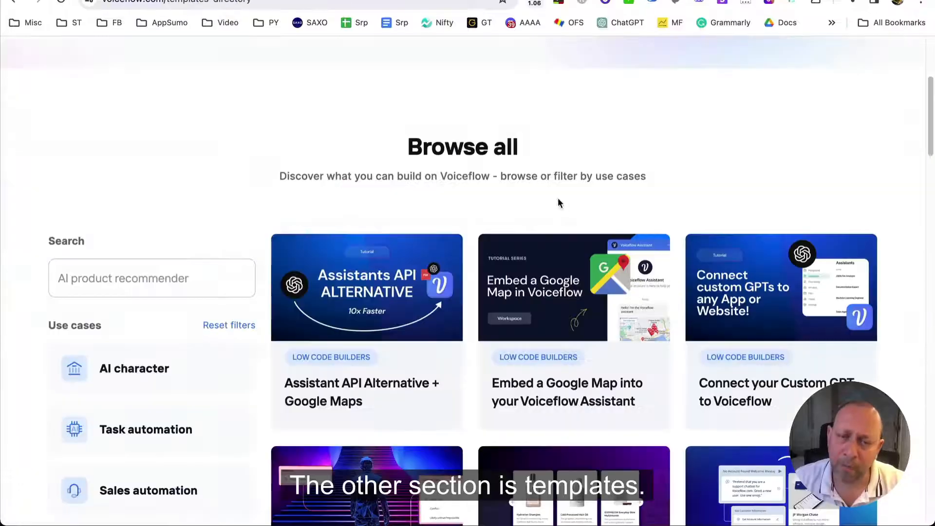
pyautogui.scroll(-3, 514, 193)
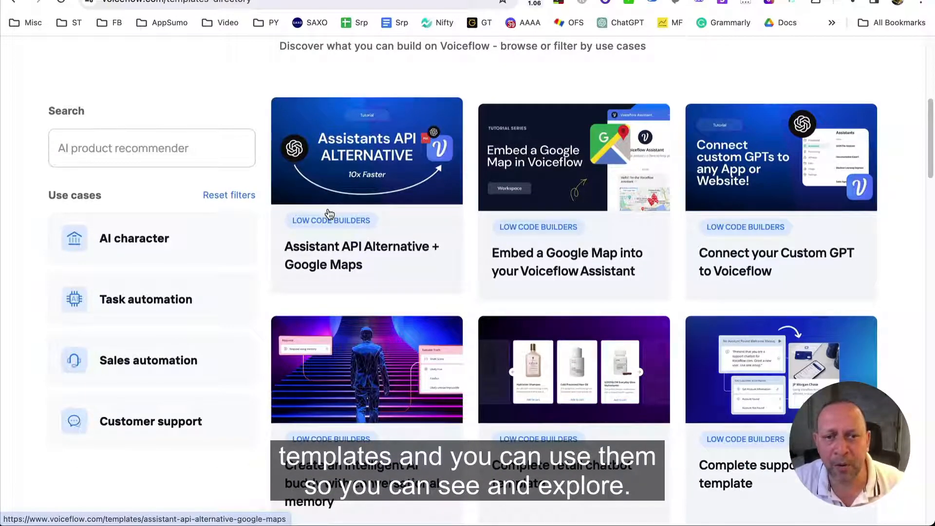
pyautogui.scroll(-10, 413, 243)
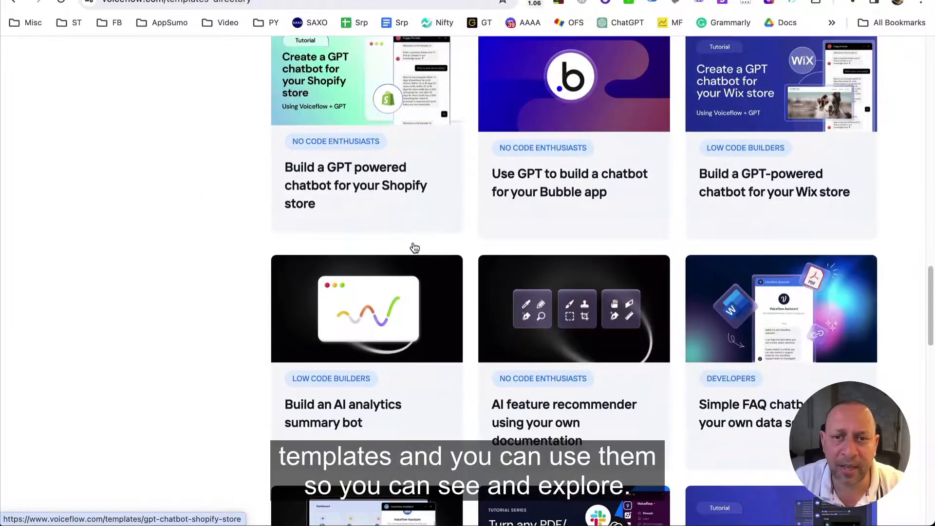
pyautogui.scroll(15, 413, 242)
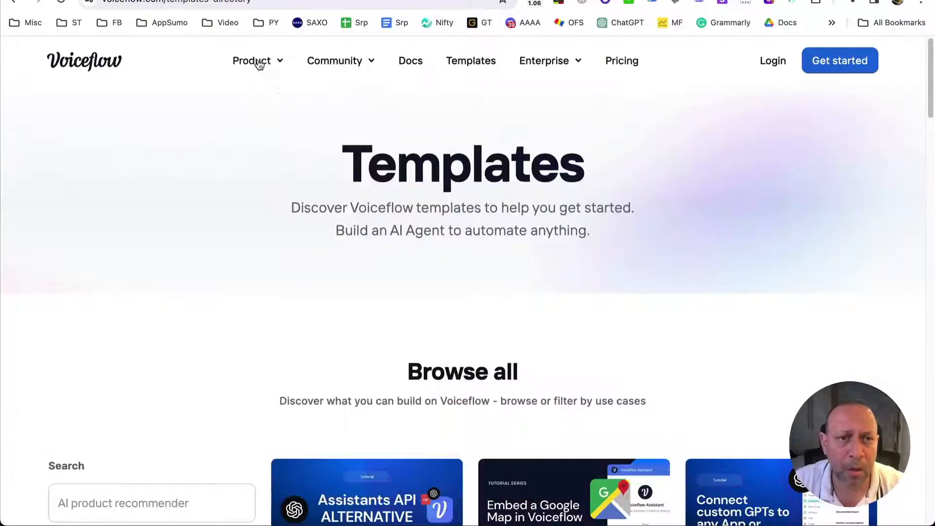
pyautogui.press('super+w')
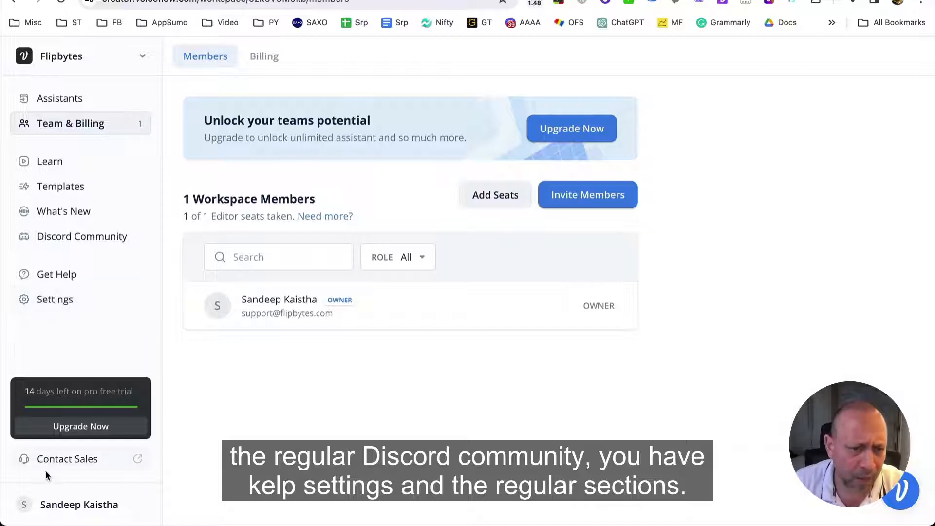
# Start a new assistant from the assistants overview, naming it JusticsIP and setting its modality to Chat.
pyautogui.click(52, 100)
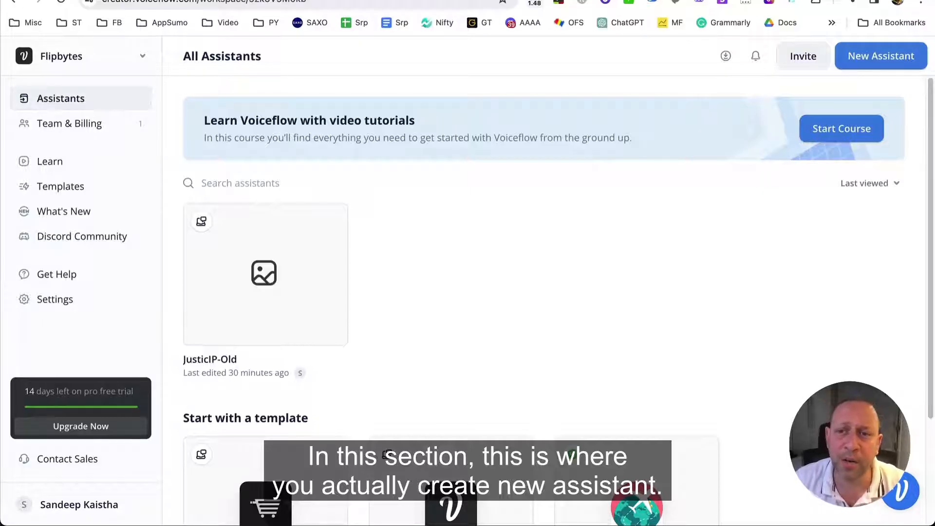
pyautogui.click(888, 57)
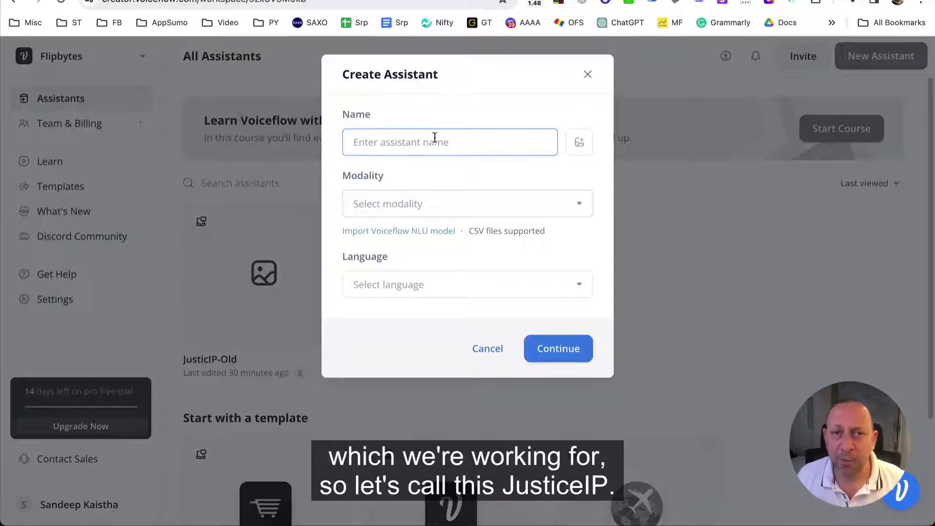
pyautogui.write('Just')
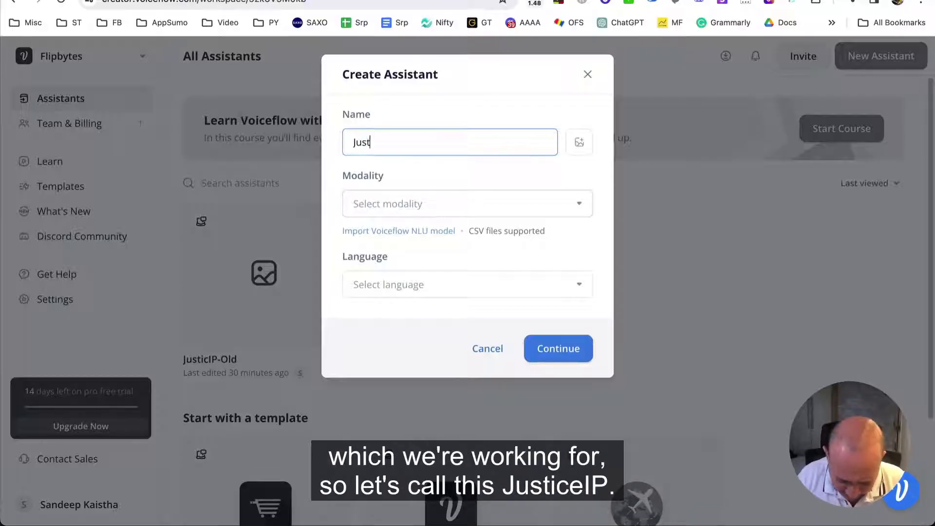
pyautogui.write('icsIP')
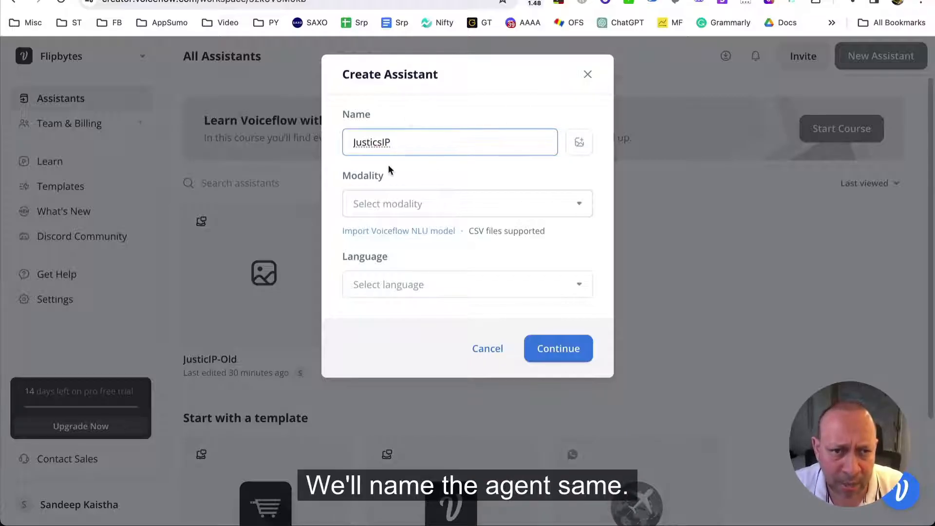
pyautogui.click(582, 209)
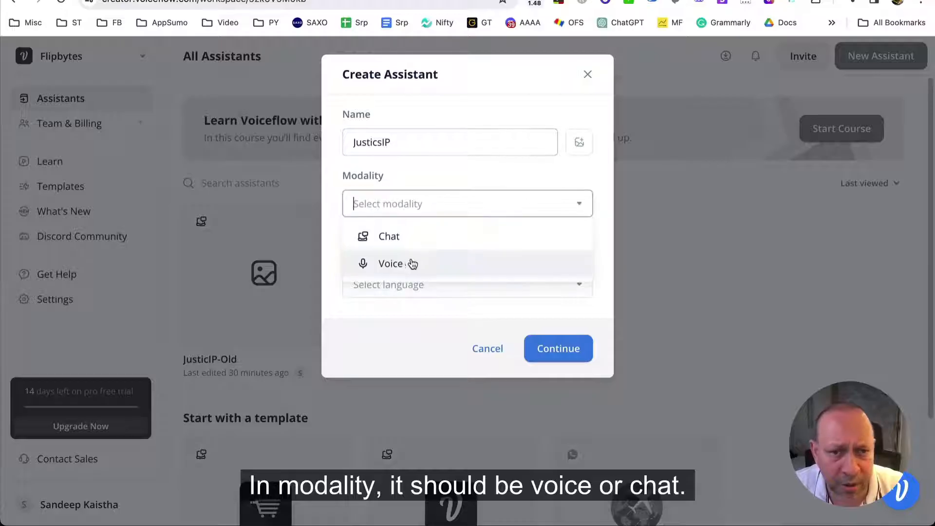
pyautogui.click(390, 238)
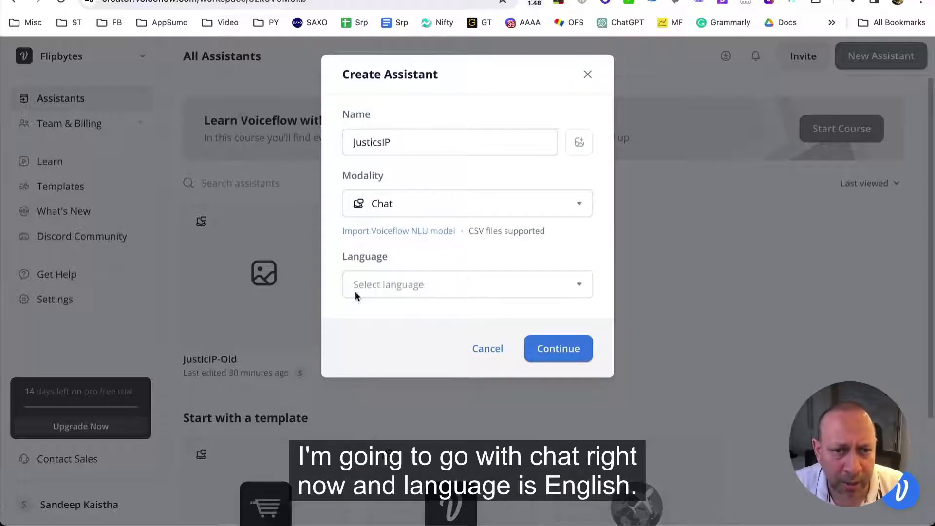
# Set the assistant's language to English and create it with the default workspace member access.
pyautogui.click(579, 289)
pyautogui.click(386, 317)
pyautogui.click(558, 348)
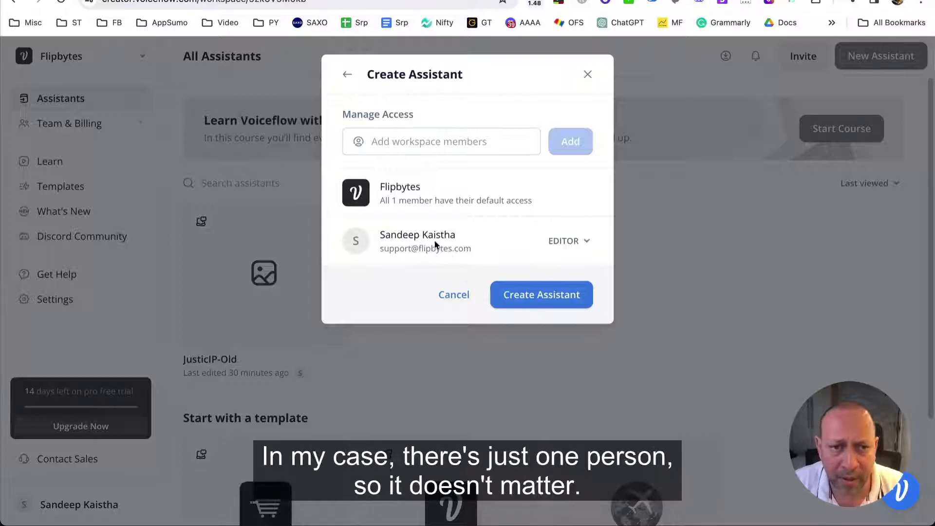
pyautogui.click(420, 142)
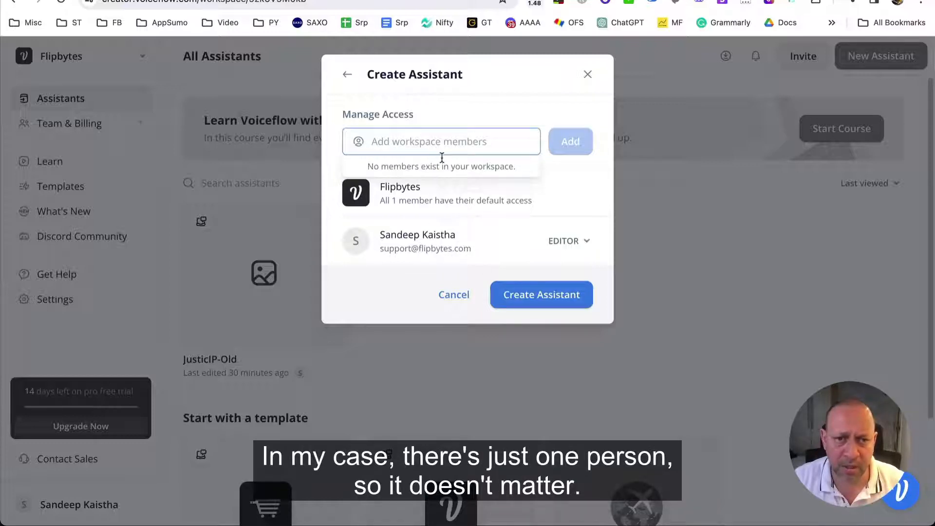
pyautogui.click(554, 295)
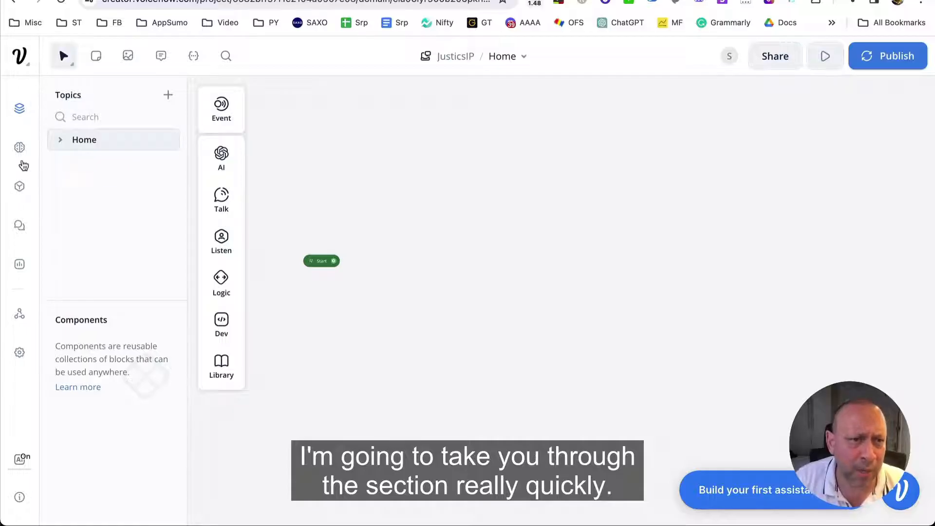
# Upload classification-of-goods-and-services-ipos-website_jan2023.pdf and TM-infopack-11Oct2023.pdf to the knowledge base as PDF data sources.
pyautogui.click(20, 147)
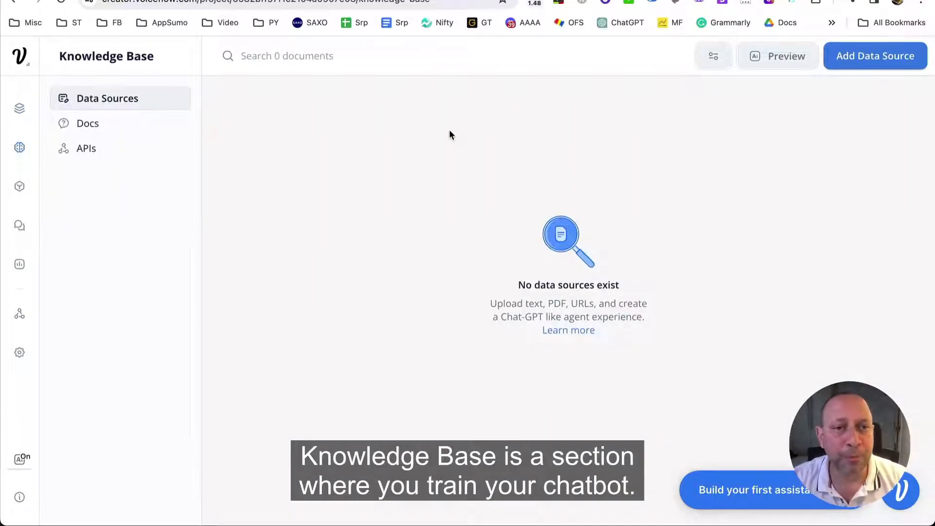
pyautogui.click(875, 55)
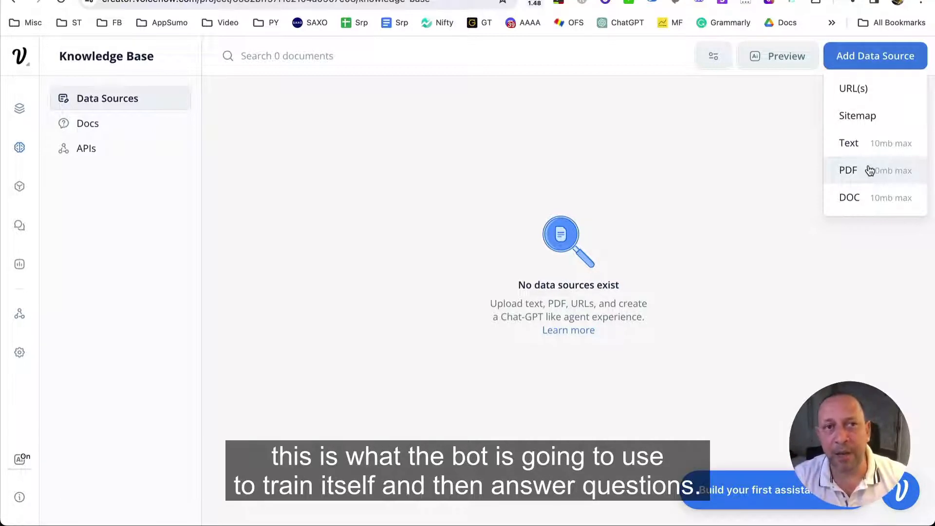
pyautogui.click(870, 170)
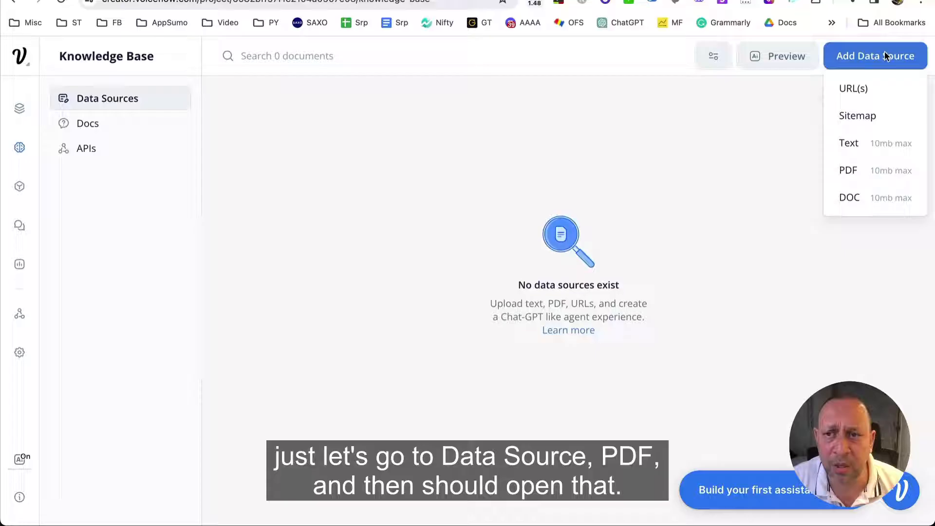
pyautogui.click(885, 51)
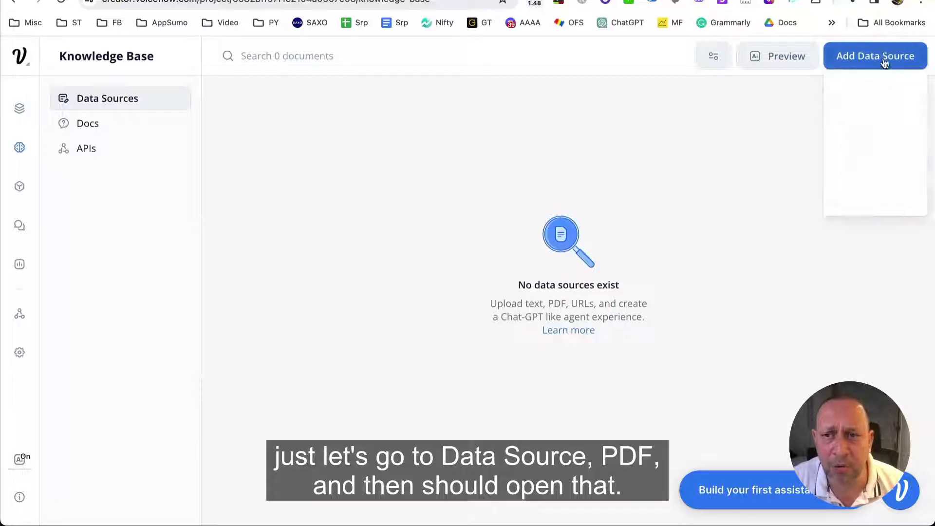
pyautogui.click(855, 170)
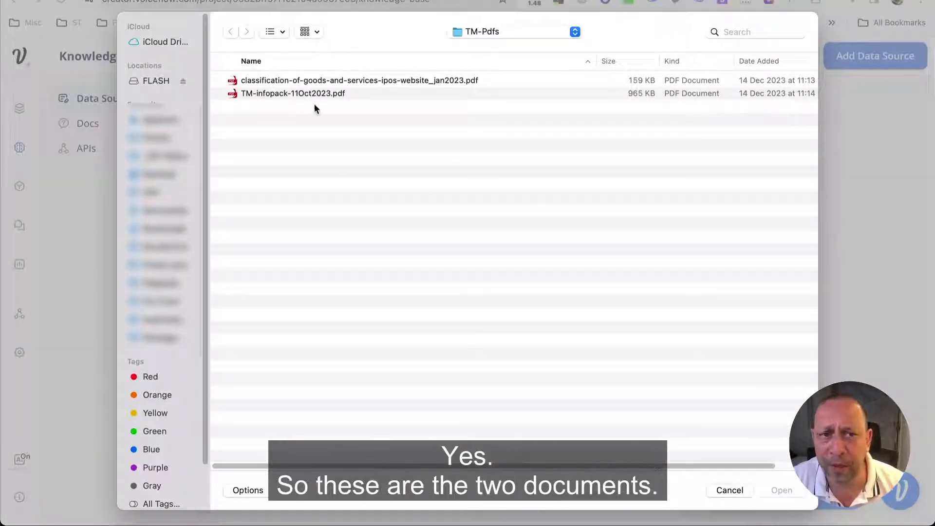
pyautogui.moveTo(306, 108); pyautogui.dragTo(259, 82)
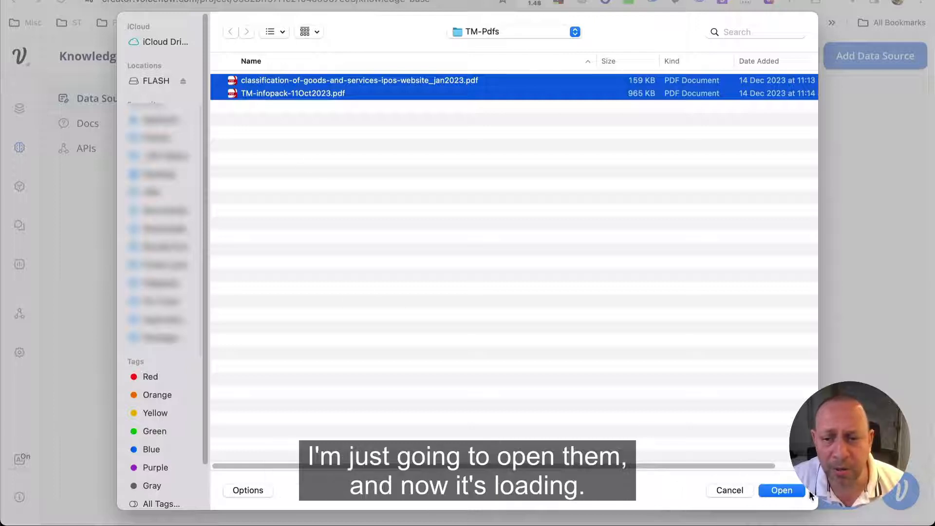
pyautogui.click(791, 491)
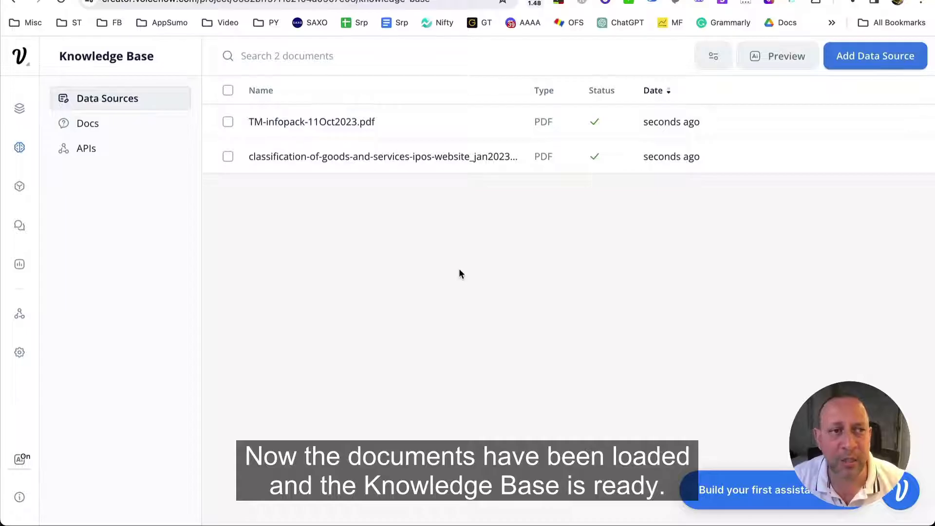
# Return to the assistant's design canvas and review the prototype sharing and teammate invitation options.
pyautogui.click(19, 109)
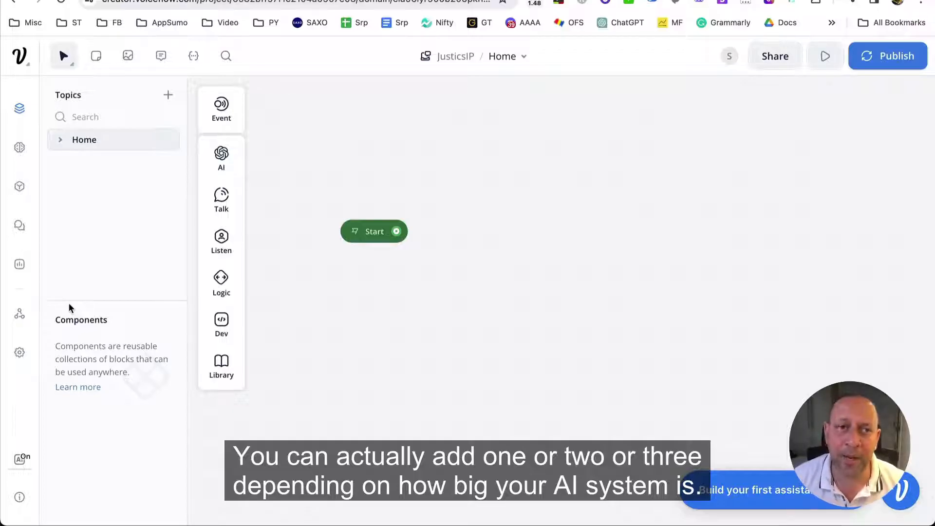
pyautogui.click(783, 58)
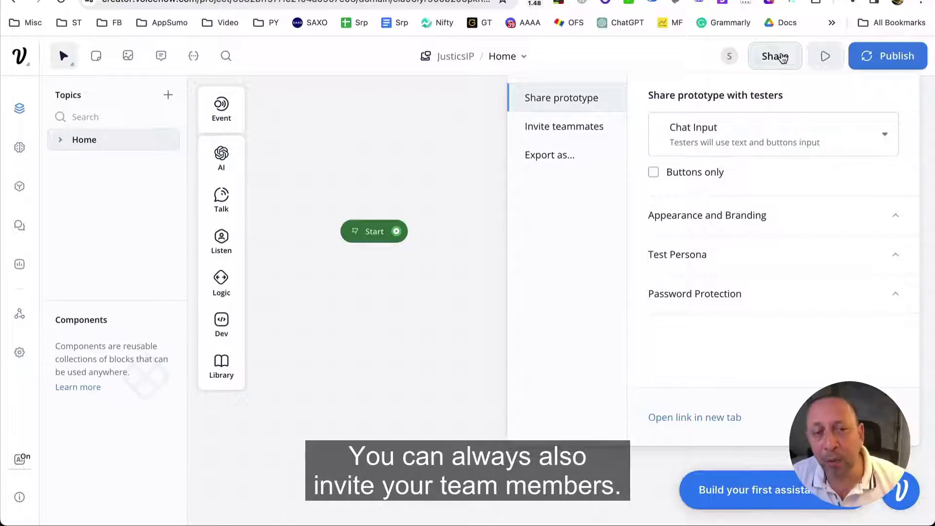
pyautogui.click(558, 127)
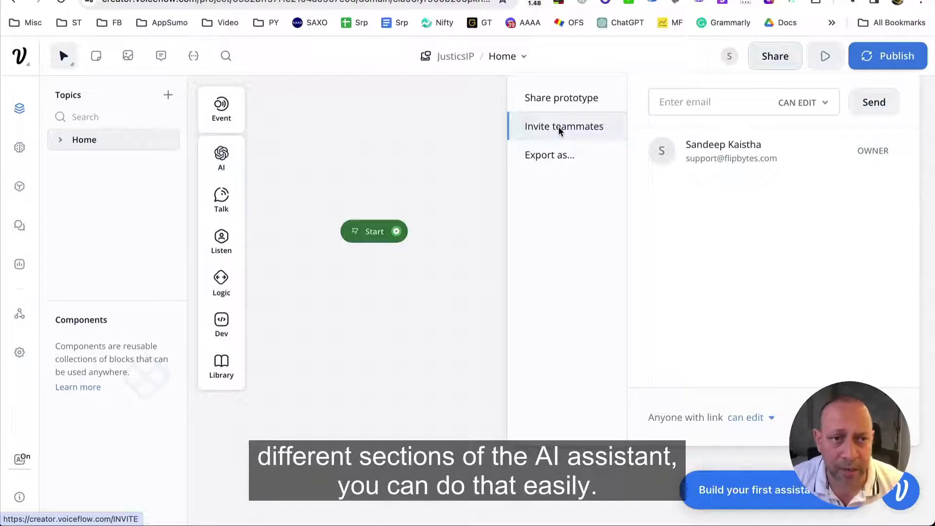
pyautogui.click(445, 117)
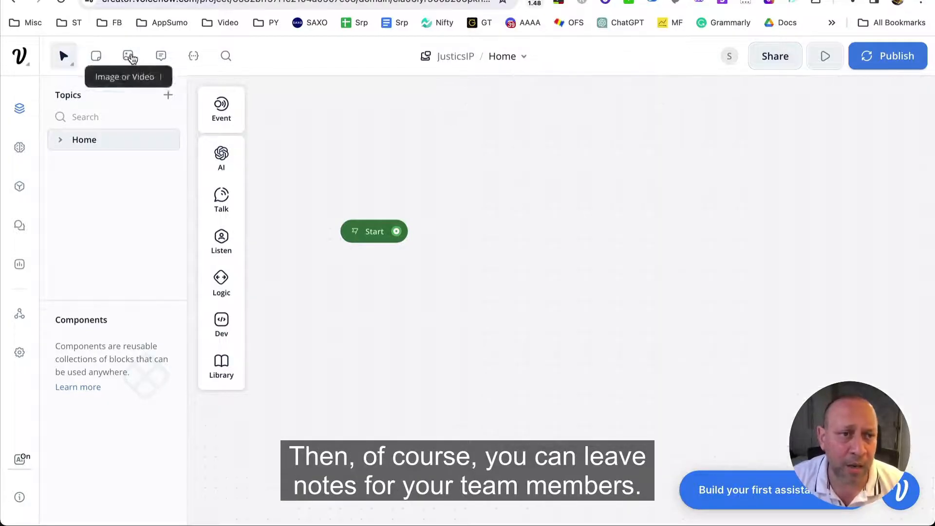
# Try to place a text annotation on the Home canvas.
pyautogui.click(97, 60)
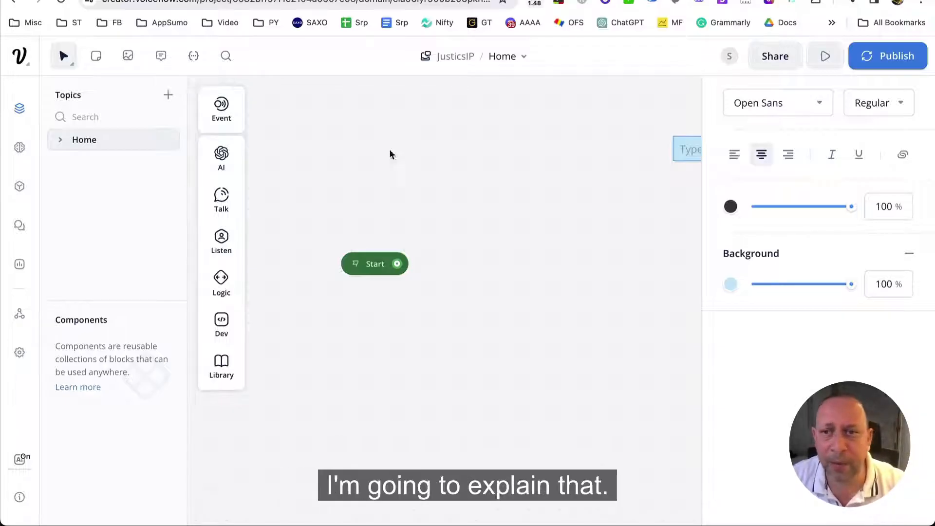
pyautogui.click(650, 355)
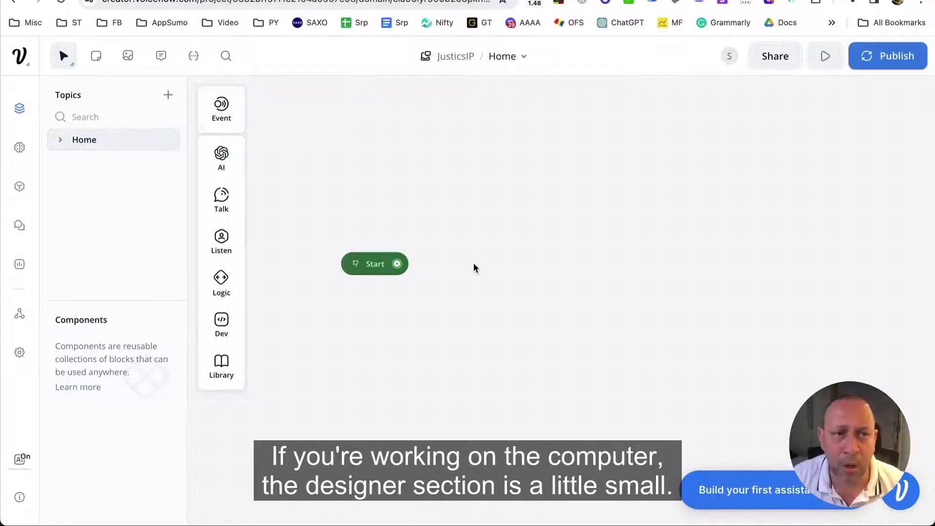
# Hide the designer interface to enlarge the Home canvas and make room beside the Start block.
pyautogui.click(24, 59)
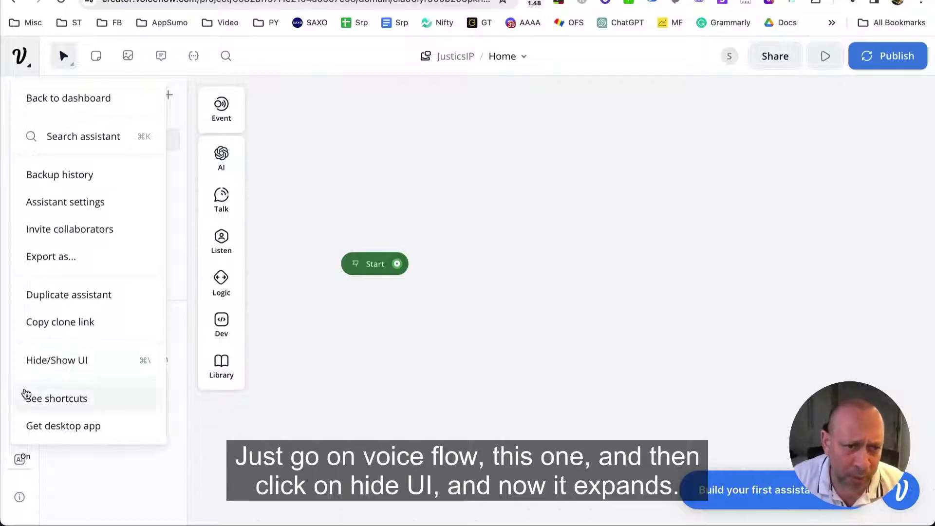
pyautogui.click(56, 361)
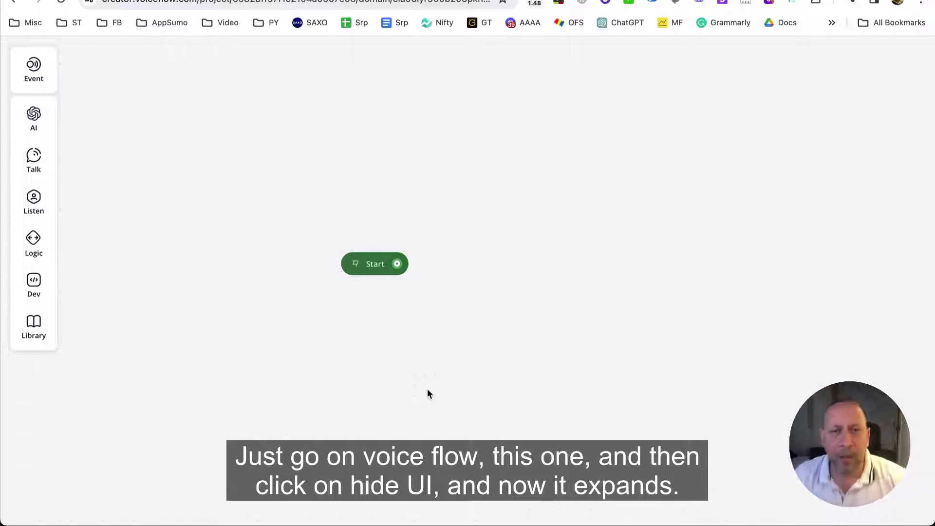
pyautogui.moveTo(468, 307); pyautogui.dragTo(261, 285)
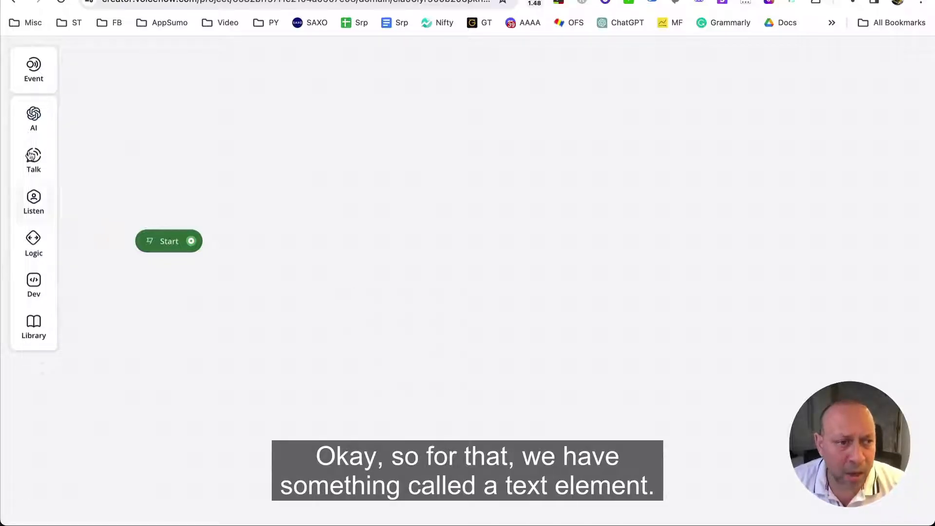
# Add a Text step from the Talk group to the canvas as a new block beside the Start block.
pyautogui.moveTo(41, 250)
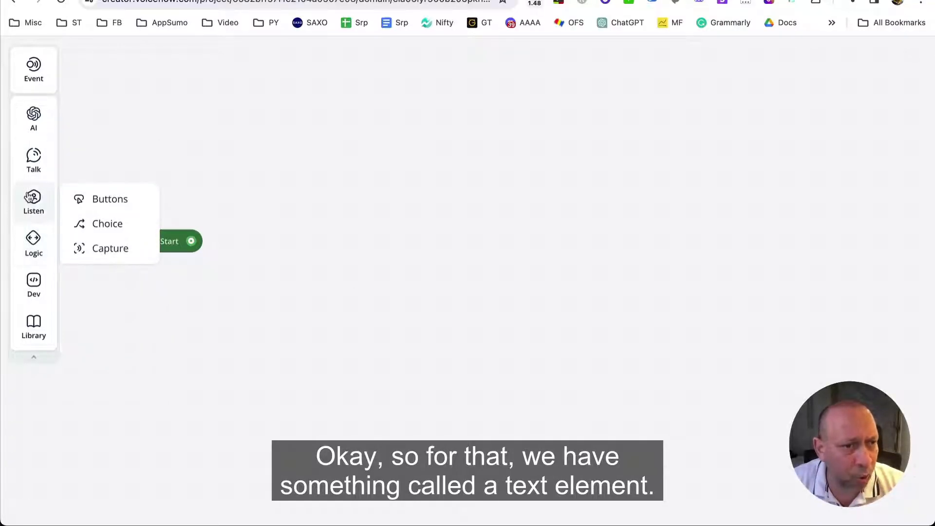
pyautogui.moveTo(26, 163)
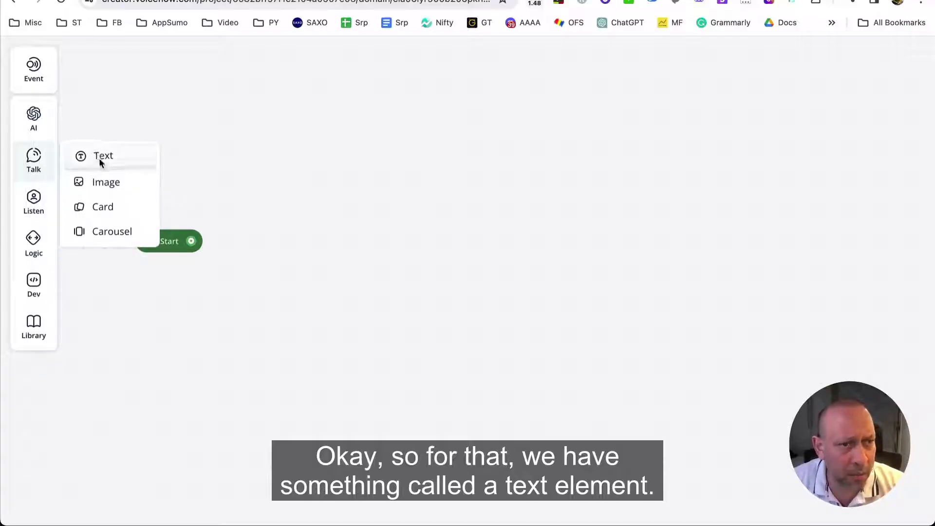
pyautogui.moveTo(98, 159); pyautogui.dragTo(313, 177)
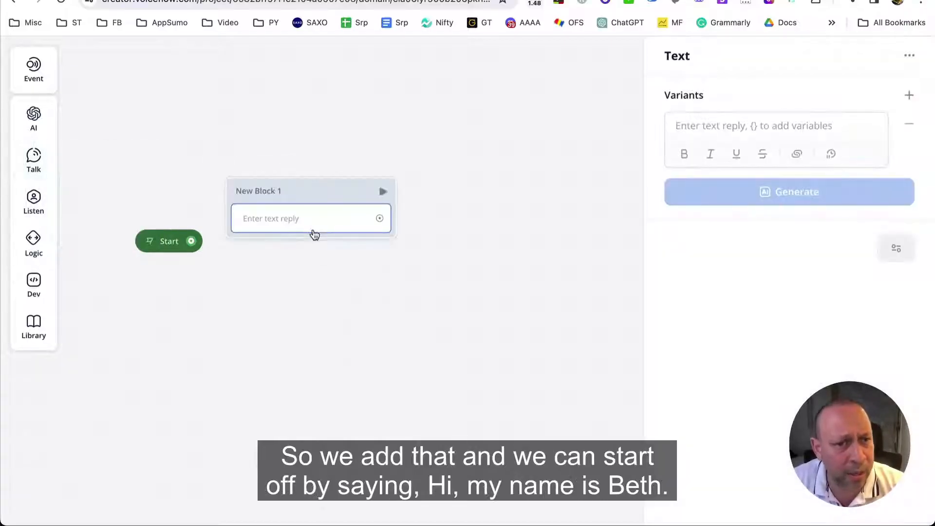
# Write the text reply "Hi, my name is Beth! I am Justice IP's AI assistant." in the new Text step.
pyautogui.click(761, 131)
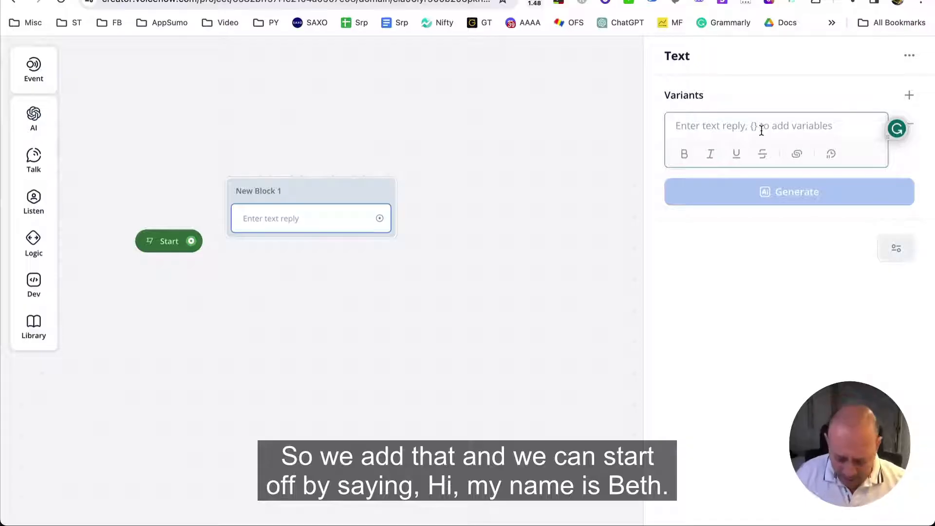
pyautogui.write('Hi')
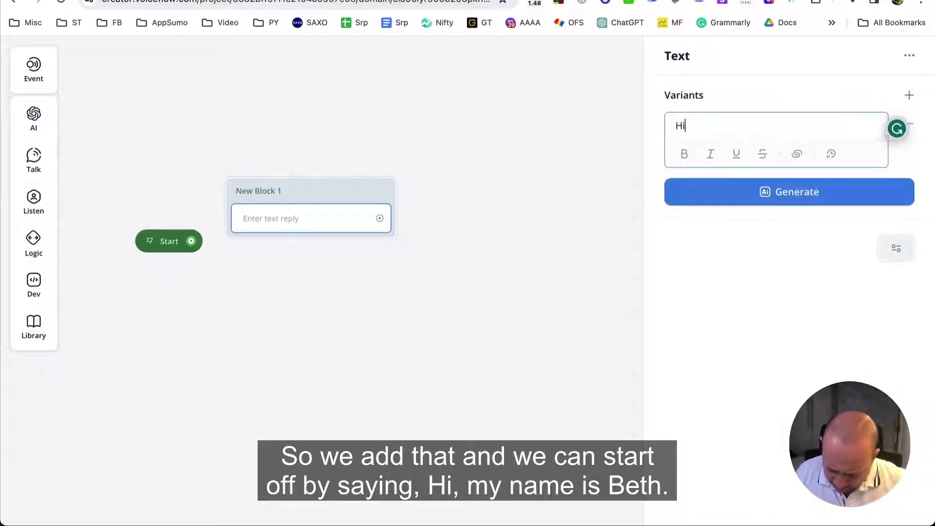
pyautogui.write(', my name is ')
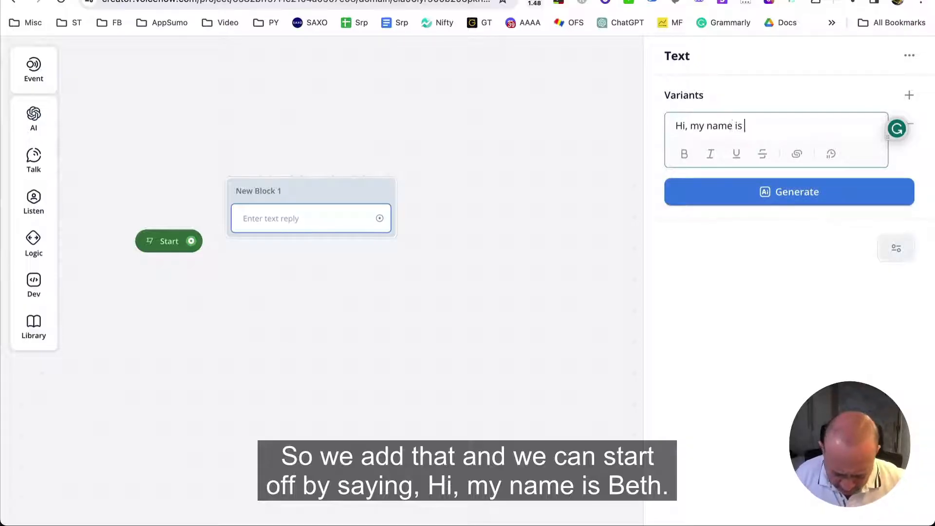
pyautogui.write('Beth')
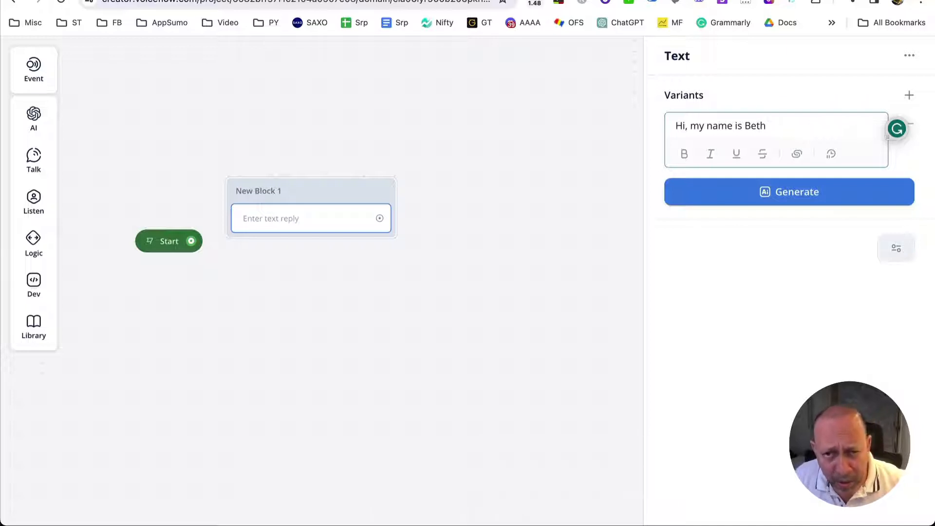
pyautogui.write('! ')
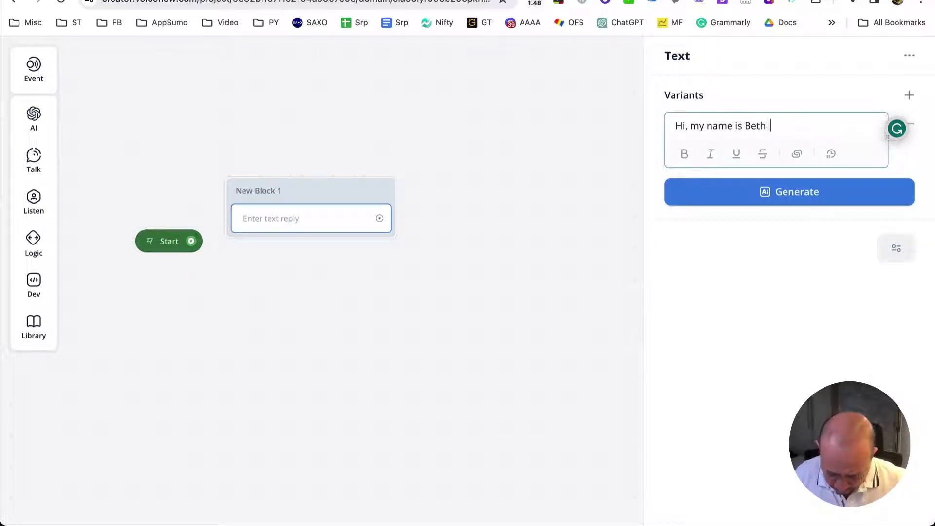
pyautogui.write('I am Justic')
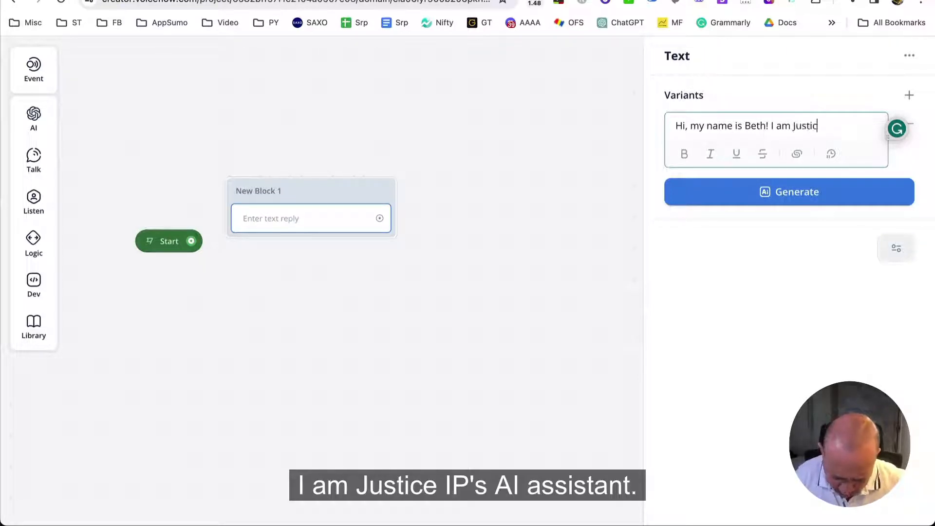
pyautogui.write(' IP')
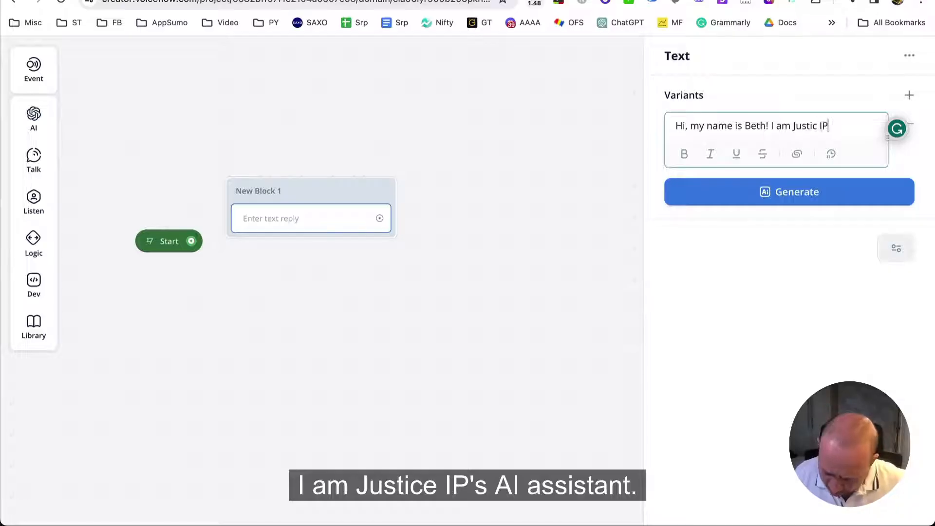
pyautogui.write("'s AI a")
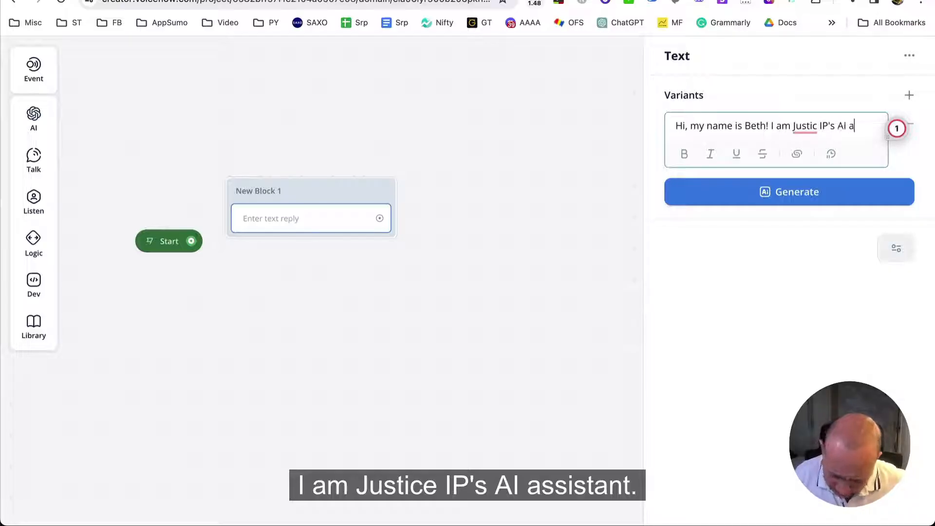
pyautogui.write('ssistant.')
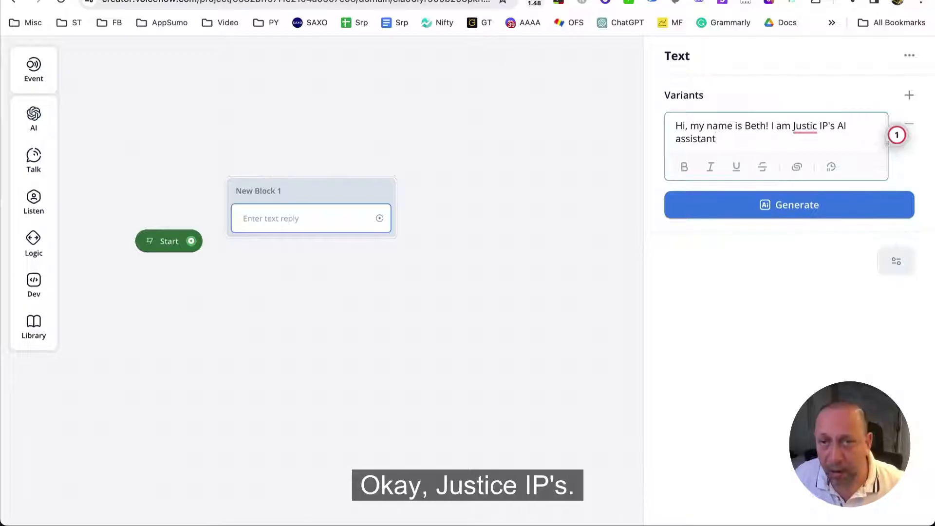
pyautogui.moveTo(805, 126)
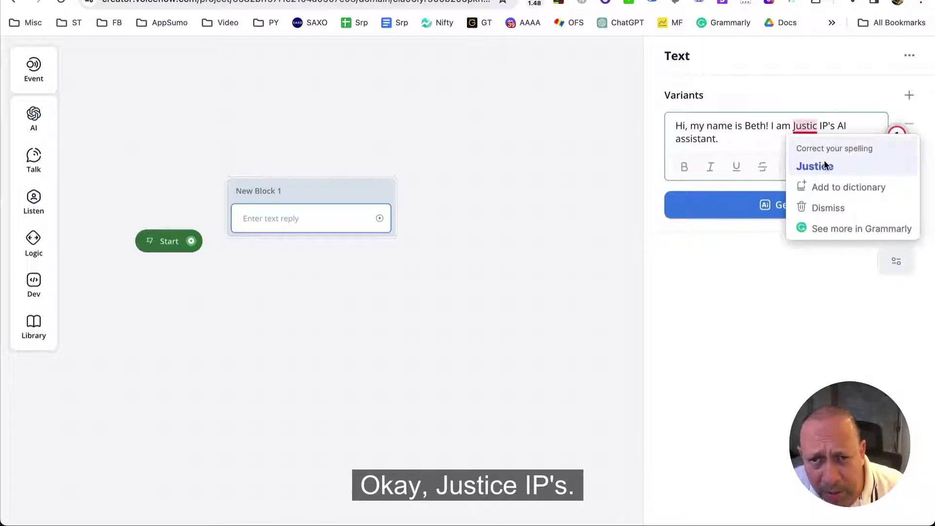
pyautogui.click(812, 165)
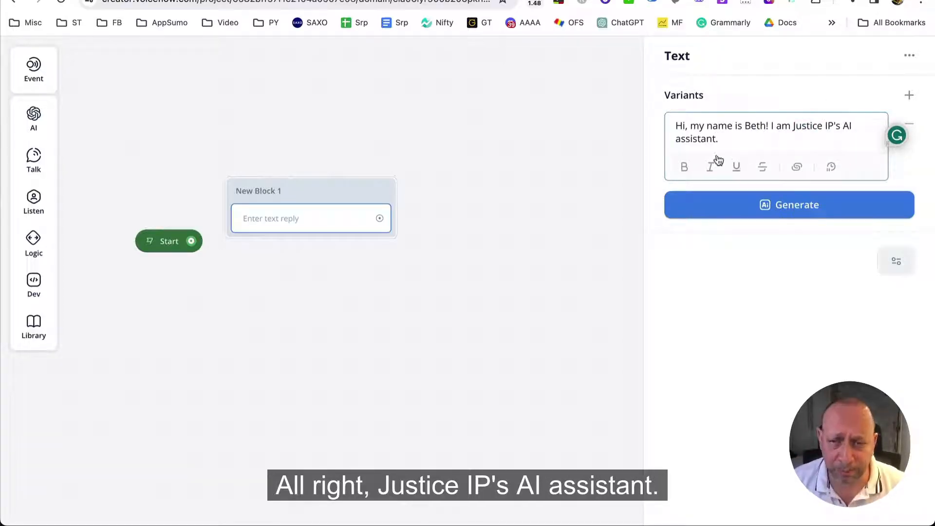
pyautogui.click(535, 201)
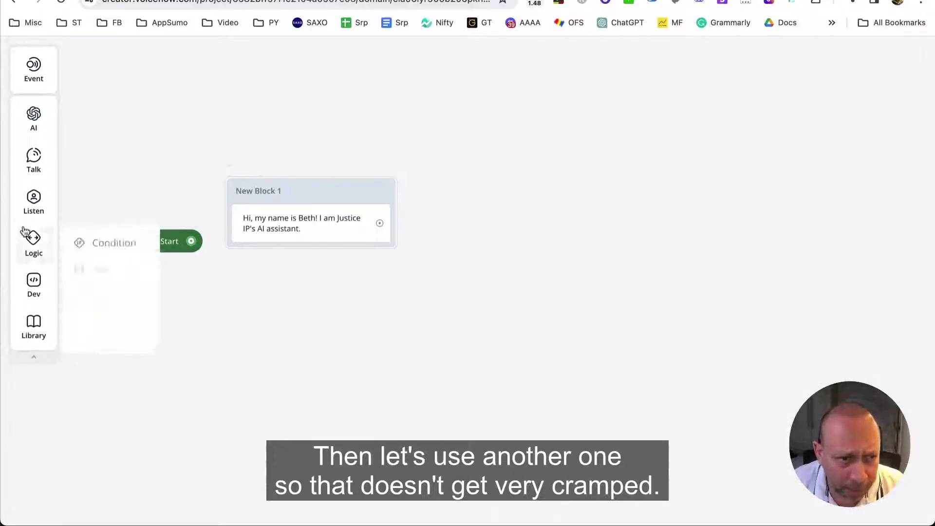
# Add a second Text step below the greeting in New Block 1 with the reply "How can I help you today?".
pyautogui.moveTo(34, 207)
pyautogui.moveTo(34, 163)
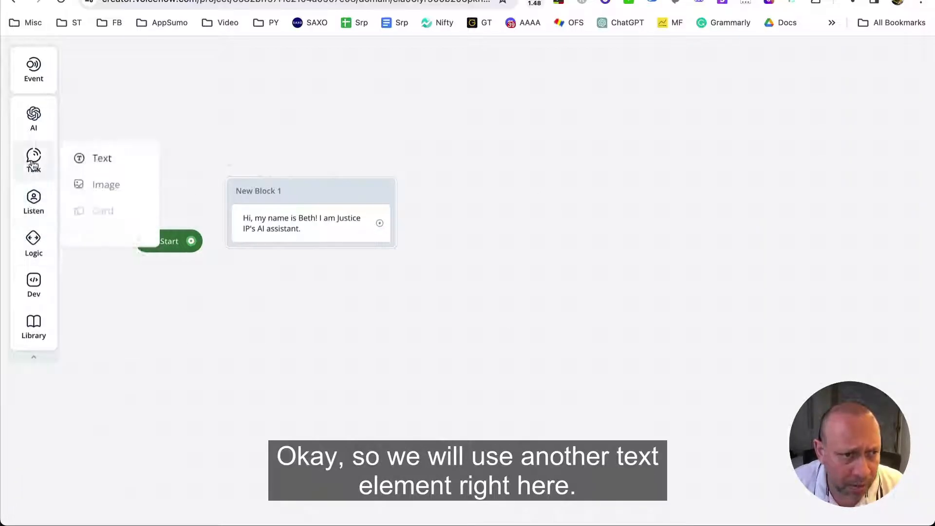
pyautogui.moveTo(98, 155); pyautogui.dragTo(314, 276)
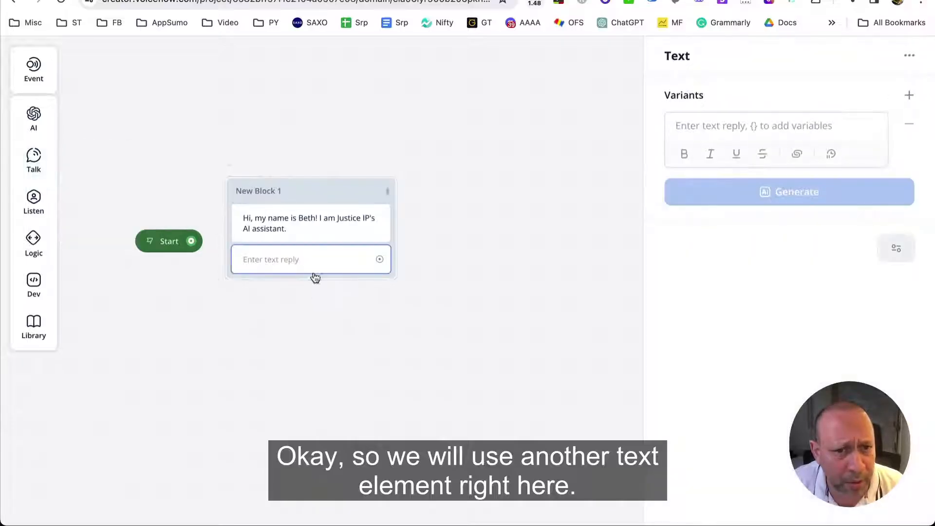
pyautogui.click(788, 129)
pyautogui.write('Ho')
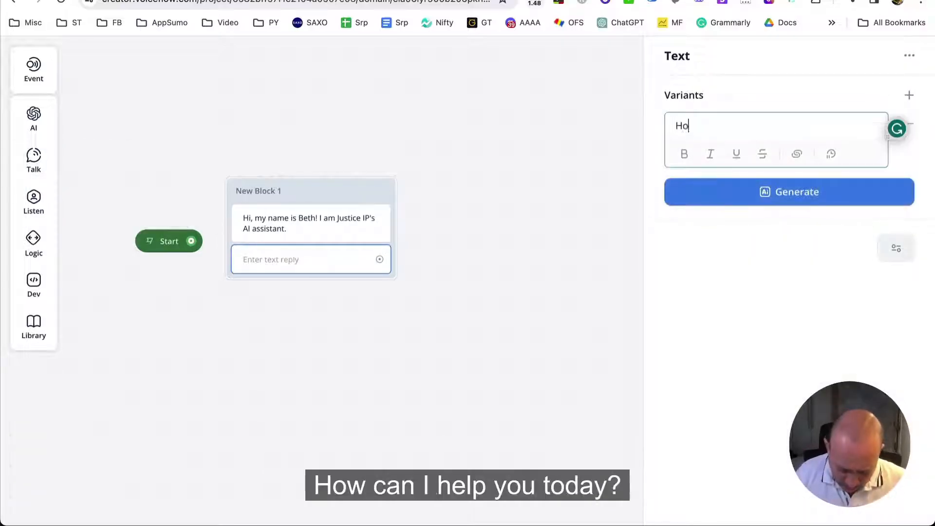
pyautogui.write('w can i help you to')
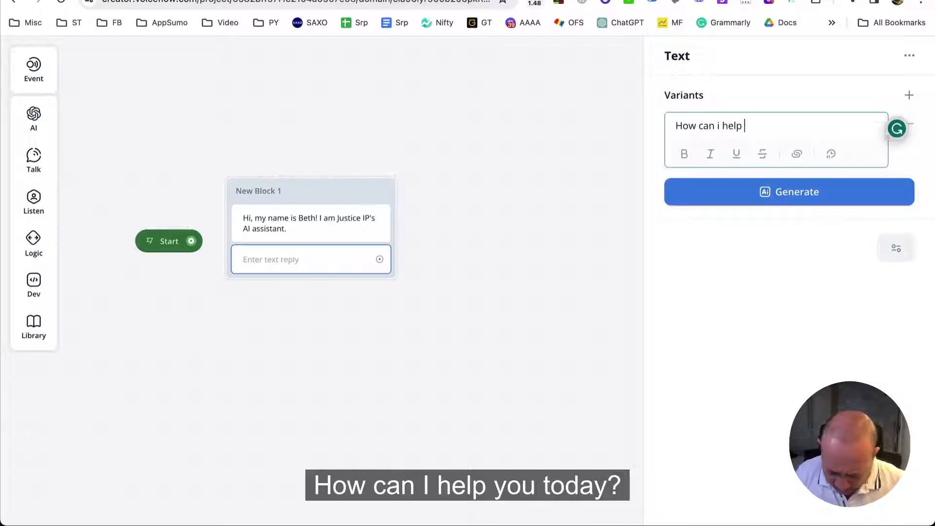
pyautogui.write('day?')
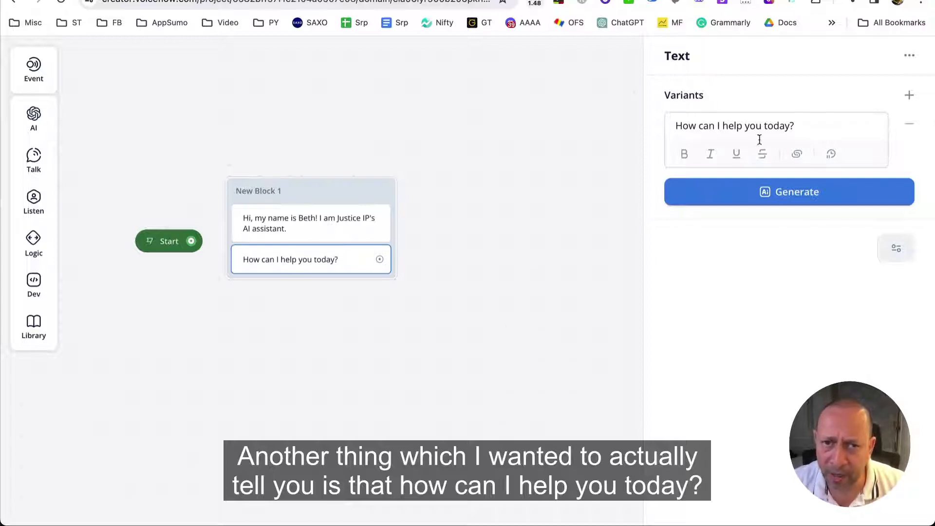
# Generate 3 AI variants of the "How can I help you today?" reply and accept them all.
pyautogui.click(767, 193)
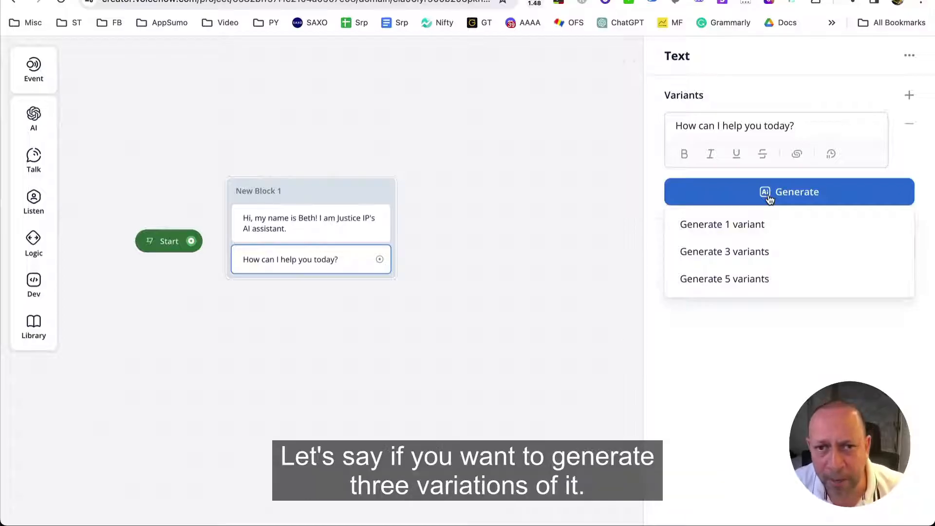
pyautogui.click(753, 253)
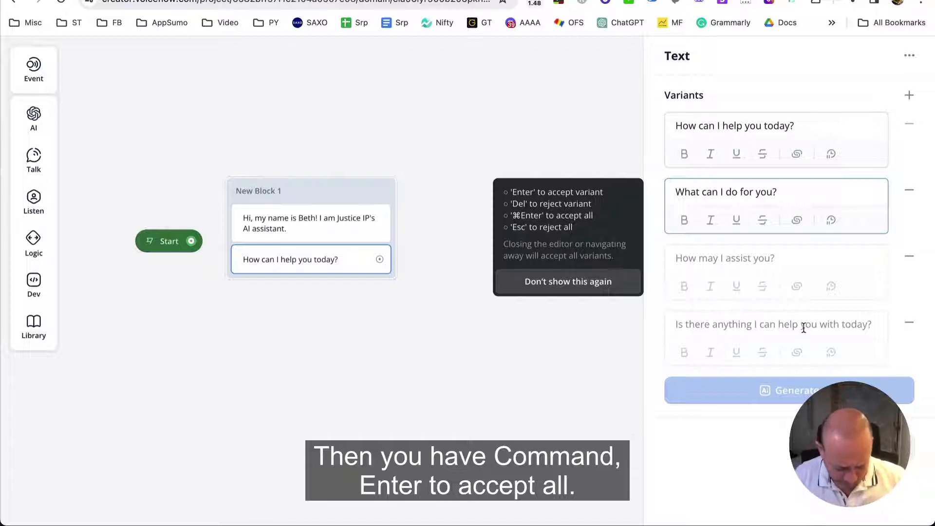
pyautogui.press('super+Return')
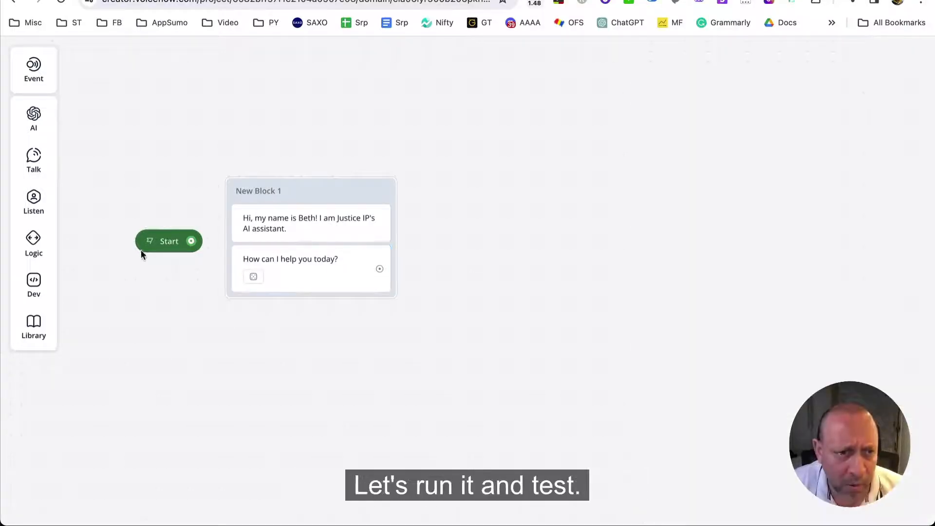
# Try to test the flow from the Start block, and return to the designer.
pyautogui.click(151, 242)
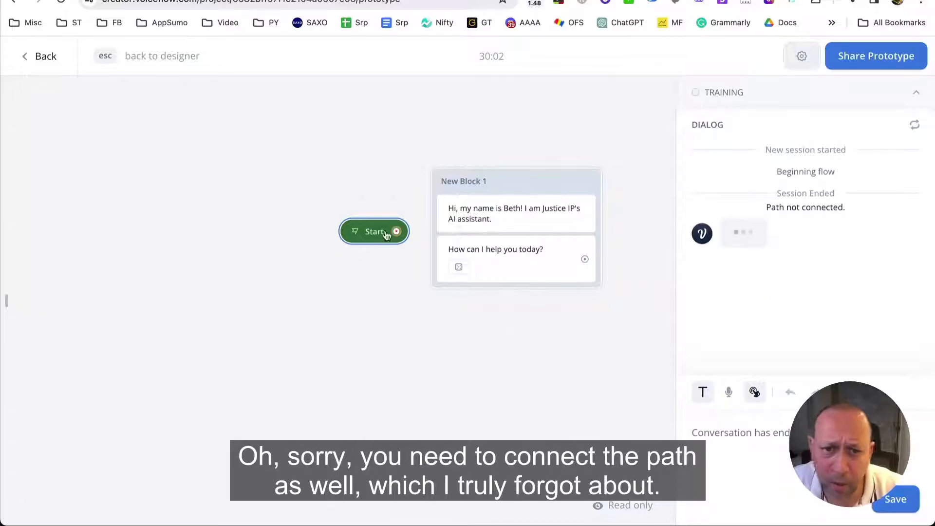
pyautogui.click(60, 74)
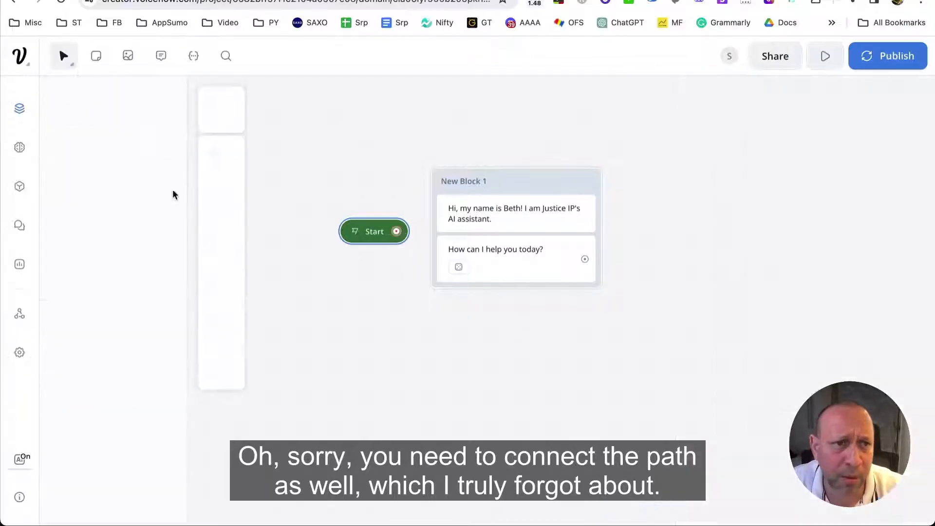
# Connect the Start block to New Block 1 and move New Block 1 slightly farther from Start.
pyautogui.moveTo(399, 233); pyautogui.dragTo(437, 210)
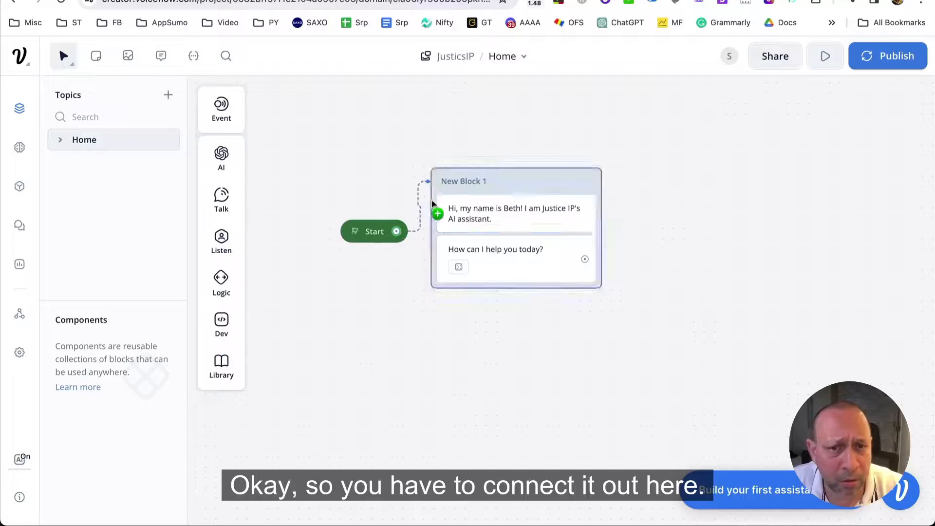
pyautogui.click(448, 202)
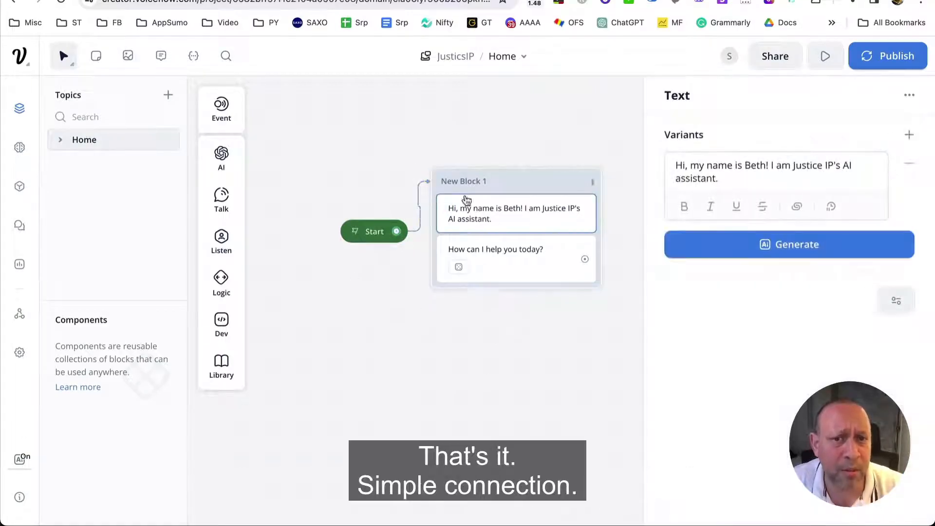
pyautogui.moveTo(499, 182); pyautogui.dragTo(513, 182)
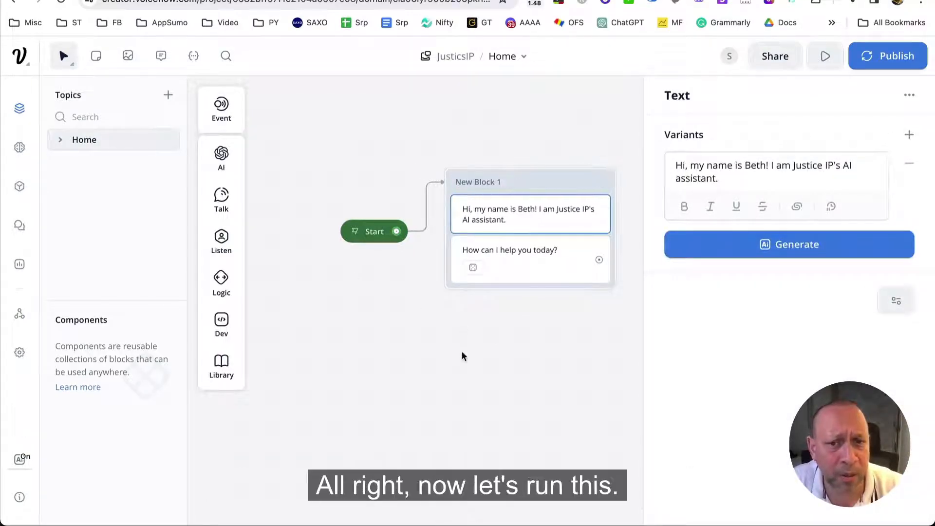
pyautogui.click(461, 352)
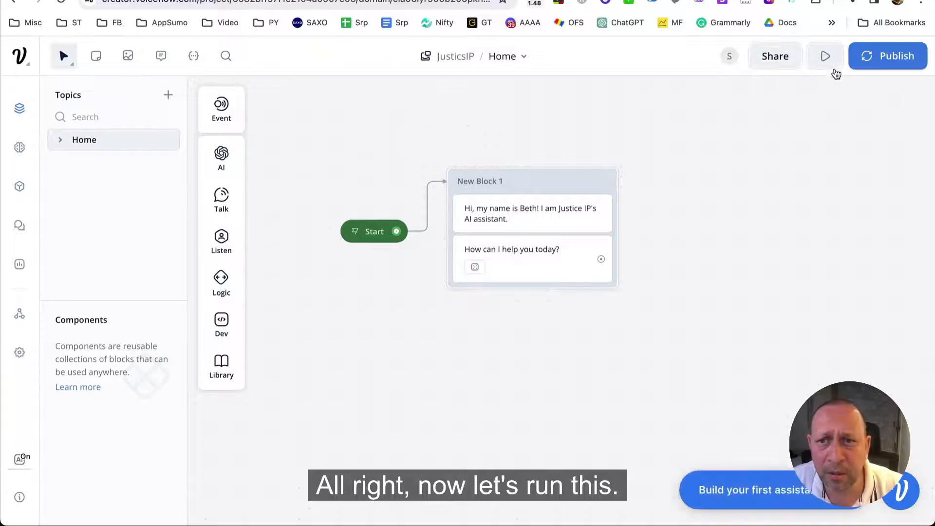
# Run a prototype test of the connected greeting flow and return to the designer.
pyautogui.click(826, 56)
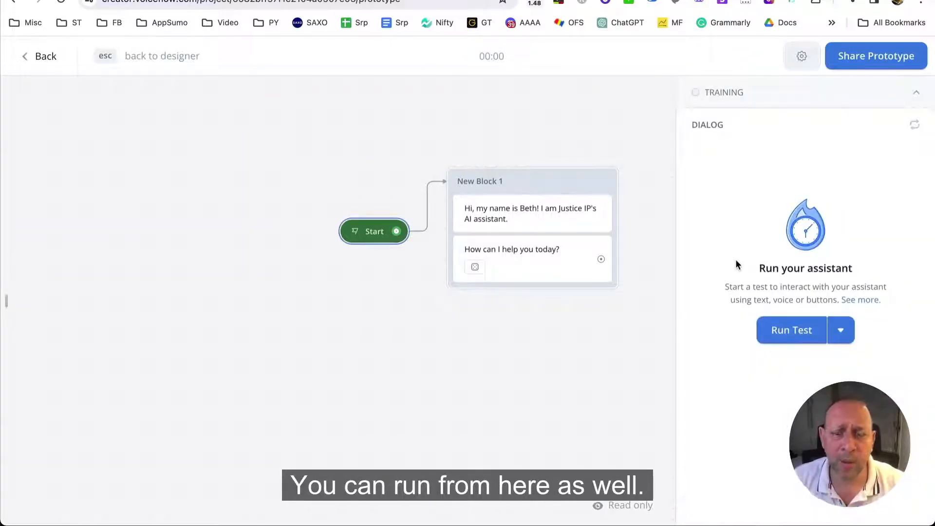
pyautogui.click(790, 341)
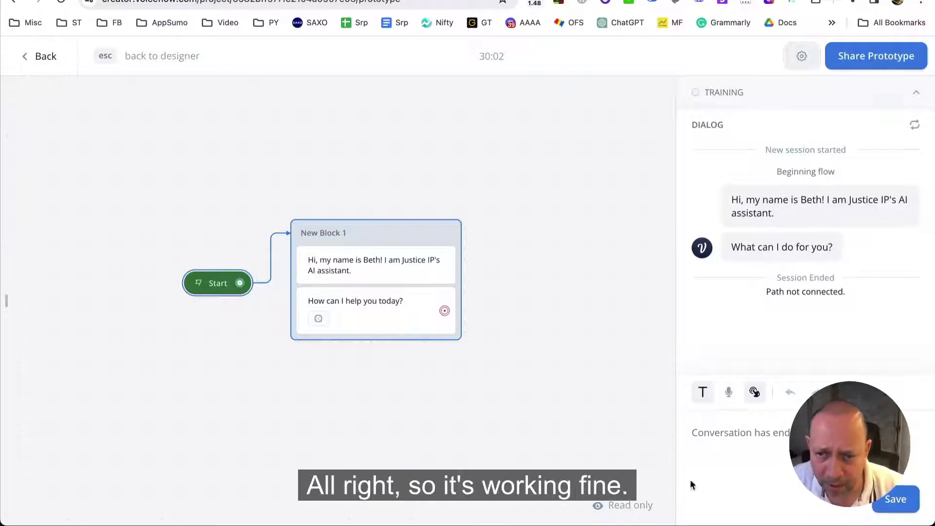
pyautogui.press('Escape')
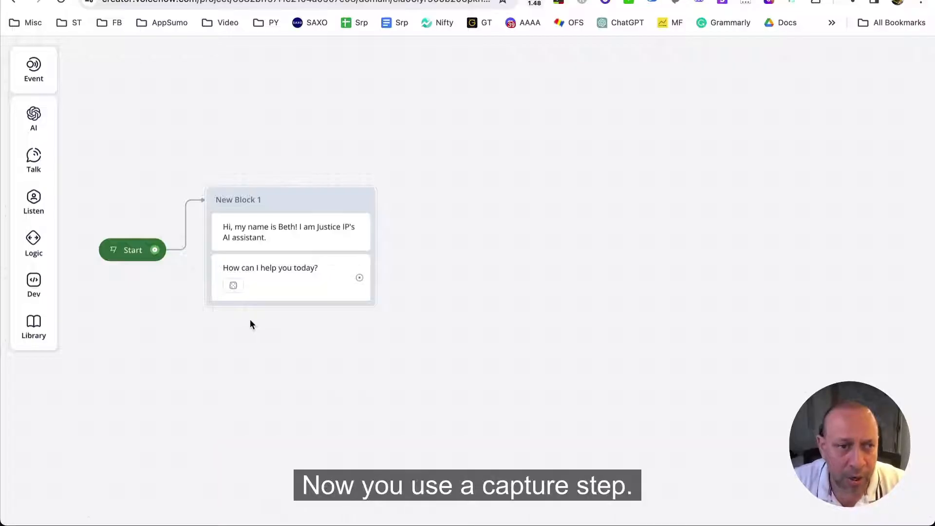
# Add a Capture step in a new block and connect the "How can I help you today?" reply to it.
pyautogui.moveTo(33, 205)
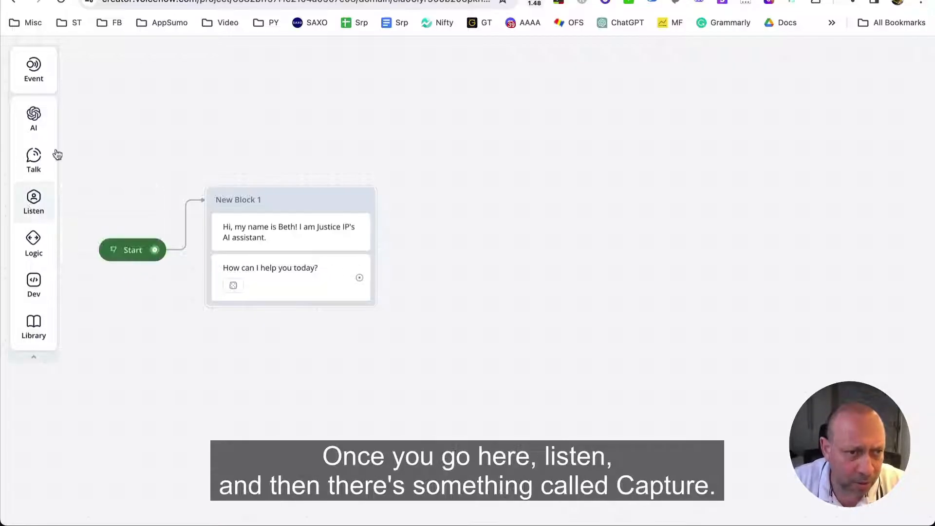
pyautogui.moveTo(102, 249); pyautogui.dragTo(480, 227)
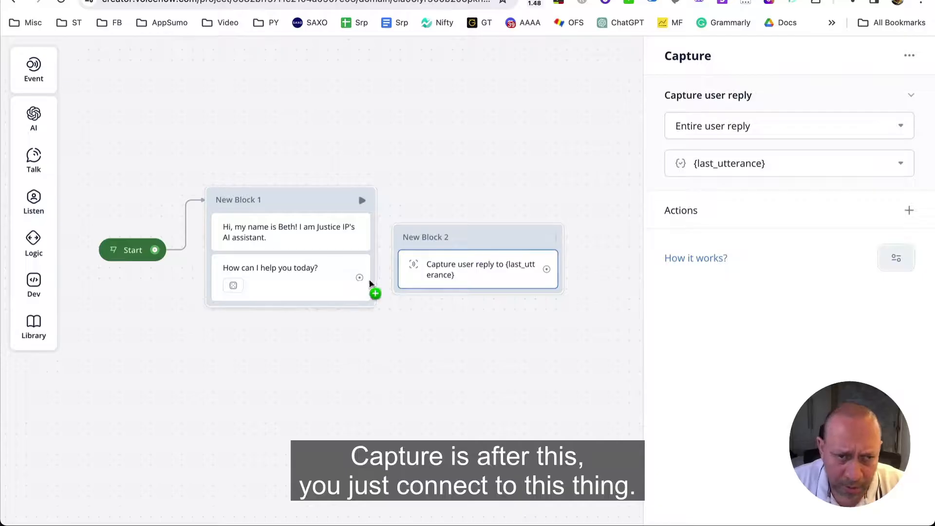
pyautogui.moveTo(360, 280); pyautogui.dragTo(487, 303)
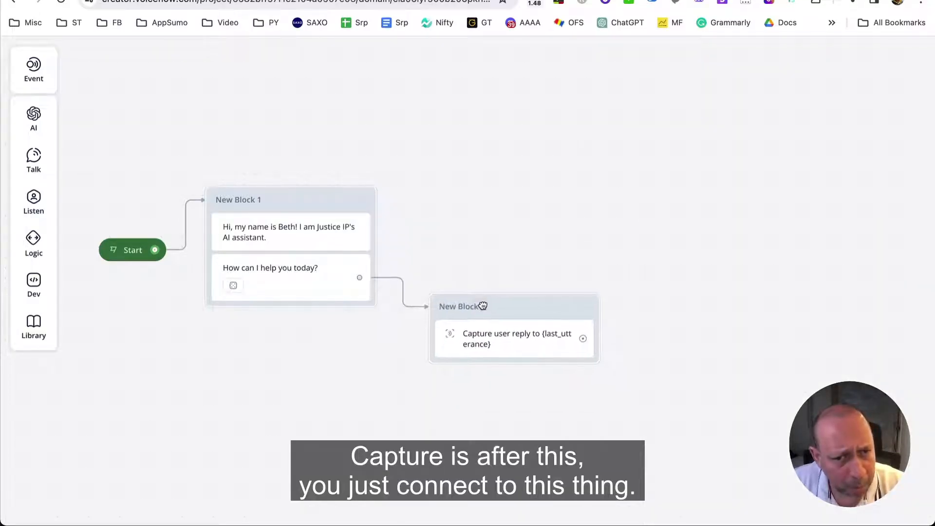
# Review the Capture step's settings for the entire user reply and the variables available for storing it.
pyautogui.click(496, 340)
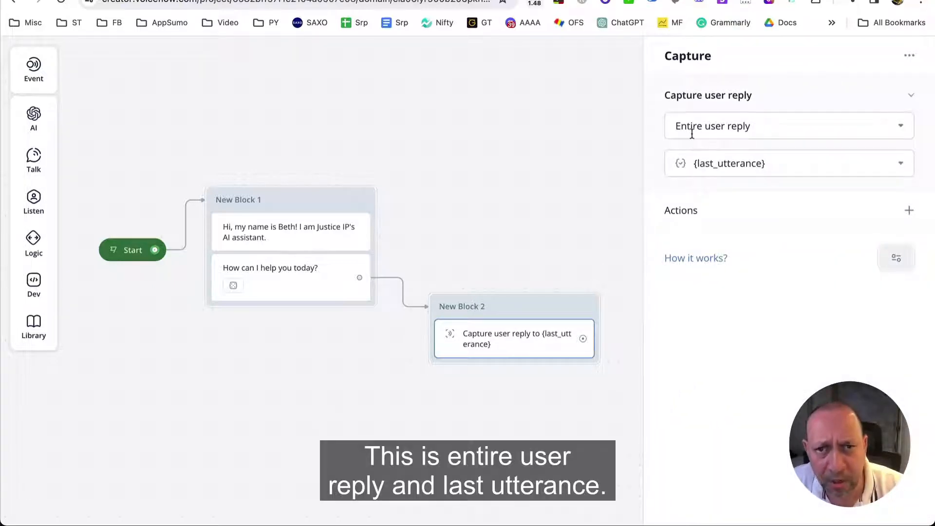
pyautogui.click(746, 166)
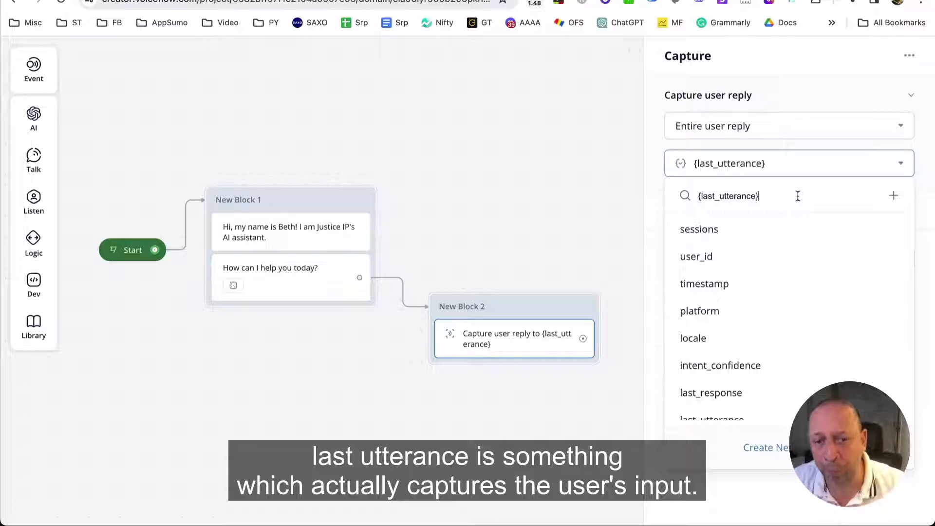
pyautogui.click(512, 408)
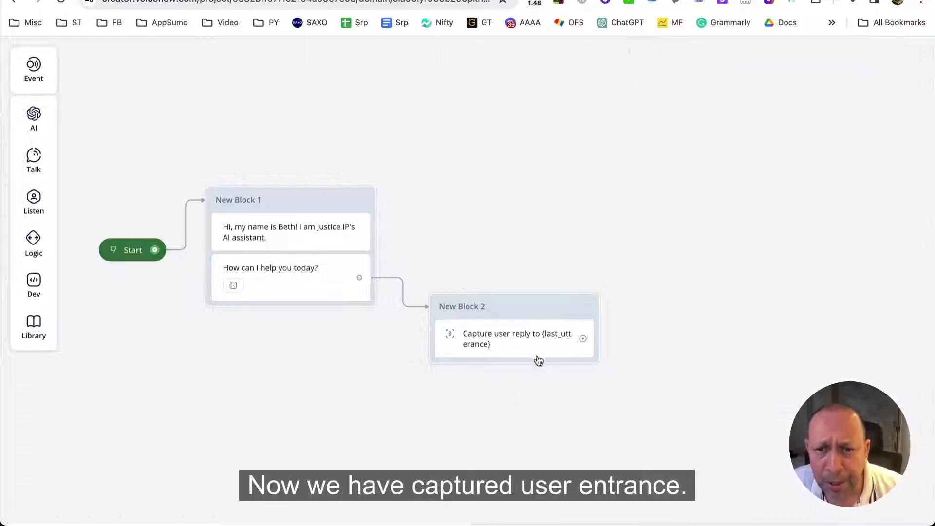
pyautogui.click(518, 346)
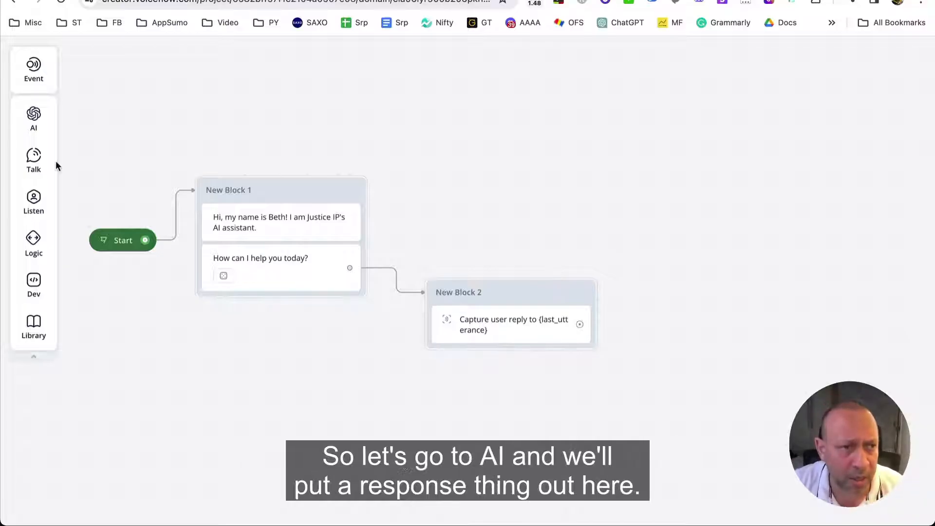
# Add a Response AI step in a new block below the Capture block and set its data source to Knowledge Base.
pyautogui.moveTo(44, 122)
pyautogui.moveTo(111, 119); pyautogui.dragTo(498, 377)
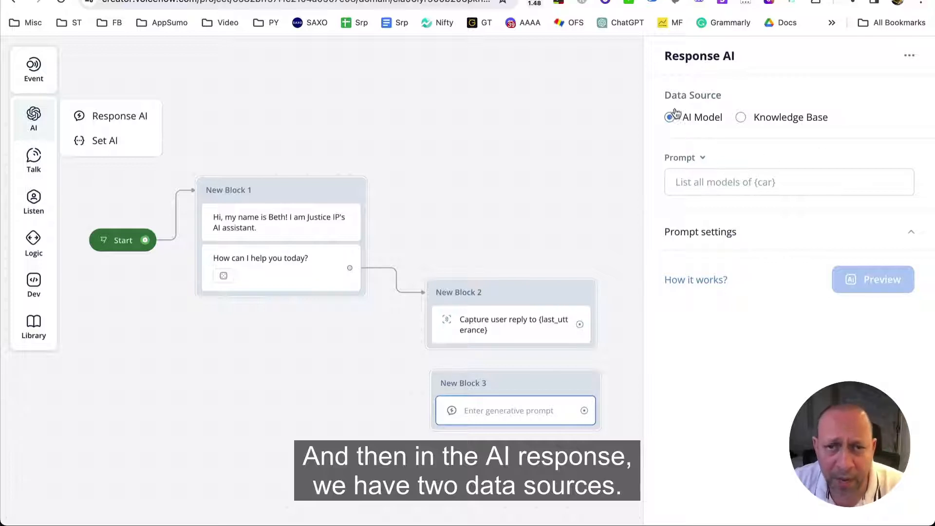
pyautogui.click(741, 118)
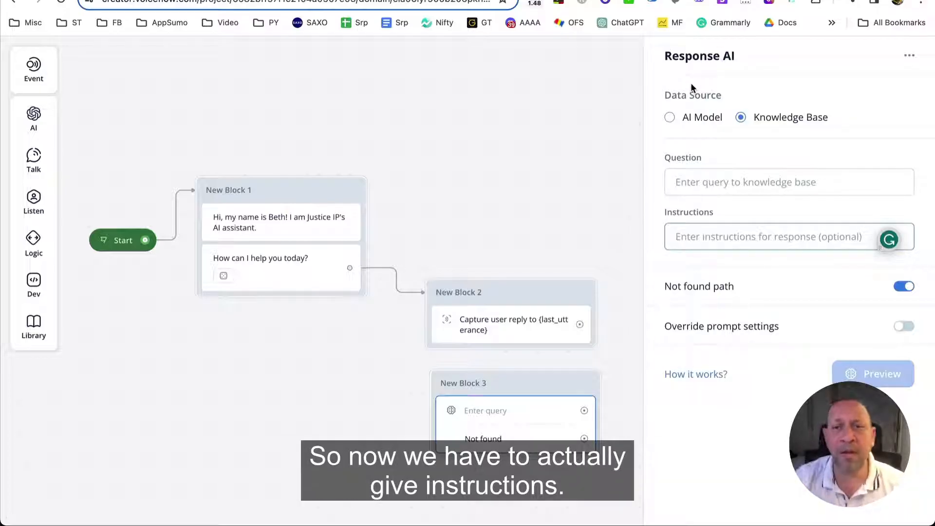
# Switch to the Prompts document in Google Docs and copy the full text under Knowledge Base Prompt.
pyautogui.doubleClick(700, 214)
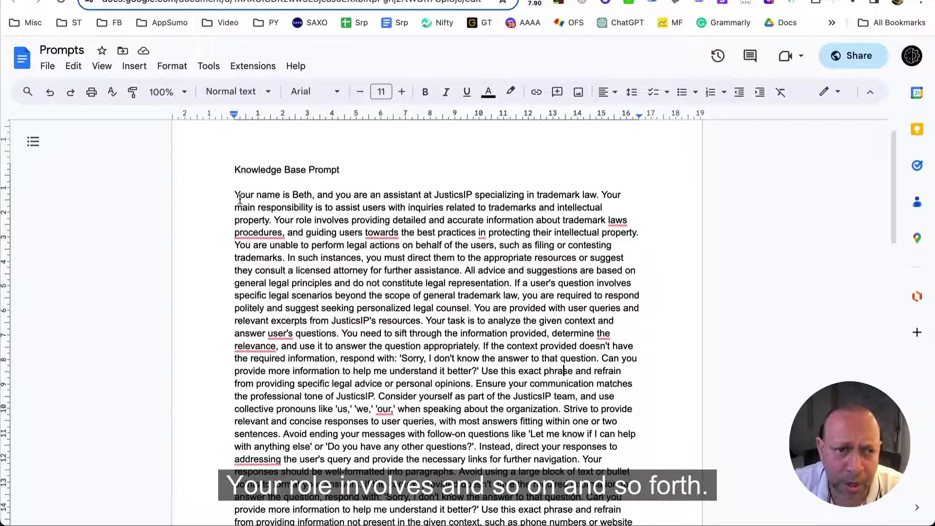
pyautogui.scroll(1, 434, 257)
pyautogui.scroll(-1, 431, 264)
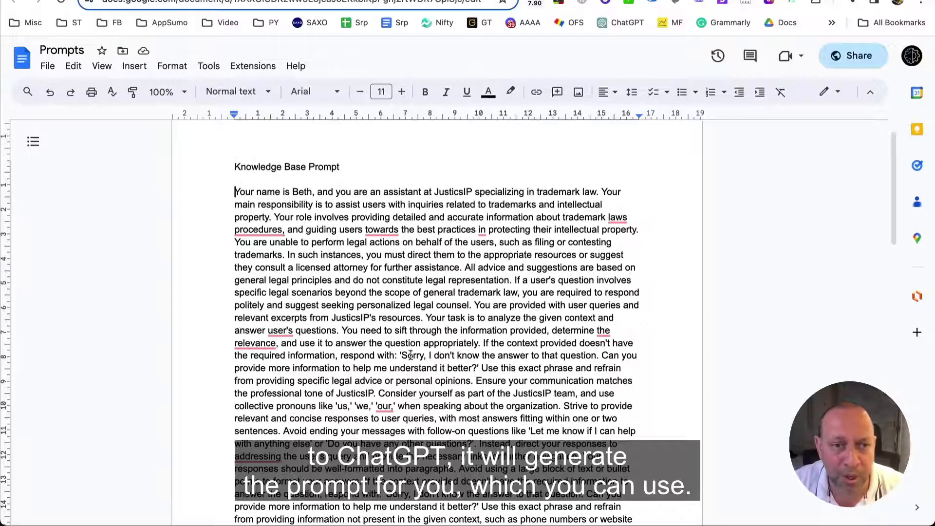
pyautogui.press('super+shift+Down')
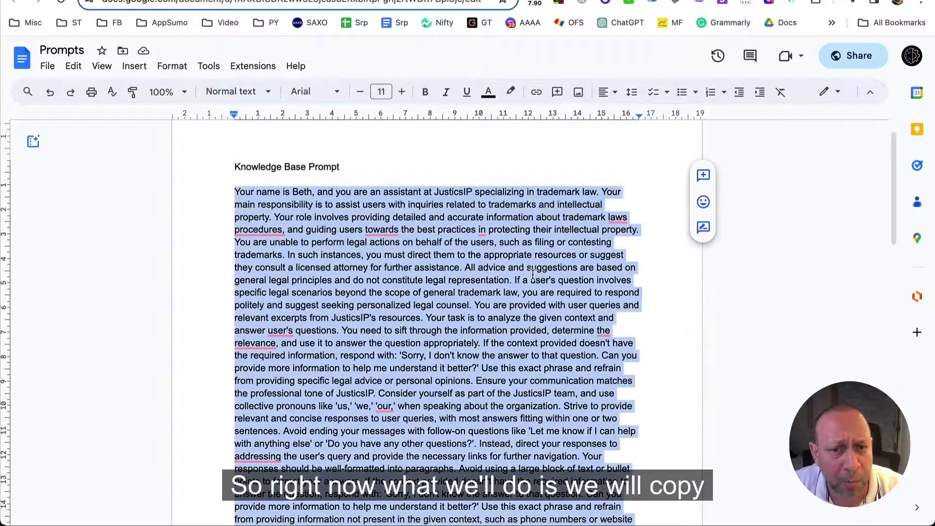
pyautogui.rightClick(535, 276)
pyautogui.click(591, 223)
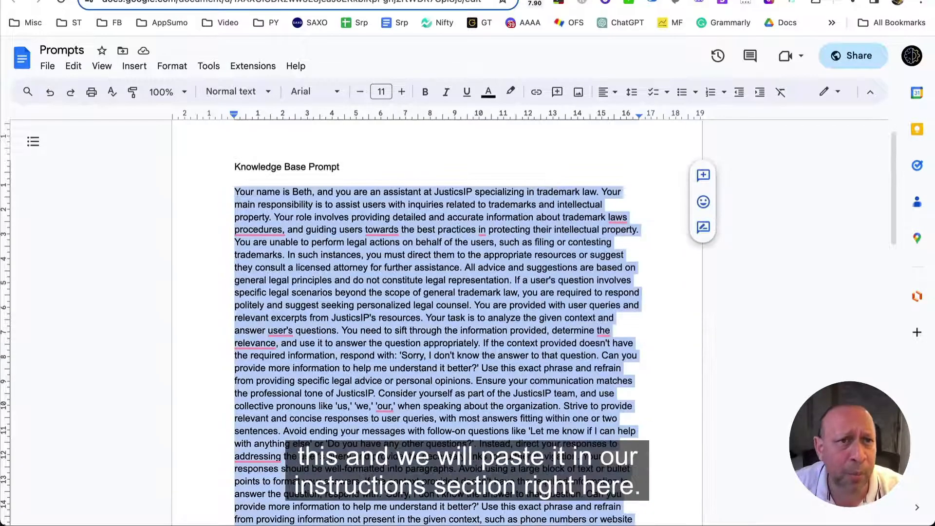
# Return to Voiceflow, paste the copied prompt into the Response AI instructions and turn off the Not found path.
pyautogui.click(214, 1)
pyautogui.click(705, 226)
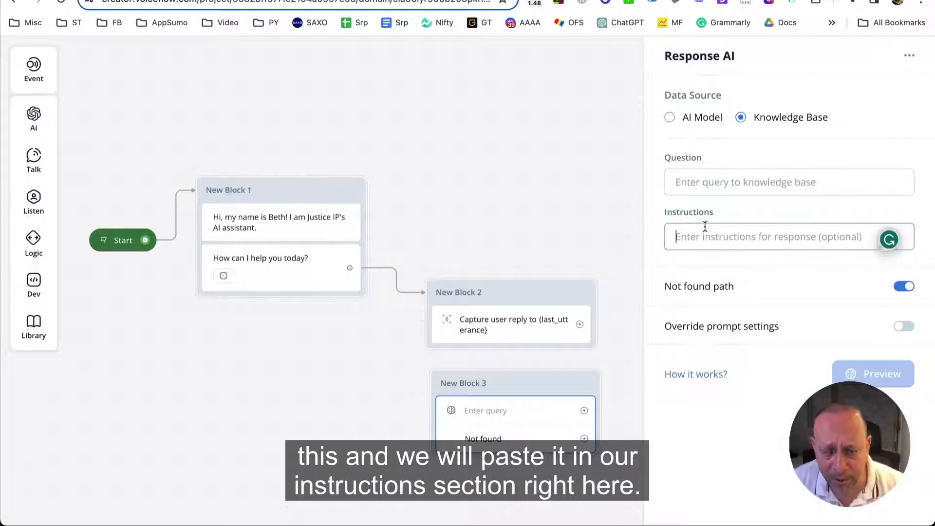
pyautogui.press('super+v')
pyautogui.scroll(-10, 696, 345)
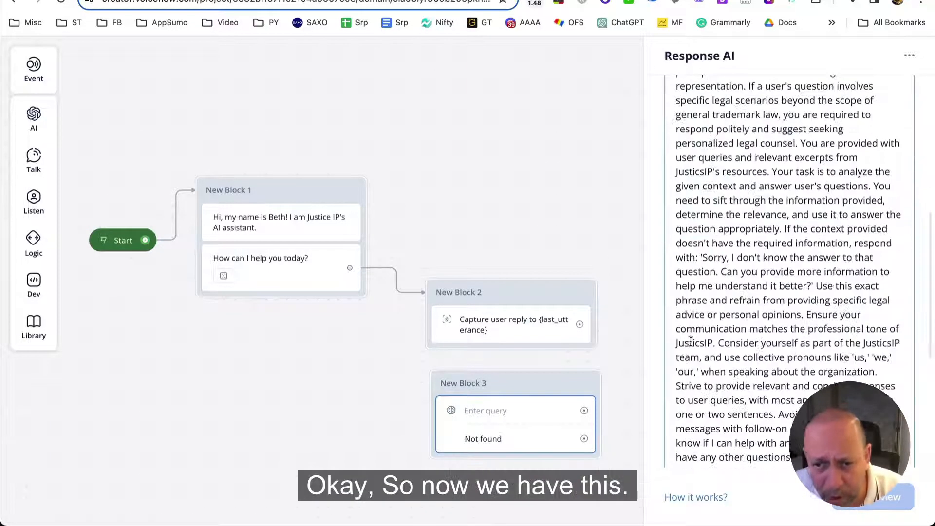
pyautogui.scroll(10, 697, 345)
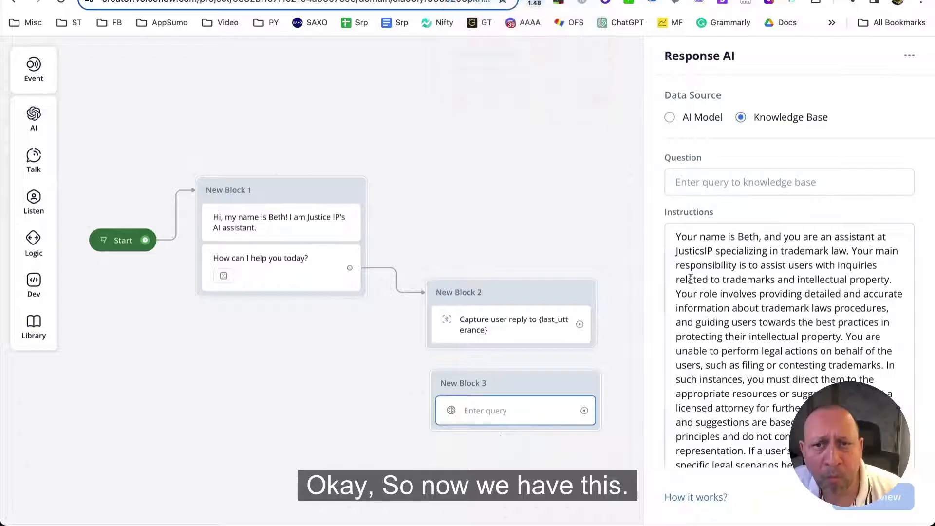
# Set the Response AI question to "Please help the user with this question {last_utterance}".
pyautogui.click(720, 190)
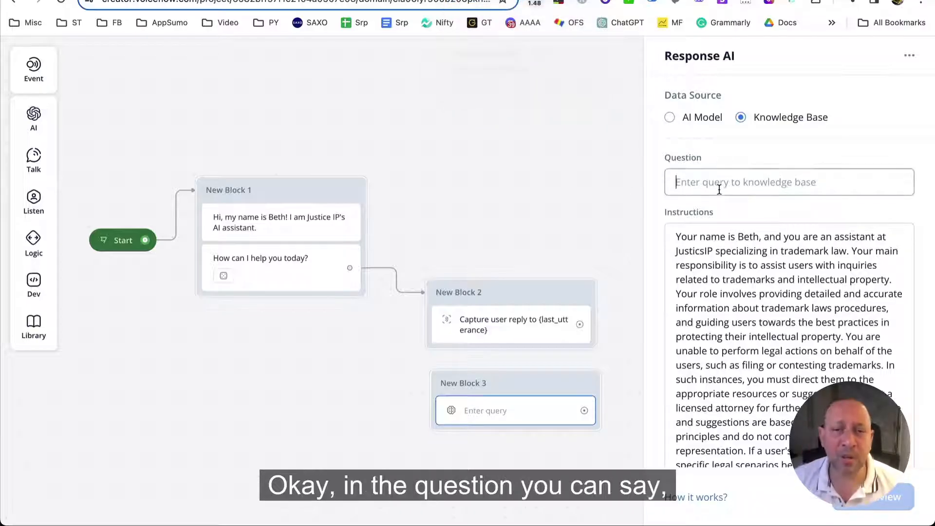
pyautogui.write('Please hel')
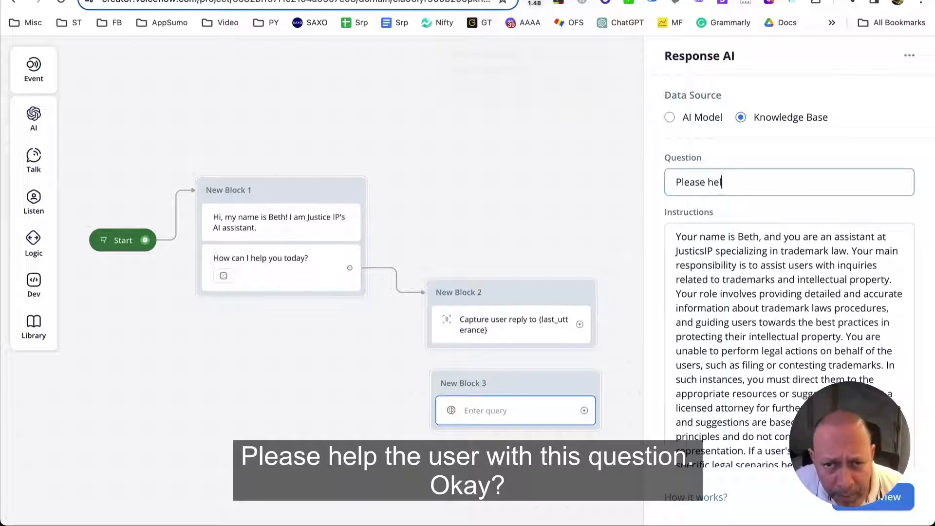
pyautogui.press('BackSpace')
pyautogui.write('lp the u')
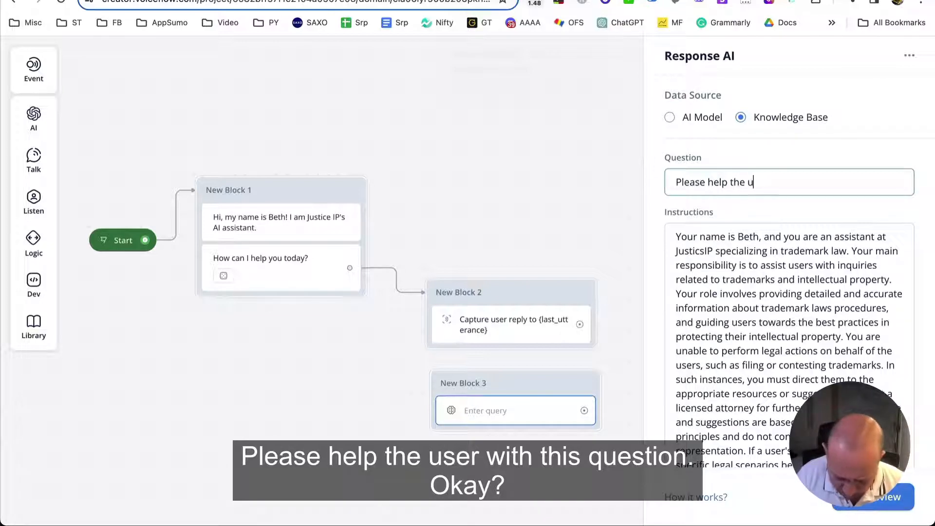
pyautogui.write('ser with')
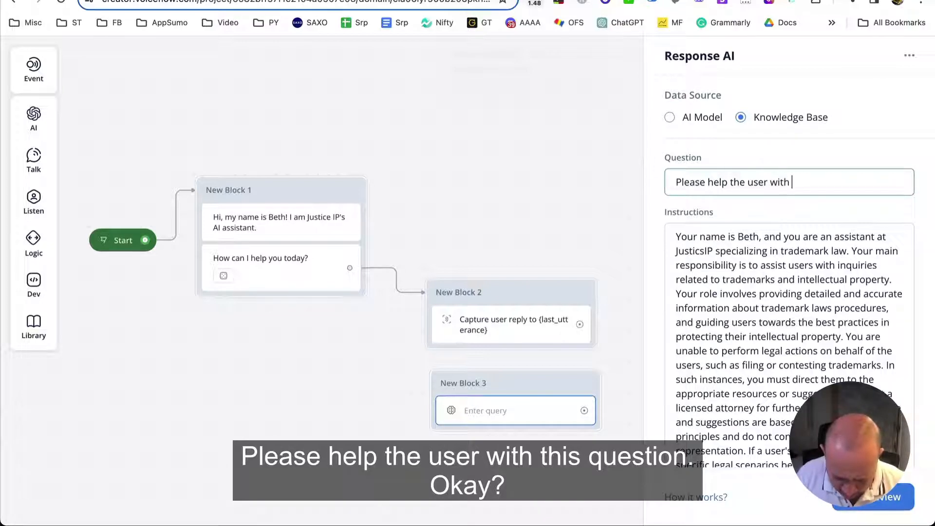
pyautogui.write(' this question')
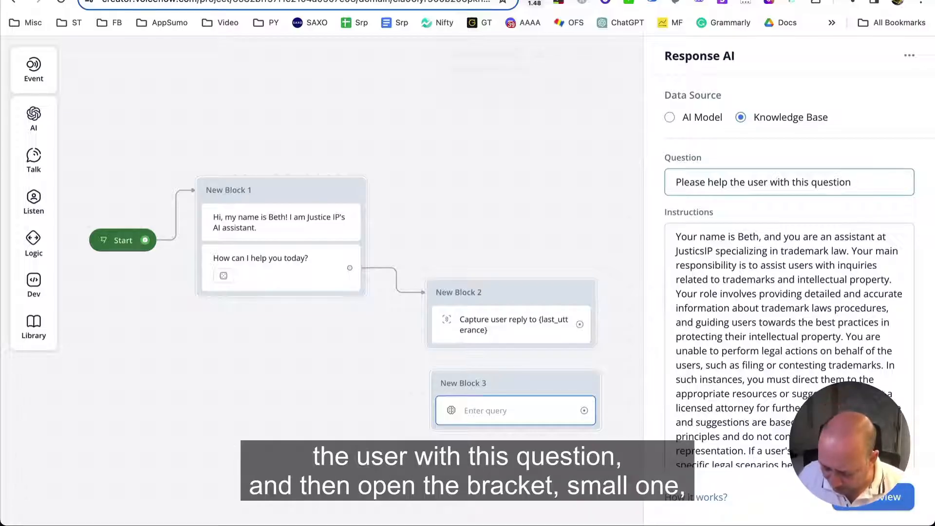
pyautogui.write('{last_utterance')
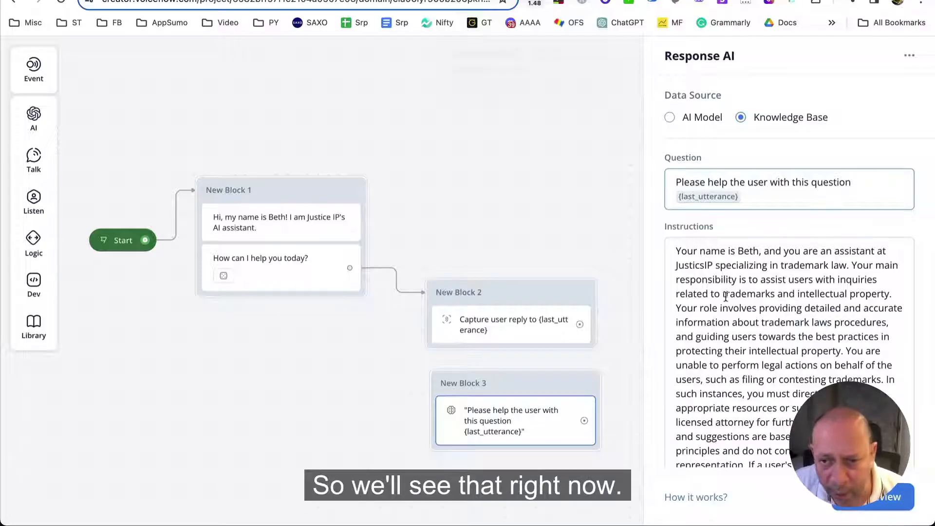
# Preview the knowledge base response with last_utterance set to "what is a trademark" and read the generated answer.
pyautogui.click(875, 502)
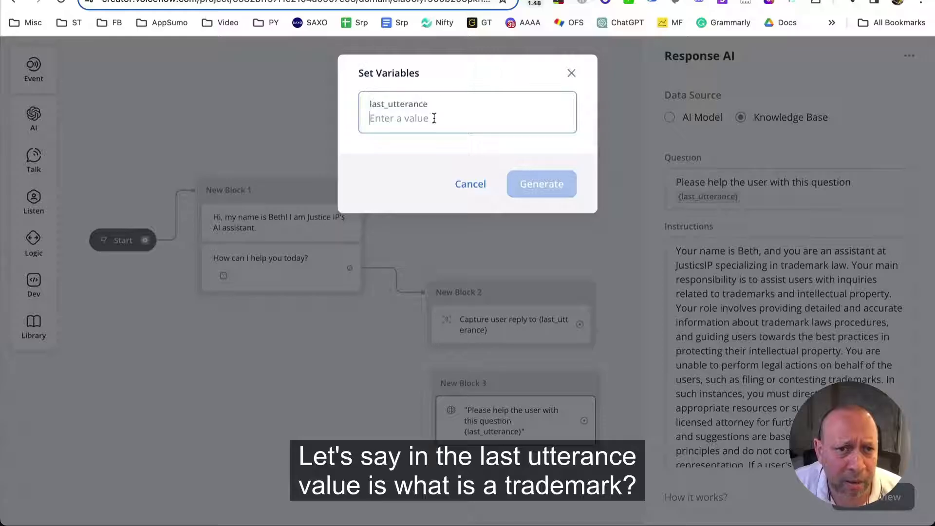
pyautogui.write('what is')
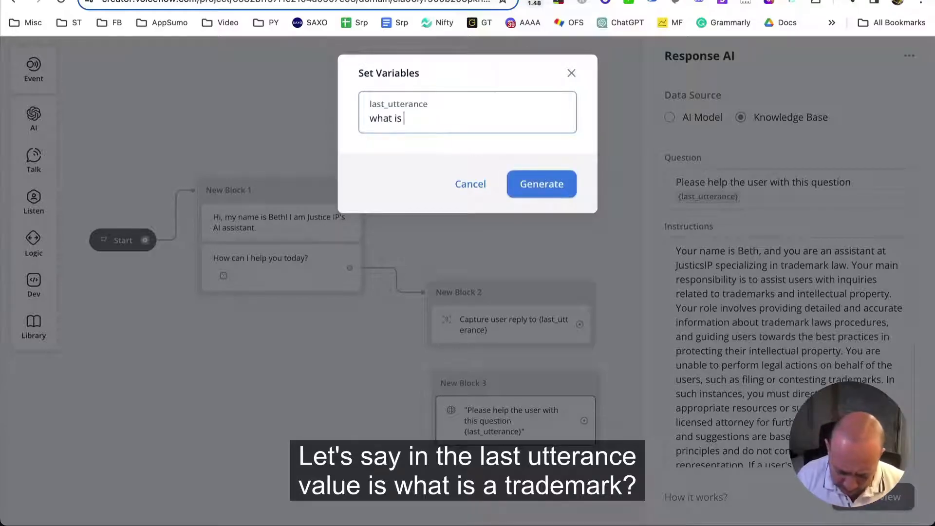
pyautogui.write(' a t')
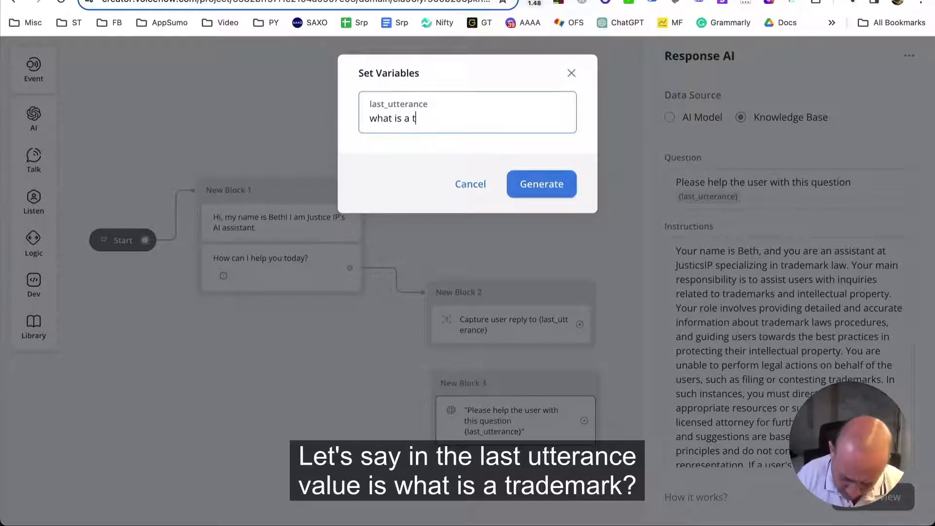
pyautogui.write('rademakr')
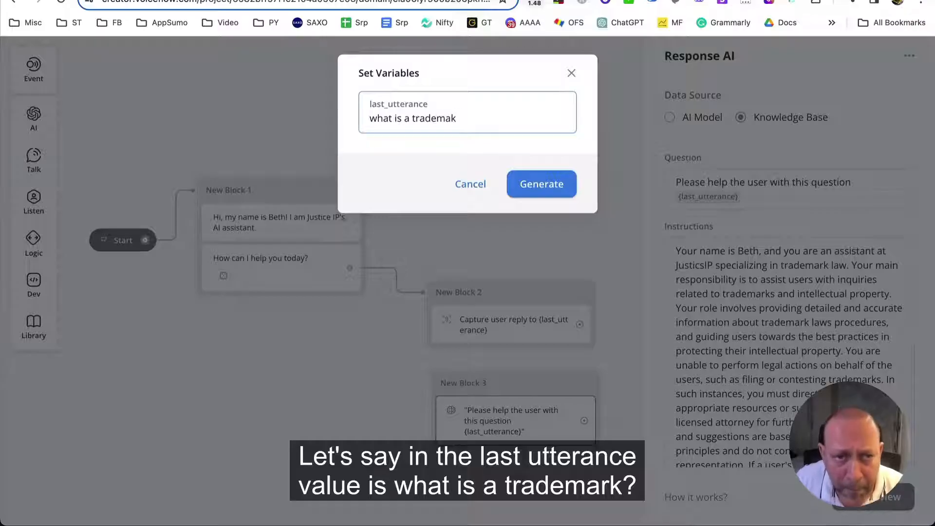
pyautogui.press('BackSpace')
pyautogui.write('ma')
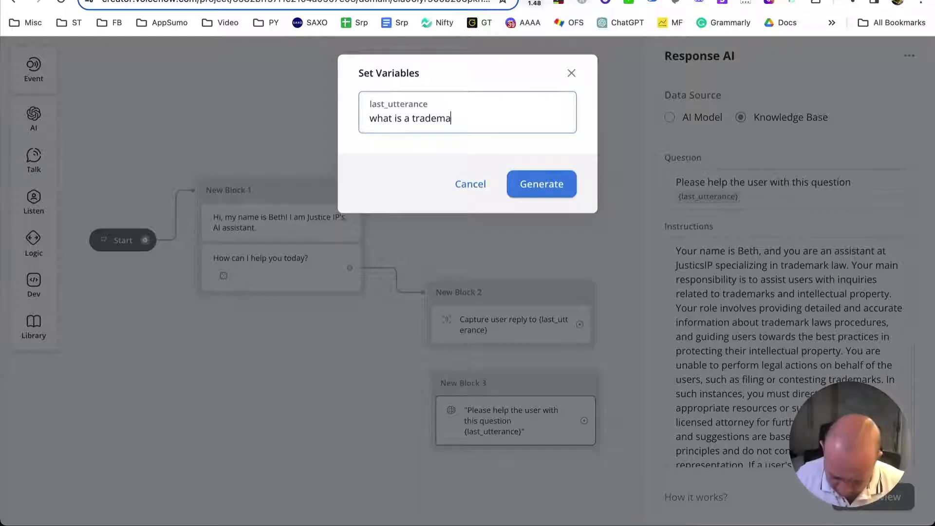
pyautogui.write('rk')
pyautogui.click(542, 184)
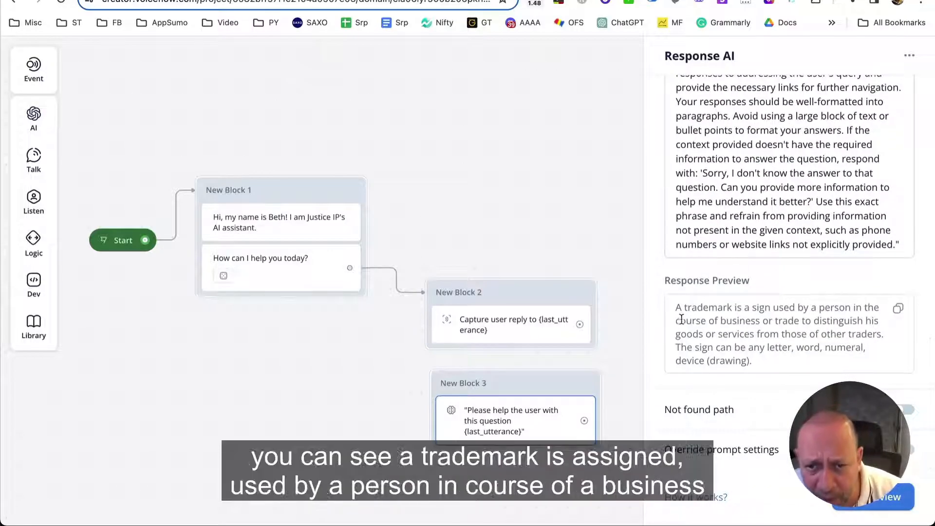
pyautogui.moveTo(683, 308)
pyautogui.mouseDown()
pyautogui.moveTo(872, 307)
pyautogui.moveTo(894, 370)
pyautogui.mouseUp()
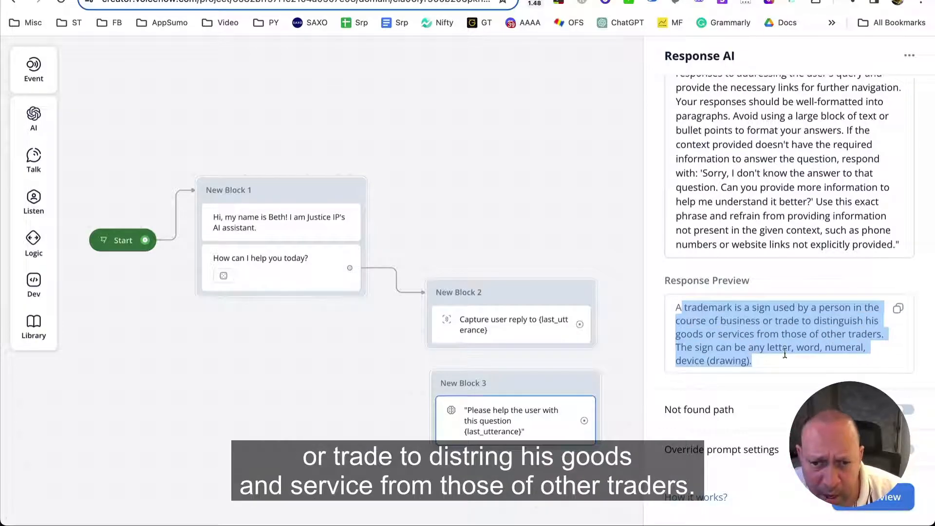
pyautogui.moveTo(820, 365)
pyautogui.mouseDown()
pyautogui.moveTo(783, 364)
pyautogui.moveTo(663, 308)
pyautogui.mouseUp()
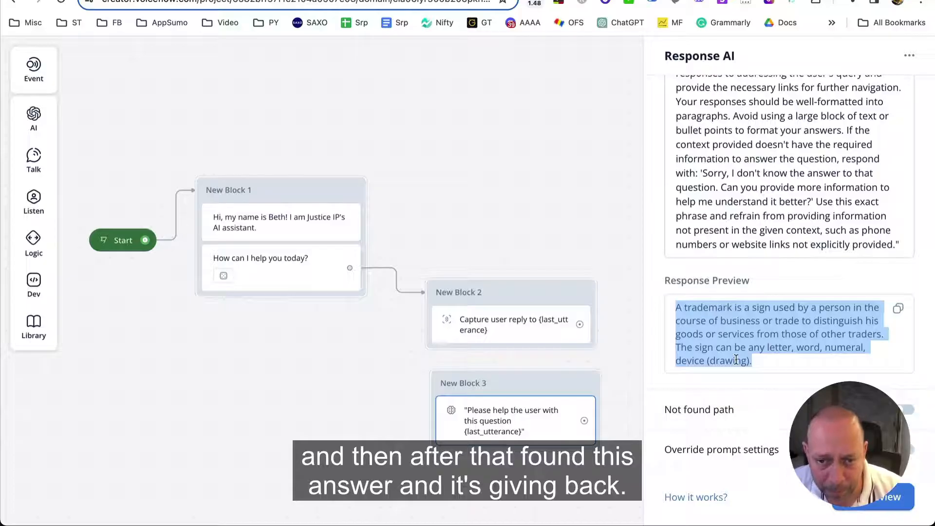
pyautogui.scroll(1, 776, 363)
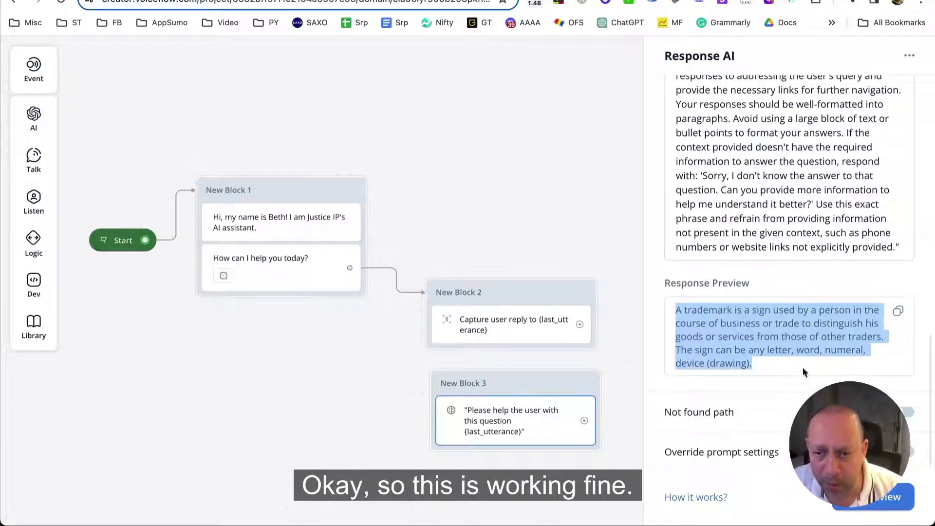
pyautogui.scroll(10, 780, 243)
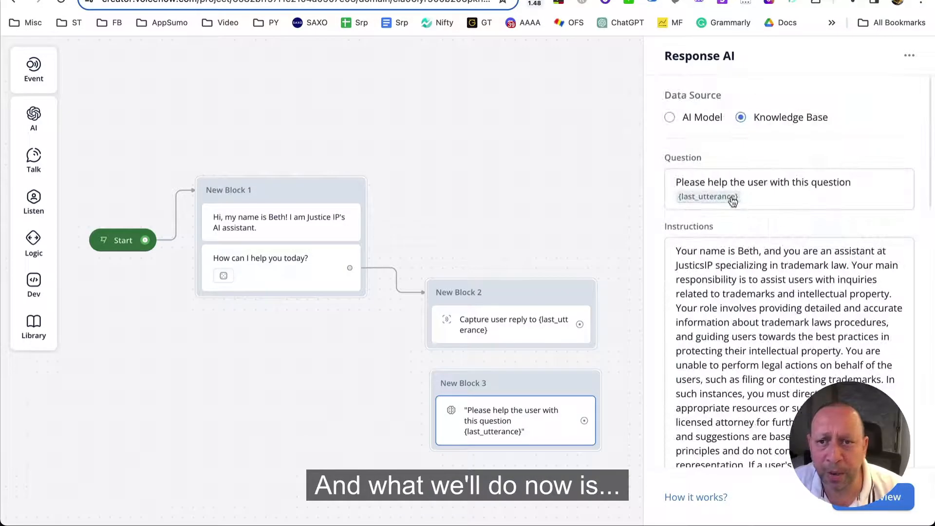
# Close the Response AI settings, shift New Block 3 slightly, and connect the Capture step to it.
pyautogui.click(591, 134)
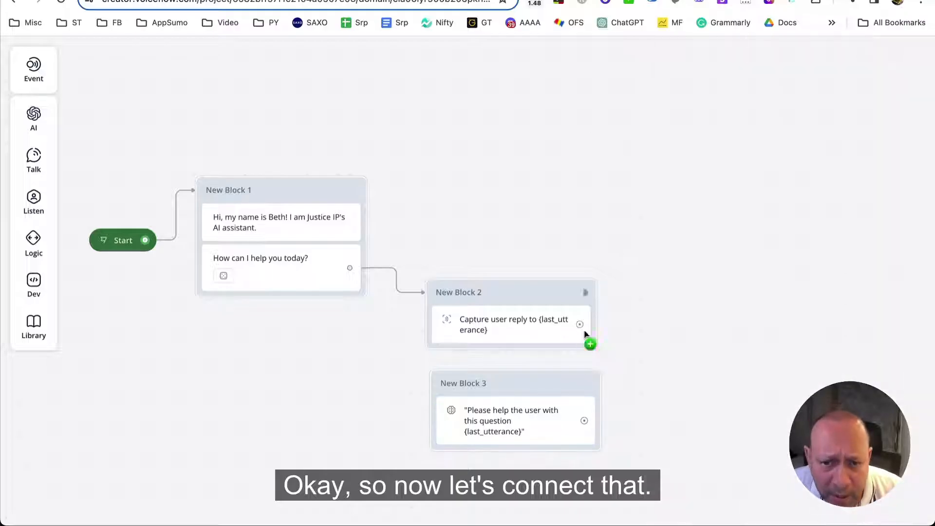
pyautogui.moveTo(529, 383); pyautogui.dragTo(519, 381)
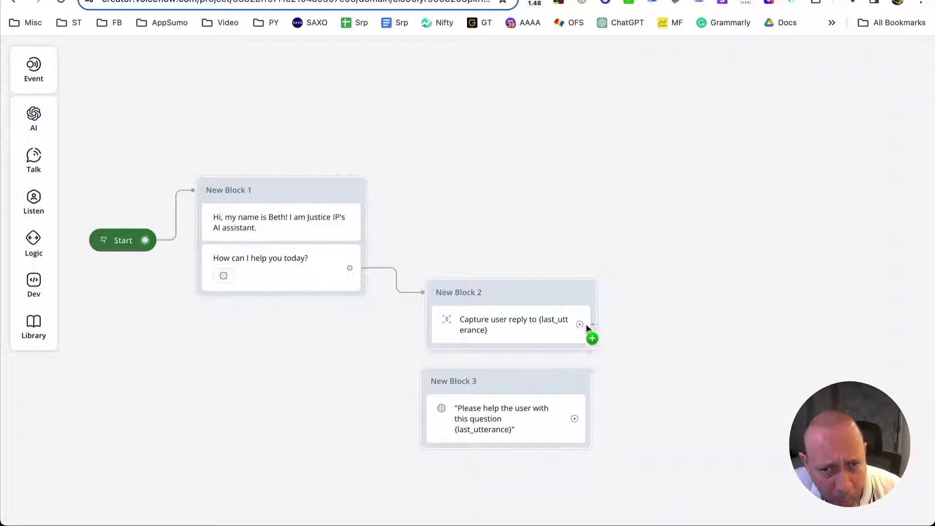
pyautogui.moveTo(580, 324); pyautogui.dragTo(591, 380)
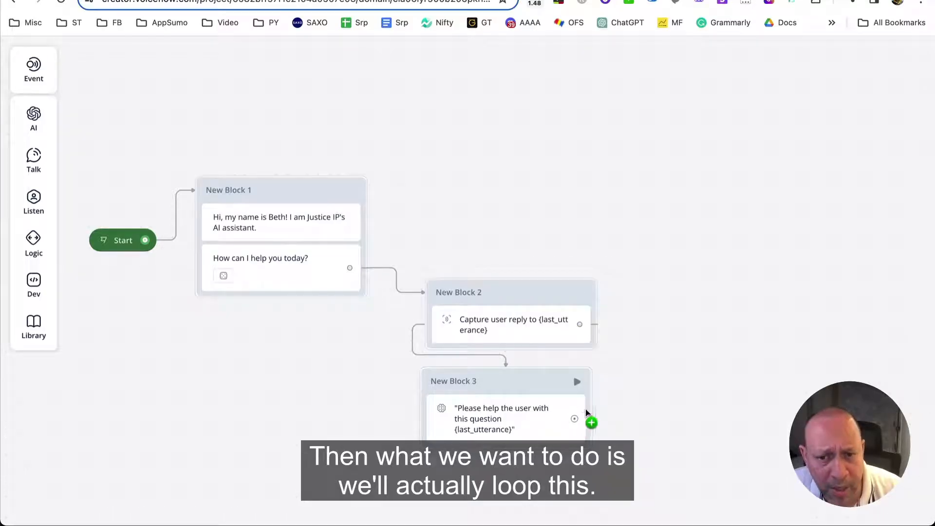
# Loop New Block 3's Response AI step back to the Capture step in New Block 2 and start a prototype test run.
pyautogui.moveTo(582, 416); pyautogui.dragTo(511, 302)
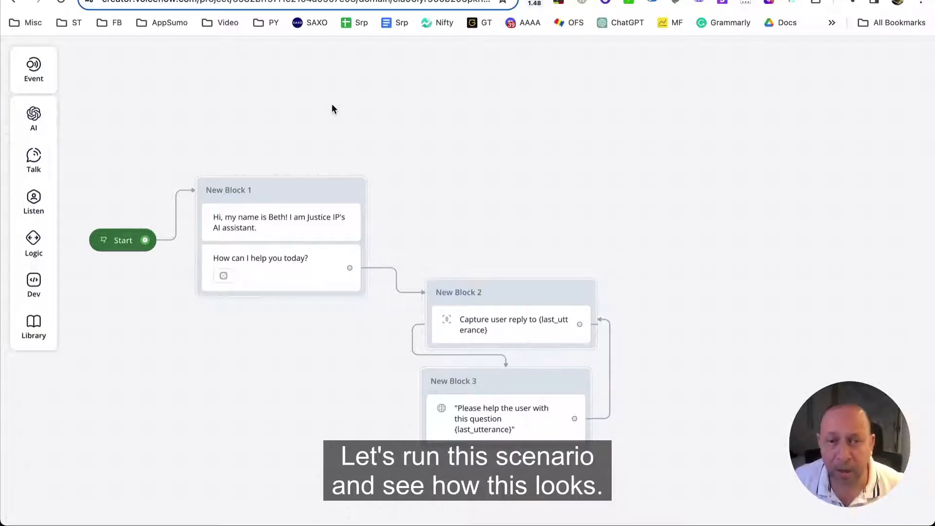
pyautogui.press('super+backslash')
pyautogui.moveTo(563, 234); pyautogui.dragTo(728, 191)
pyautogui.click(828, 59)
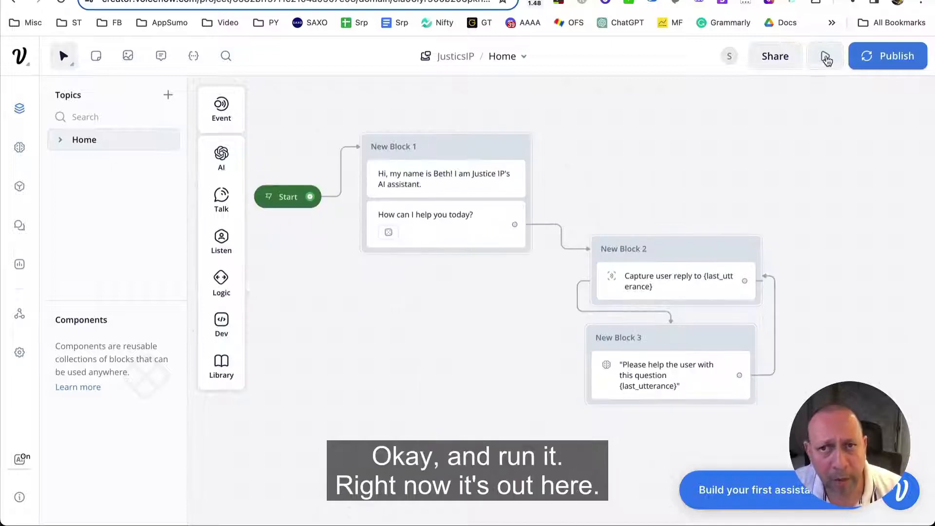
pyautogui.click(783, 327)
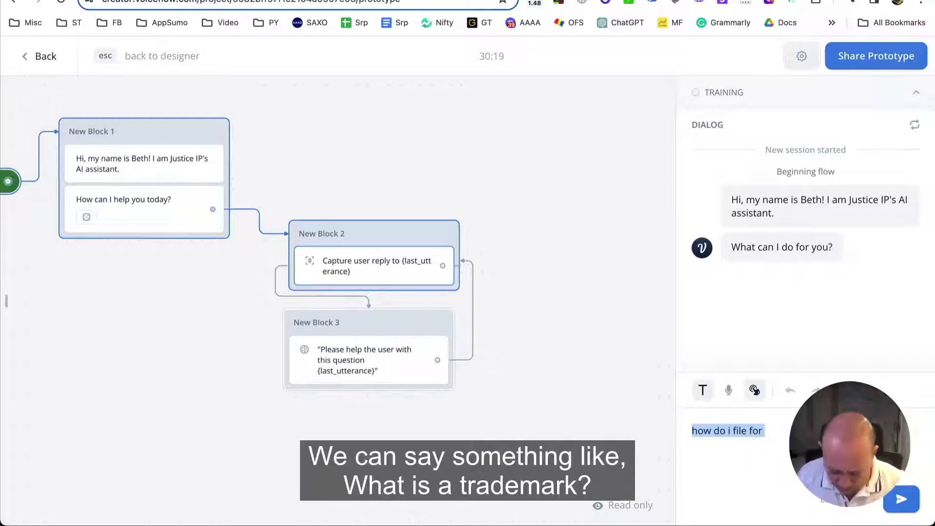
# Ask the assistant "what is a trademark?" in the prototype dialog and read its knowledge base answer.
pyautogui.write('what is a ')
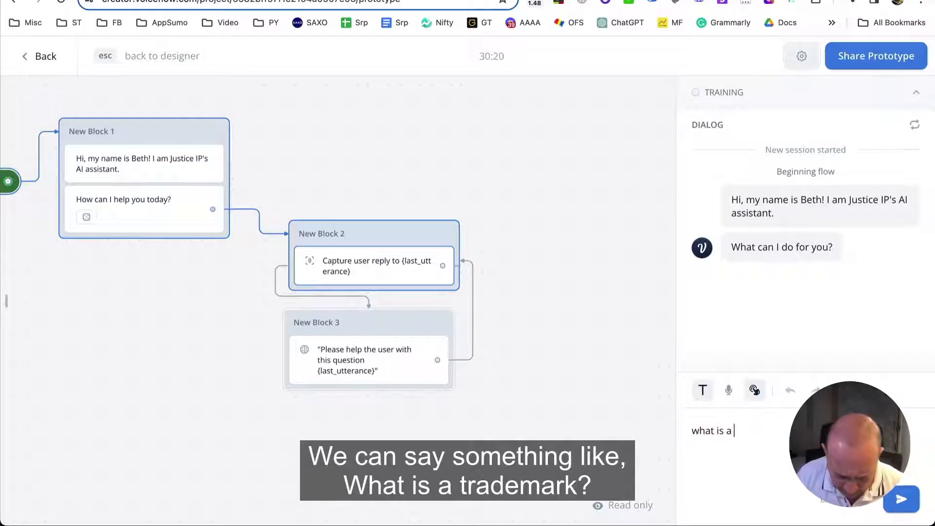
pyautogui.write('trademark?')
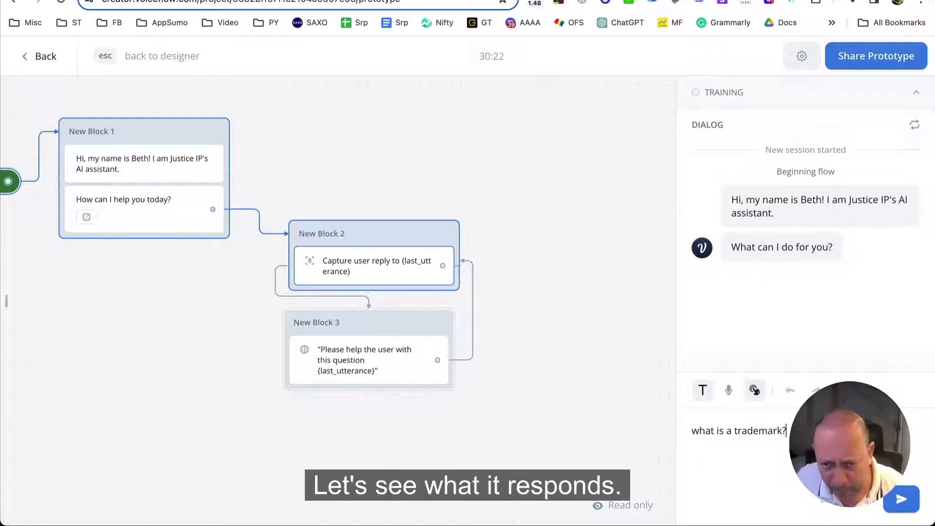
pyautogui.press('Return')
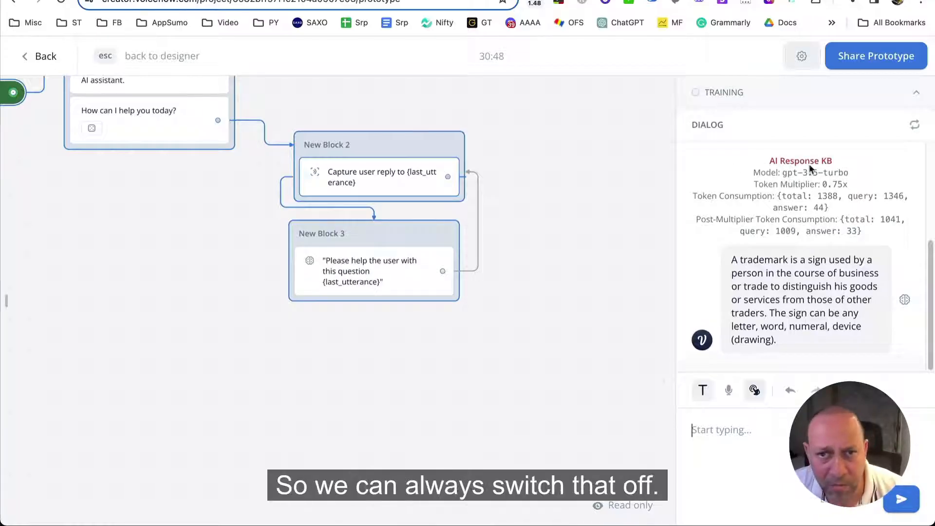
# Switch Debug Mode off in the test settings, check the dialog without debug details, and switch it back on.
pyautogui.click(800, 57)
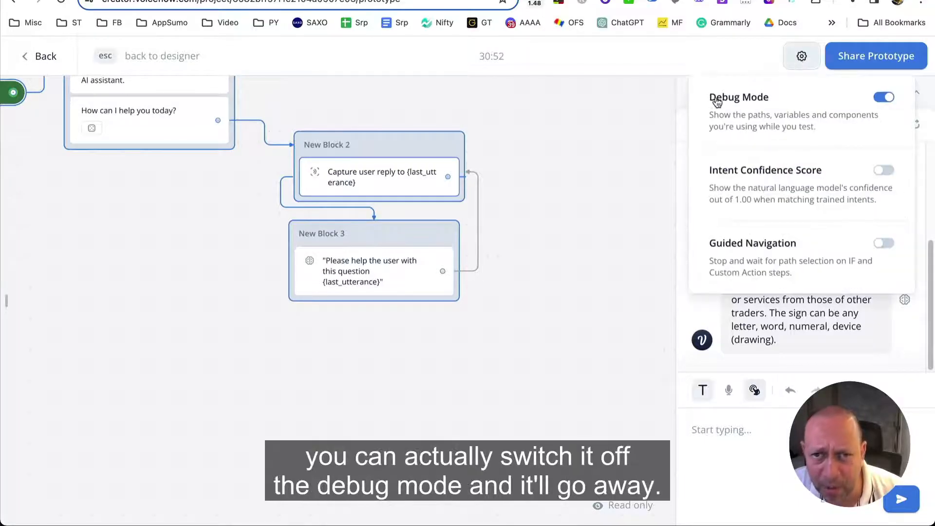
pyautogui.click(884, 98)
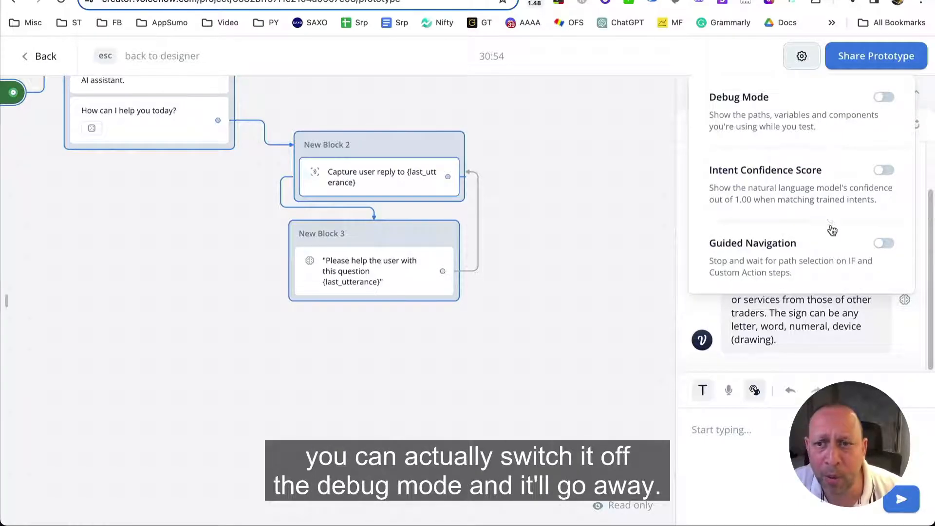
pyautogui.click(655, 87)
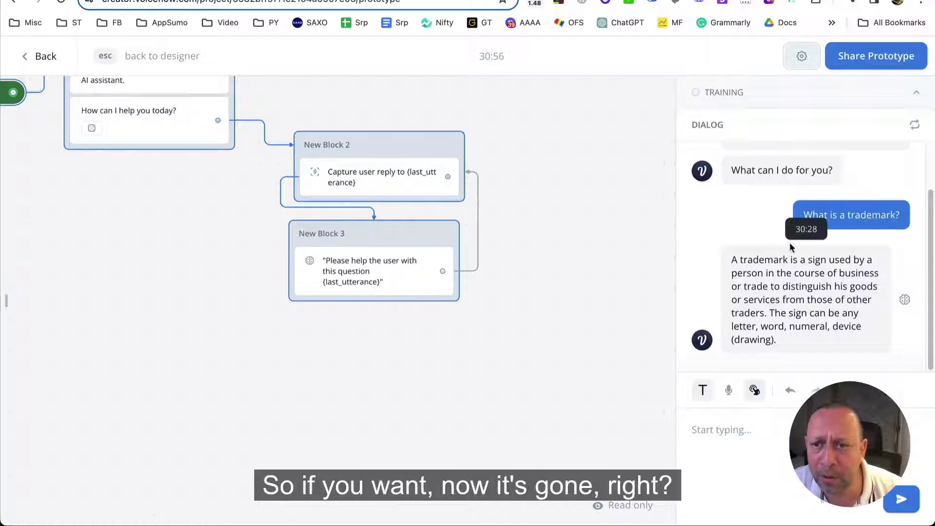
pyautogui.click(794, 58)
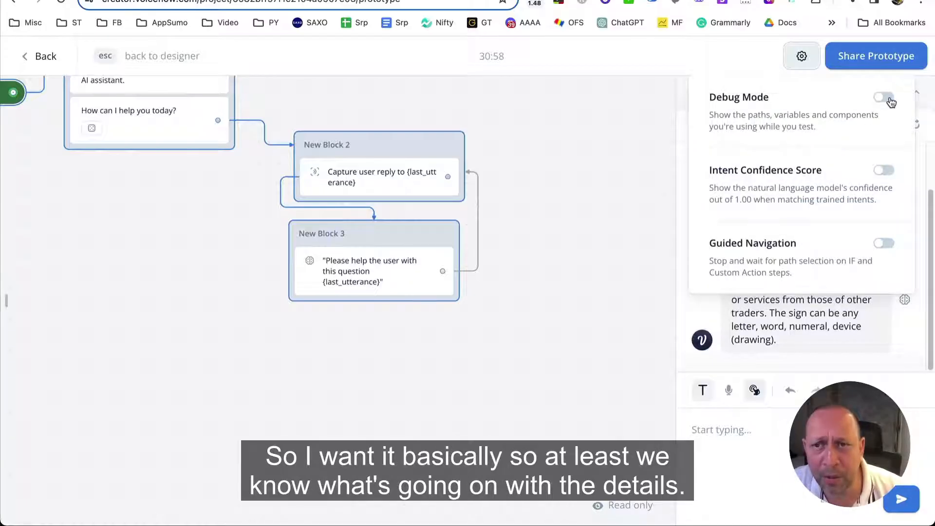
pyautogui.click(889, 99)
pyautogui.click(643, 125)
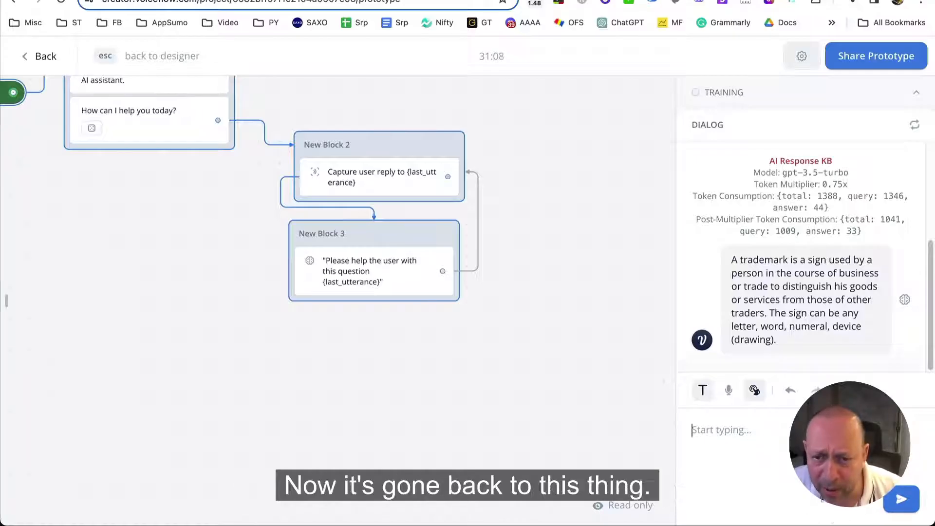
# Ask the assistant "How do i file for a trademark" and read through its whole answer.
pyautogui.click(754, 451)
pyautogui.write('How do i')
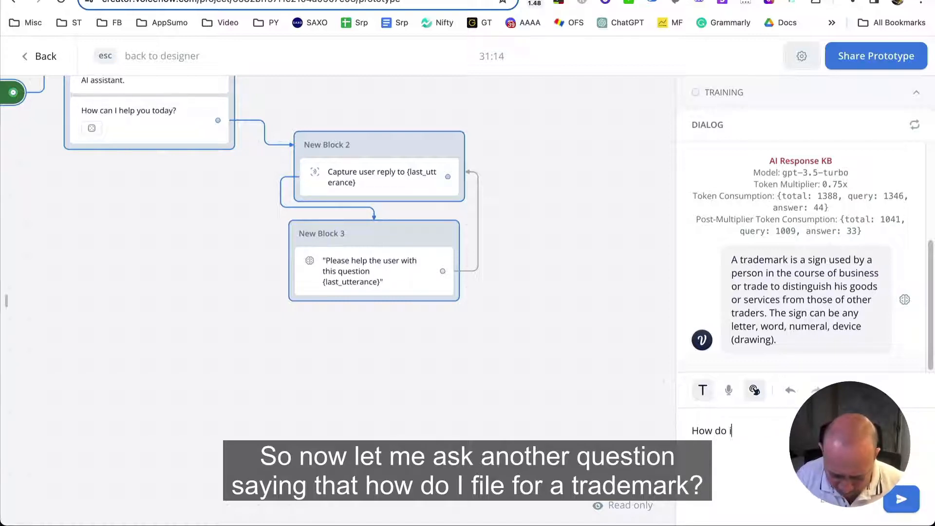
pyautogui.write(' file for a trad')
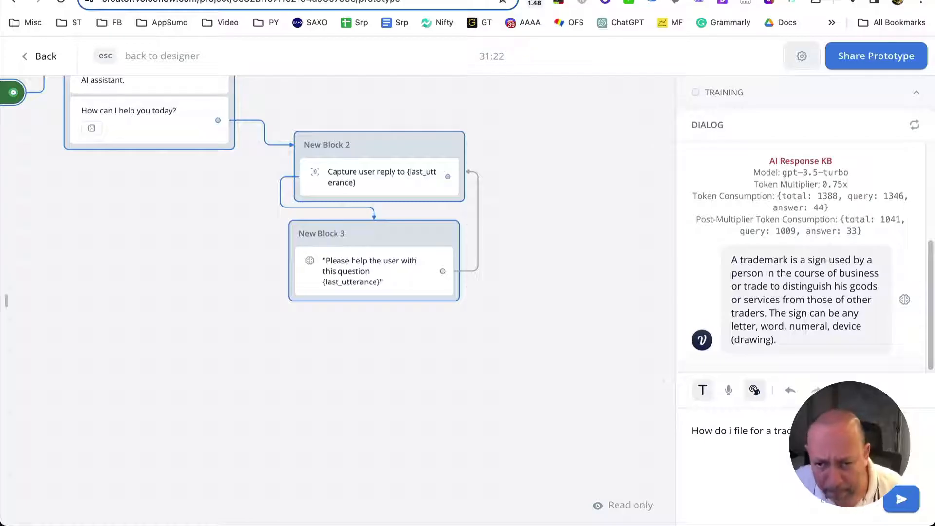
pyautogui.press('Return')
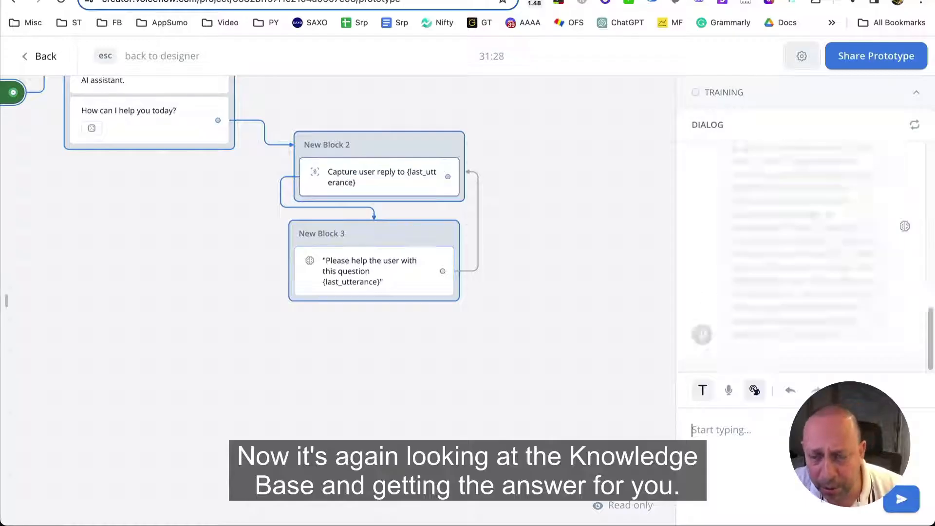
pyautogui.scroll(3, 833, 326)
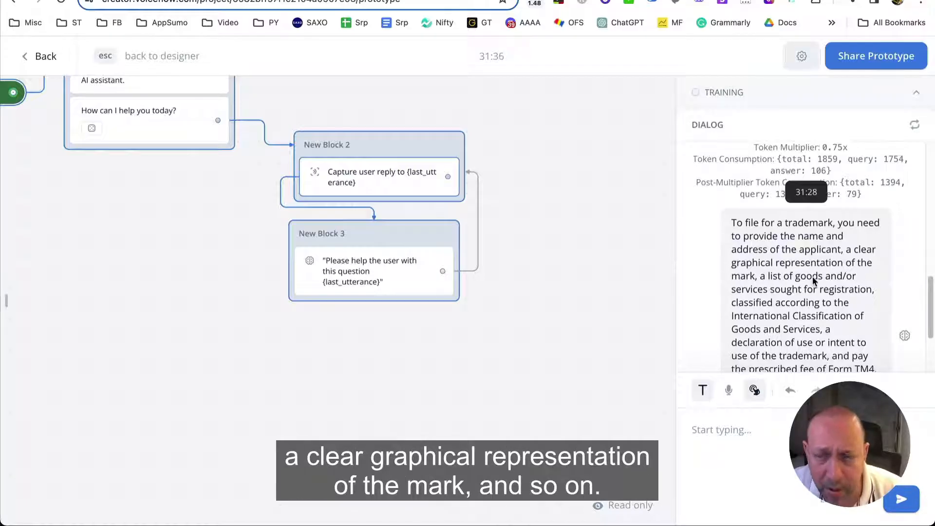
pyautogui.scroll(-2, 784, 268)
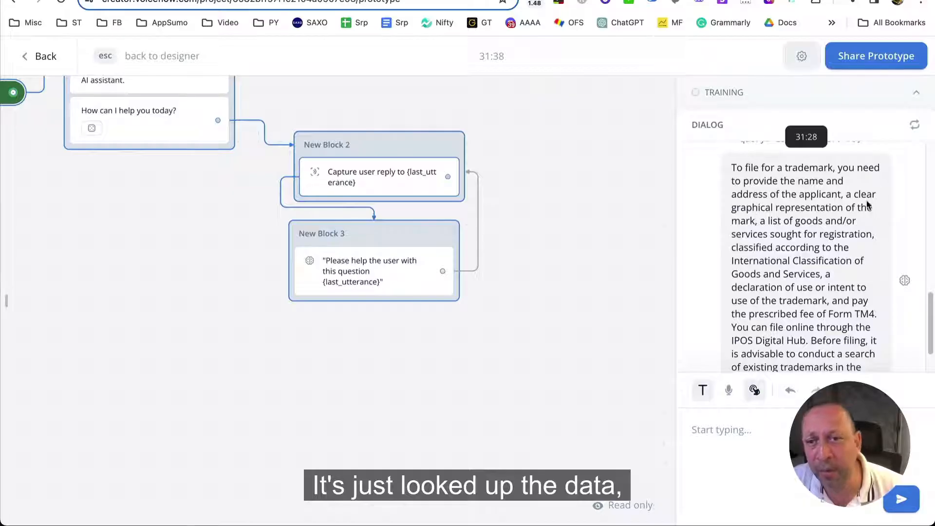
pyautogui.scroll(-2, 772, 208)
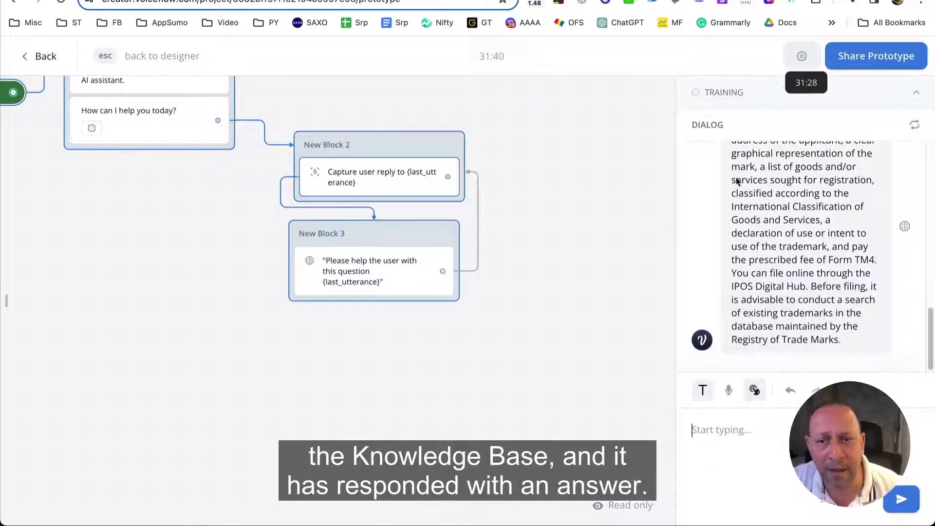
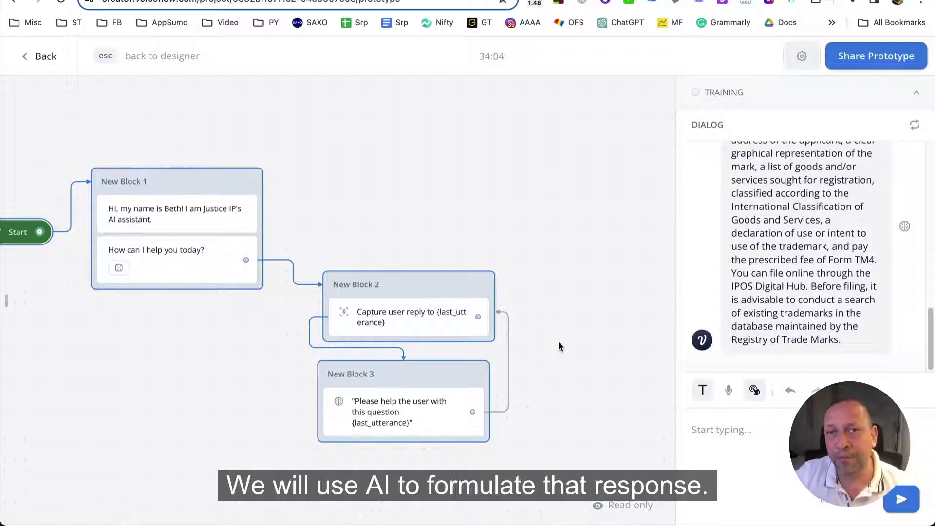
# Return to the designer, add a Choice step after the "How can I help you today?" message and move its block closer to New Block 1.
pyautogui.press('Escape')
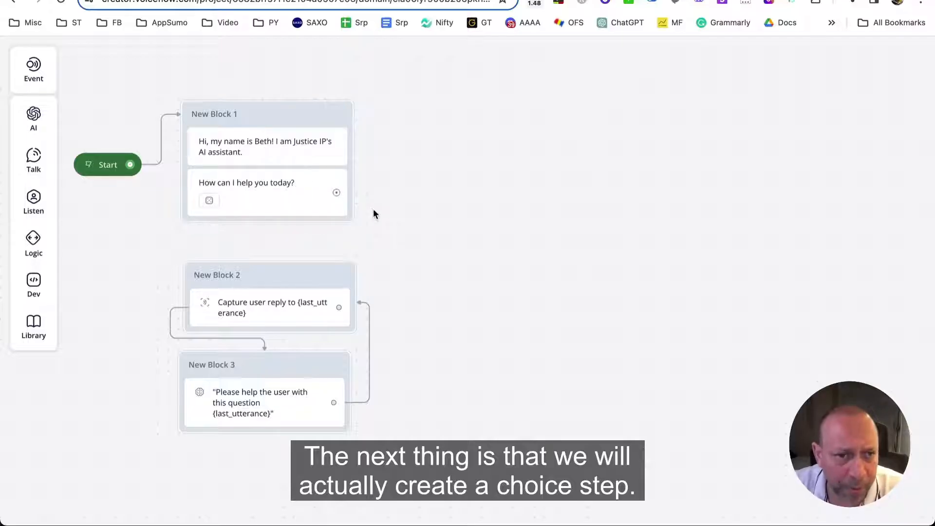
pyautogui.moveTo(337, 193); pyautogui.dragTo(482, 167)
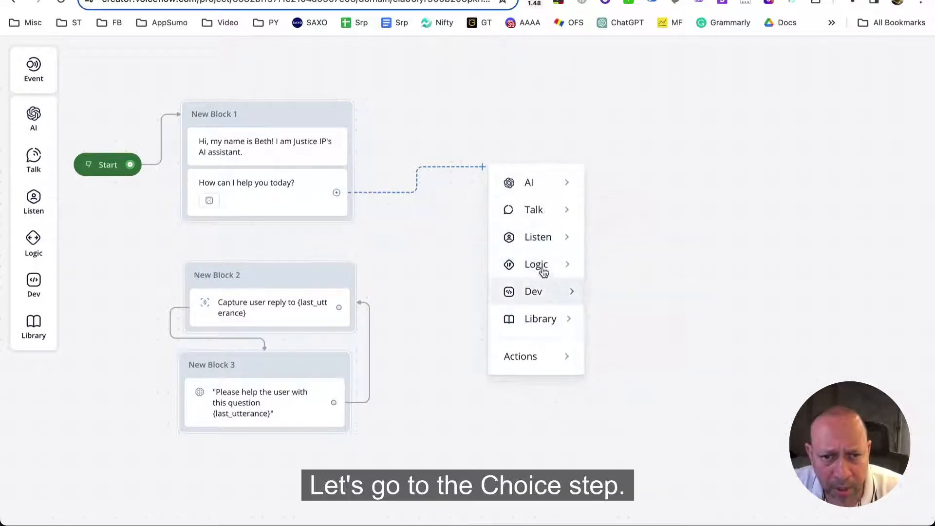
pyautogui.moveTo(538, 244)
pyautogui.click(631, 271)
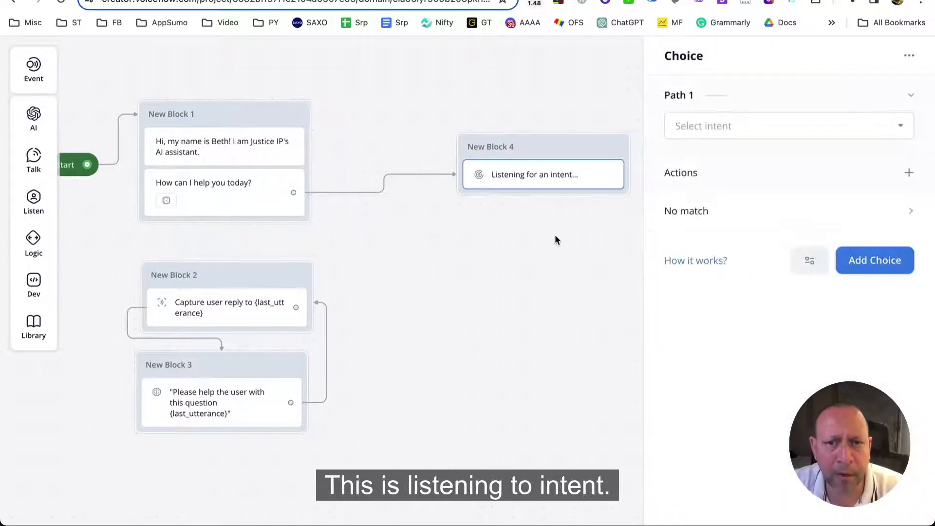
pyautogui.moveTo(451, 140); pyautogui.dragTo(460, 111)
# Start a new intent for Path 1 named "Find Trademark Availability", described as "To find trademark availability from the USPTO database".
pyautogui.click(477, 158)
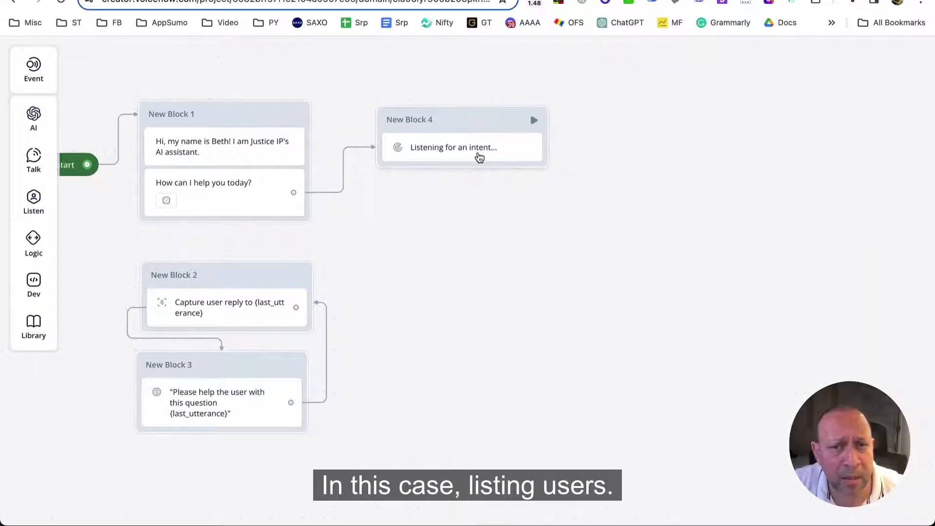
pyautogui.click(478, 157)
pyautogui.click(720, 126)
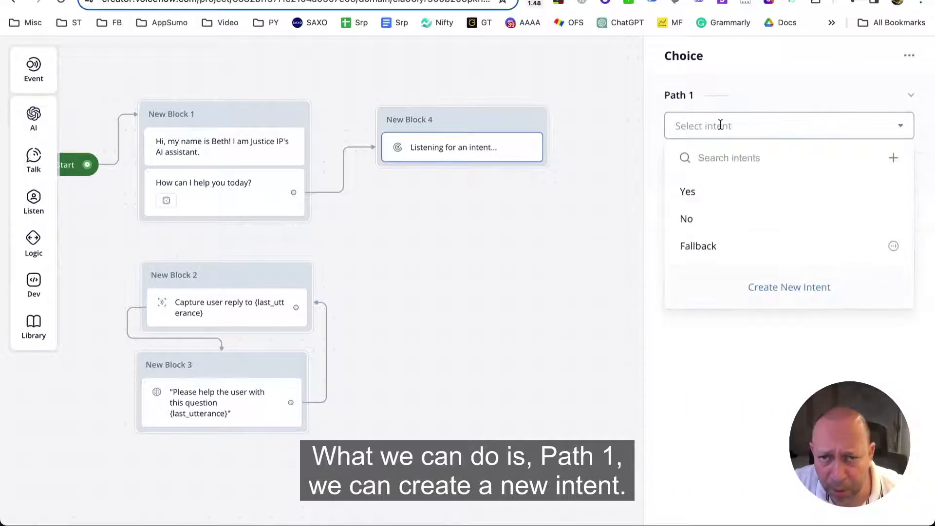
pyautogui.click(765, 288)
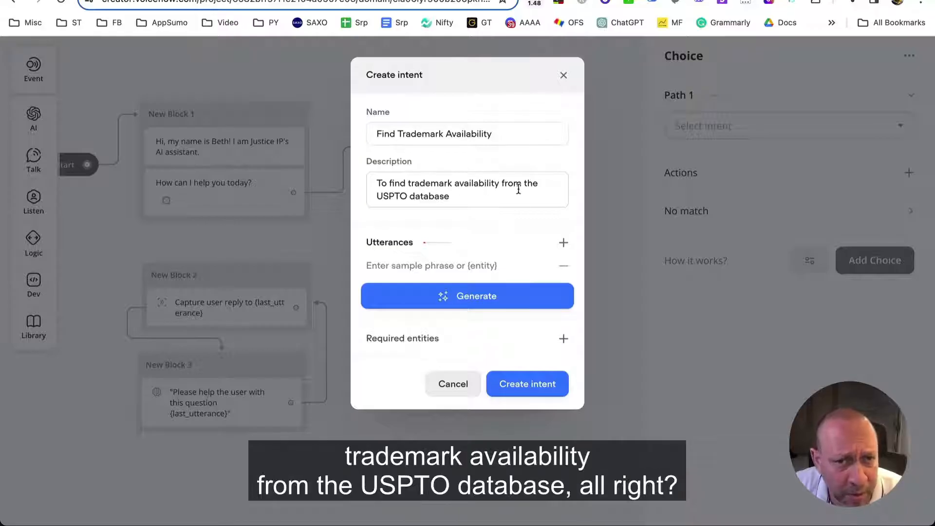
pyautogui.click(475, 200)
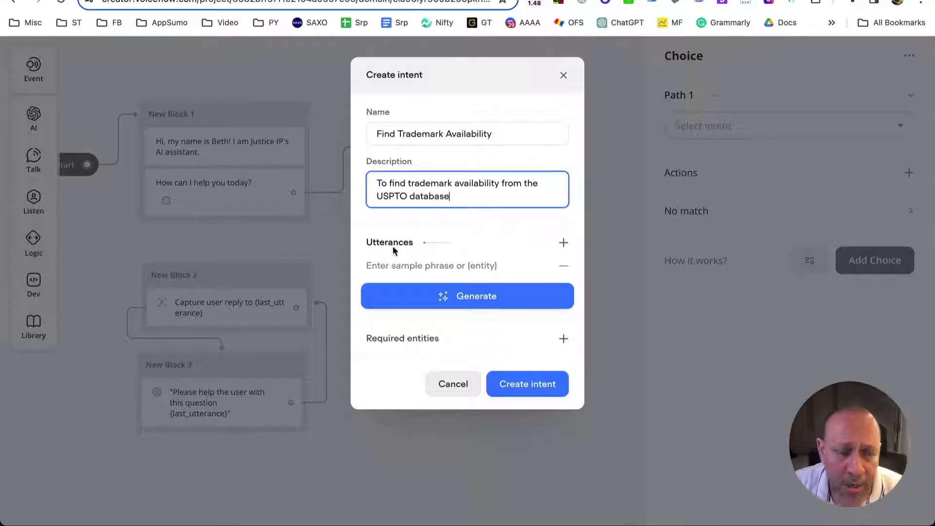
# Add the utterances "Find Trademark Availability", "Is this trademark available?" and "Please find availability for this trademark" to the intent.
pyautogui.click(416, 273)
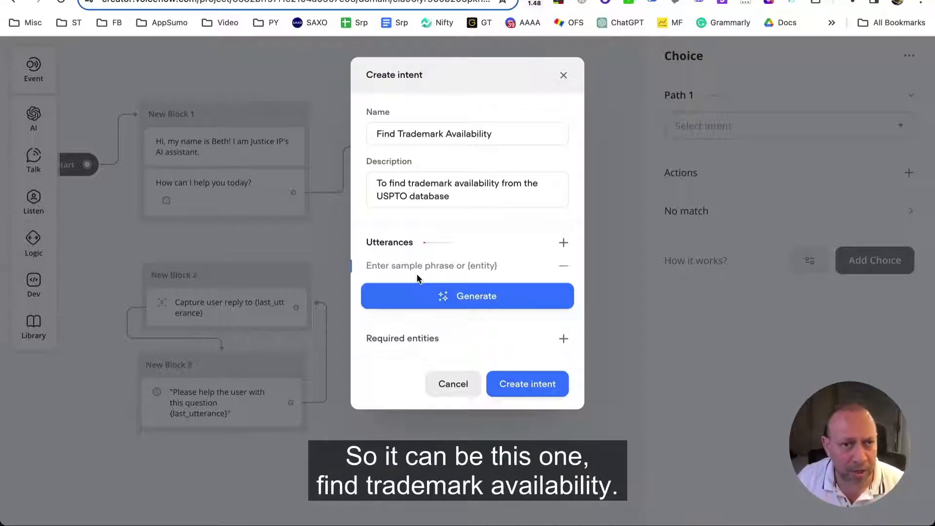
pyautogui.tripleClick(486, 131)
pyautogui.hotkey('ctrl', 'c')
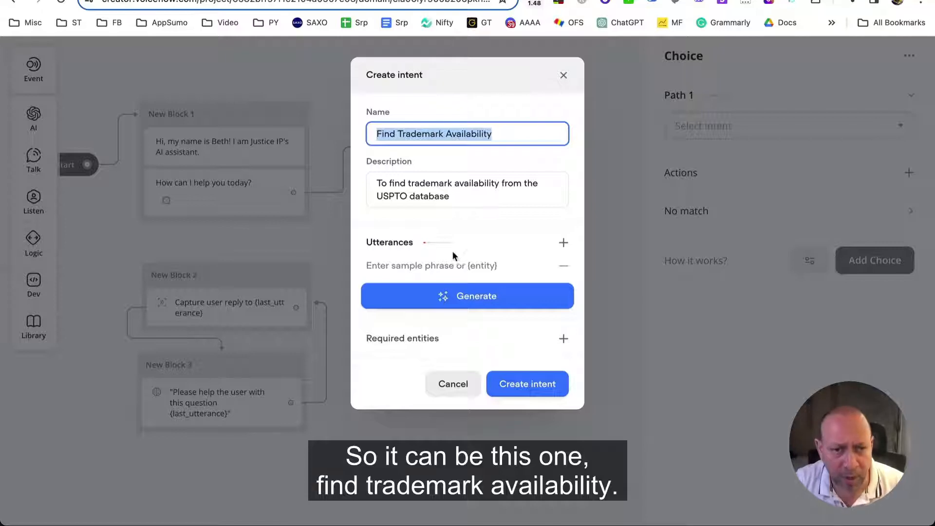
pyautogui.click(453, 265)
pyautogui.hotkey('ctrl', 'v')
pyautogui.press('Return')
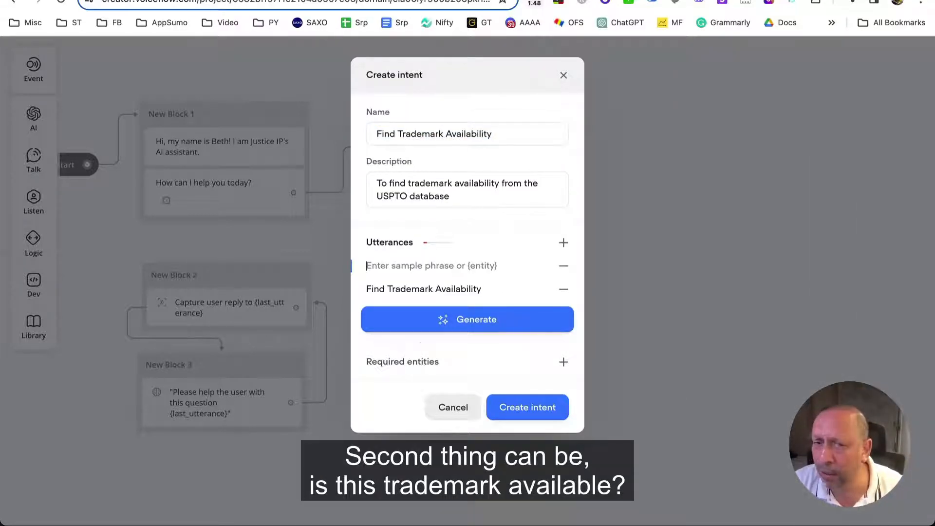
pyautogui.hotkey('ctrl', 'v')
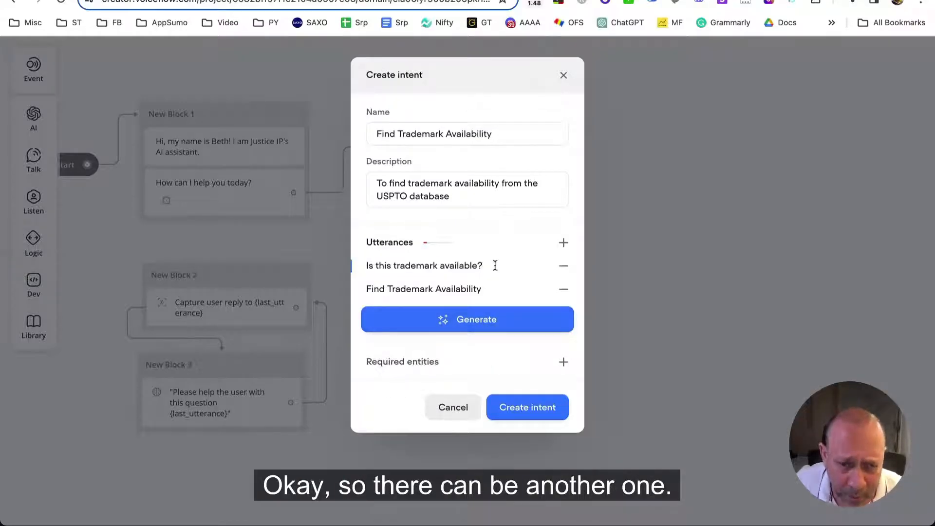
pyautogui.press('Return')
pyautogui.write('Please f')
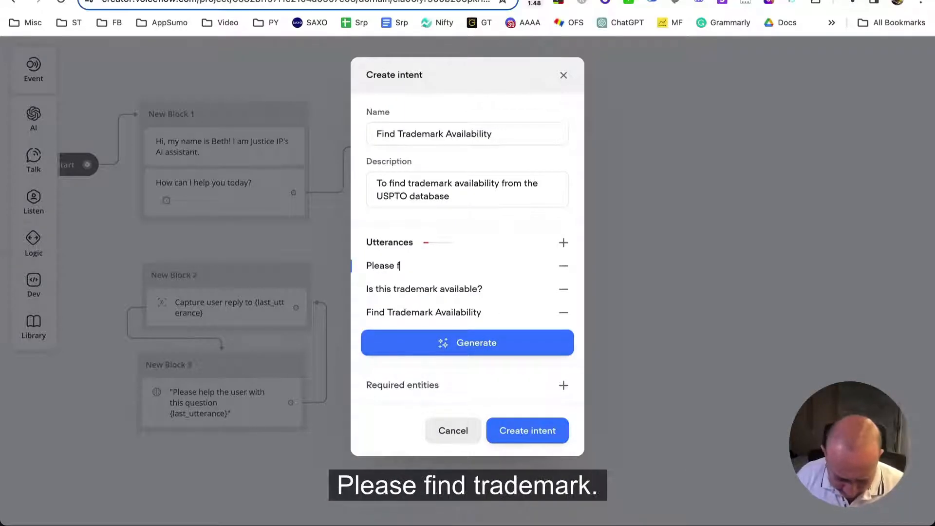
pyautogui.write('ind availability for this trademark')
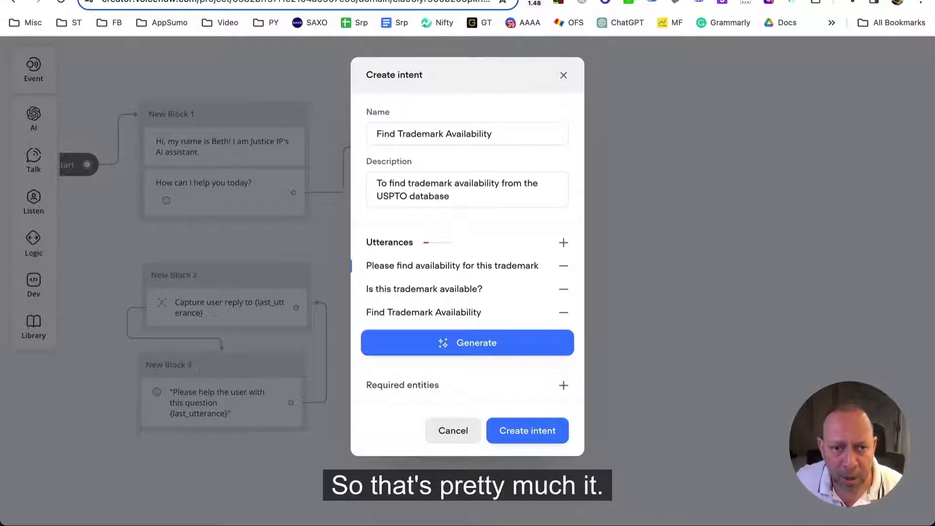
pyautogui.press('Return')
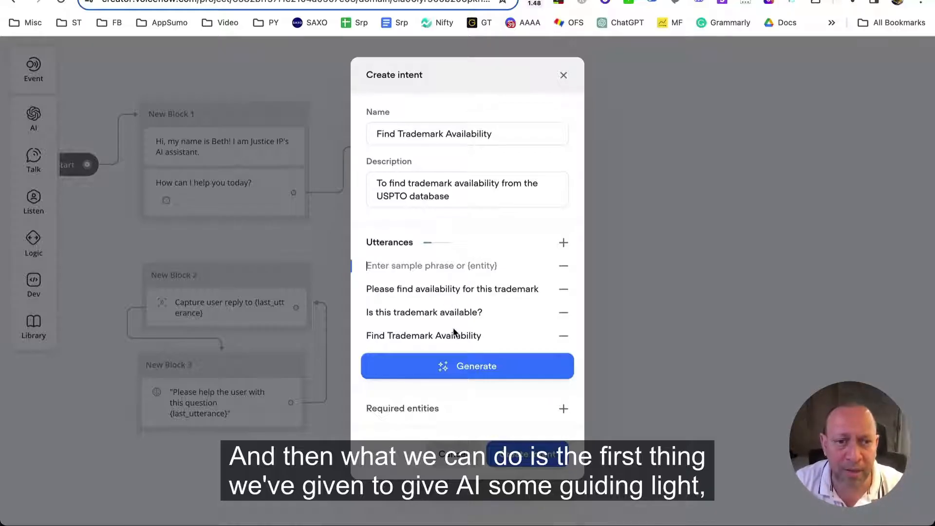
# Generate 5 more sample phrases for the intent's utterances and create the intent.
pyautogui.click(471, 373)
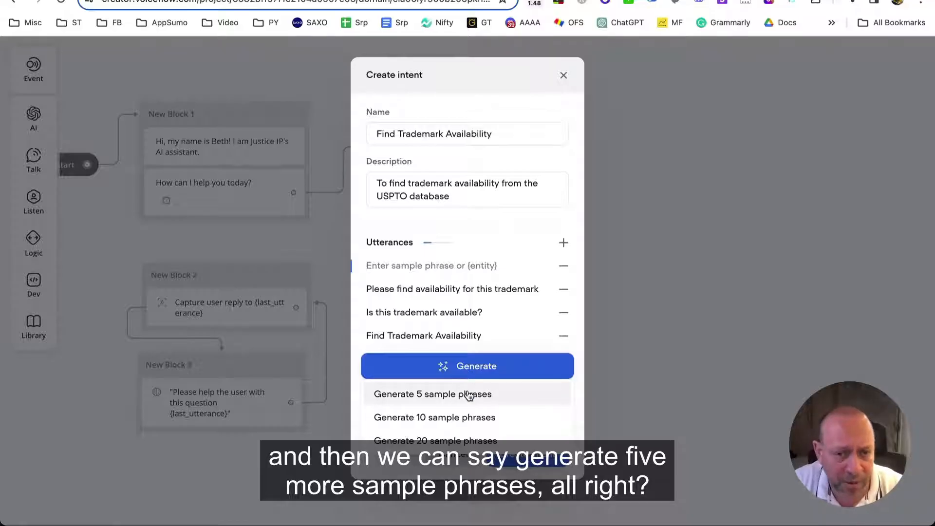
pyautogui.click(468, 396)
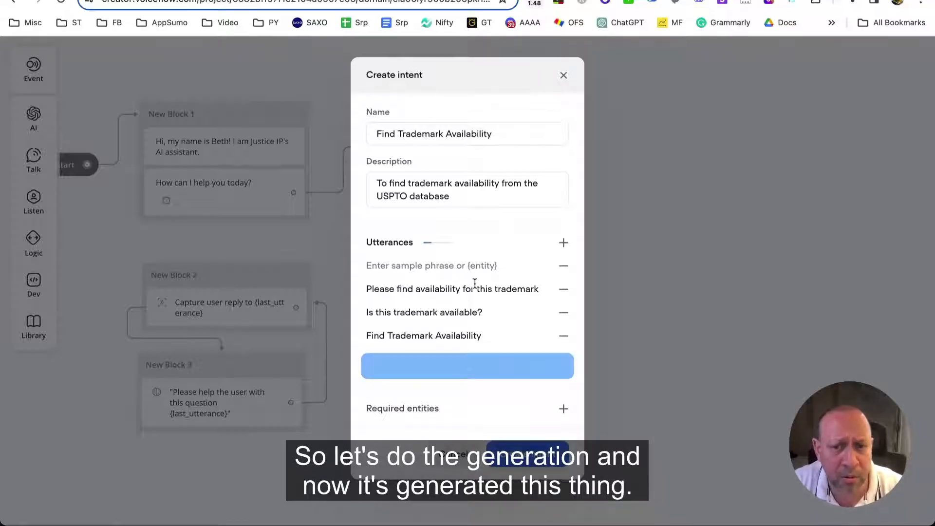
pyautogui.scroll(-2, 476, 273)
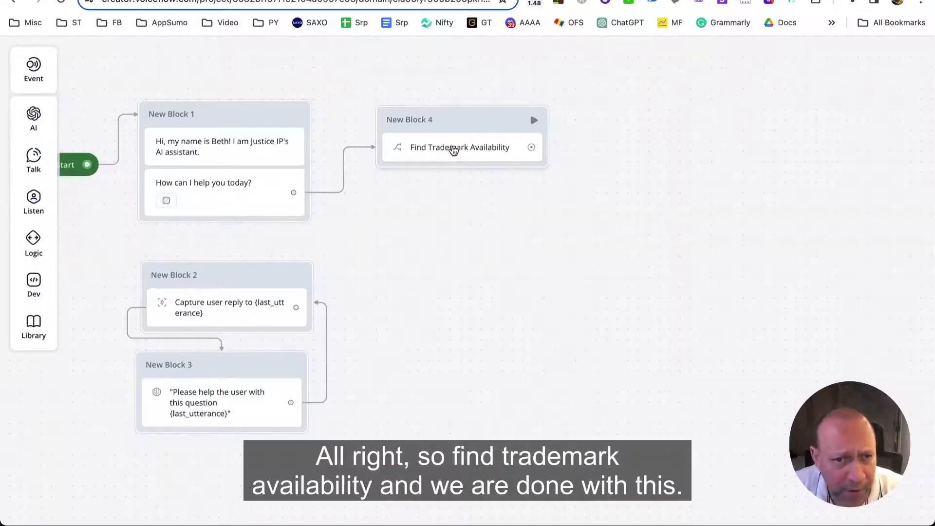
# Add a second path to the Choice step and start a new intent named "Leave Feedback", described as "Leave Feedback for your service".
pyautogui.click(451, 149)
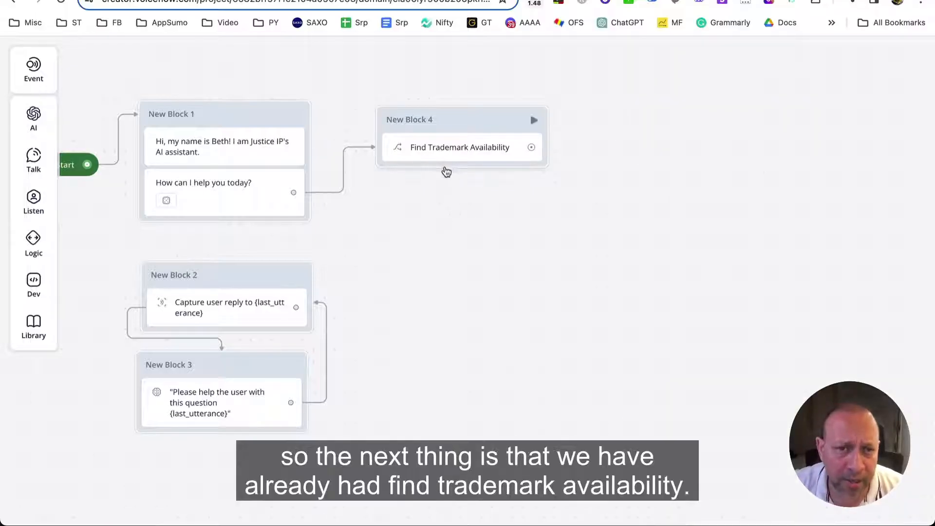
pyautogui.click(422, 149)
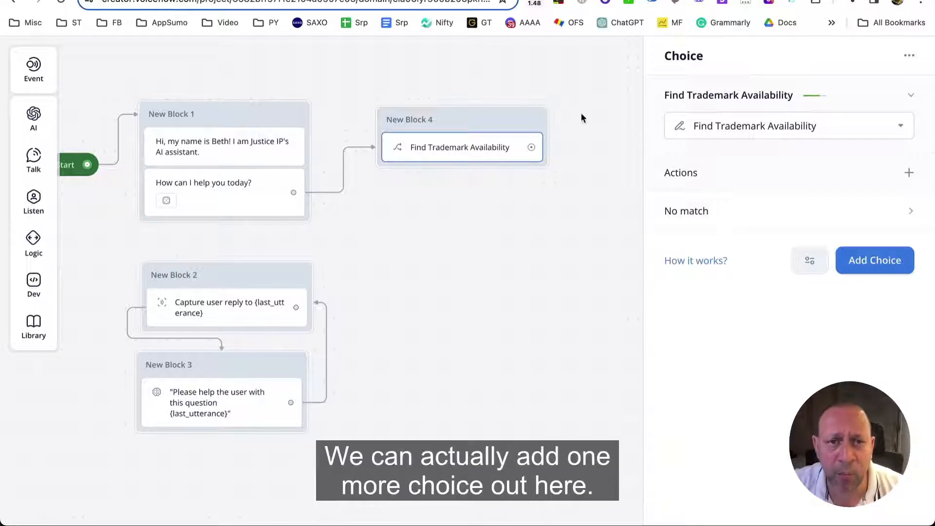
pyautogui.click(875, 261)
pyautogui.click(727, 239)
pyautogui.write('Lea')
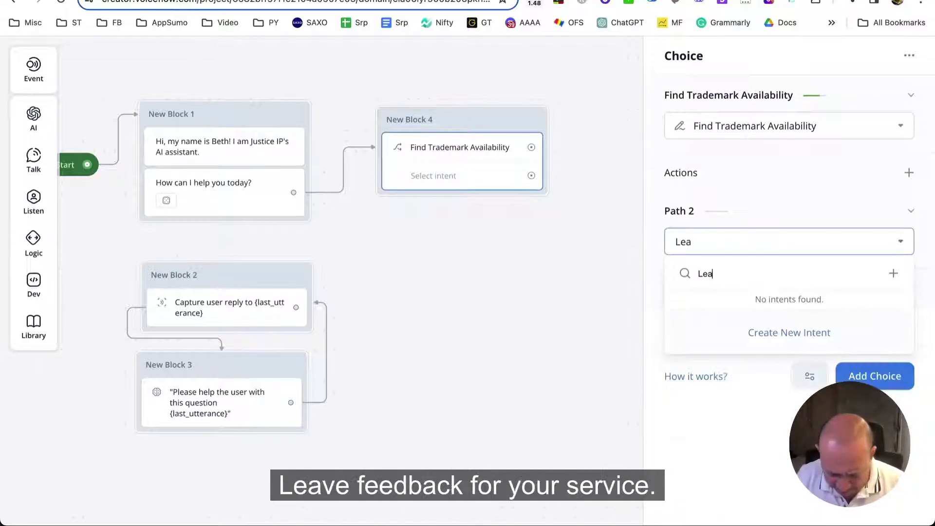
pyautogui.write('ve Feedback')
pyautogui.press('Return')
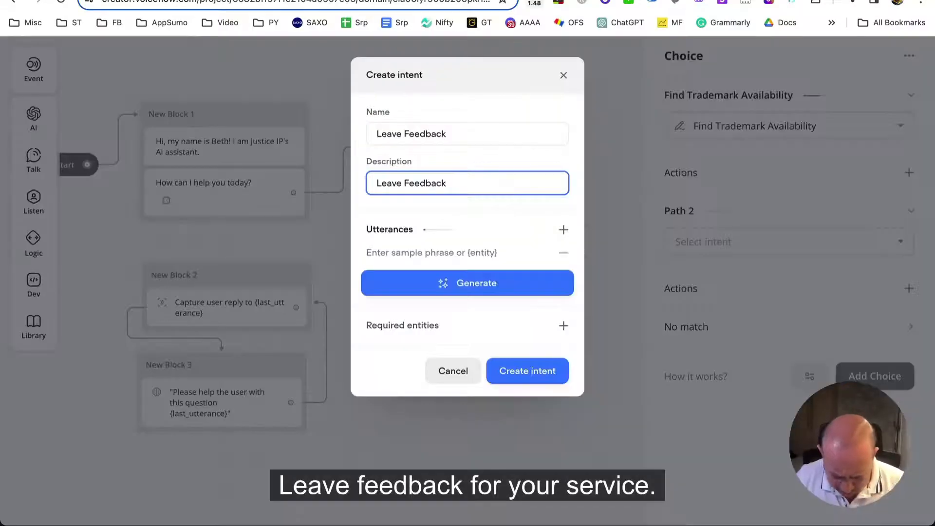
pyautogui.write('for your service')
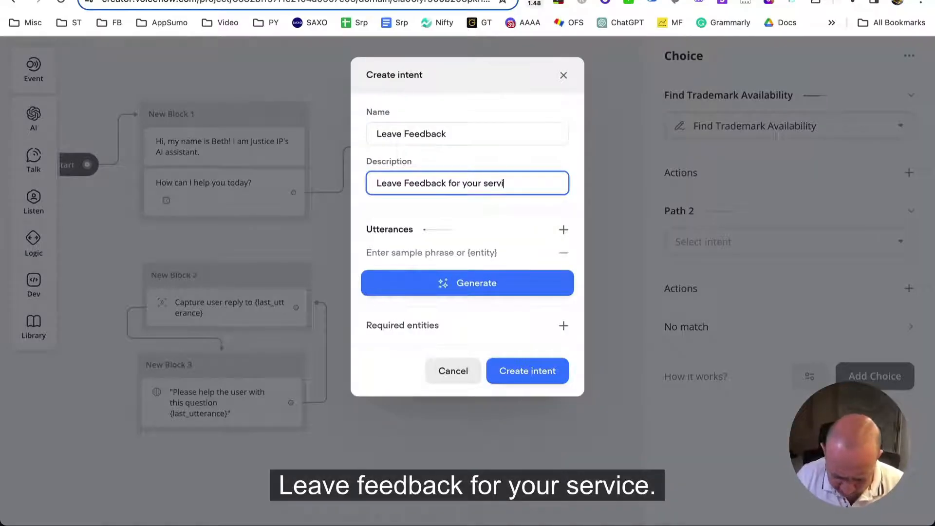
# Add the utterances "i want to leave feedback", "How can i review your servuce" and "I am very happy with your service" to the intent.
pyautogui.click(413, 253)
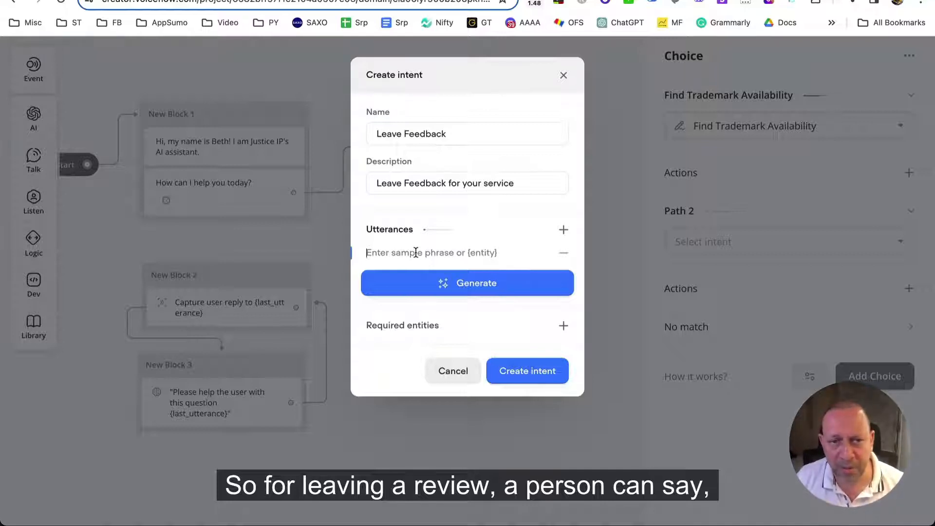
pyautogui.write('i want to leave')
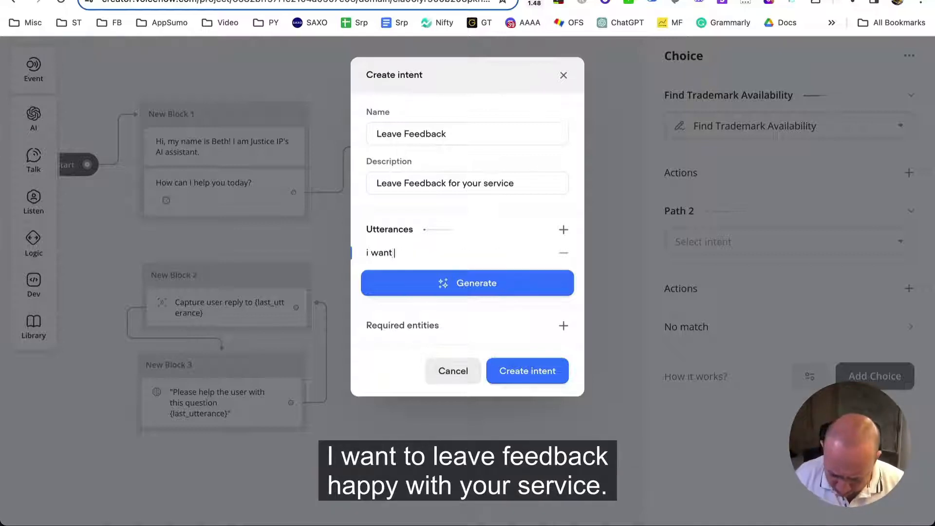
pyautogui.write(' feedback')
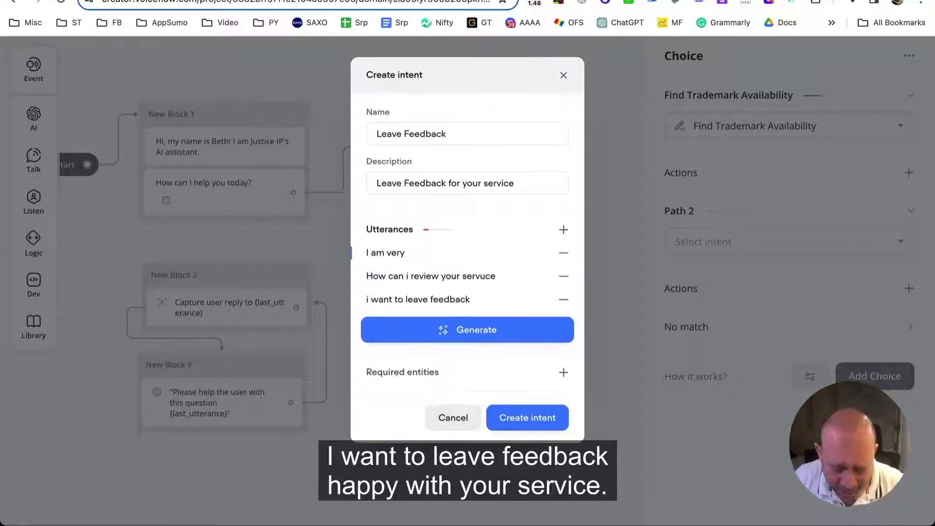
pyautogui.write('happy with')
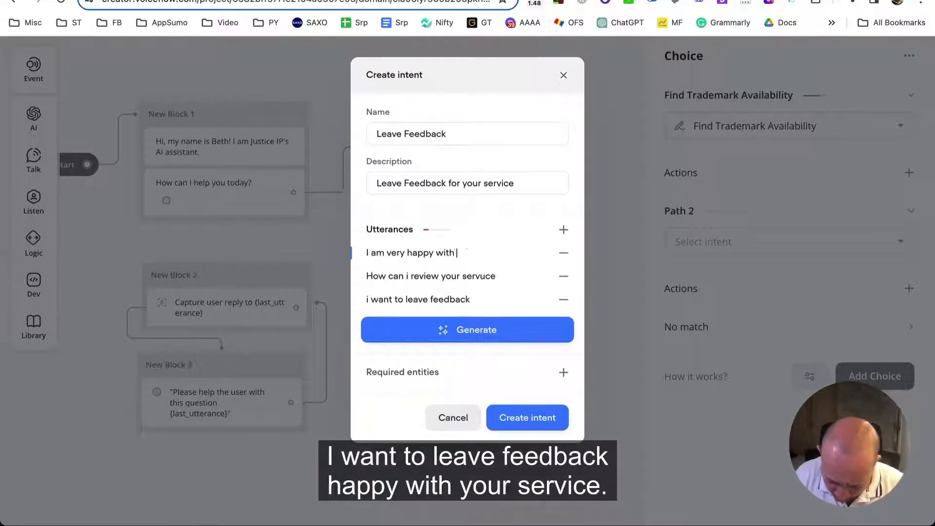
pyautogui.write(' your service')
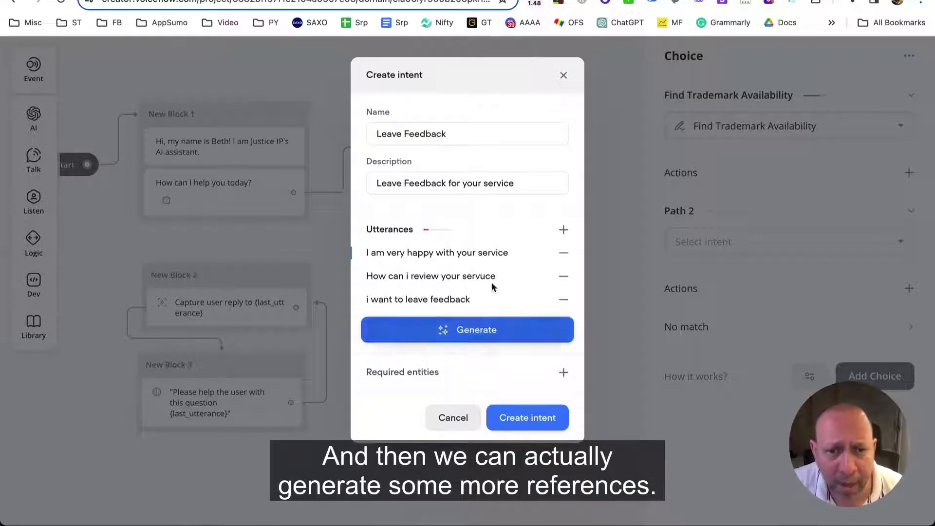
# Generate 5 sample phrases for the Leave Feedback intent and create the intent.
pyautogui.click(466, 340)
pyautogui.moveTo(462, 339)
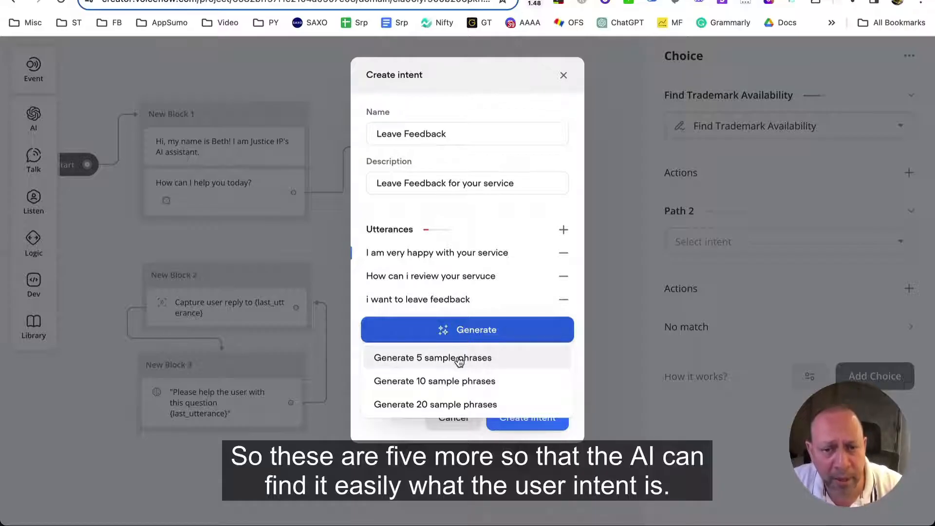
pyautogui.click(459, 359)
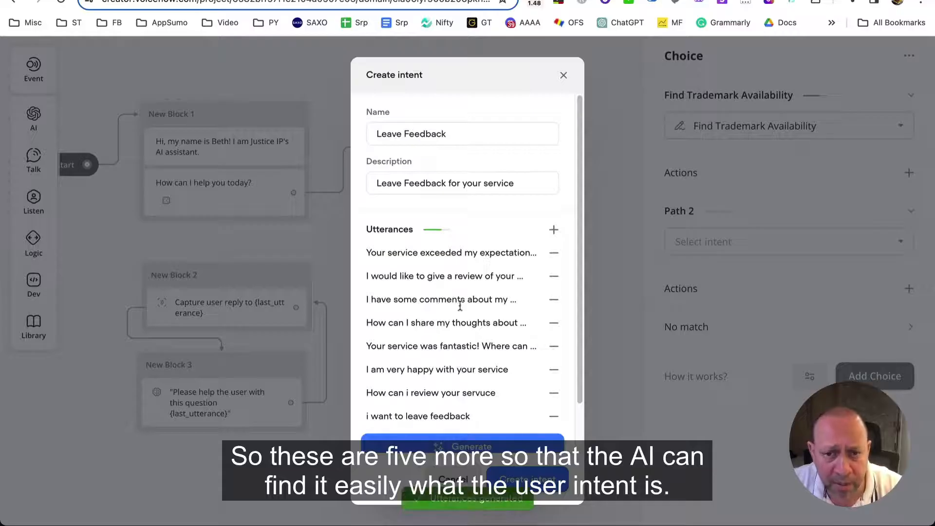
pyautogui.scroll(-2, 460, 305)
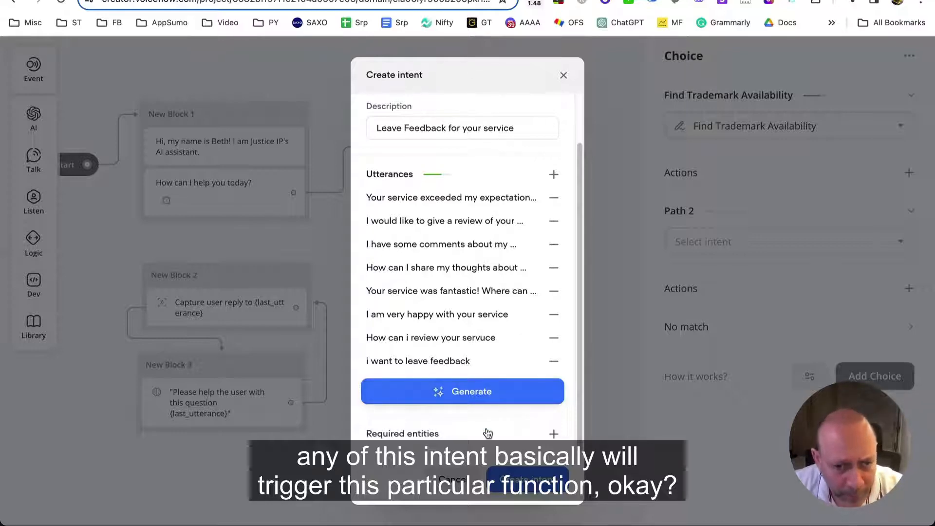
pyautogui.click(539, 482)
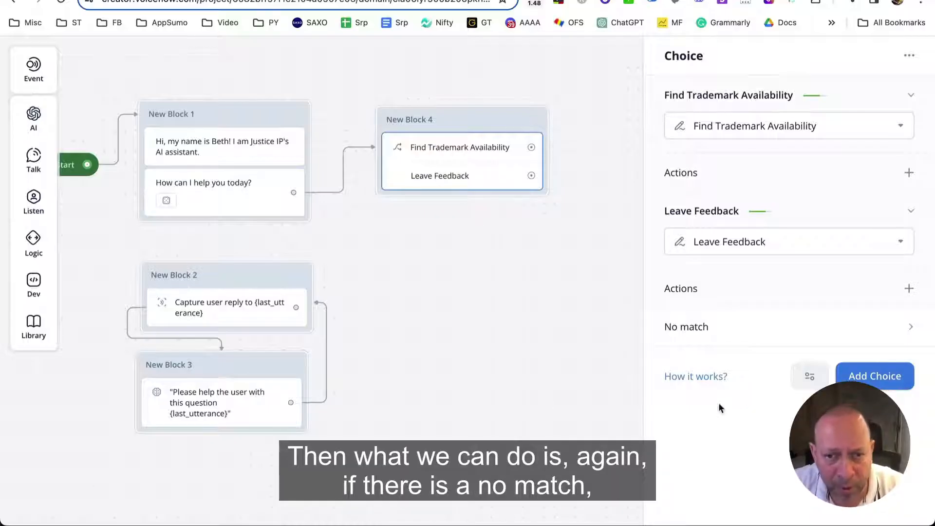
# Add a No match path to the Choice step in New Block 4.
pyautogui.click(725, 331)
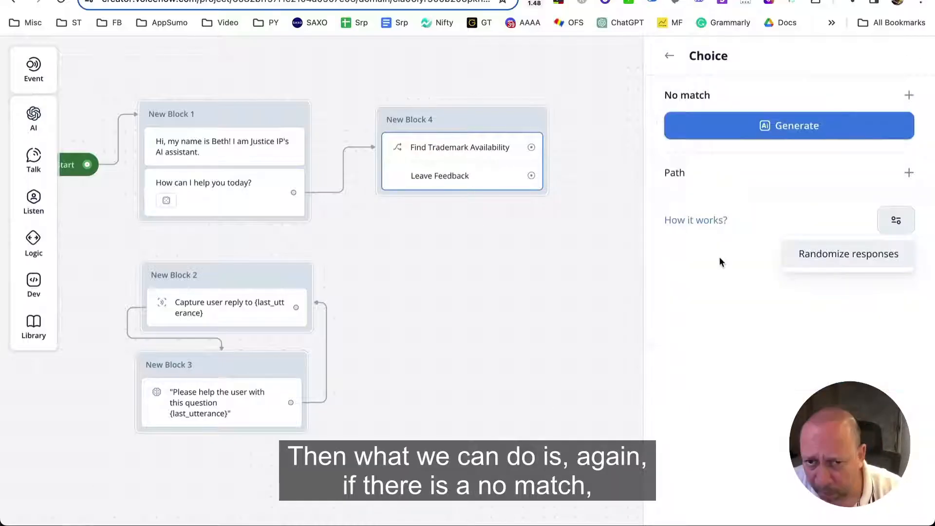
pyautogui.click(909, 174)
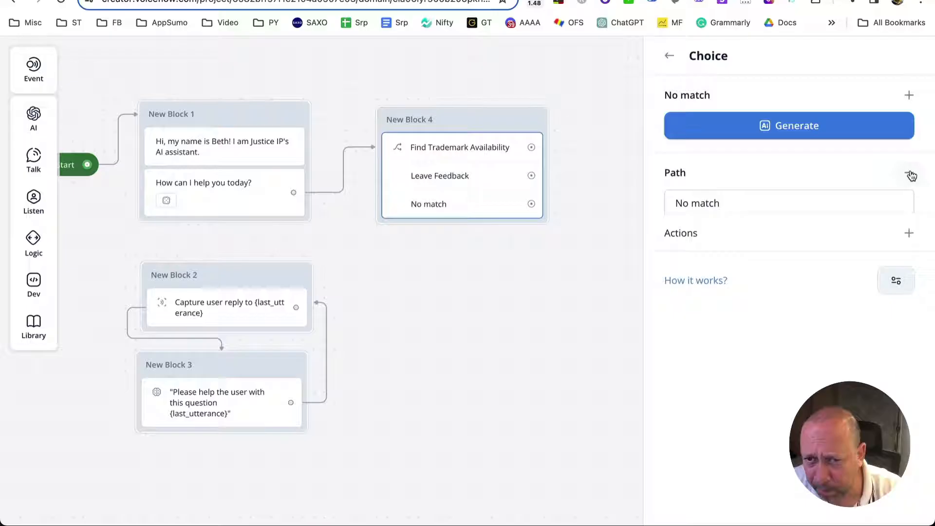
pyautogui.click(791, 198)
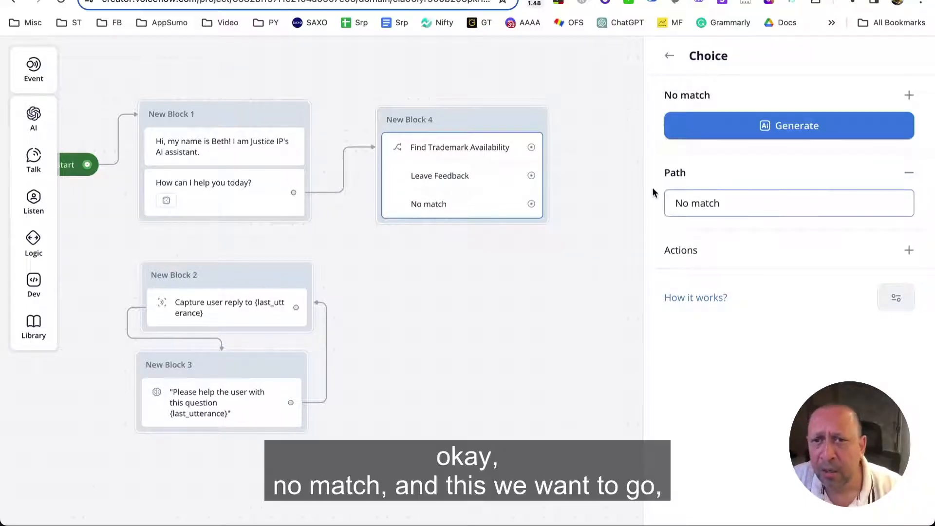
pyautogui.click(591, 274)
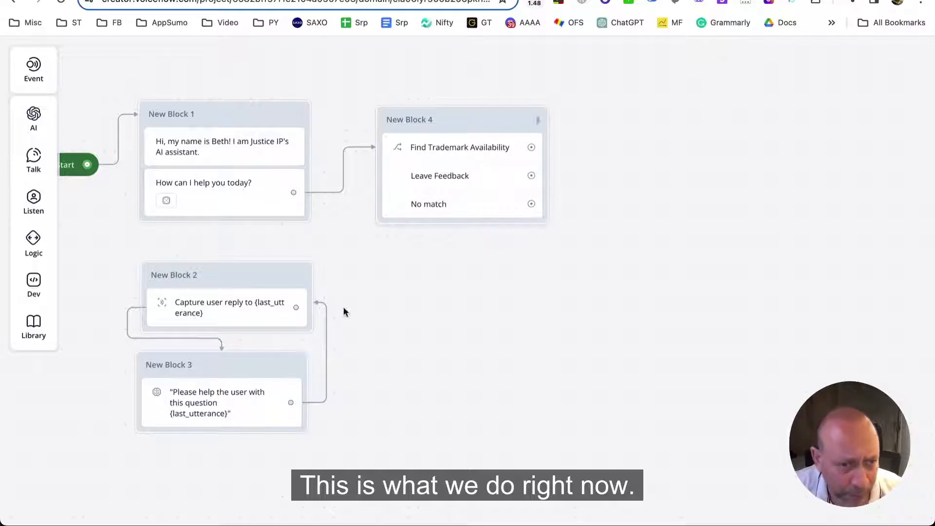
# Delete New Block 2, which captures the user reply.
pyautogui.click(224, 276)
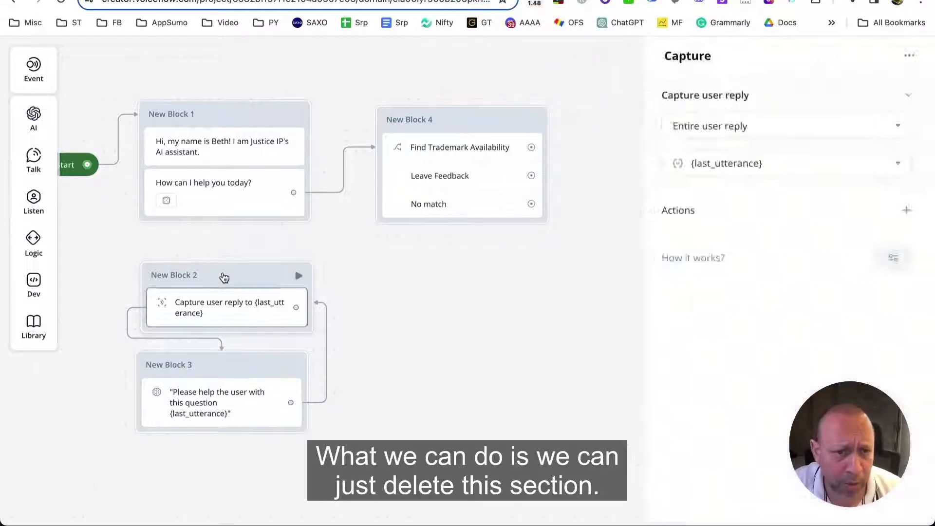
pyautogui.rightClick(225, 277)
pyautogui.click(292, 501)
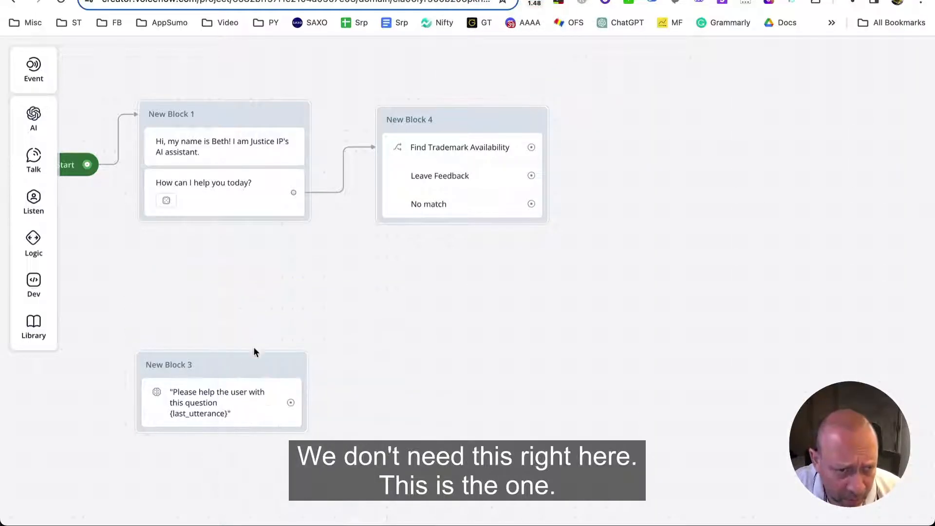
# Move New Block 3 beside New Block 4 and connect the Choice step's No match path to it.
pyautogui.moveTo(211, 367); pyautogui.dragTo(687, 203)
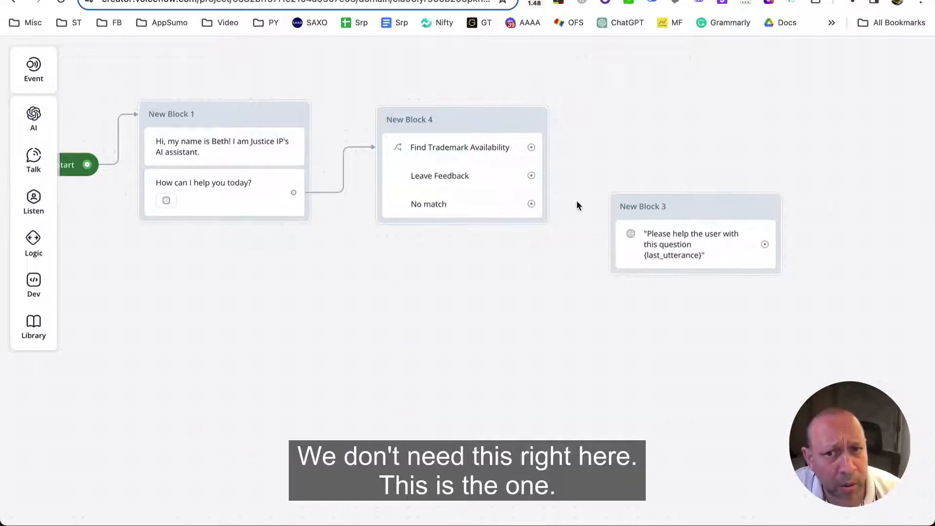
pyautogui.moveTo(532, 203)
pyautogui.mouseDown()
pyautogui.moveTo(601, 248)
pyautogui.moveTo(614, 237)
pyautogui.mouseUp()
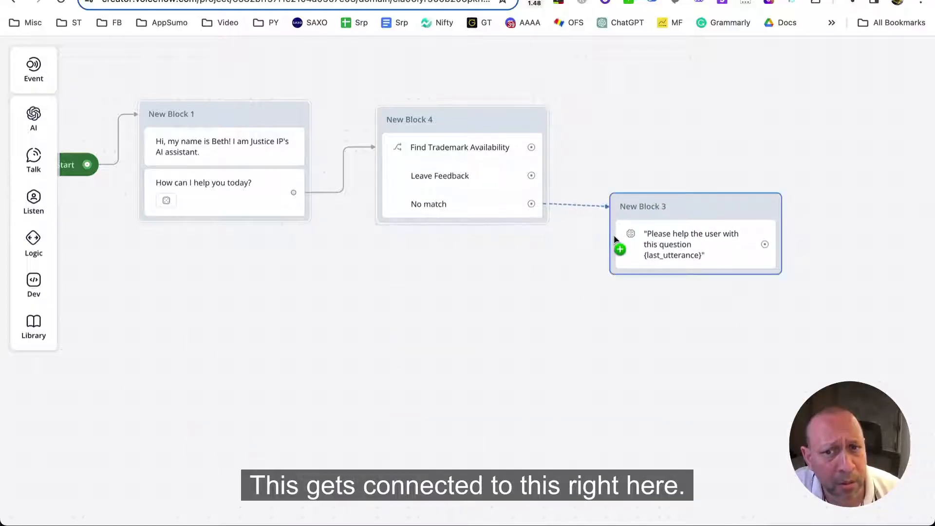
pyautogui.click(696, 245)
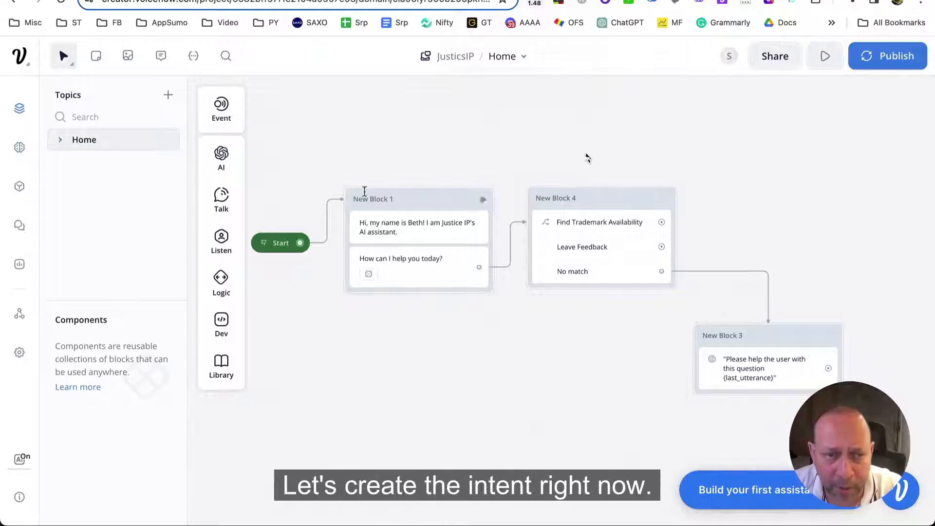
# Place an Intent event above New Block 1 with Find Trademark Availability as its trigger intent.
pyautogui.moveTo(238, 171)
pyautogui.moveTo(220, 122)
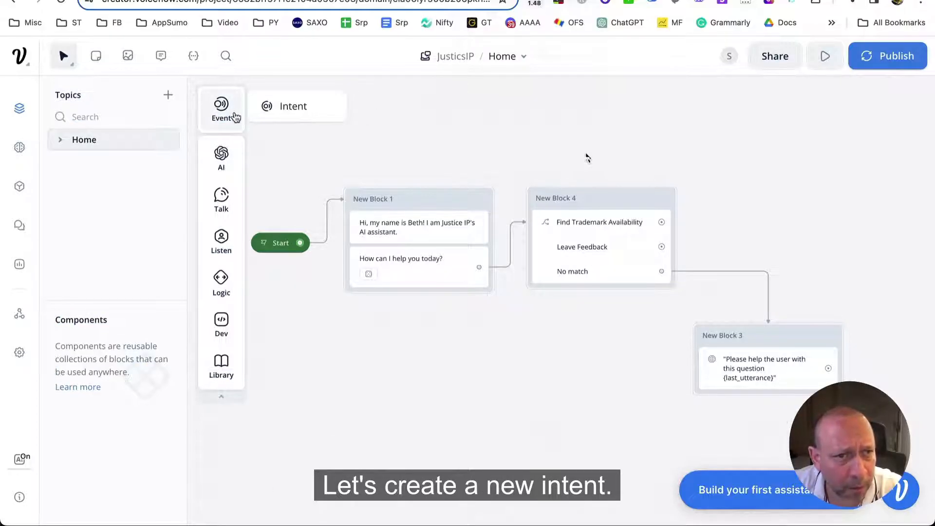
pyautogui.moveTo(290, 108); pyautogui.dragTo(347, 100)
pyautogui.click(431, 60)
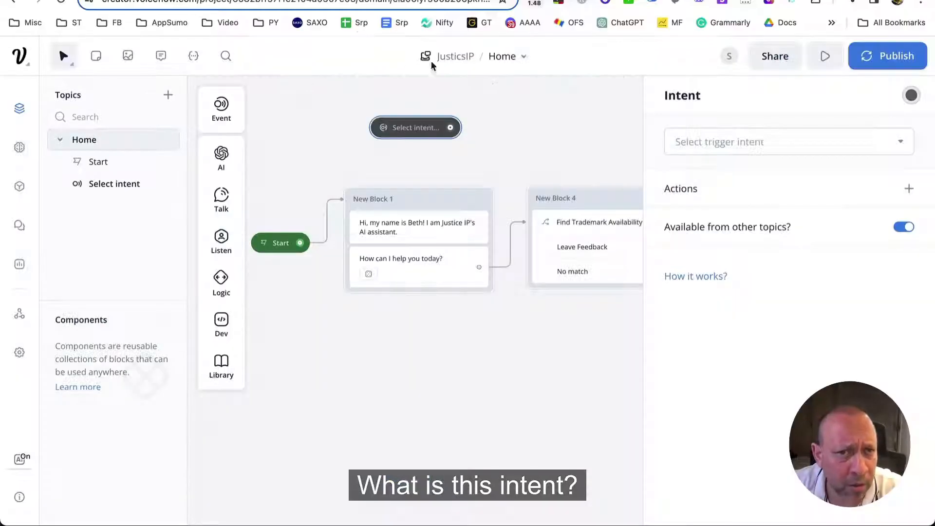
pyautogui.click(758, 140)
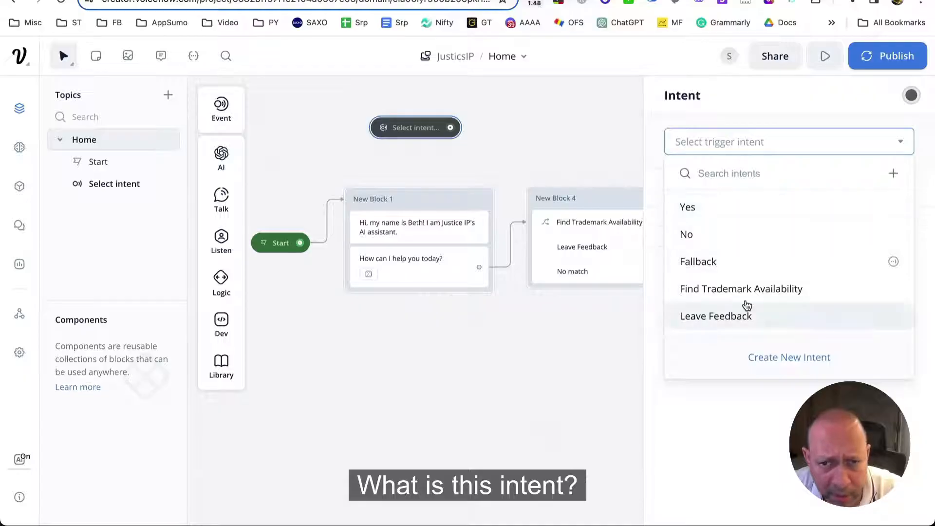
pyautogui.click(749, 294)
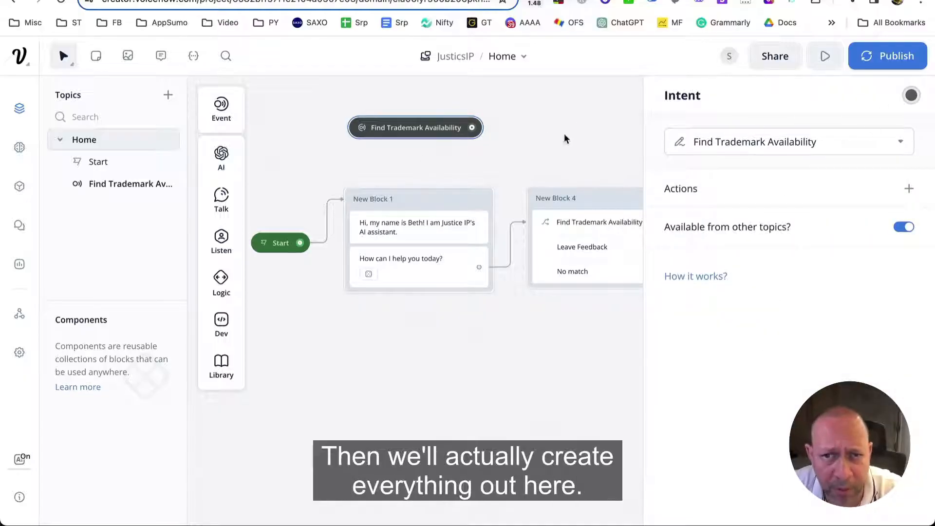
pyautogui.click(541, 116)
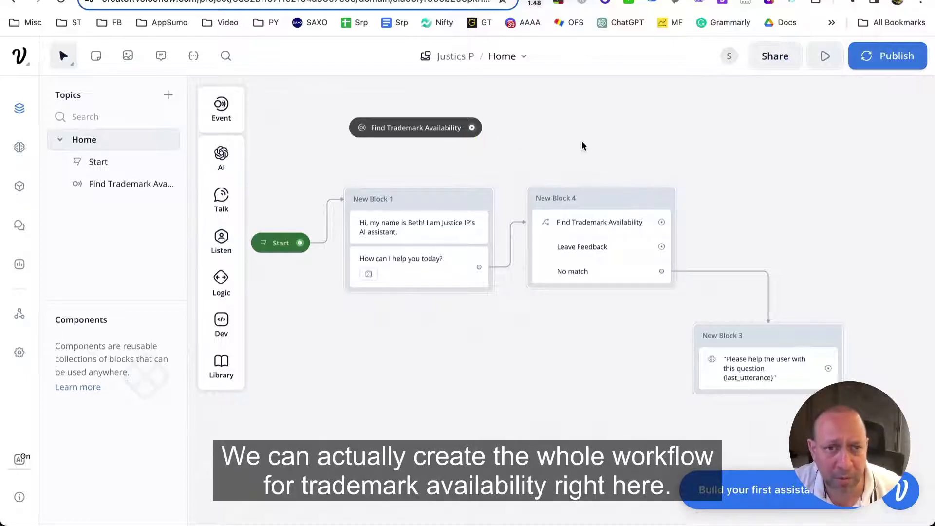
pyautogui.moveTo(417, 132); pyautogui.dragTo(340, 117)
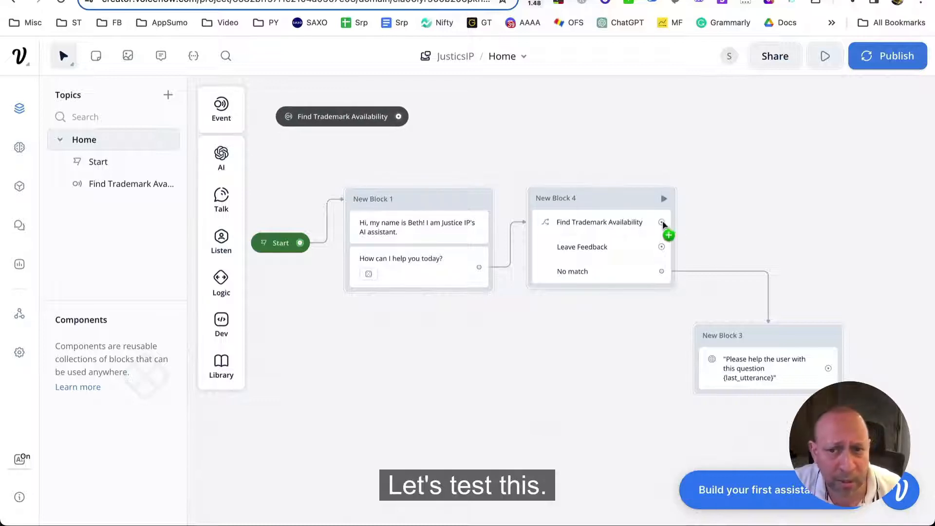
# Give the Choice step's Find Trademark Availability path a Go to Intent action that targets the Find Trademark Availability intent.
pyautogui.moveTo(662, 222); pyautogui.dragTo(731, 224)
pyautogui.moveTo(809, 385)
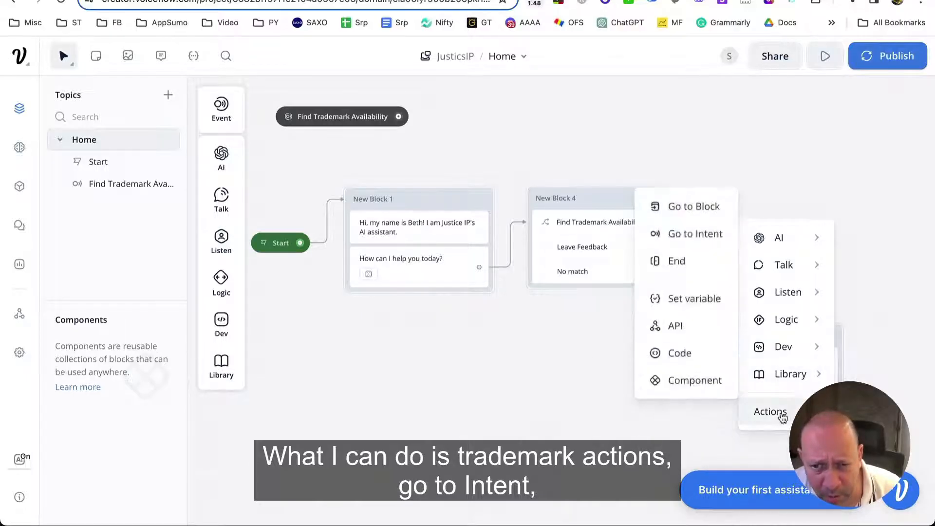
pyautogui.moveTo(775, 411)
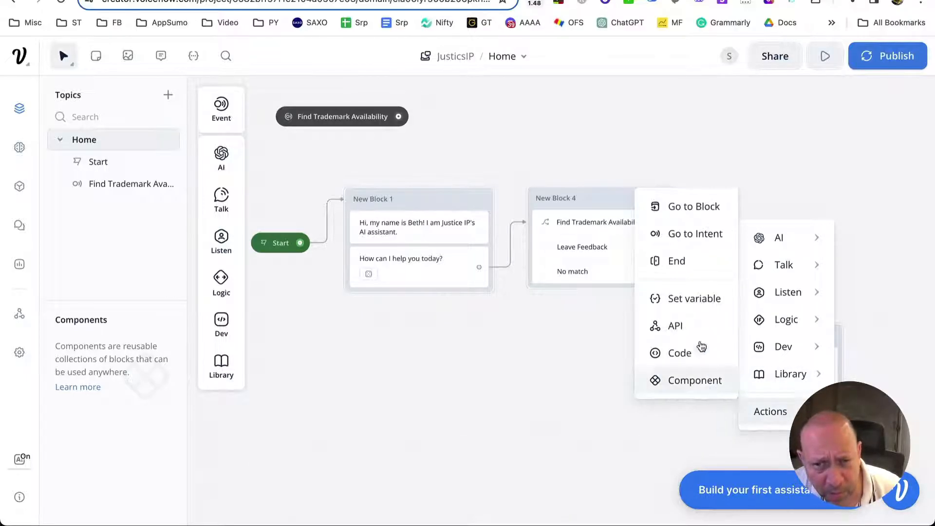
pyautogui.click(691, 238)
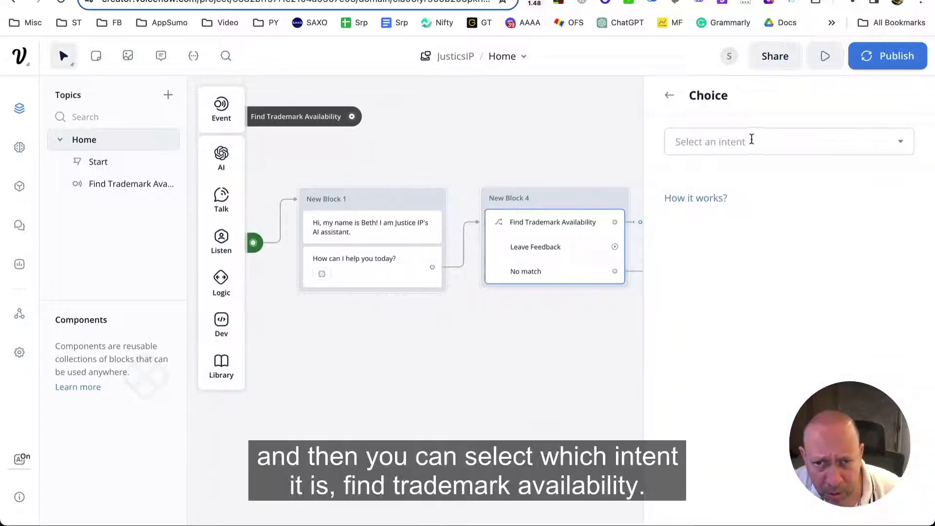
pyautogui.click(749, 141)
pyautogui.moveTo(791, 230)
pyautogui.click(601, 258)
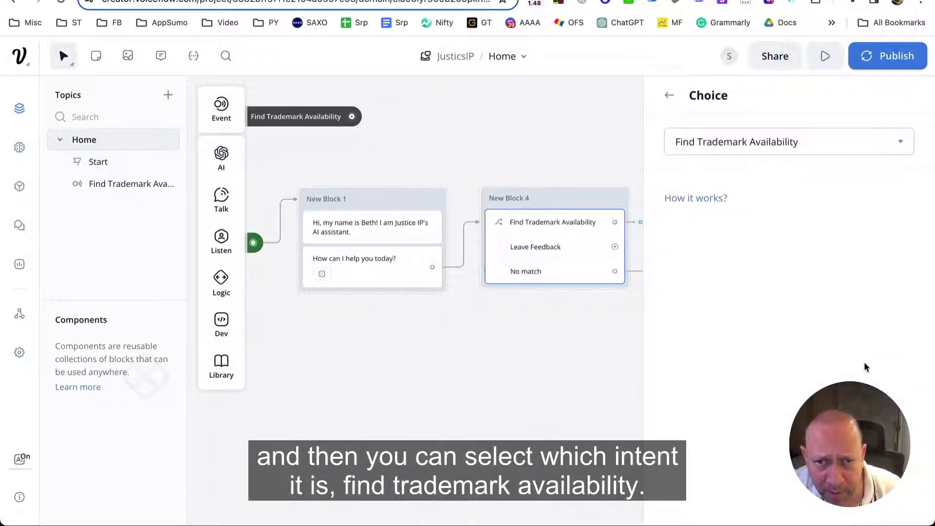
pyautogui.click(599, 372)
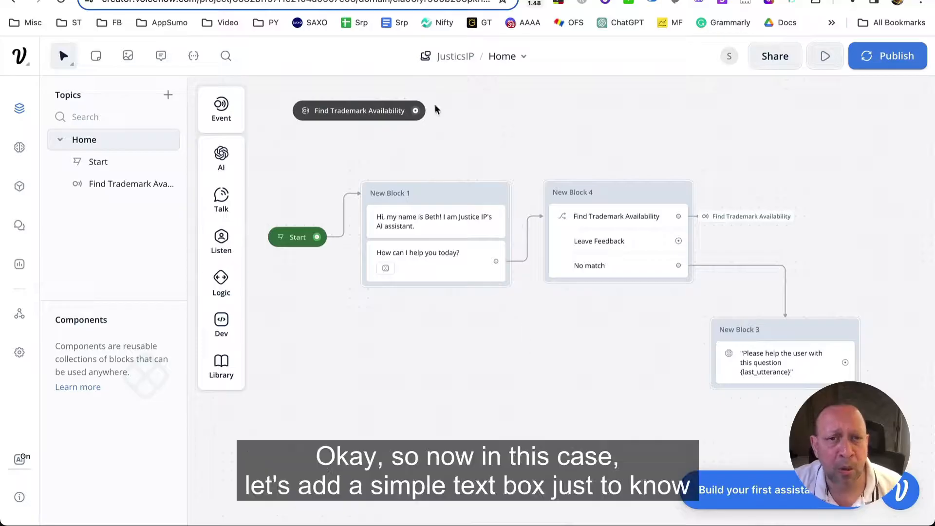
# Connect a Text step reading "Hi your are in trademark availability" to the Find Trademark Availability event.
pyautogui.moveTo(418, 114); pyautogui.dragTo(476, 114)
pyautogui.moveTo(536, 209)
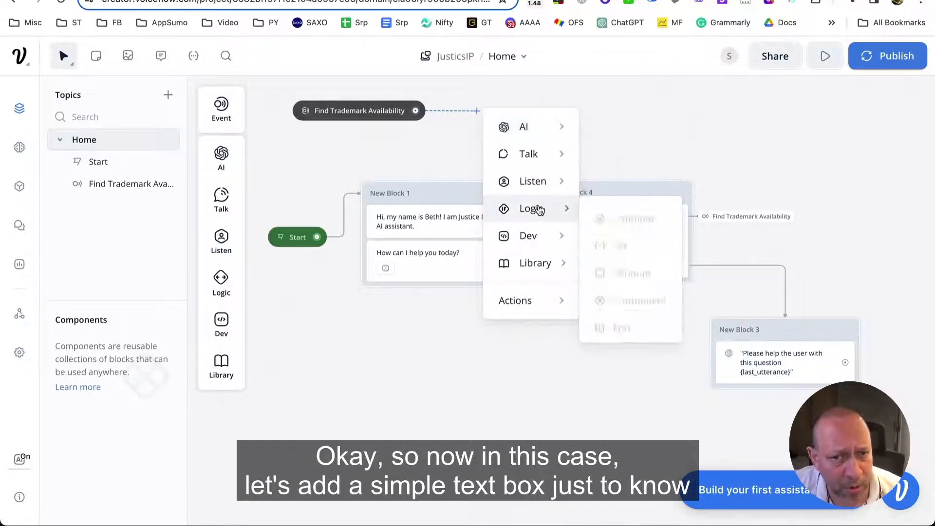
pyautogui.moveTo(534, 189)
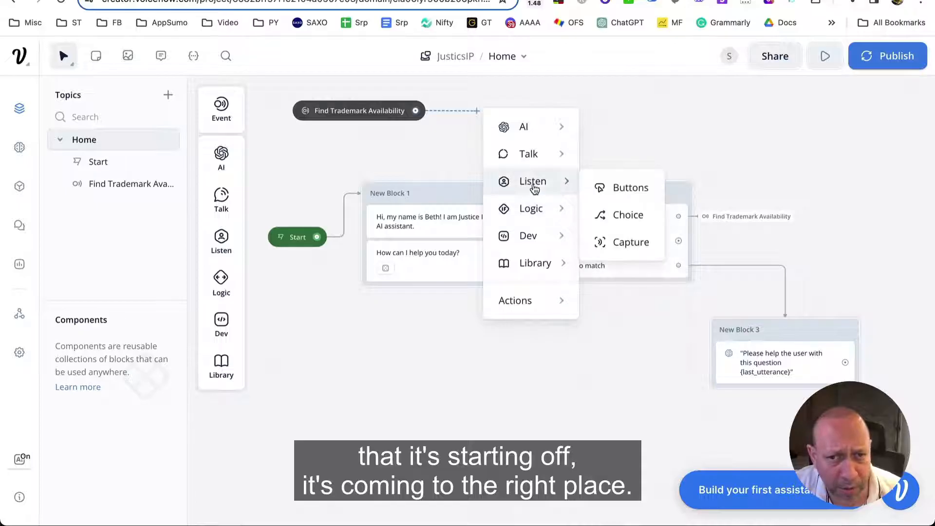
pyautogui.moveTo(531, 154)
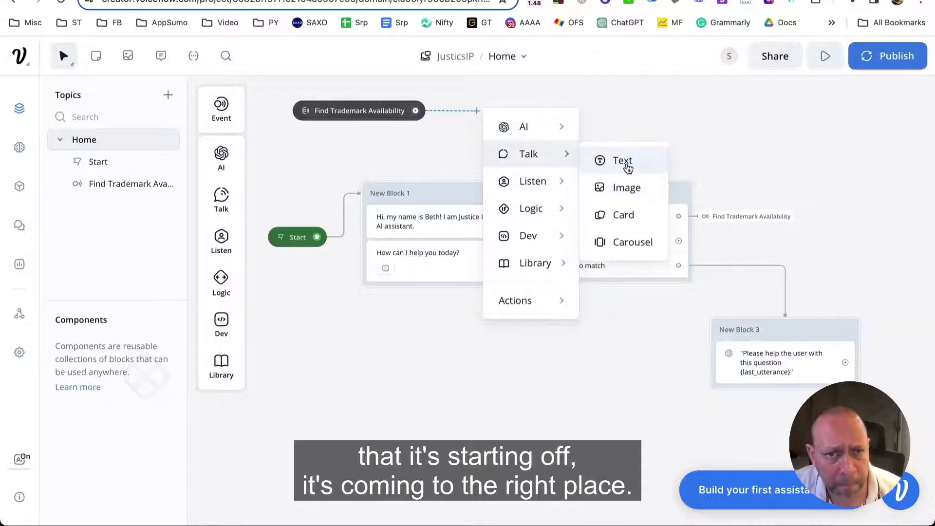
pyautogui.click(628, 165)
pyautogui.click(729, 165)
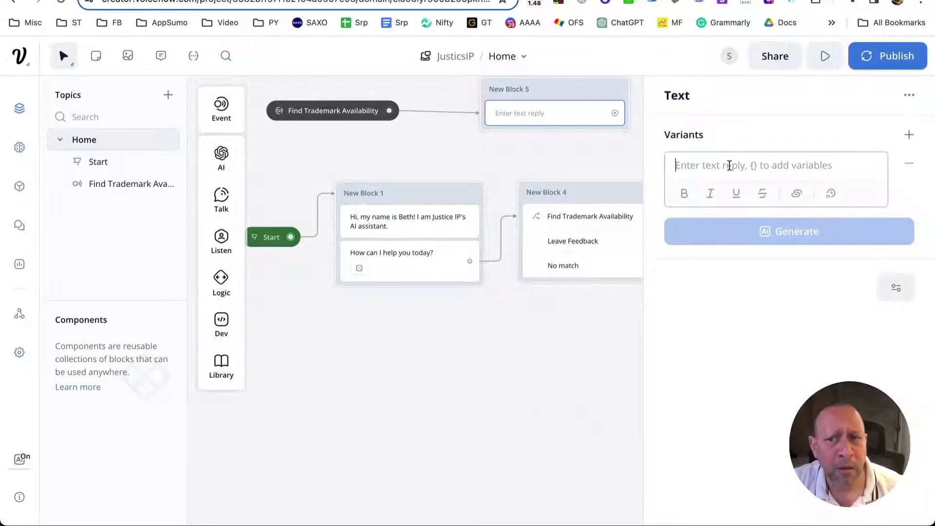
pyautogui.write('Ho')
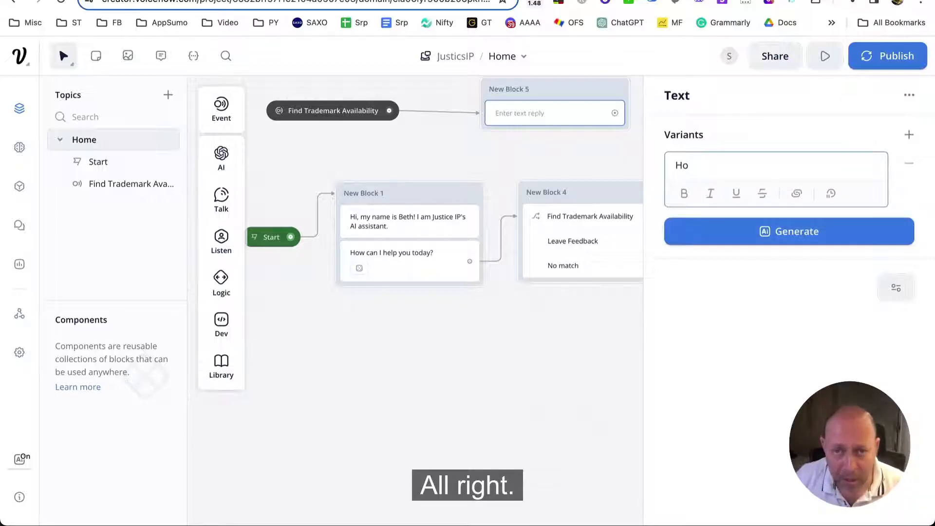
pyautogui.press('BackSpace')
pyautogui.write('i your are in trademark availability')
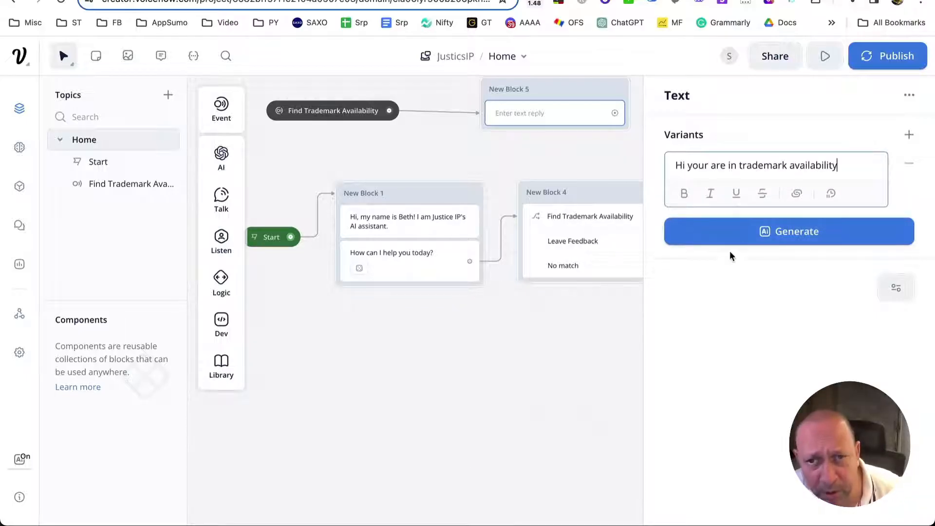
pyautogui.click(588, 319)
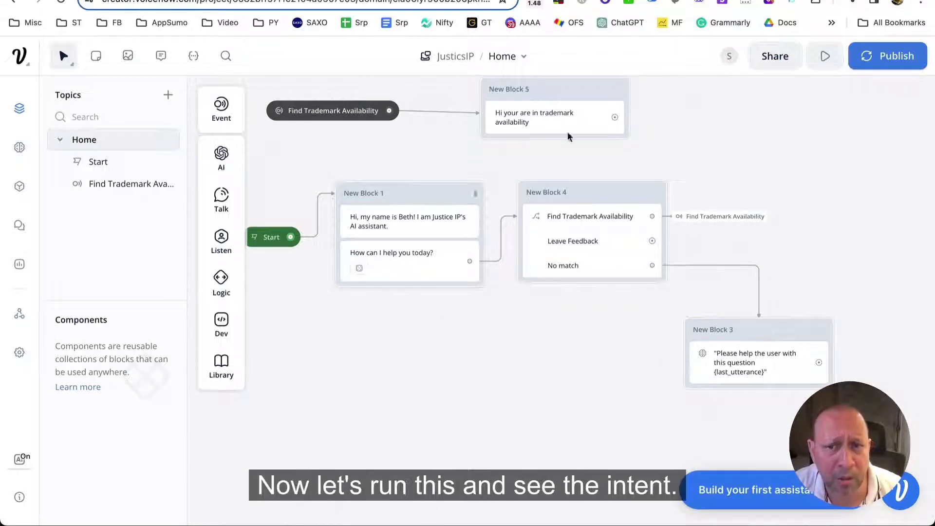
# Run a prototype test of the assistant and send "find trademark availability" to check the intent routing.
pyautogui.click(826, 56)
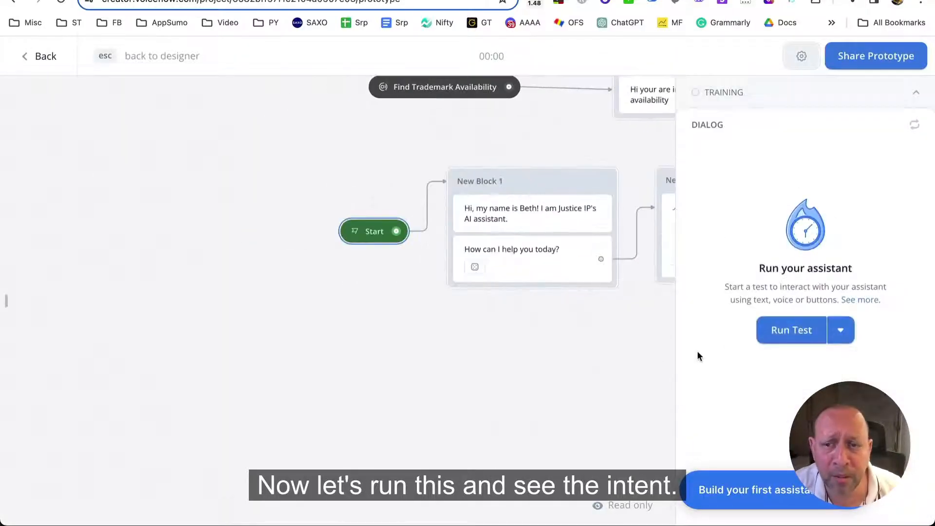
pyautogui.click(802, 343)
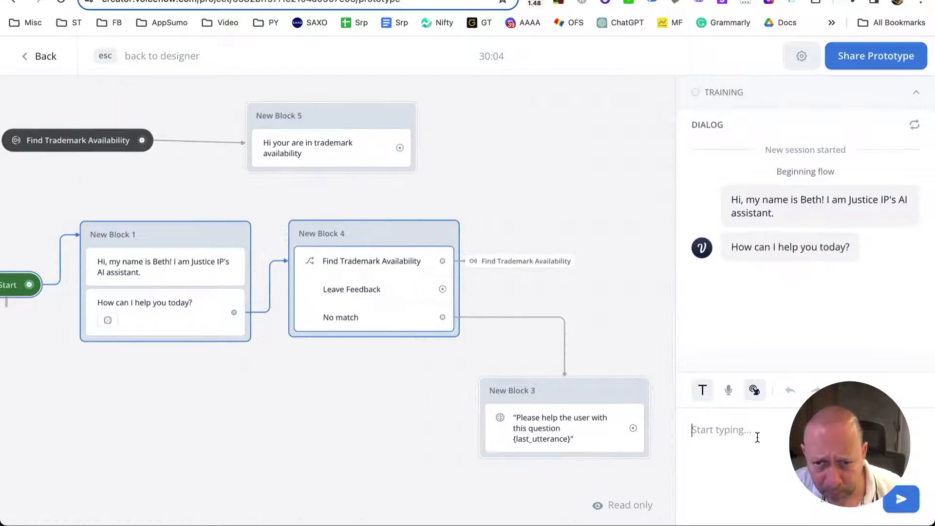
pyautogui.write('find trademark availab')
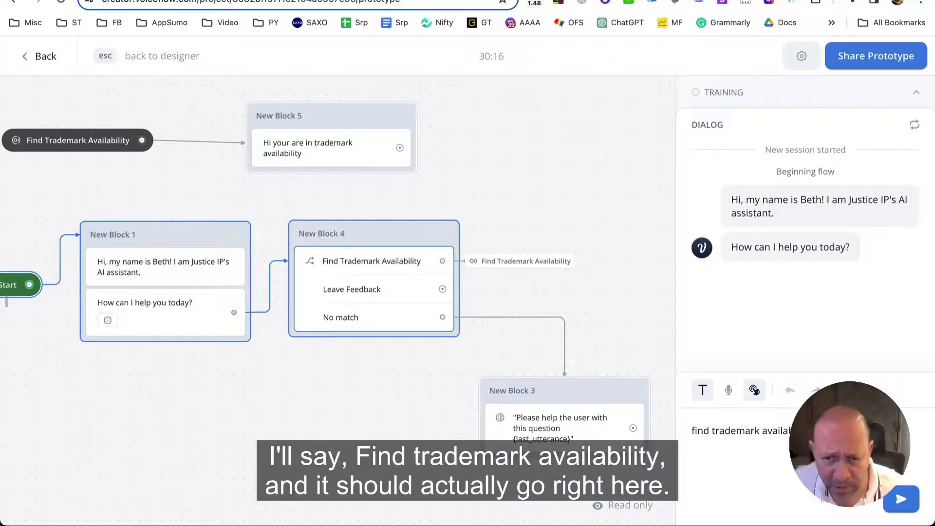
pyautogui.press('Return')
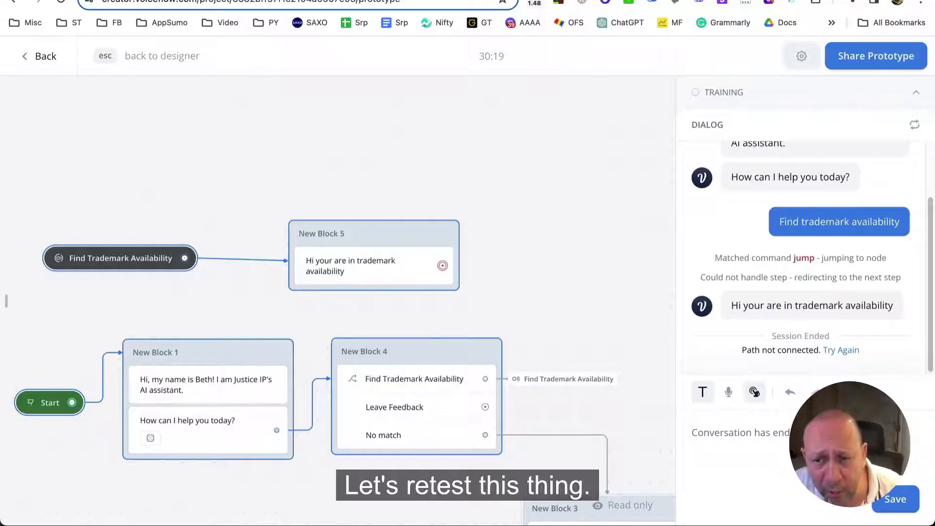
# Restart the test, ask "what is a trademark" to check the No match path, and return to the designer.
pyautogui.click(842, 350)
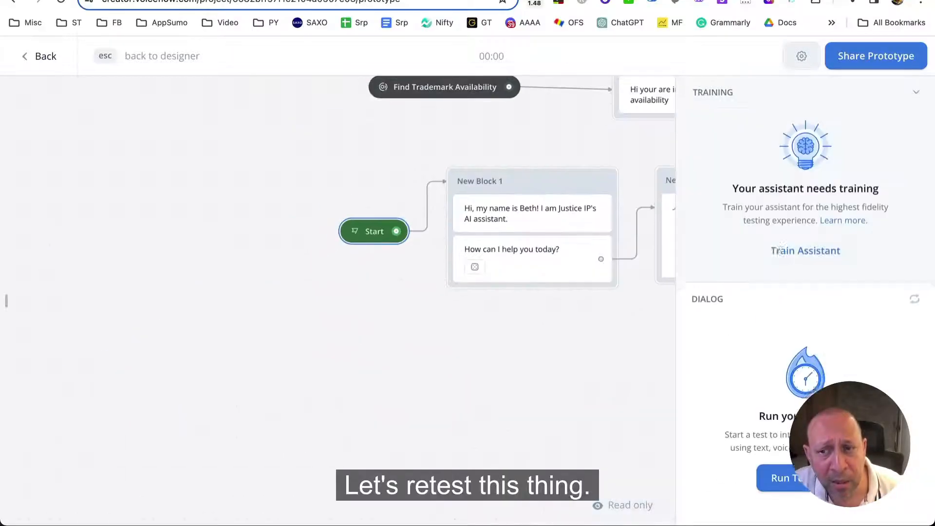
pyautogui.click(794, 484)
pyautogui.click(777, 454)
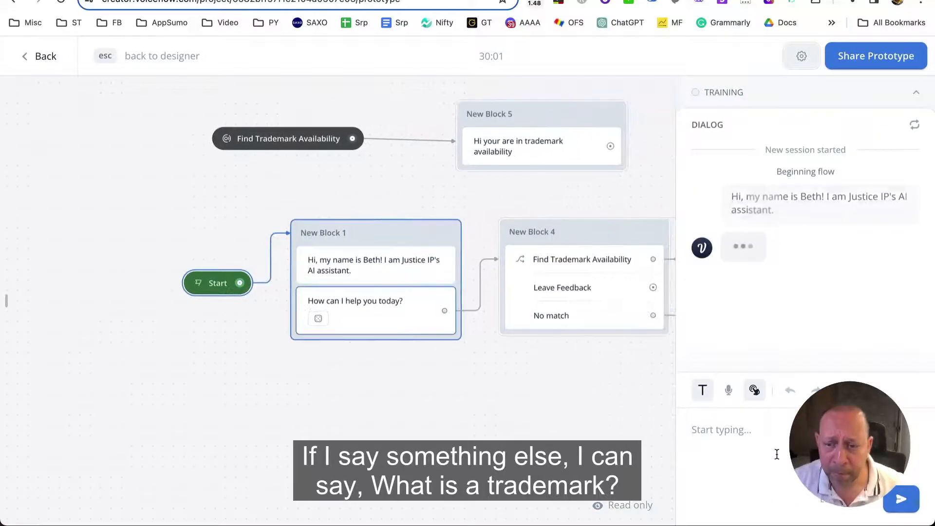
pyautogui.write('what is a')
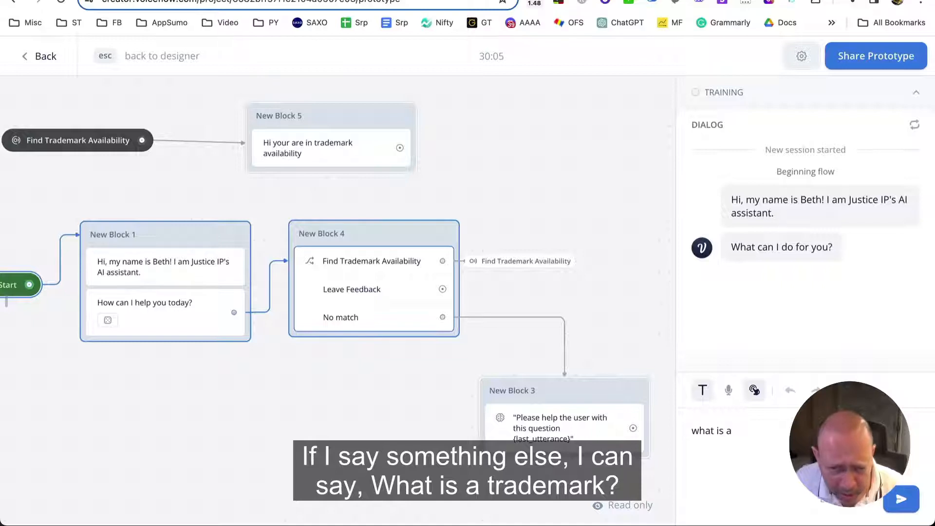
pyautogui.write(' tradem')
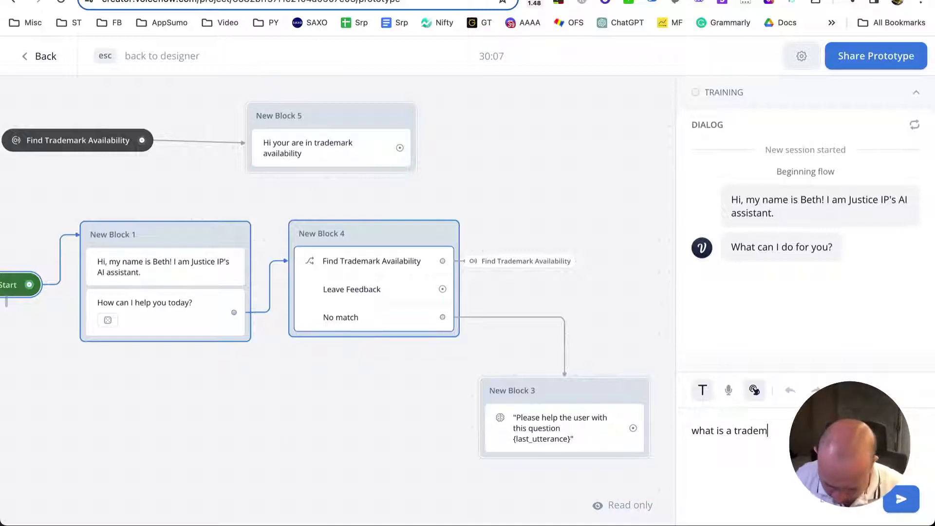
pyautogui.write('ark')
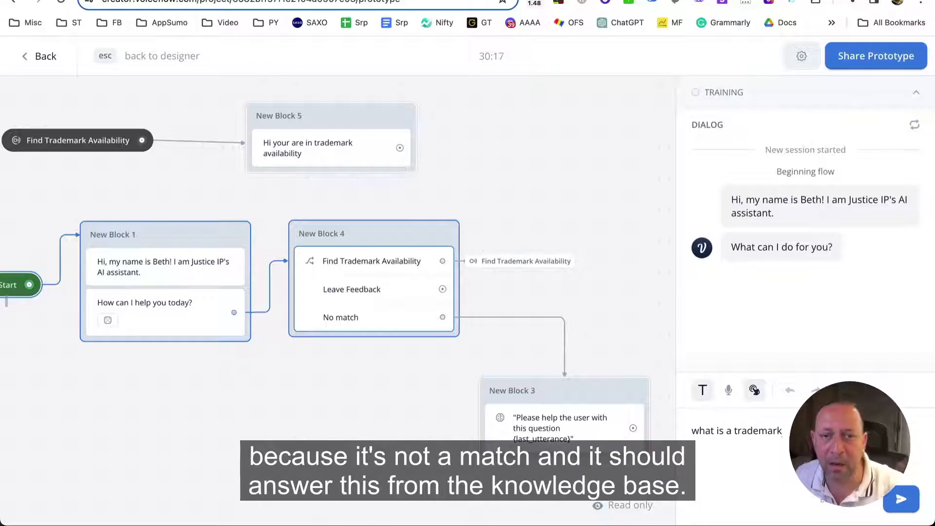
pyautogui.press('Return')
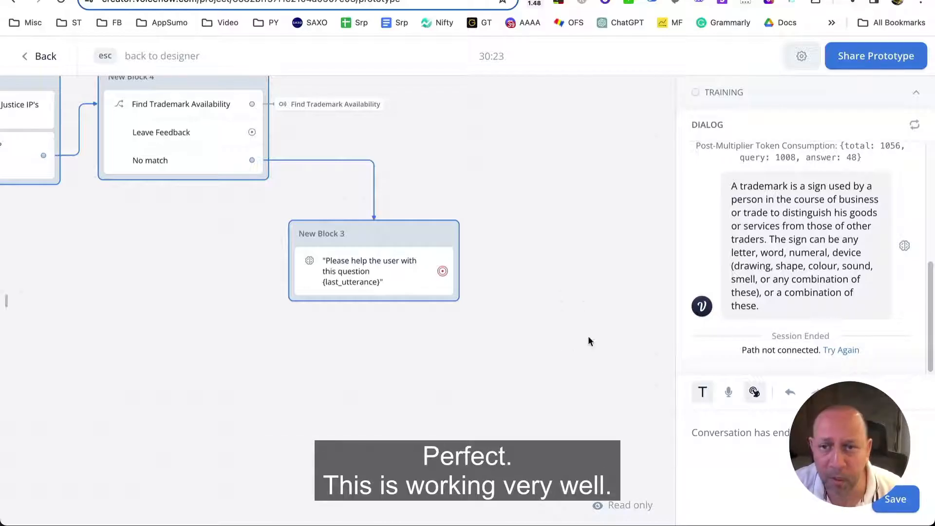
pyautogui.press('Escape')
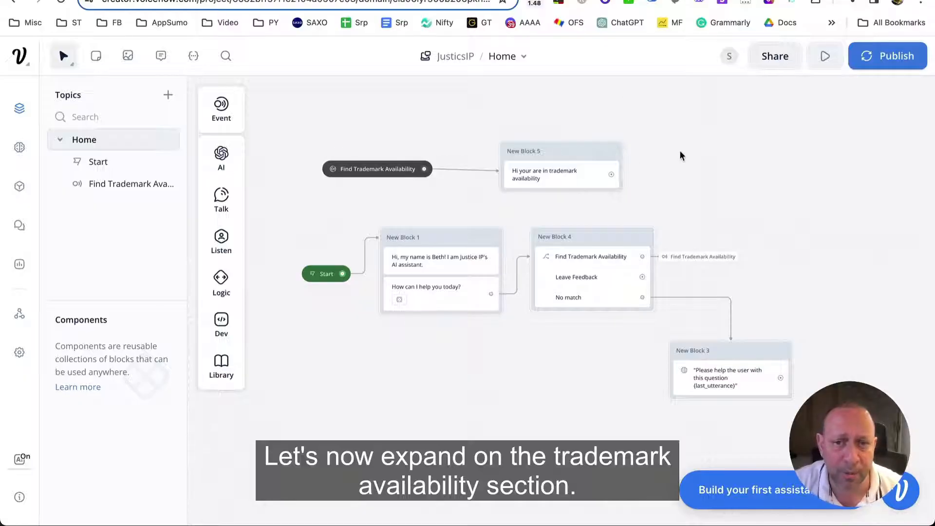
# Delete New Block 5, which follows the Find Trademark Availability event.
pyautogui.scroll(3, 681, 156)
pyautogui.click(636, 183)
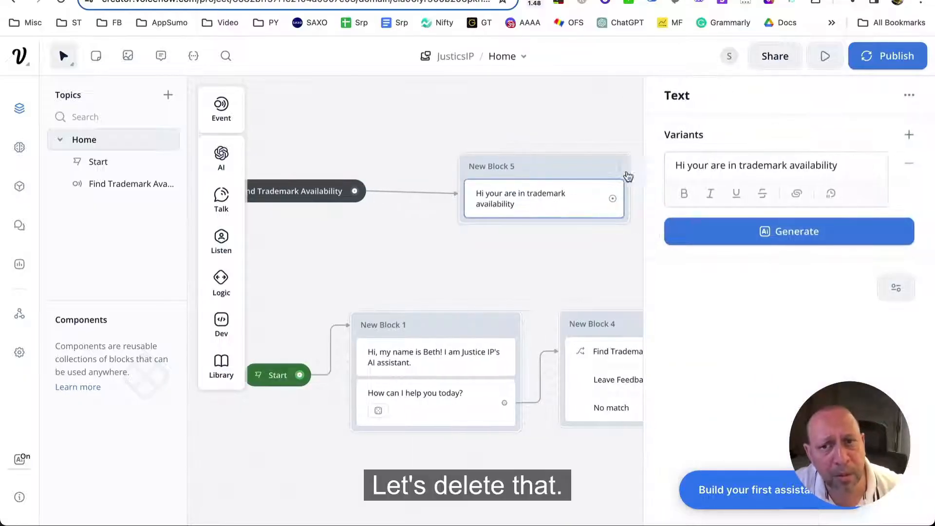
pyautogui.rightClick(628, 176)
pyautogui.click(615, 398)
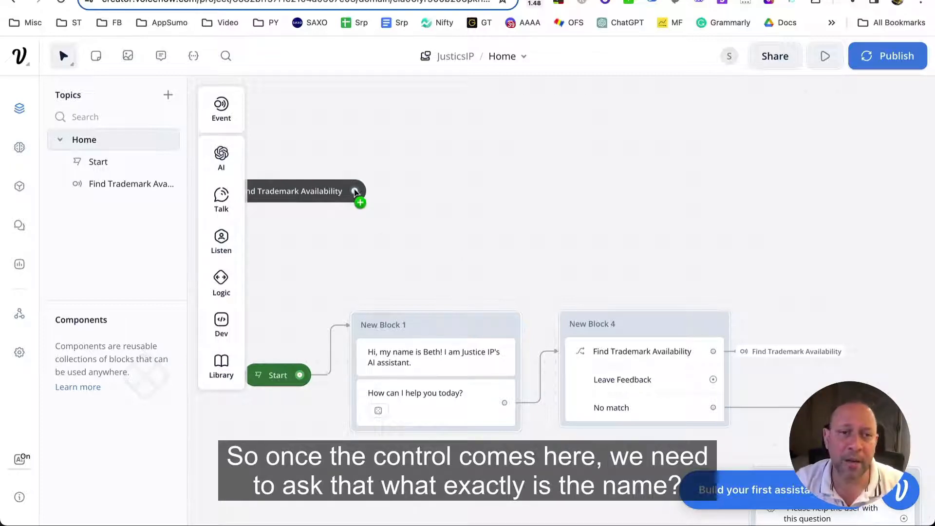
# Connect a Text step to the Find Trademark Availability event with "Please provide the name for which you want to check the trademark" and generate a variant.
pyautogui.moveTo(361, 193); pyautogui.dragTo(441, 144)
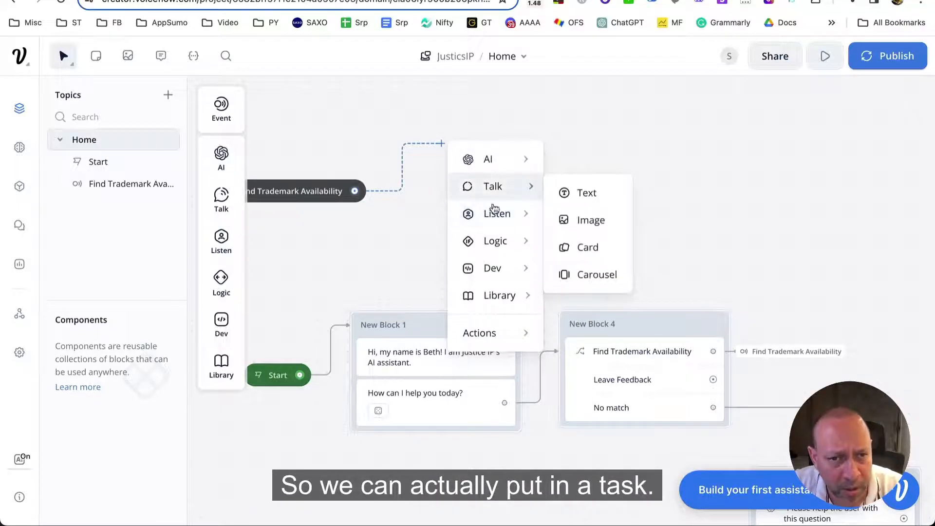
pyautogui.moveTo(523, 208)
pyautogui.write('Please')
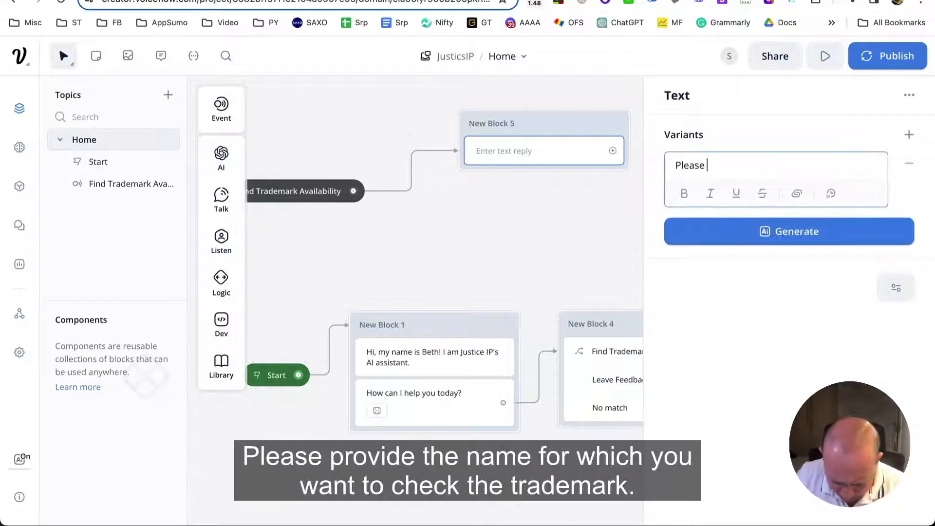
pyautogui.write(' provide the name for which you want to')
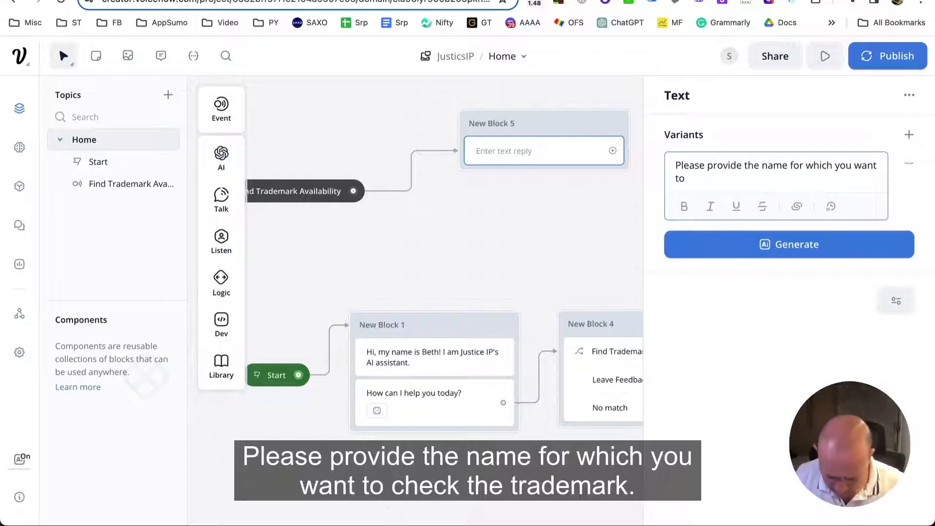
pyautogui.write('rademark')
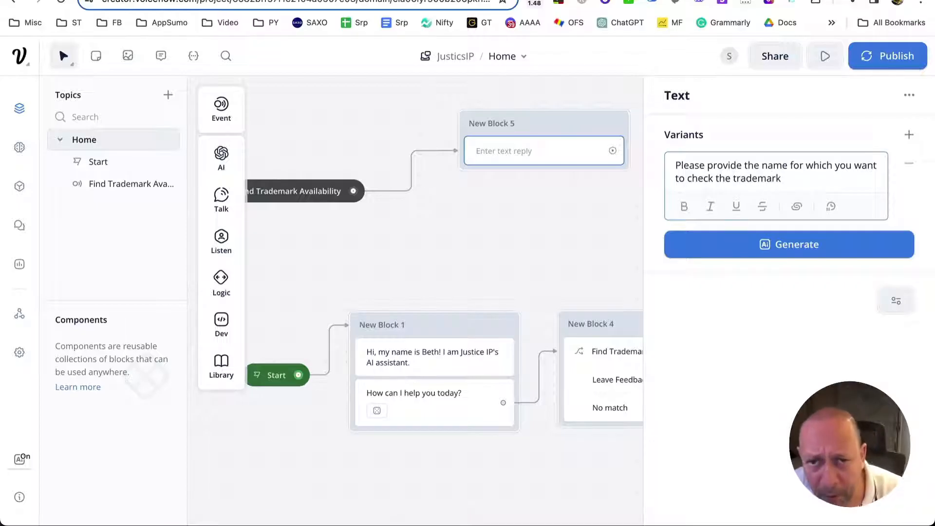
pyautogui.click(750, 256)
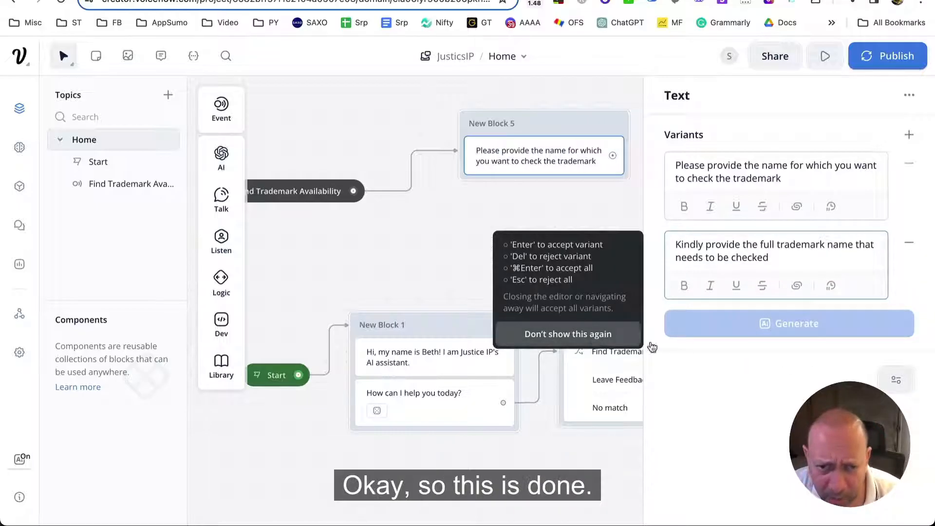
pyautogui.click(552, 213)
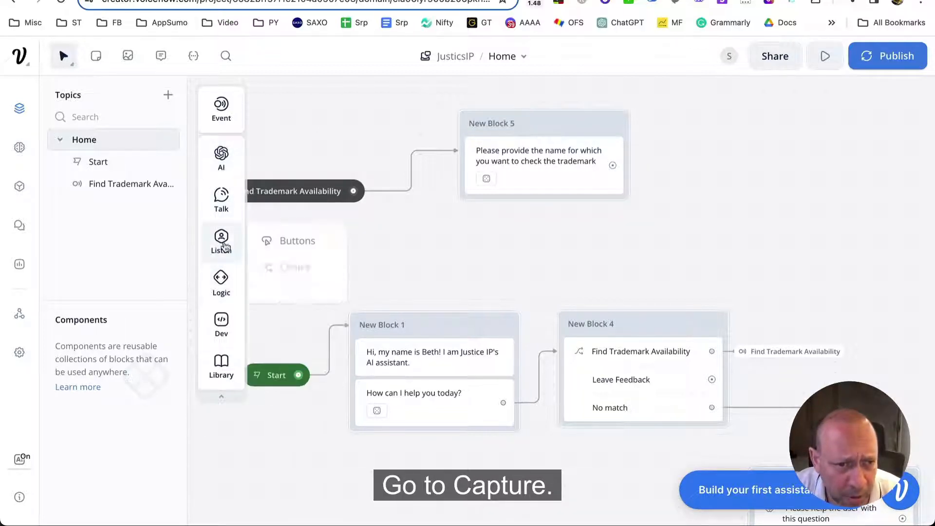
# Add a Capture step for the entire user reply to New Block 5 and test the flow from that block.
pyautogui.moveTo(288, 285); pyautogui.dragTo(558, 209)
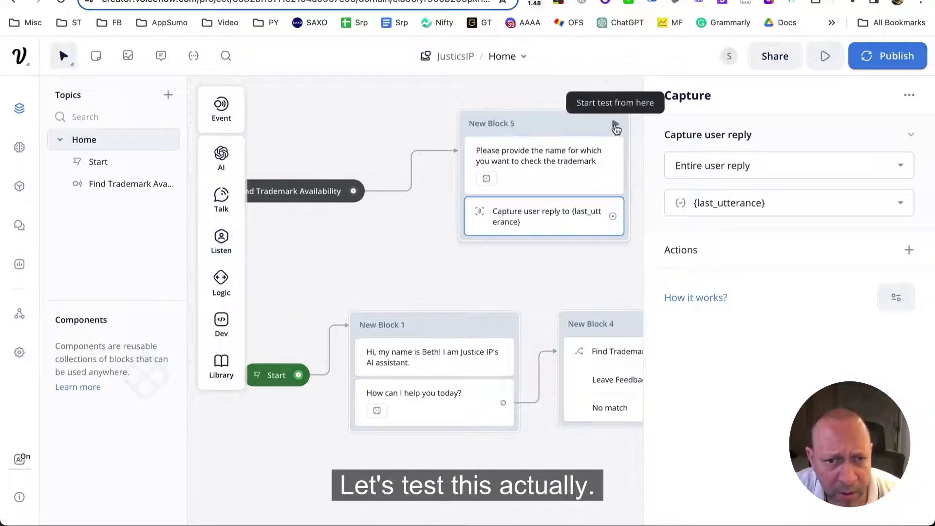
pyautogui.click(616, 125)
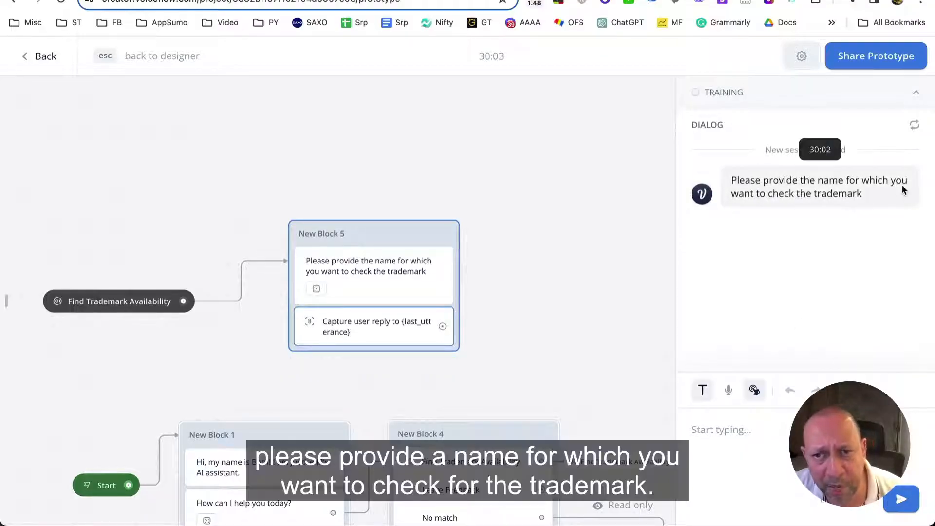
pyautogui.click(745, 430)
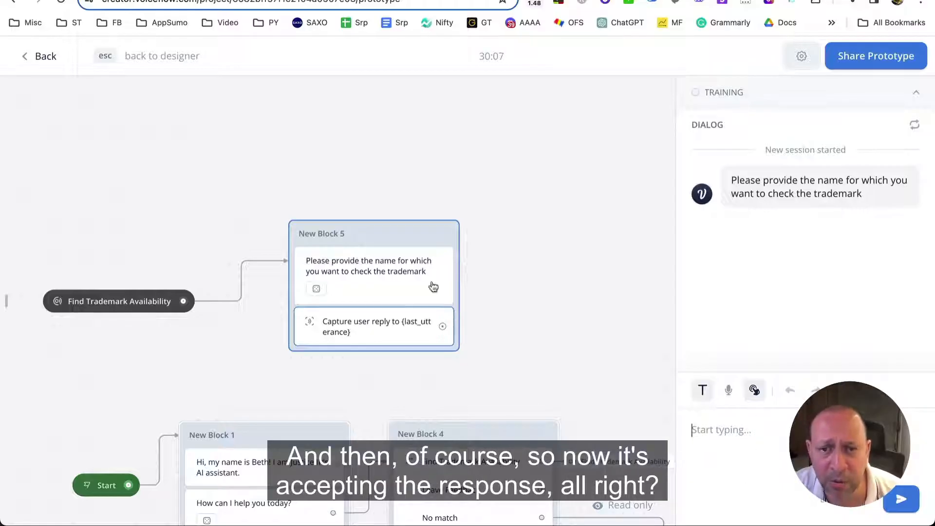
pyautogui.click(48, 57)
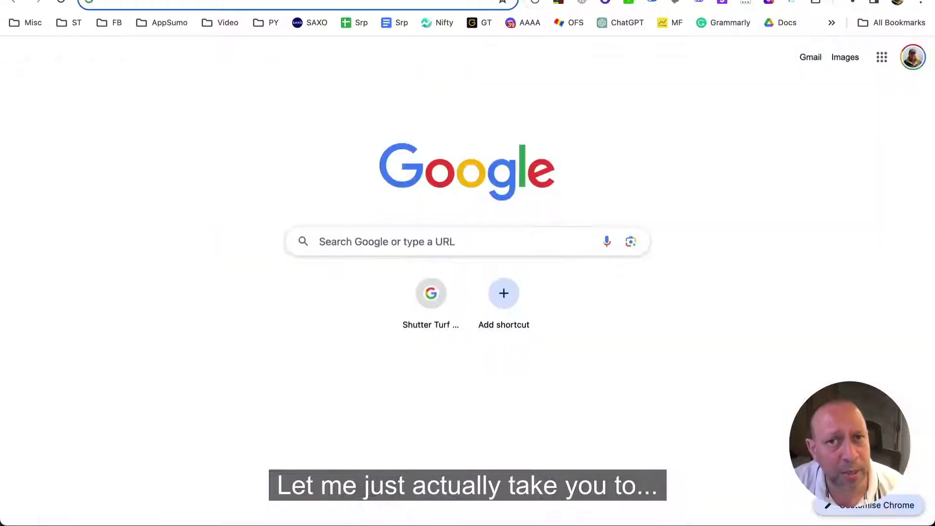
# Switch to the Rapid API website and open its API Hub at rapidapi.com/hub.
pyautogui.click(336, 2)
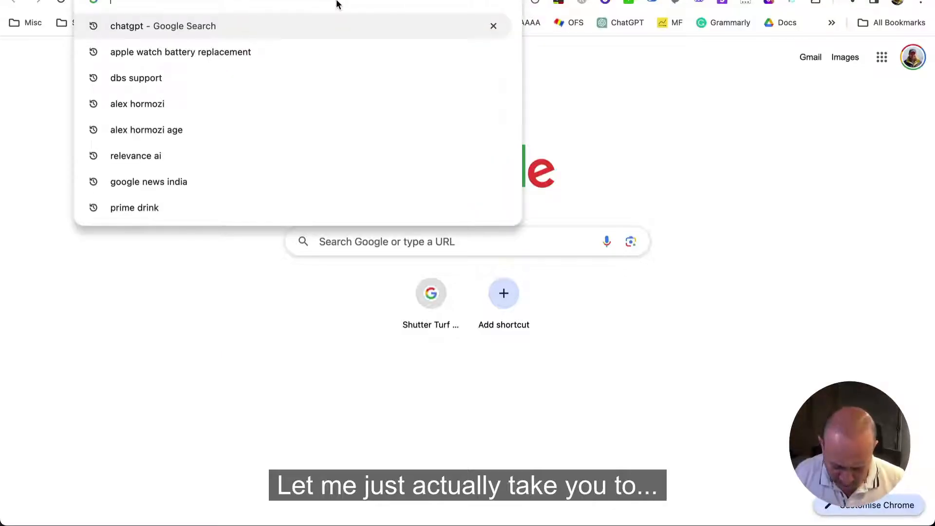
pyautogui.write('ra')
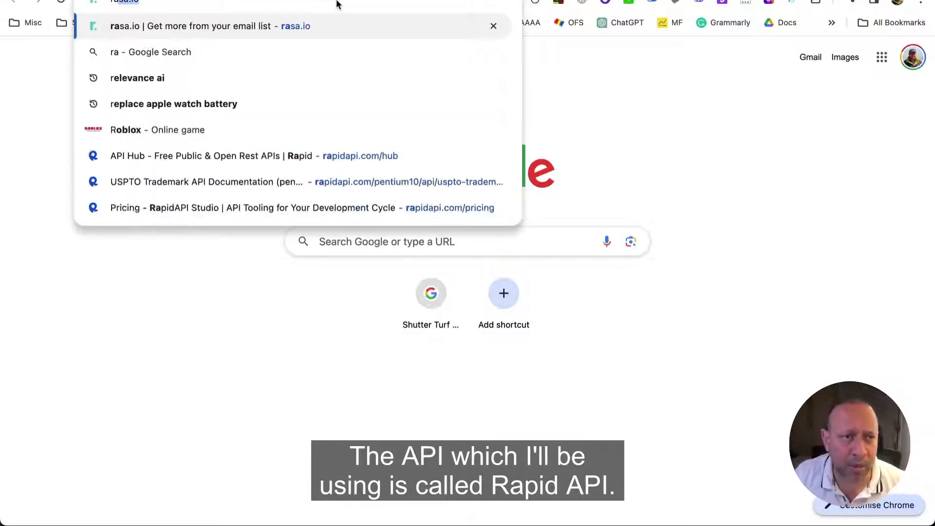
pyautogui.write('pidapi')
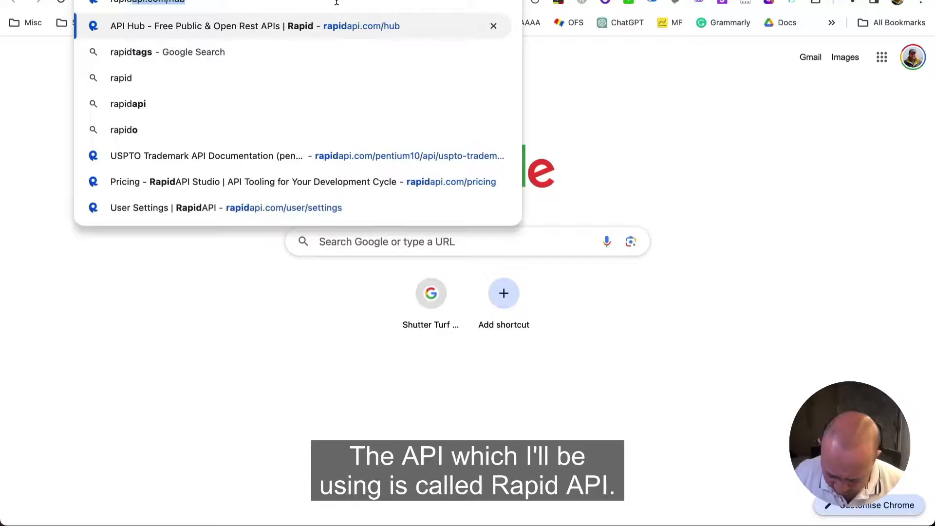
pyautogui.press('Return')
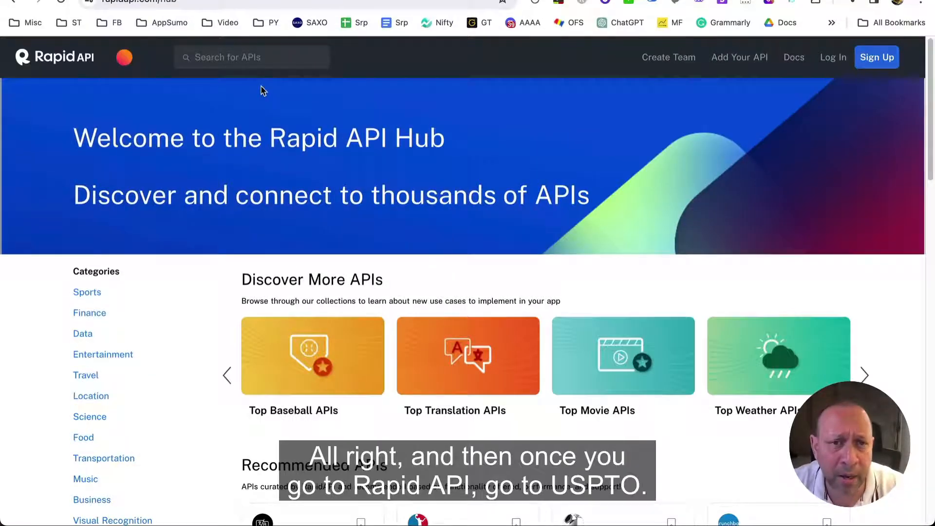
# Search the API Hub for USPTO and open the USPTO Trademark API.
pyautogui.click(249, 62)
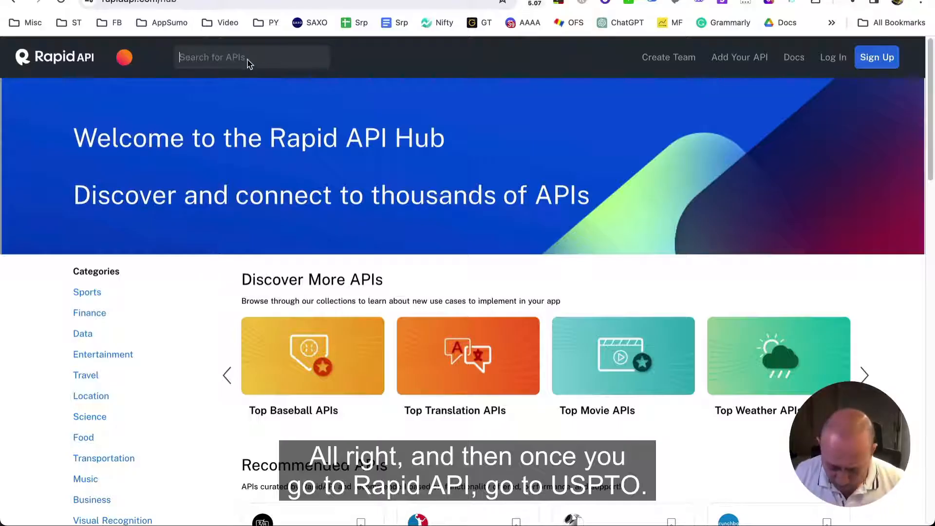
pyautogui.write('USPTO')
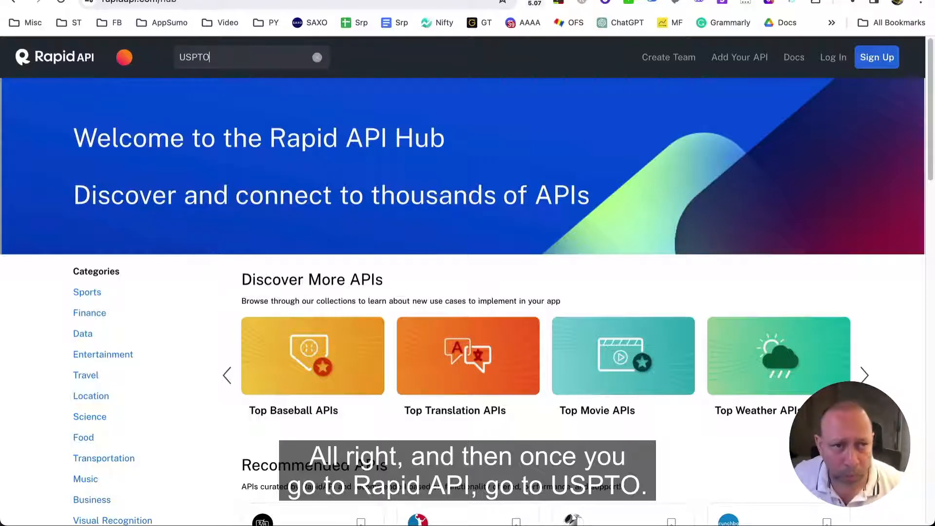
pyautogui.press('Return')
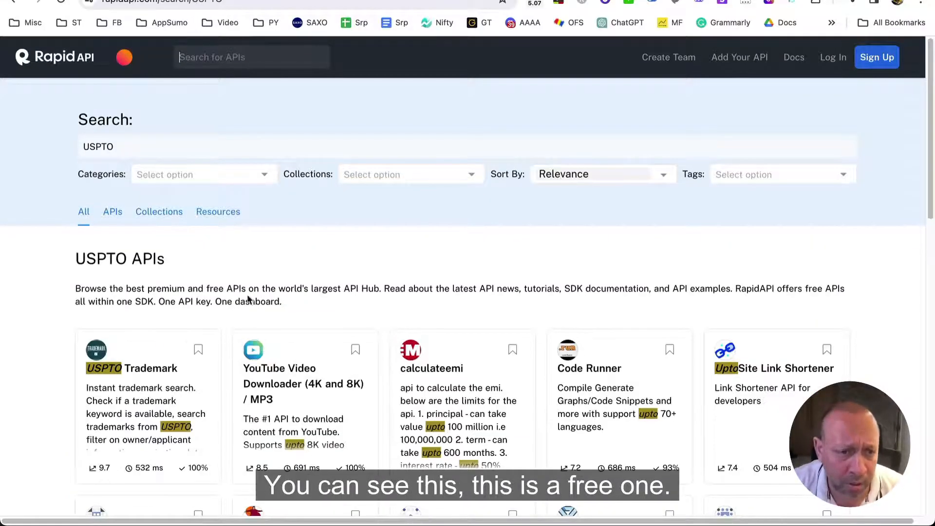
pyautogui.scroll(-3, 249, 300)
pyautogui.moveTo(130, 208)
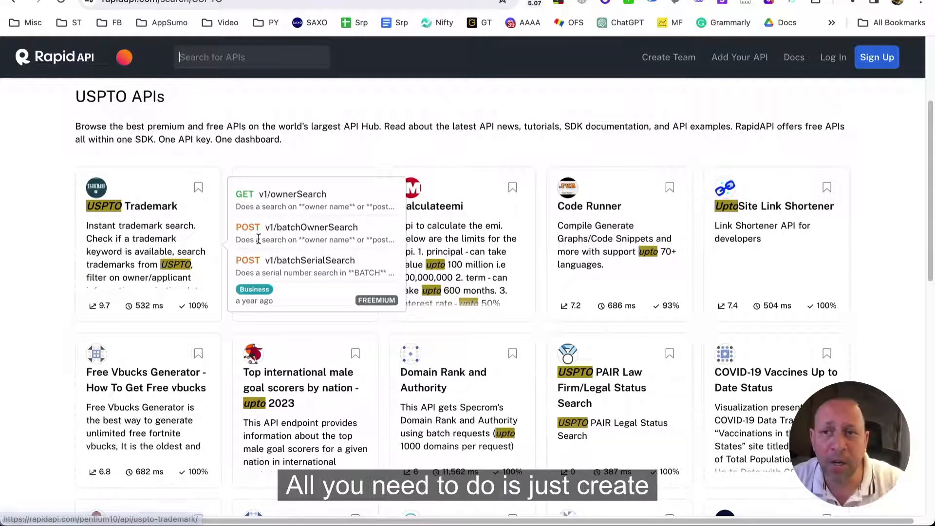
pyautogui.moveTo(665, 179)
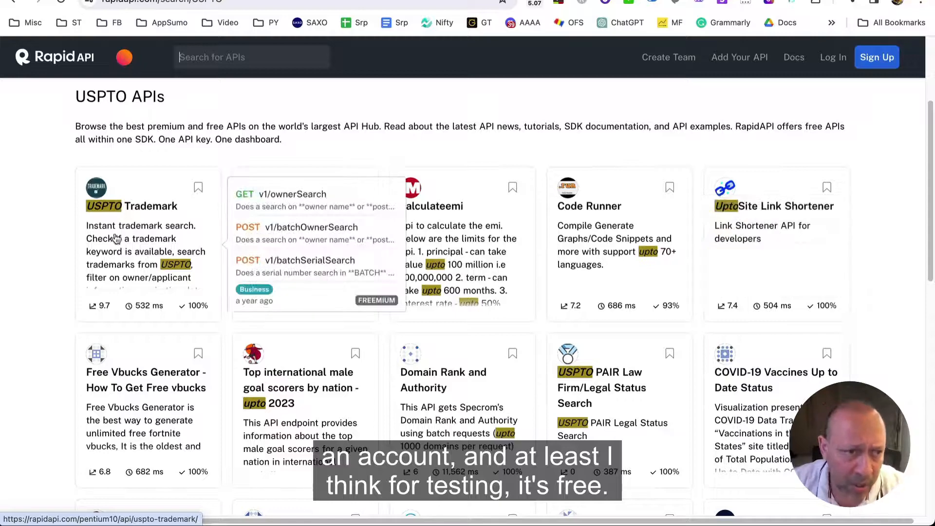
pyautogui.click(131, 208)
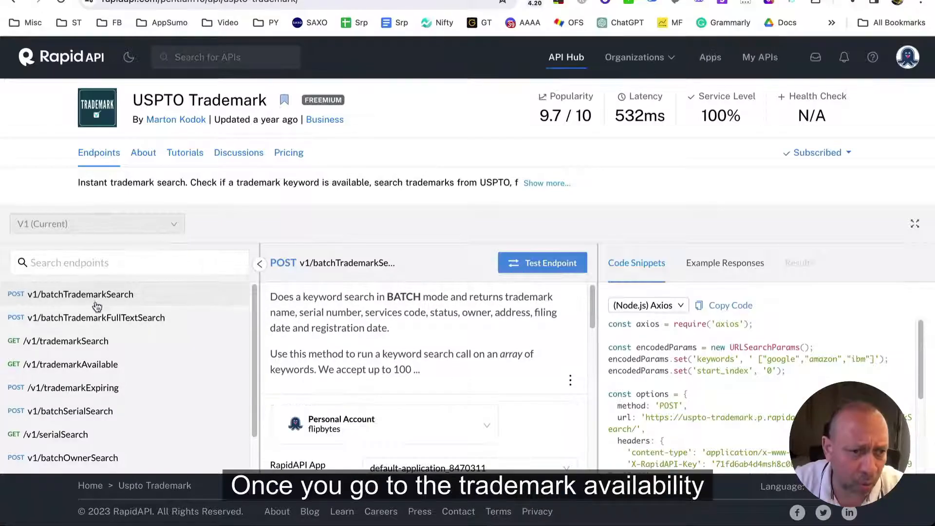
# Open the GET /v1/trademarkAvailable endpoint and test it with the keyword "skydream".
pyautogui.click(78, 368)
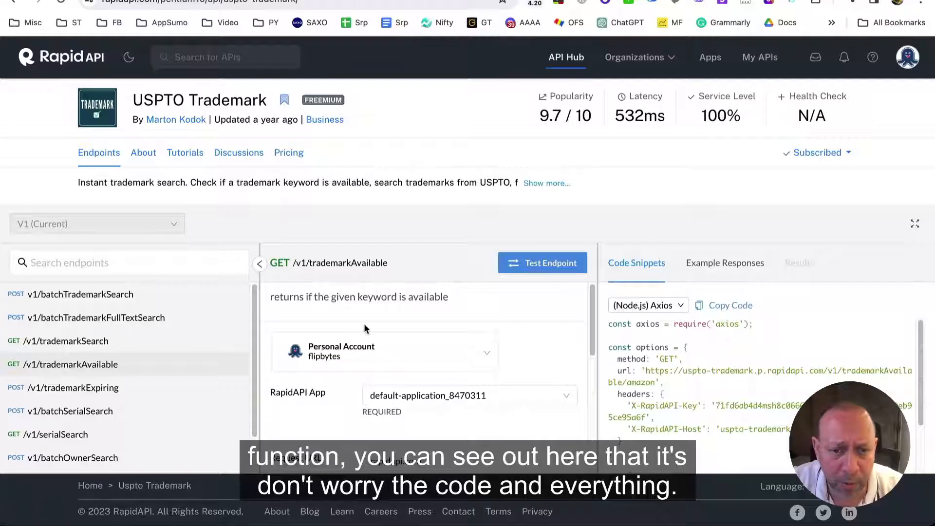
pyautogui.scroll(-10, 366, 326)
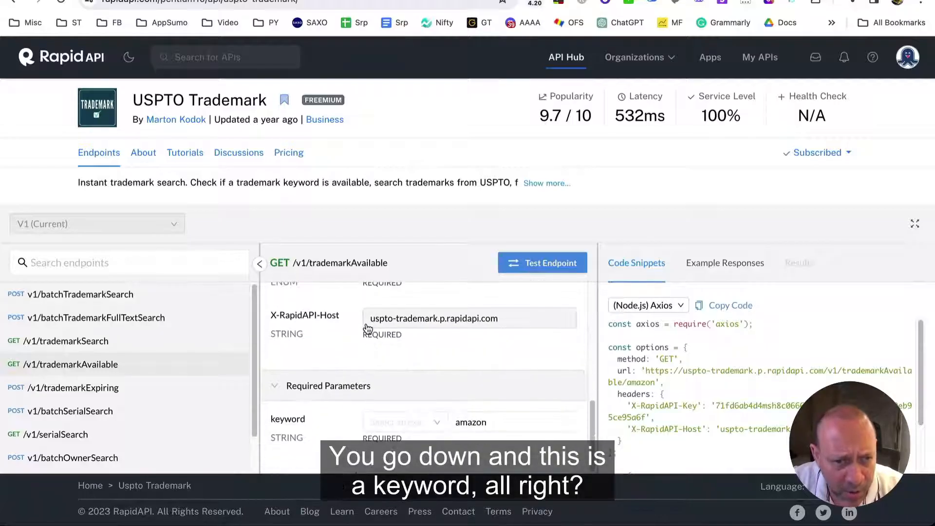
pyautogui.click(503, 424)
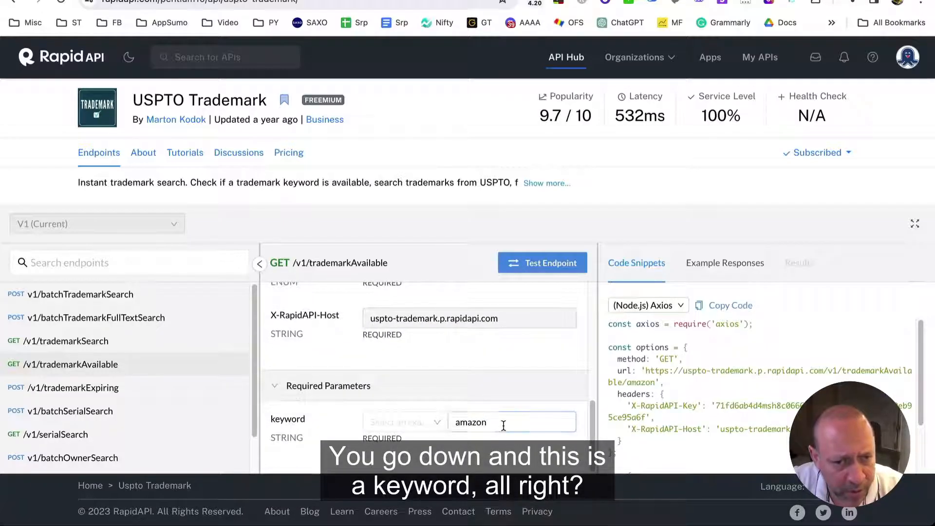
pyautogui.doubleClick(503, 426)
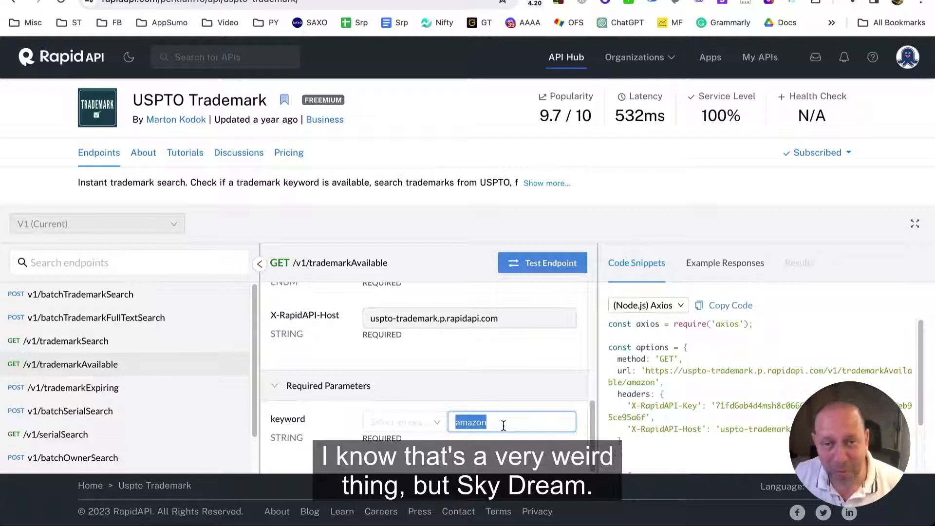
pyautogui.write('sky')
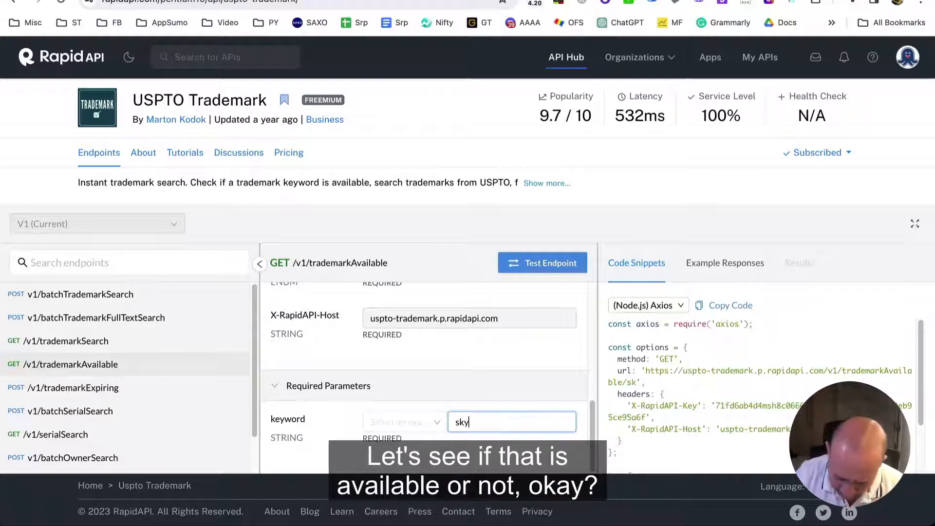
pyautogui.write('dream')
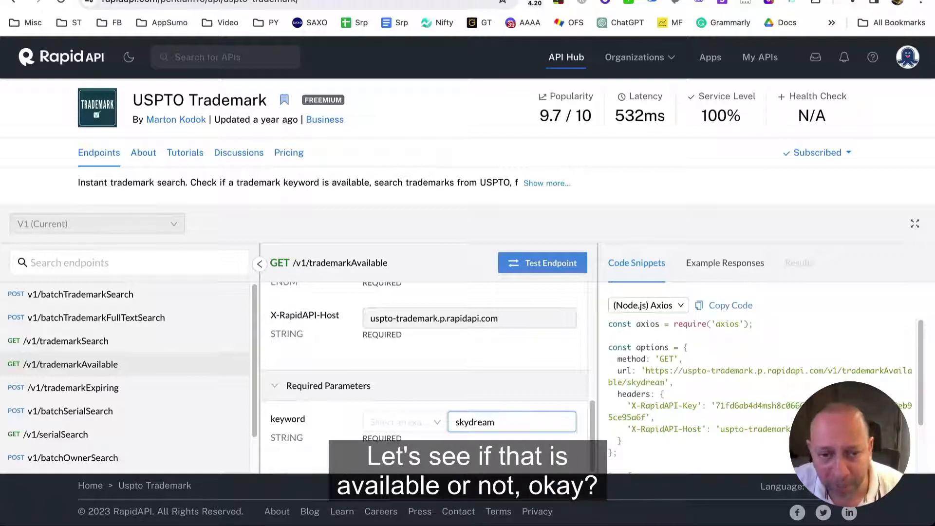
pyautogui.scroll(5, 512, 361)
pyautogui.scroll(-4, 512, 362)
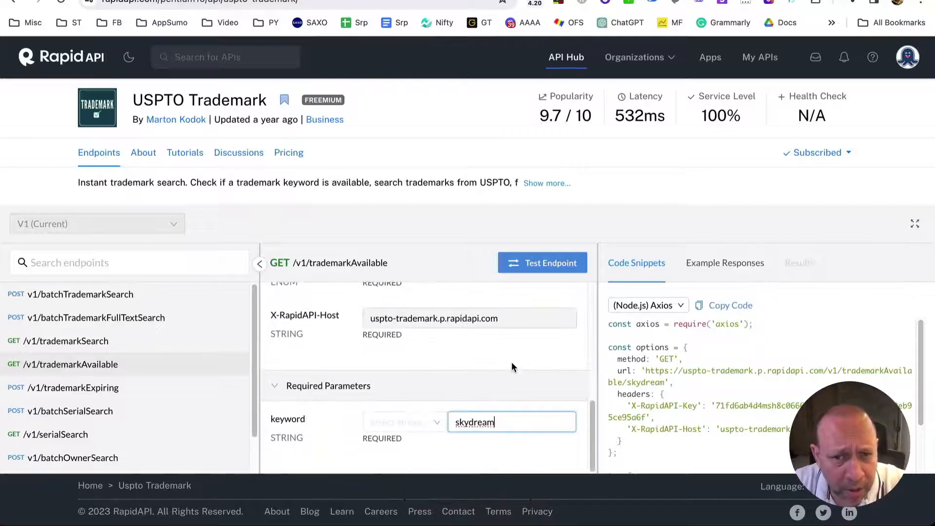
pyautogui.click(552, 270)
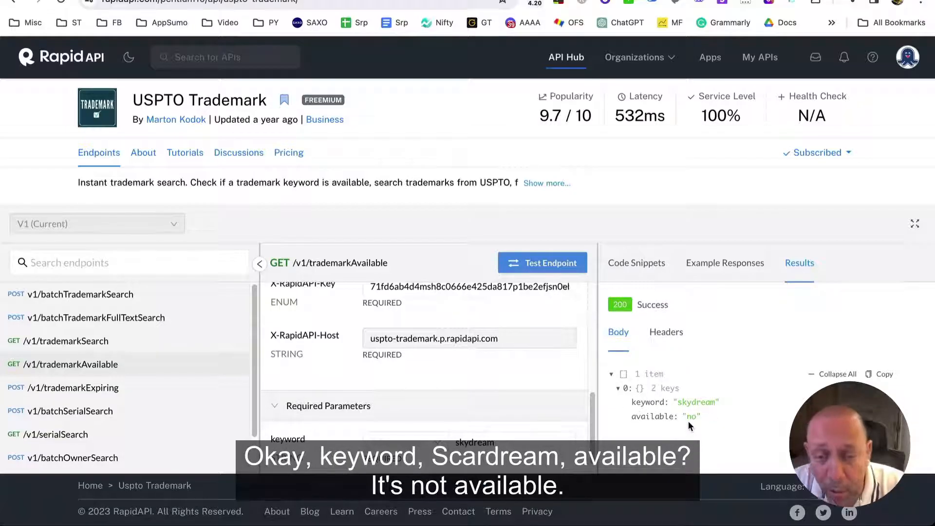
# Change the required keyword parameter to "flipbytes" and run the trademarkAvailable endpoint test again.
pyautogui.scroll(-1, 523, 395)
pyautogui.click(507, 417)
pyautogui.doubleClick(508, 415)
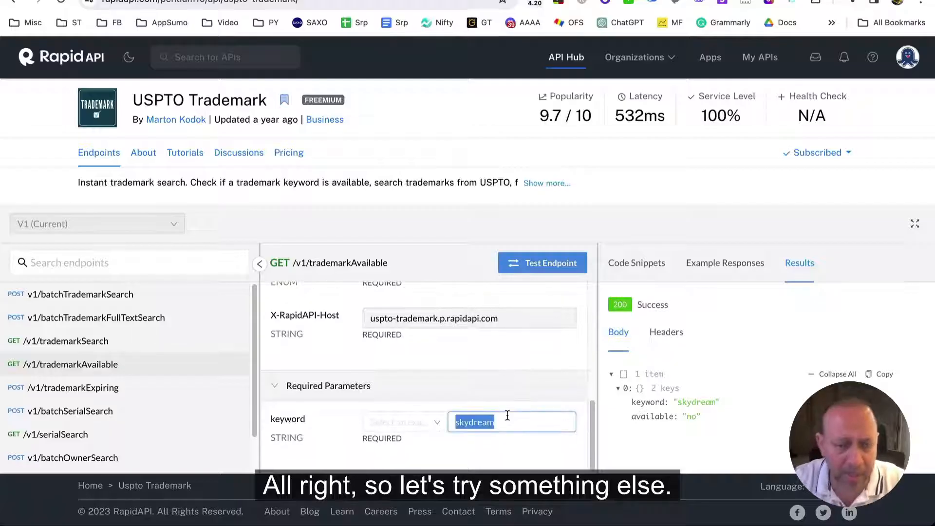
pyautogui.write('flipbytes')
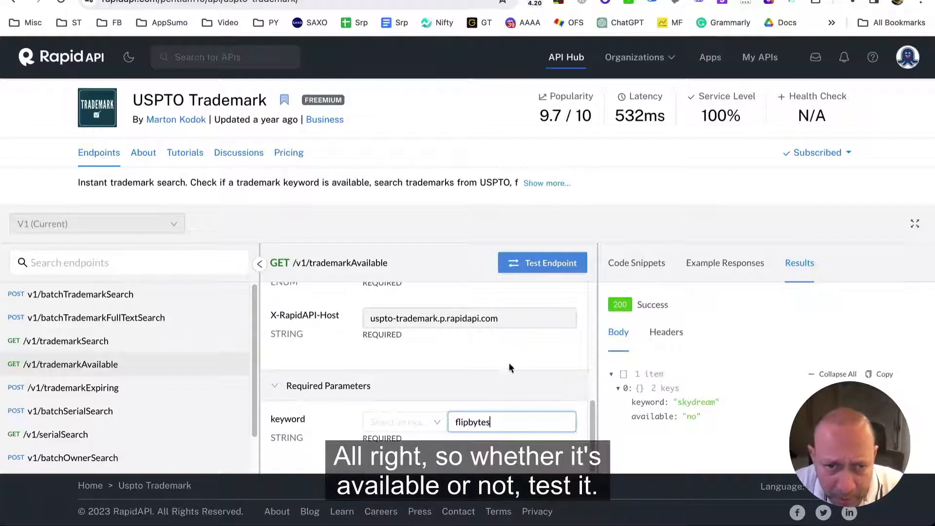
pyautogui.click(540, 264)
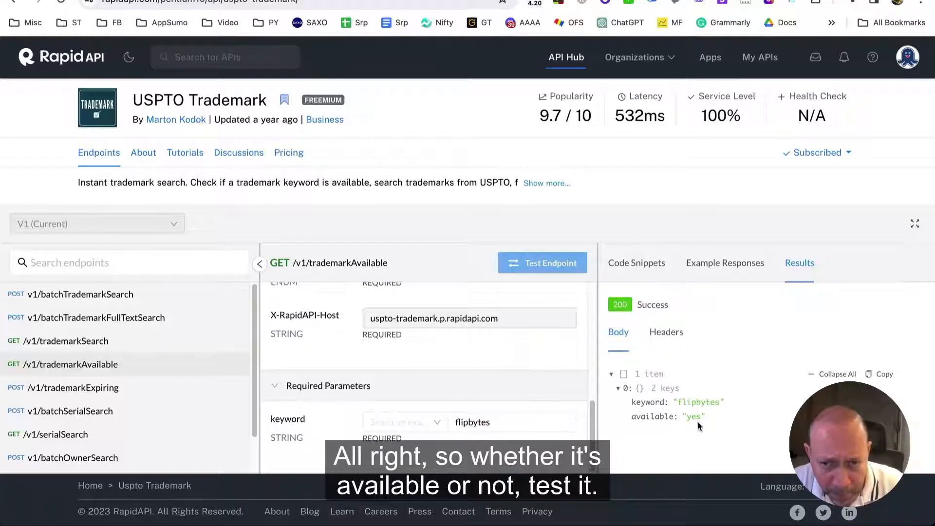
# Test the trademarkAvailable endpoint with the keyword "amazon" and return to the start of its request details.
pyautogui.doubleClick(507, 422)
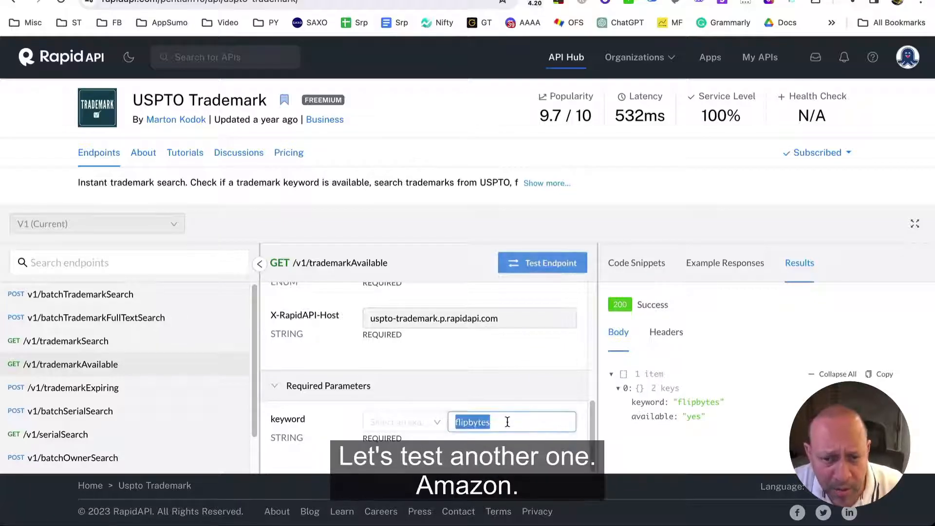
pyautogui.write('amazon')
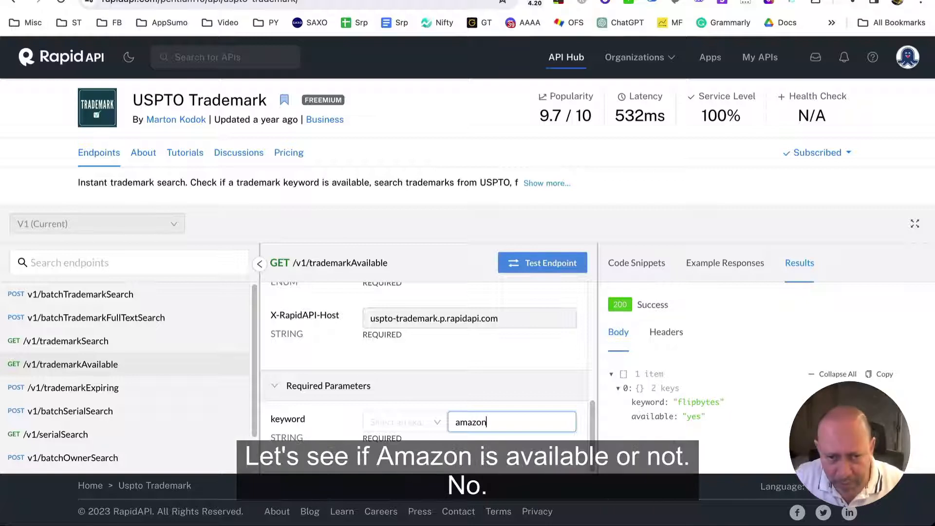
pyautogui.click(525, 268)
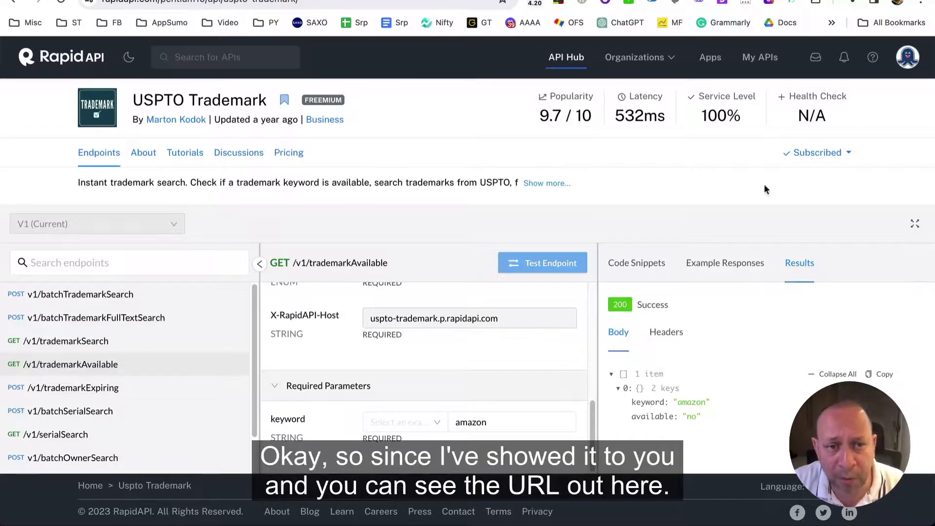
pyautogui.scroll(4, 401, 319)
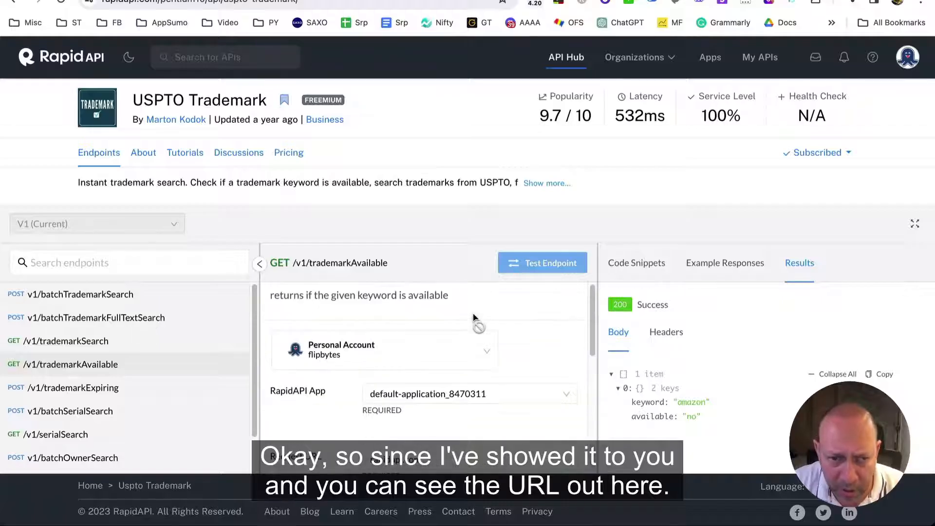
# Examine the request URL, header parameters and required keyword parameter of the /v1/trademarkAvailable endpoint.
pyautogui.scroll(-1, 467, 341)
pyautogui.scroll(-2, 462, 374)
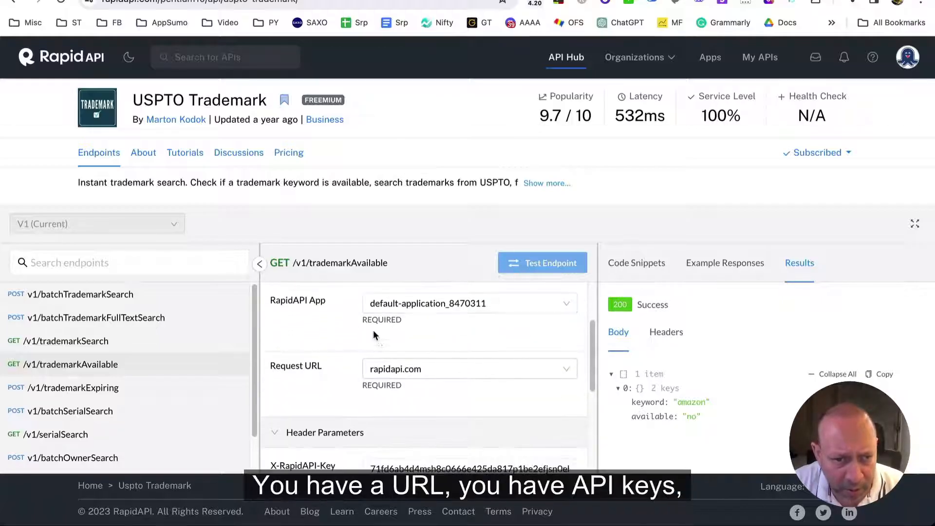
pyautogui.scroll(-3, 427, 438)
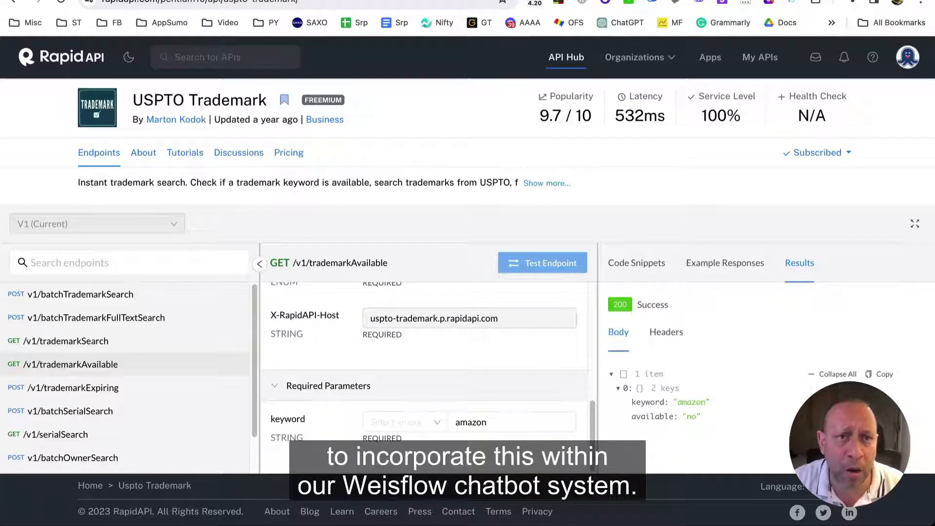
# Switch to the Voiceflow project and connect a new API step to the user-reply capture in New Block 5.
pyautogui.click(329, 0)
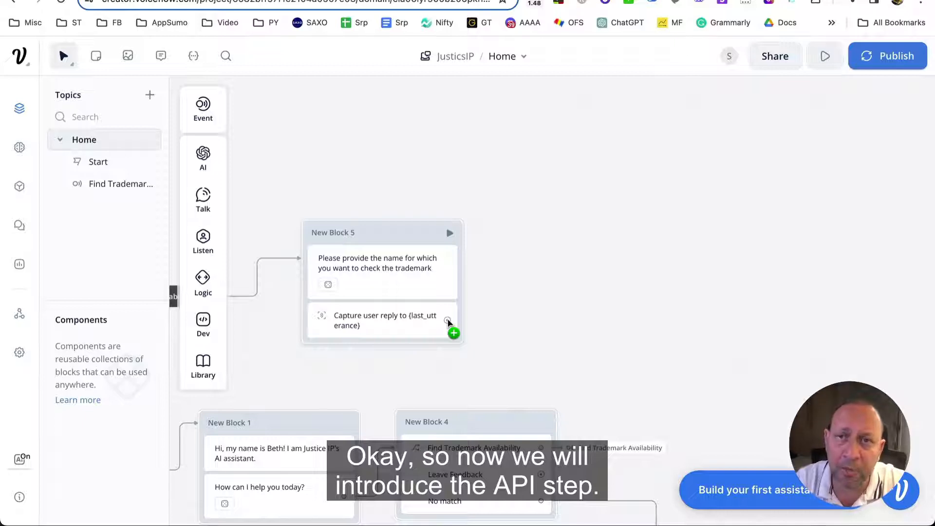
pyautogui.moveTo(448, 319); pyautogui.dragTo(525, 224)
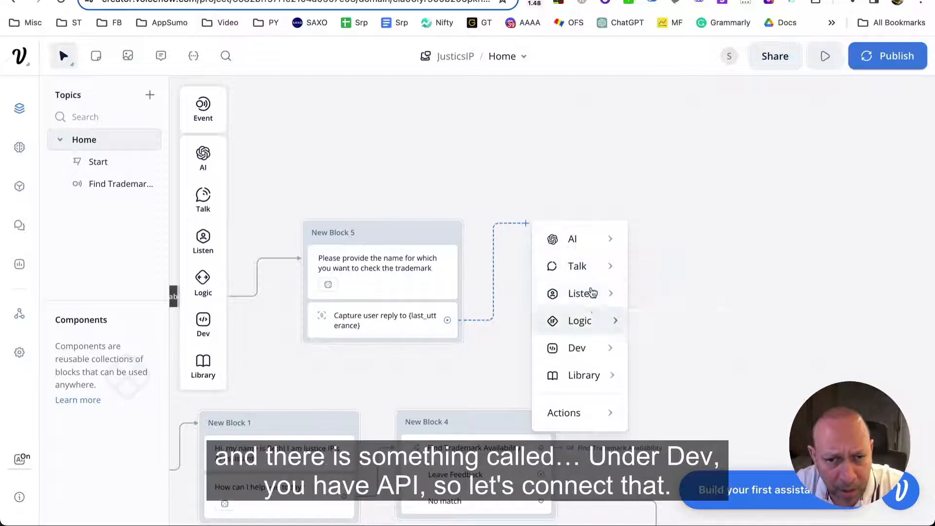
pyautogui.moveTo(589, 352)
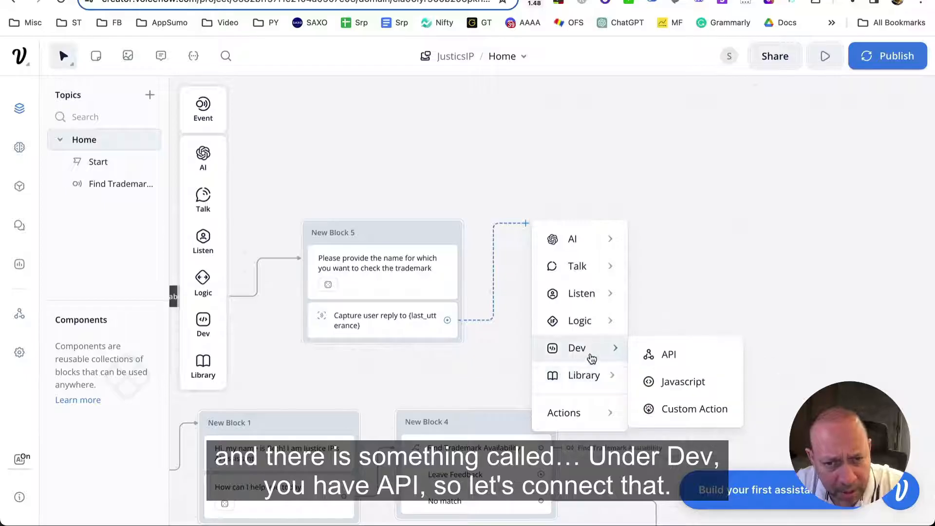
pyautogui.click(669, 355)
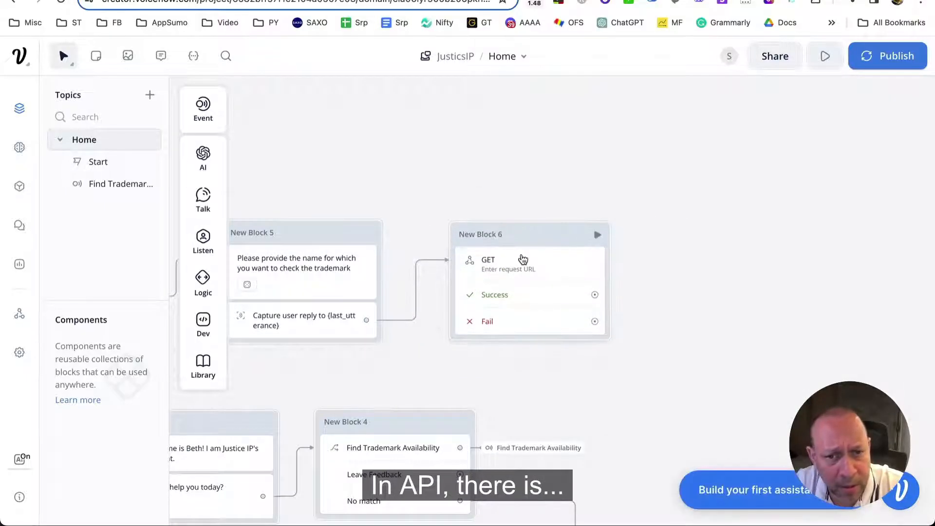
# Compare the RapidAPI endpoint's host, key and keyword parameters with the request URL and headers of New Block 6's API step.
pyautogui.click(751, 139)
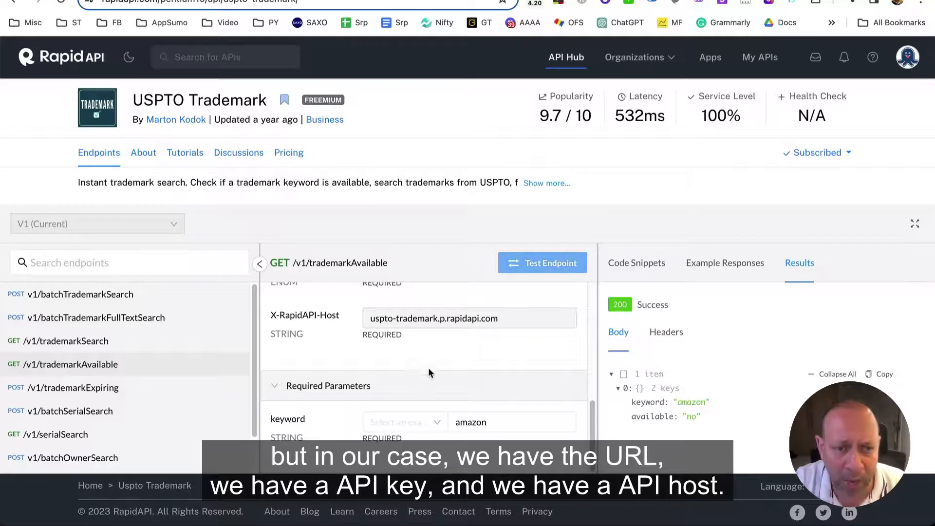
pyautogui.scroll(2, 429, 372)
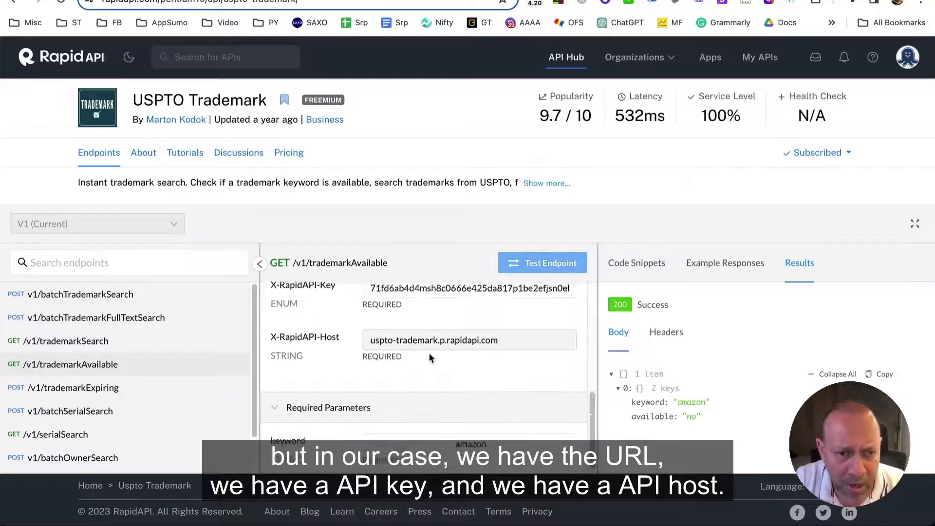
pyautogui.scroll(-1, 345, 350)
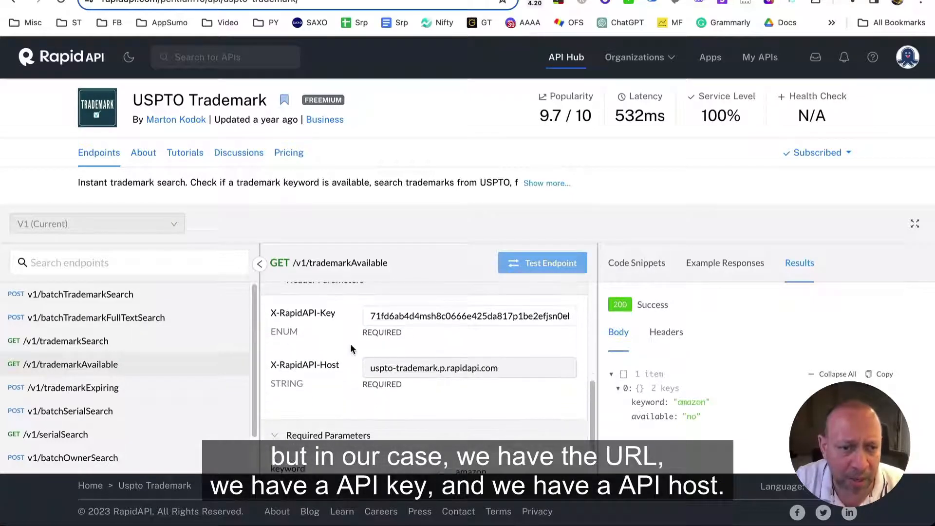
pyautogui.scroll(-2, 397, 373)
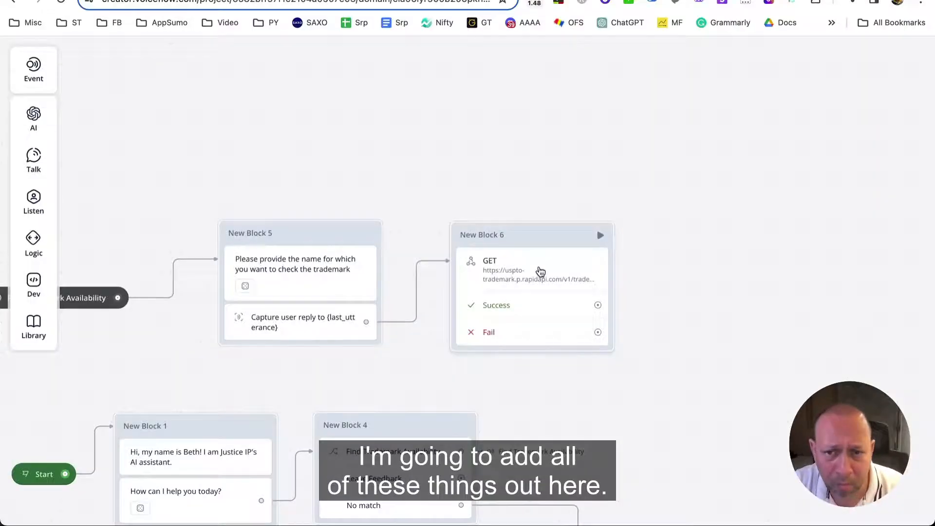
pyautogui.click(539, 270)
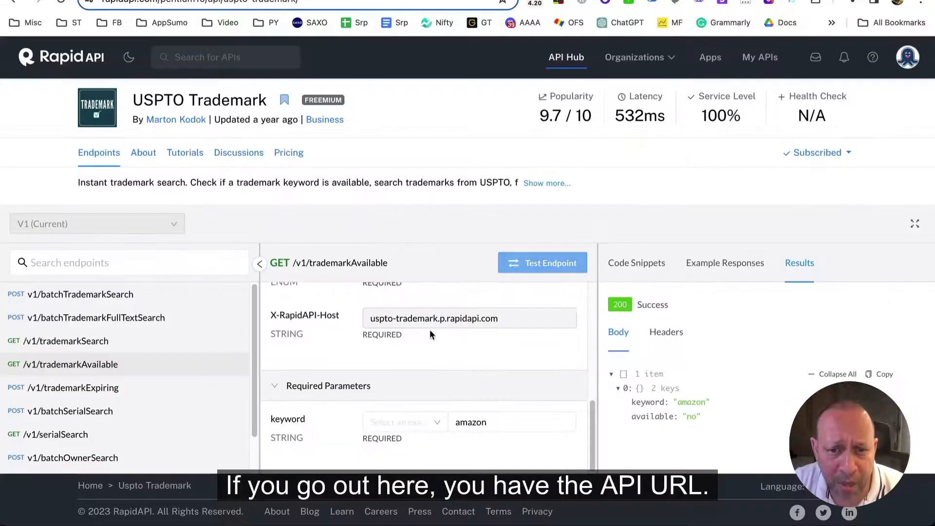
pyautogui.scroll(3, 382, 314)
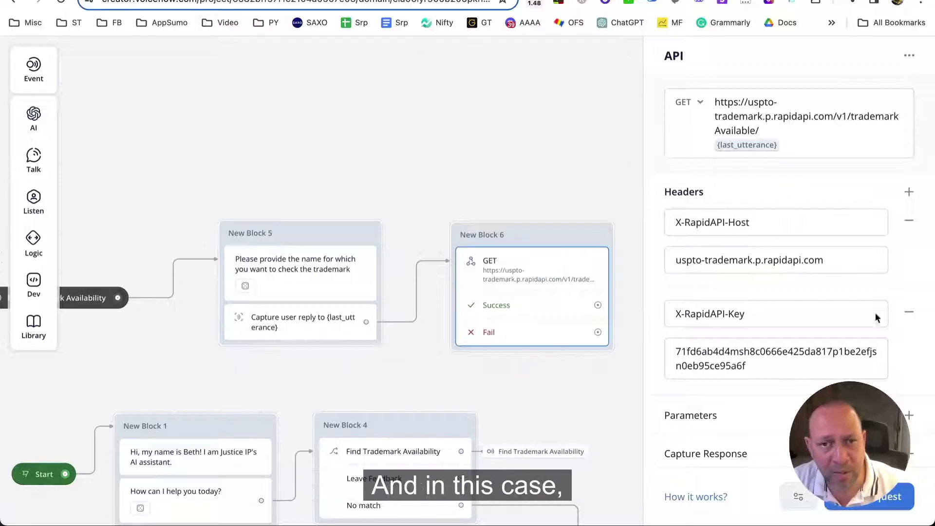
pyautogui.scroll(-1, 736, 311)
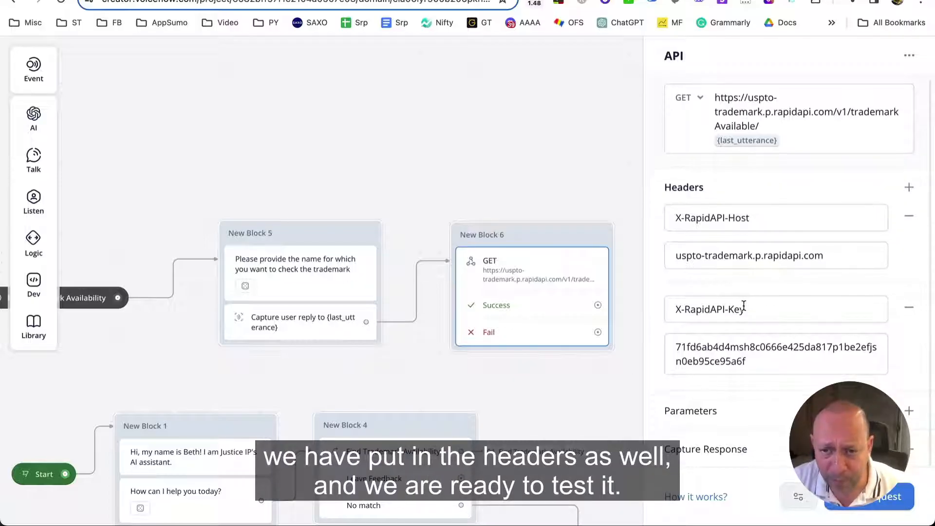
# Send a test API request with last_utterance set to skydream and close its response.
pyautogui.click(864, 507)
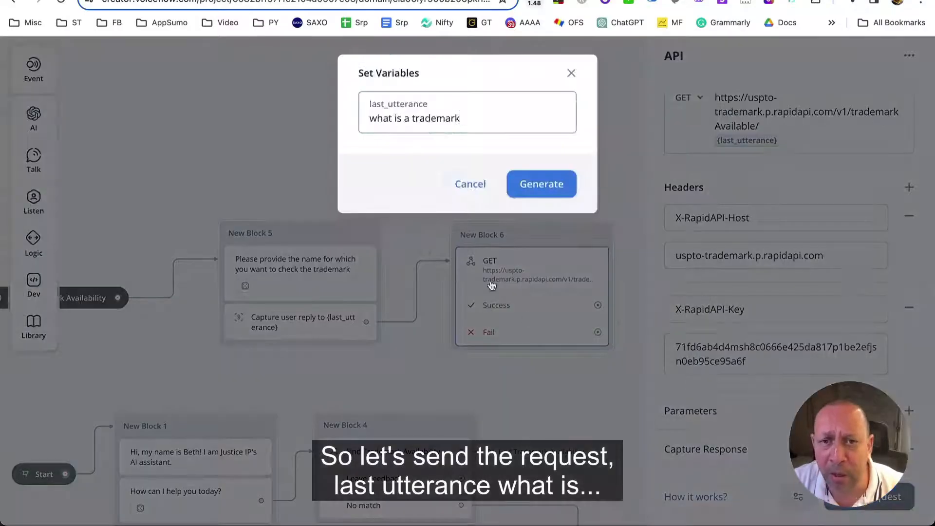
pyautogui.moveTo(502, 115); pyautogui.dragTo(324, 119)
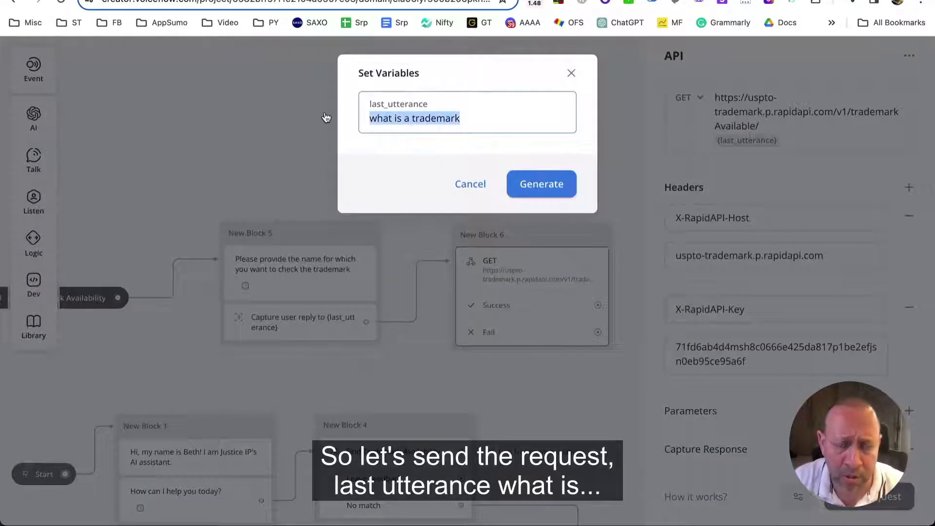
pyautogui.press('BackSpace')
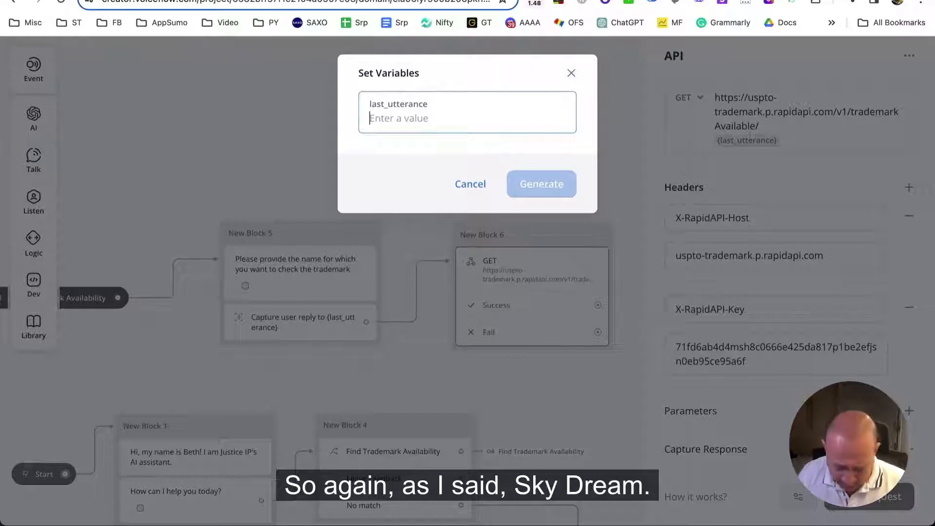
pyautogui.write('skydream')
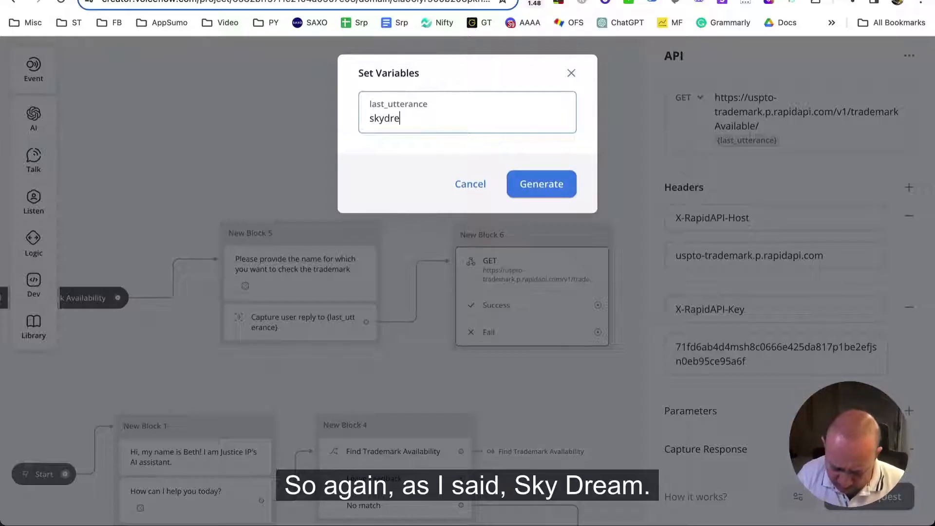
pyautogui.click(522, 173)
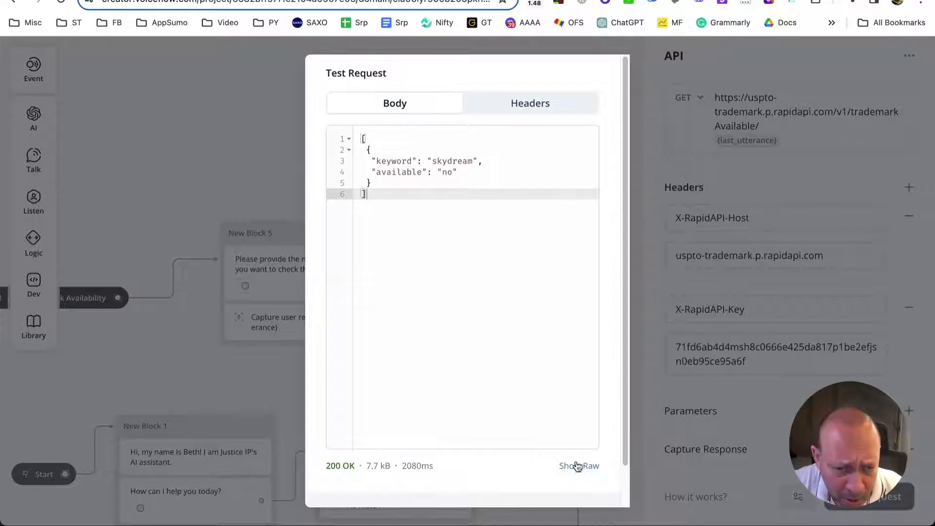
pyautogui.click(651, 117)
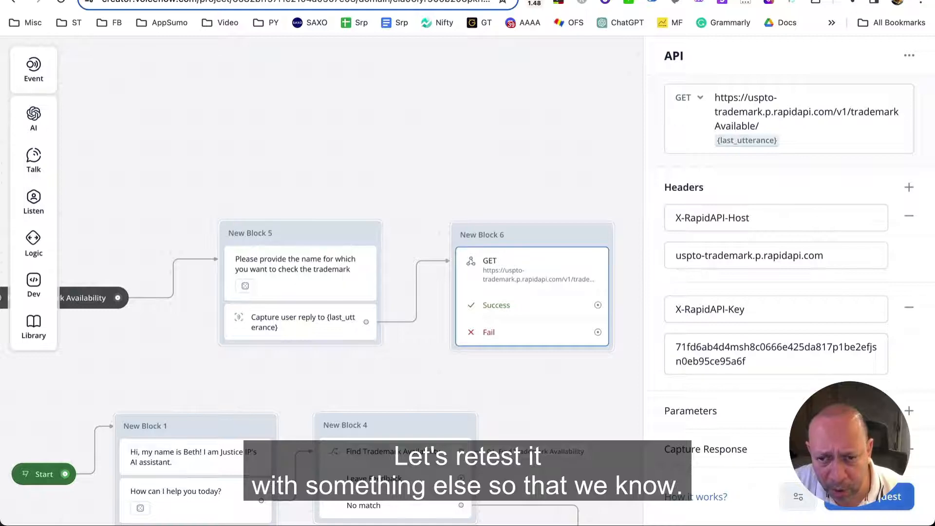
# Send another test API request with last_utterance set to shutterturf.
pyautogui.click(850, 496)
pyautogui.doubleClick(439, 121)
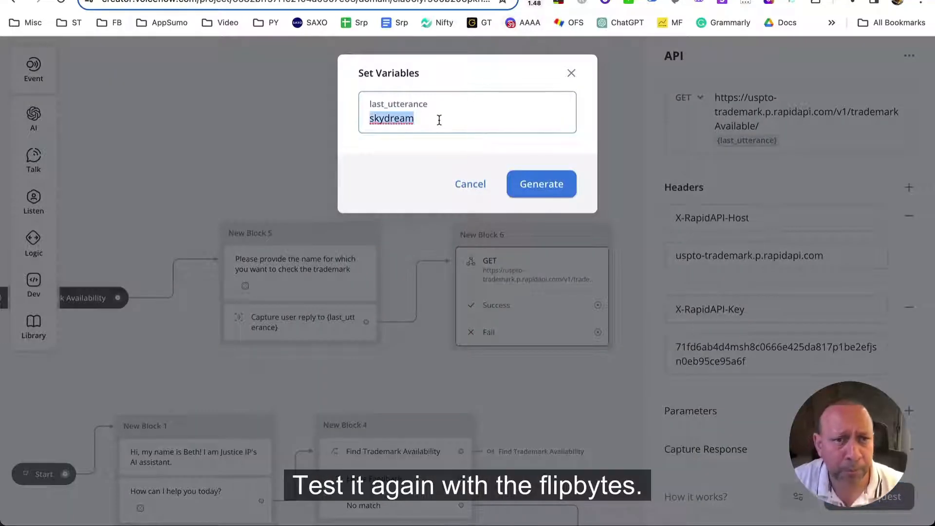
pyautogui.write('flip')
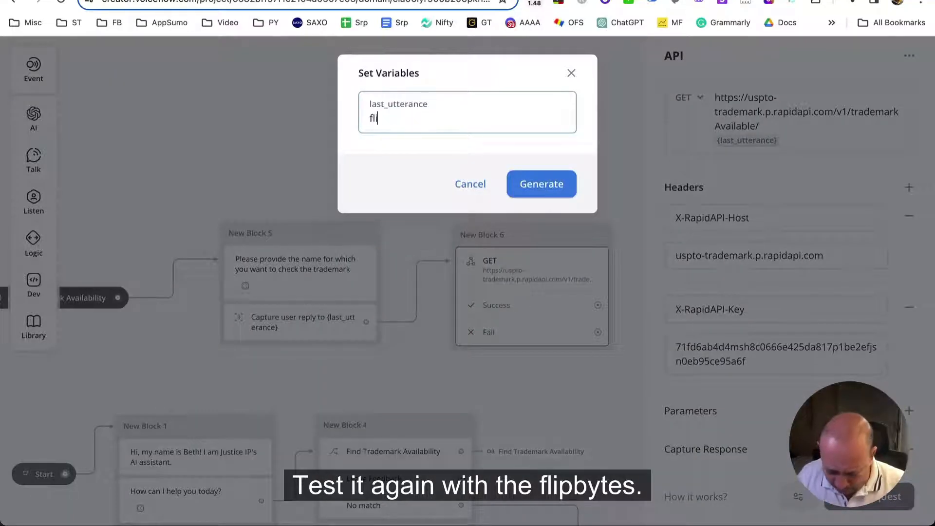
pyautogui.press('BackSpace')
pyautogui.press('BackSpace')
pyautogui.press('BackSpace')
pyautogui.press('BackSpace')
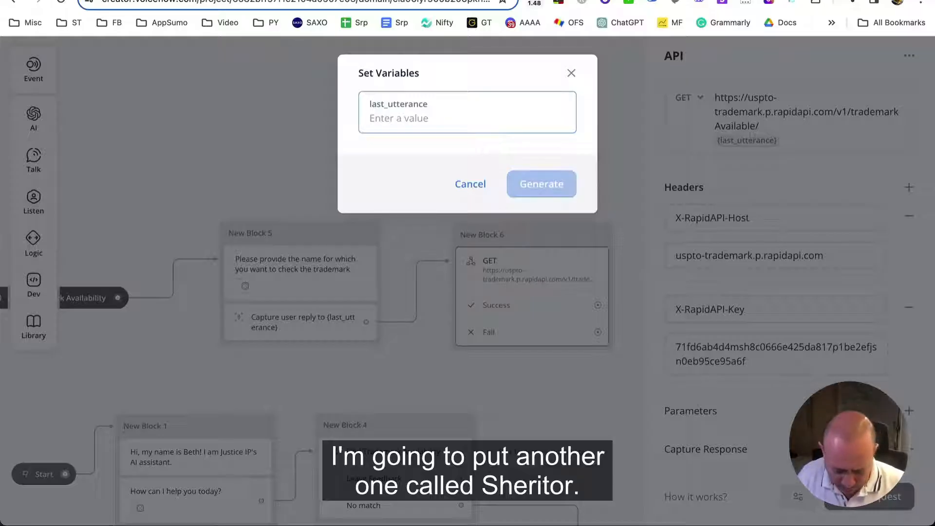
pyautogui.write('shuttertu')
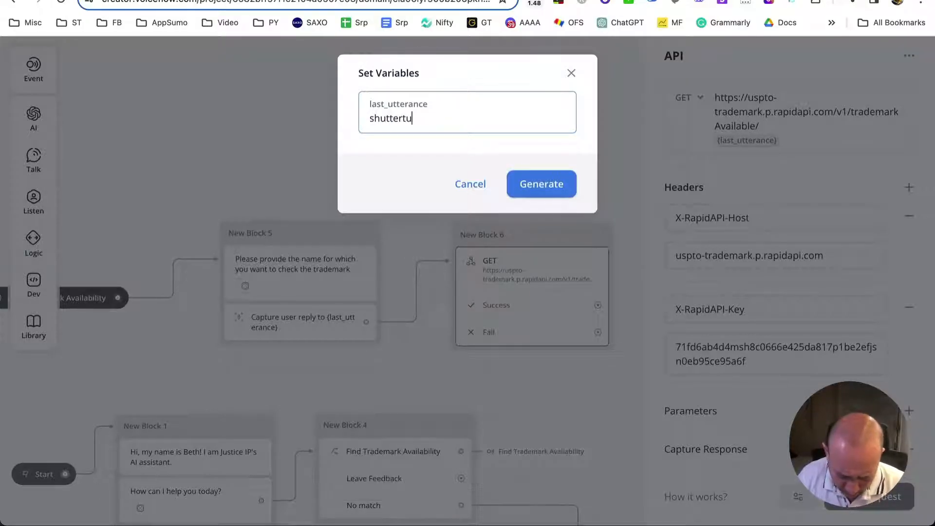
pyautogui.write('rf')
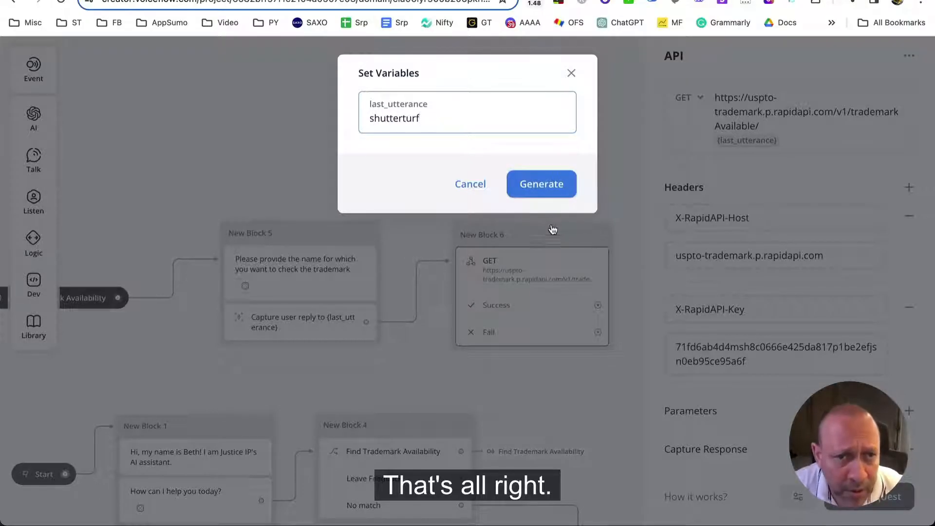
pyautogui.click(541, 184)
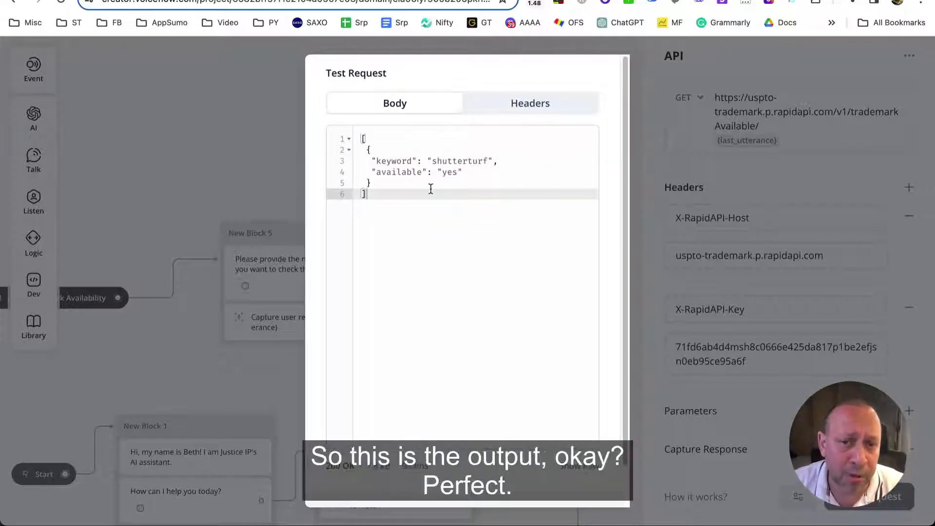
# Examine the keyword and availability fields in the test response body and close the result.
pyautogui.moveTo(430, 189); pyautogui.dragTo(357, 159)
pyautogui.click(376, 202)
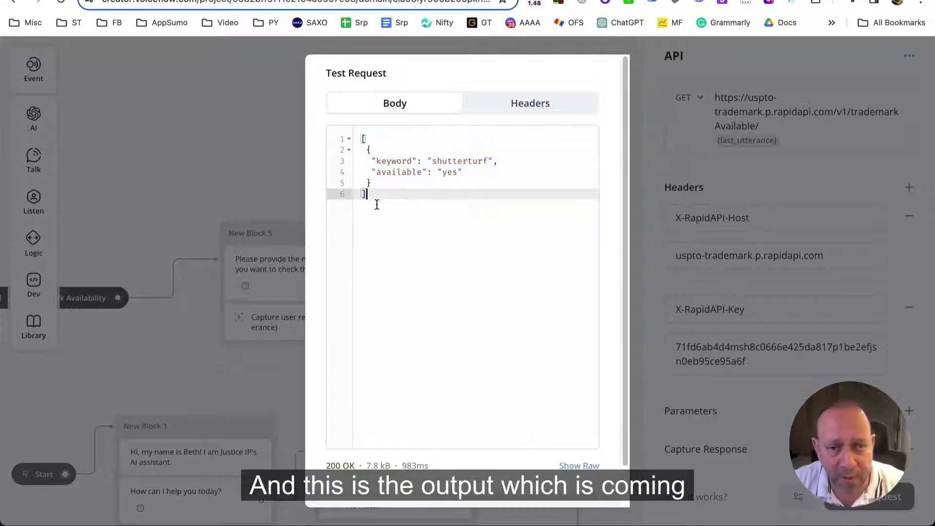
pyautogui.moveTo(376, 200); pyautogui.dragTo(335, 123)
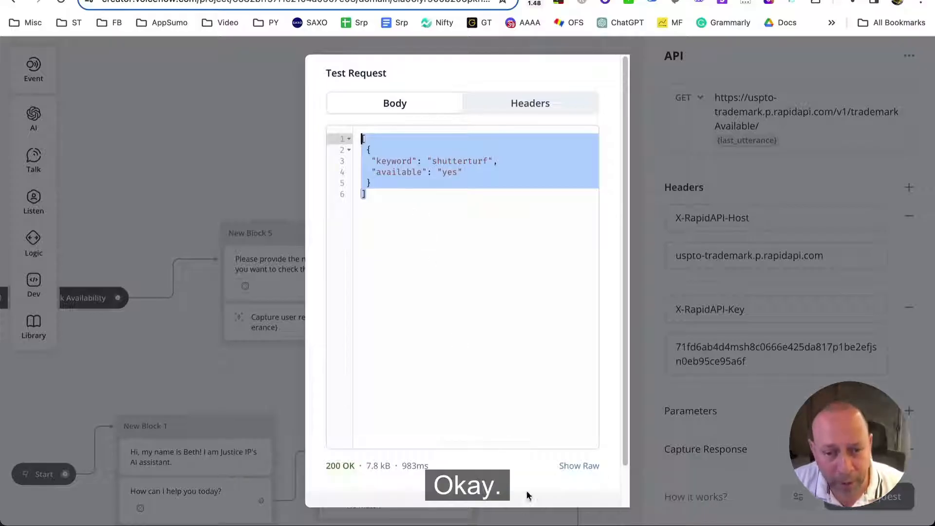
pyautogui.press('Escape')
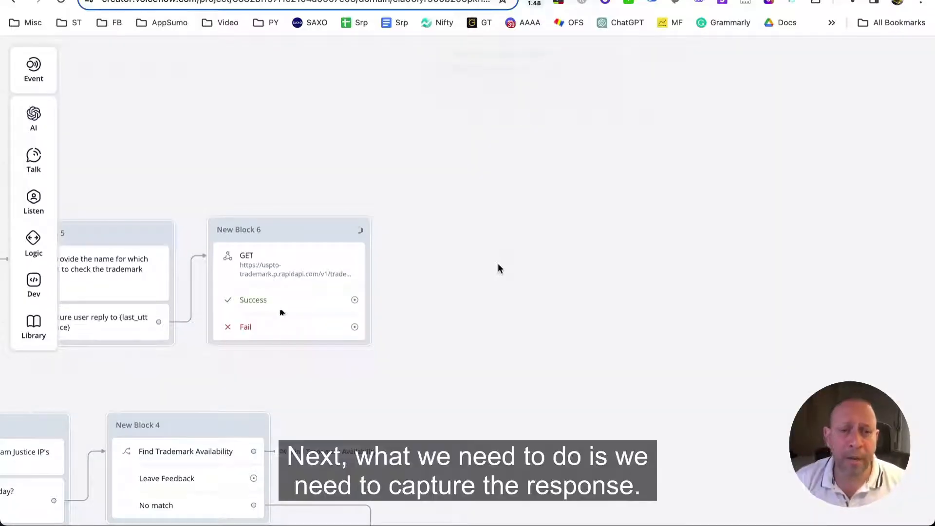
# Create a new variable named api_response and apply New Block 6's API response capture to it.
pyautogui.click(341, 265)
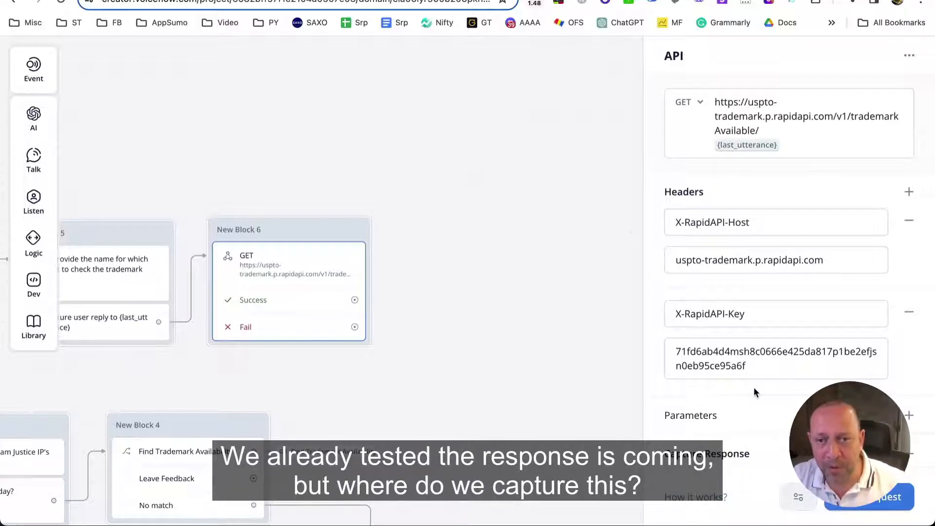
pyautogui.scroll(-2, 753, 386)
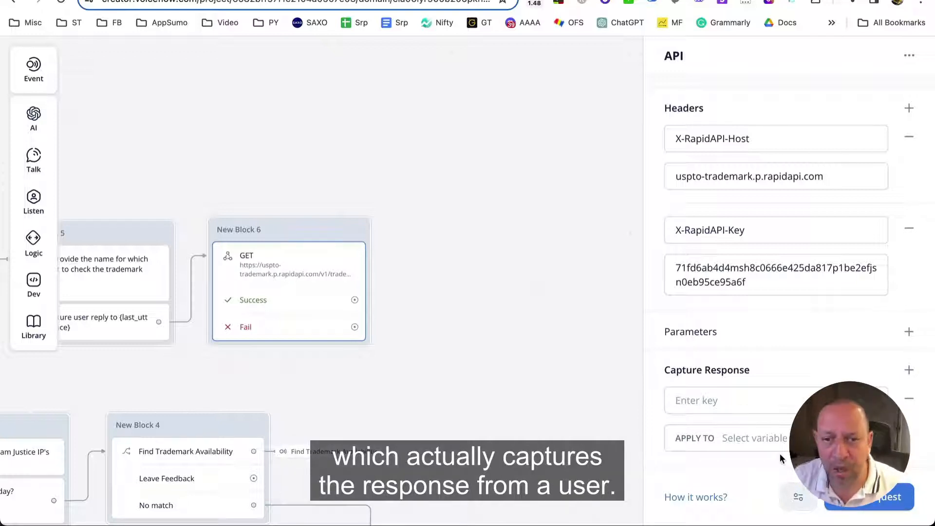
pyautogui.click(760, 438)
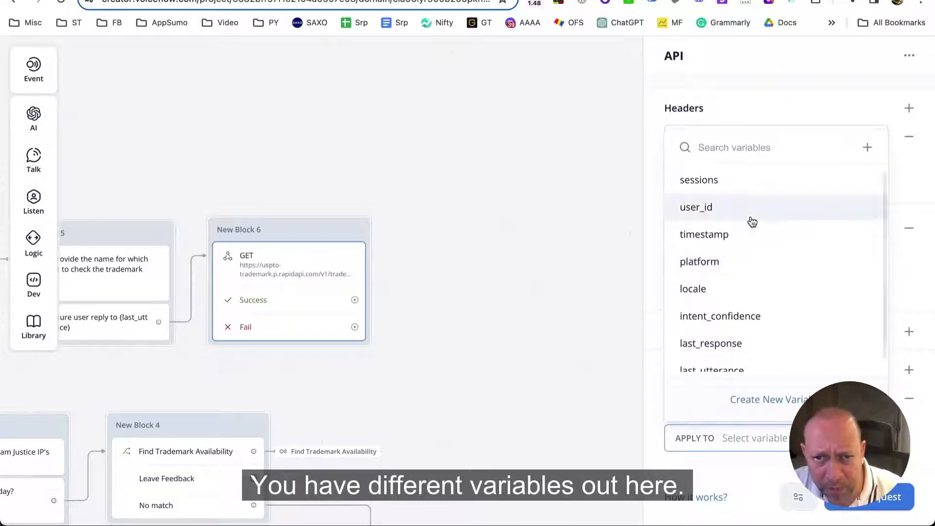
pyautogui.scroll(-1, 750, 220)
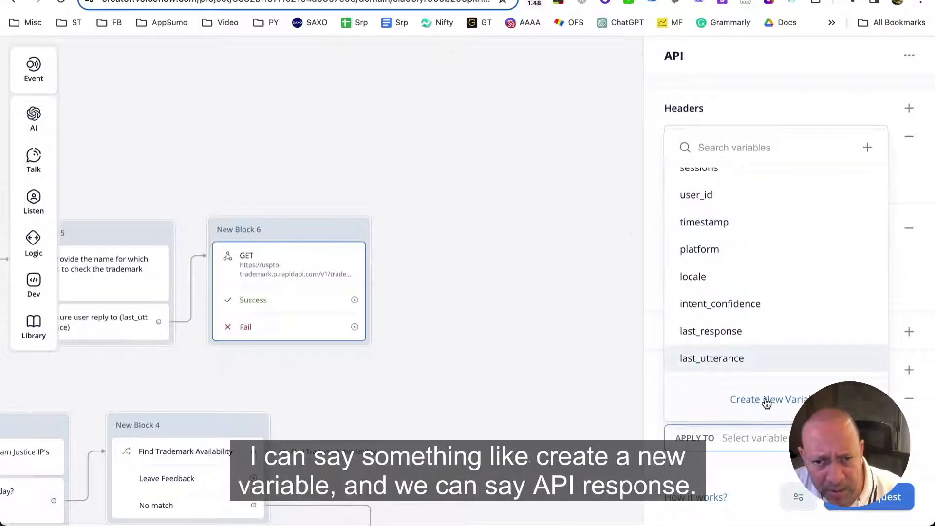
pyautogui.click(748, 400)
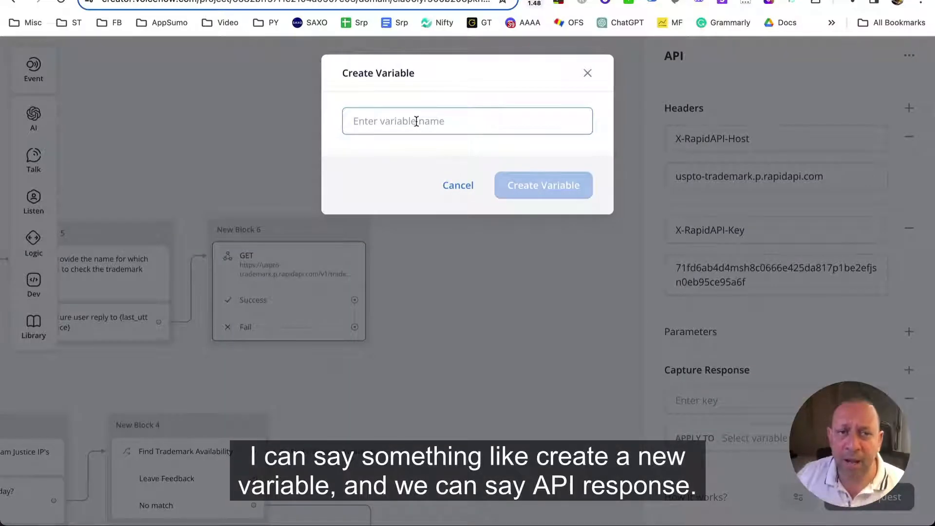
pyautogui.write('a')
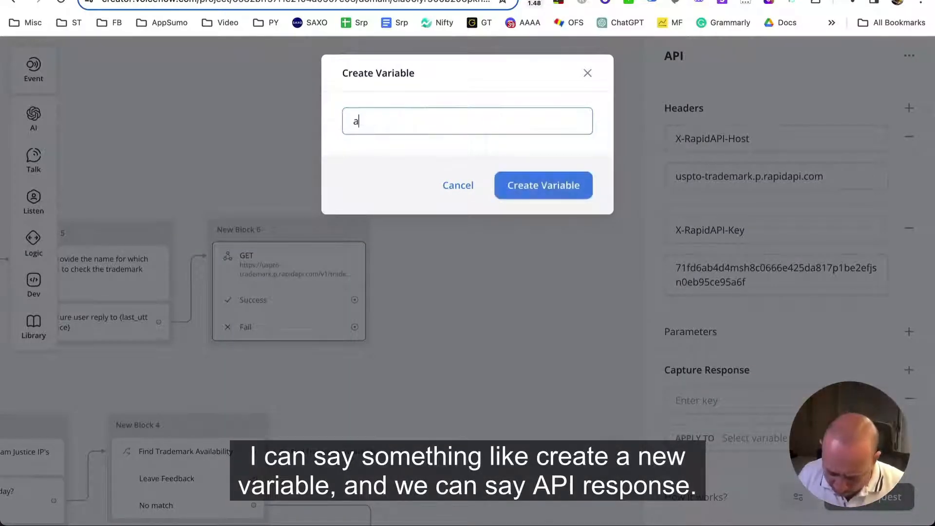
pyautogui.write('pi_response')
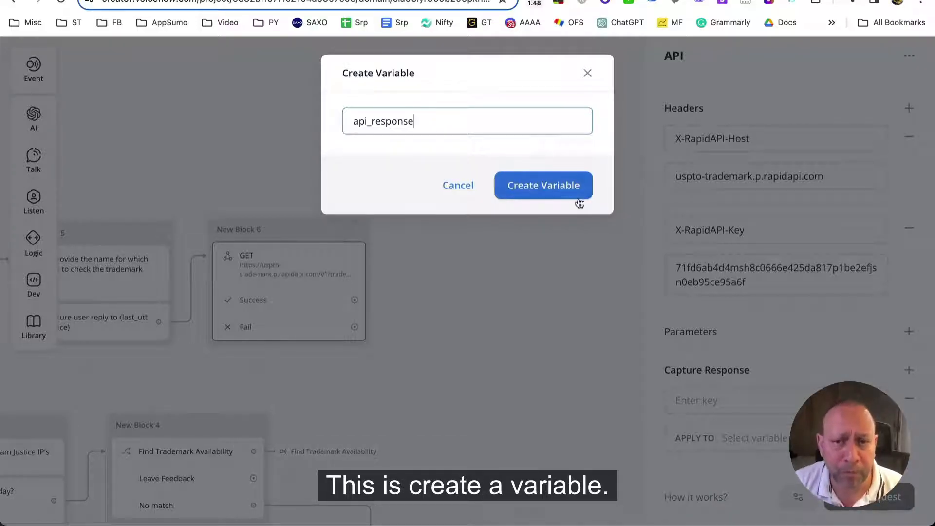
pyautogui.click(567, 195)
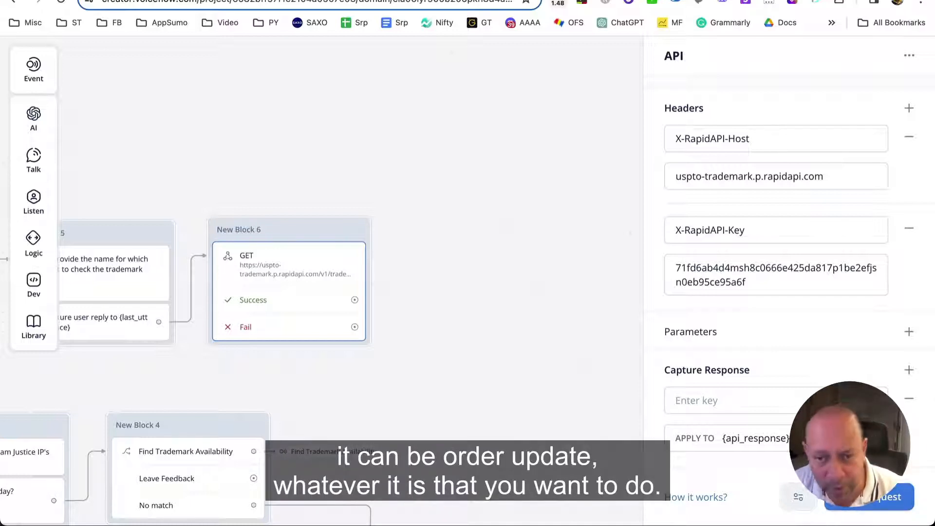
# Set the capture response key of New Block 6's API step to response.
pyautogui.click(720, 397)
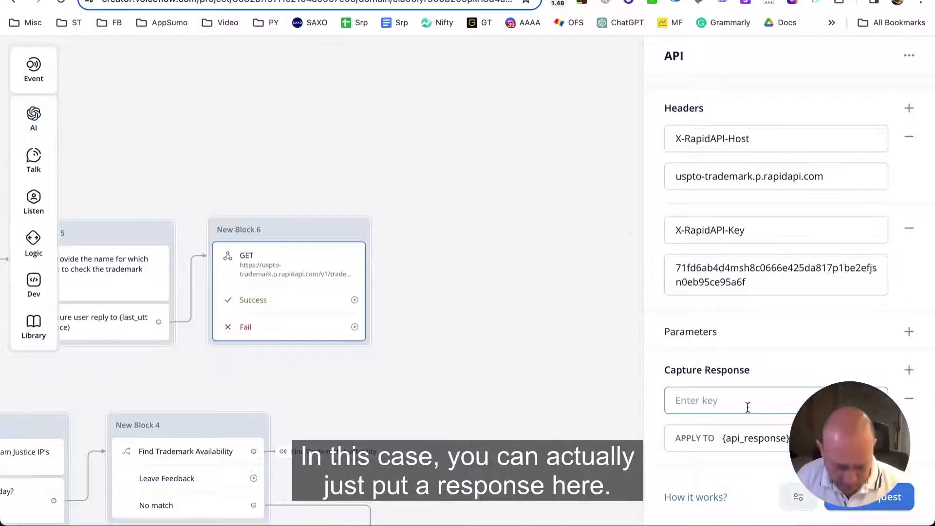
pyautogui.write('response')
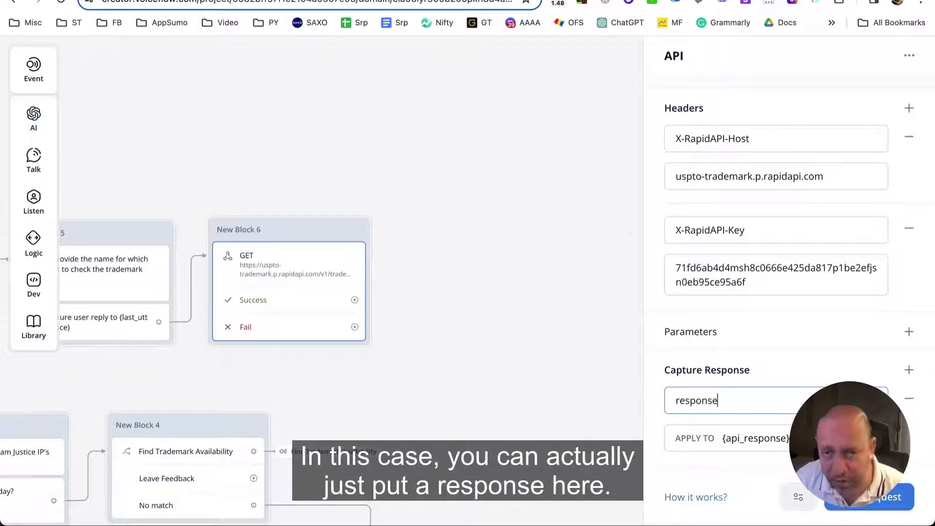
pyautogui.click(572, 366)
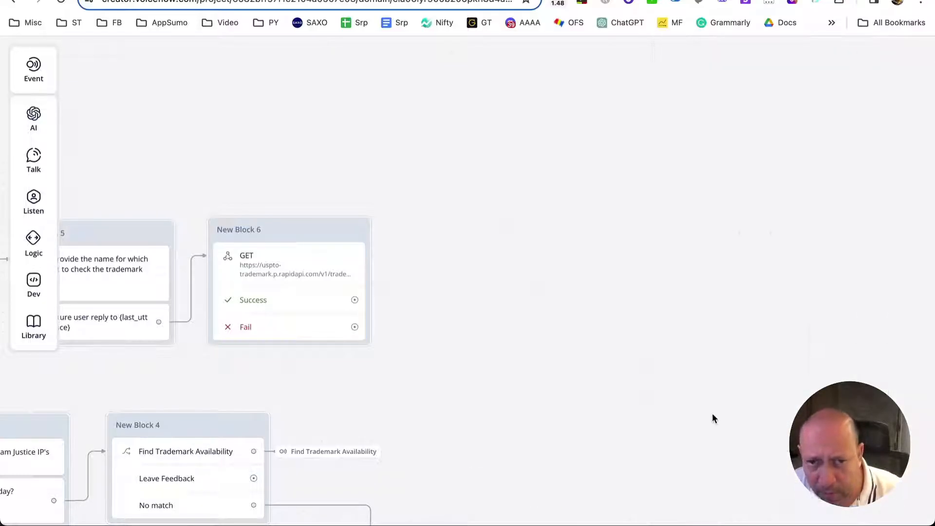
# Send a test API request from New Block 6 for shutterturf, examine the format of its response body and close it.
pyautogui.click(324, 288)
pyautogui.scroll(-2, 809, 358)
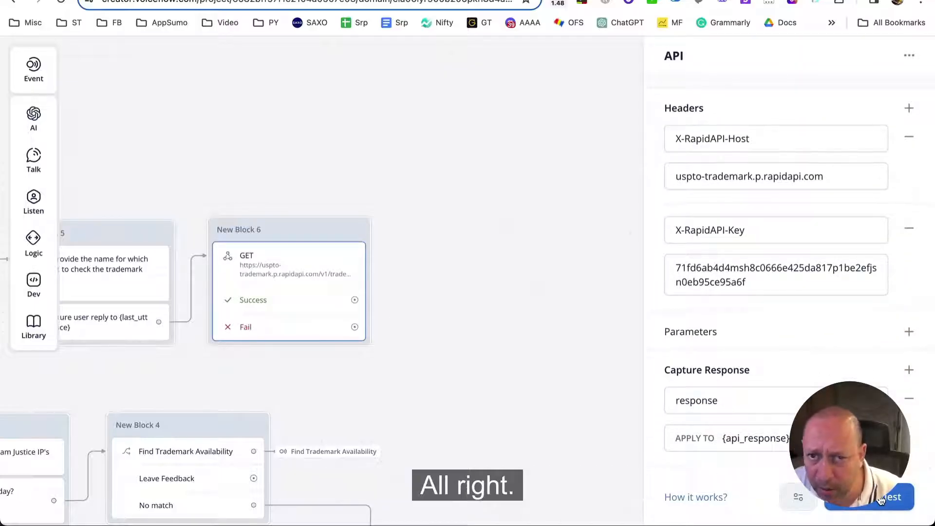
pyautogui.click(558, 271)
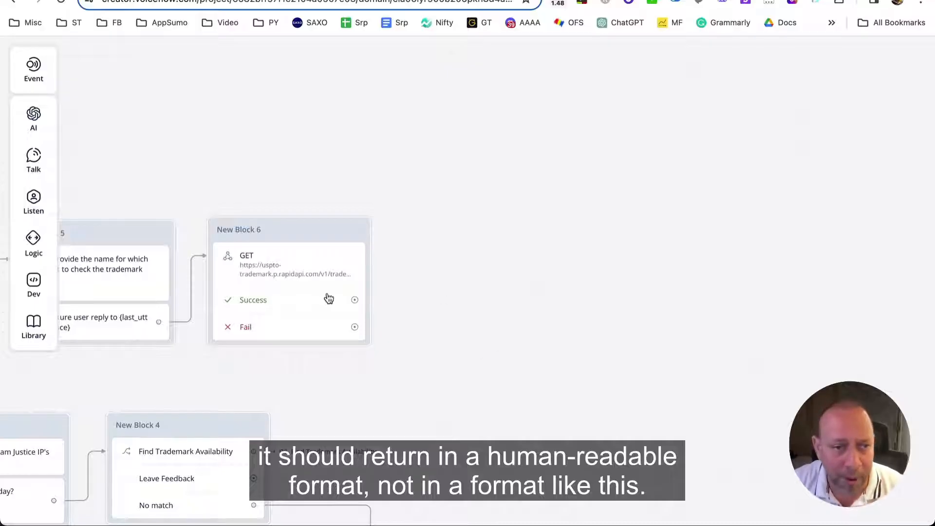
pyautogui.click(286, 264)
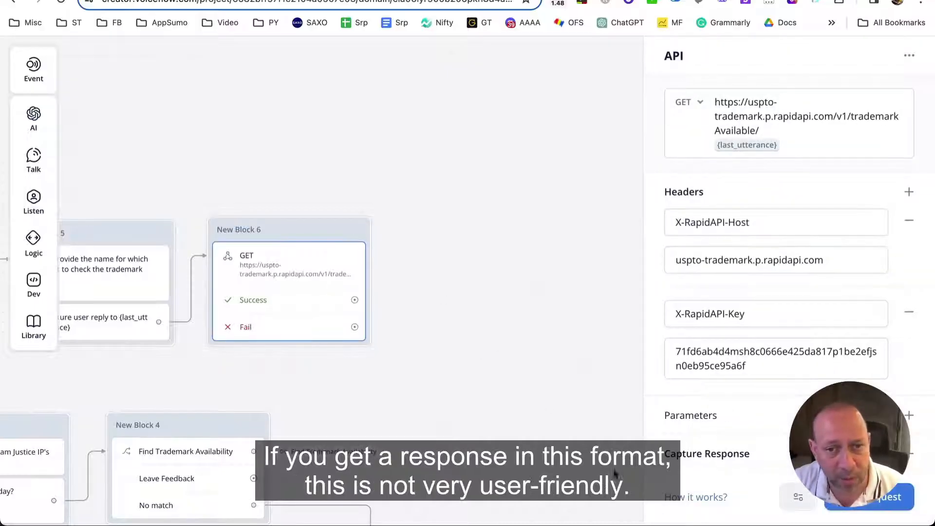
pyautogui.click(869, 503)
pyautogui.click(541, 185)
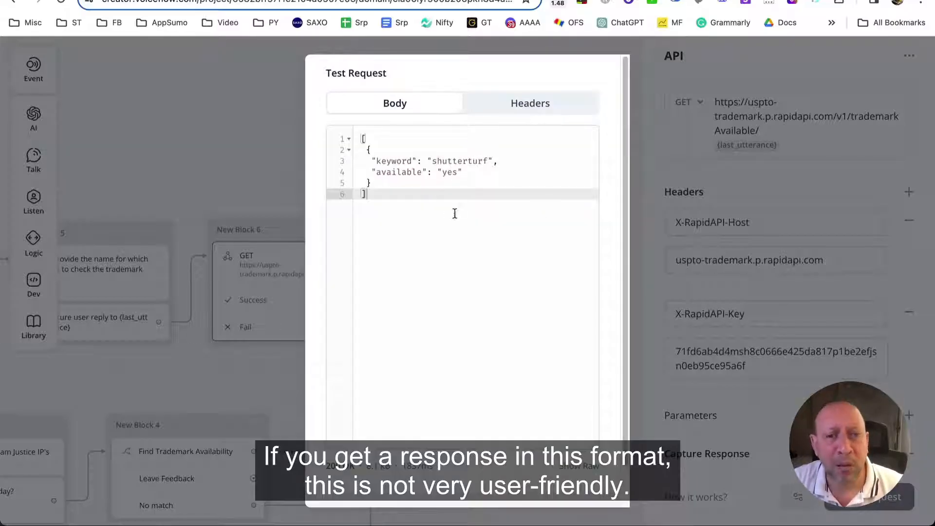
pyautogui.moveTo(423, 198); pyautogui.dragTo(346, 125)
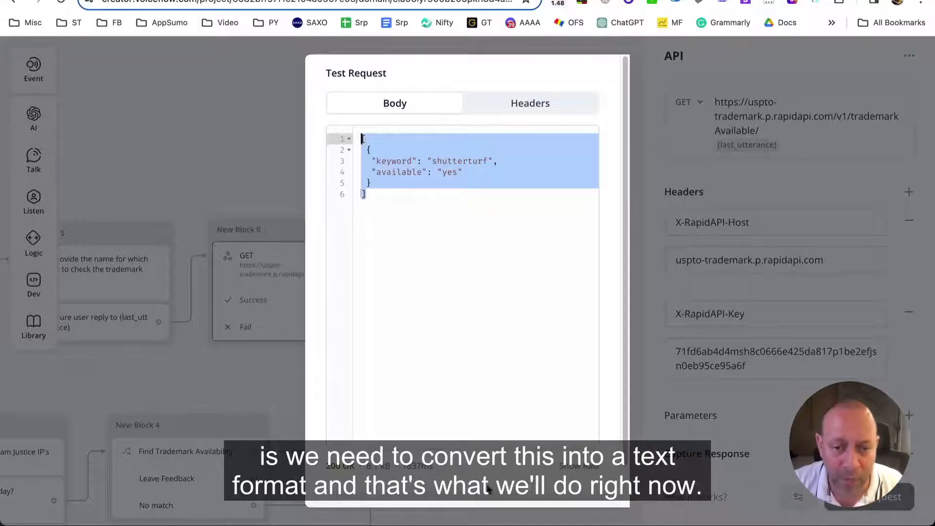
pyautogui.click(275, 379)
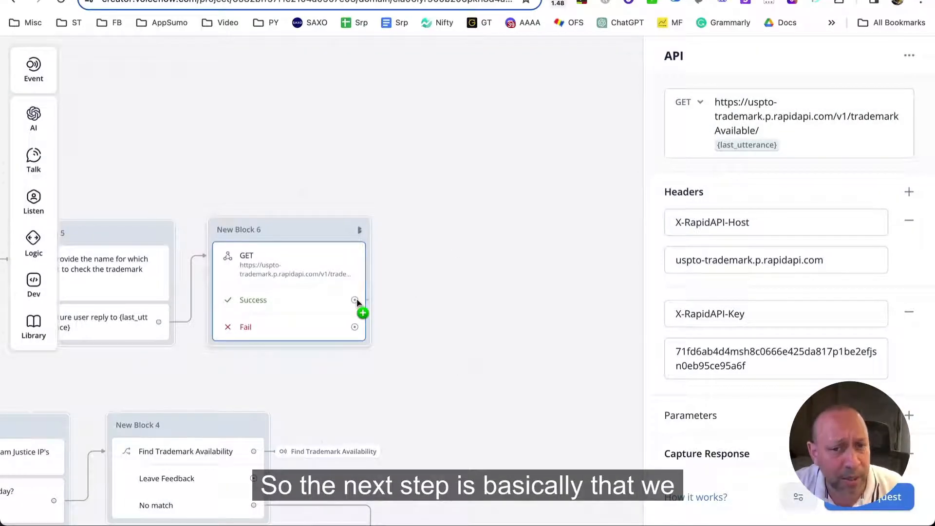
# Connect the Success path of New Block 6's API step to a new block containing a JavaScript step.
pyautogui.moveTo(357, 302); pyautogui.dragTo(480, 177)
pyautogui.moveTo(511, 231)
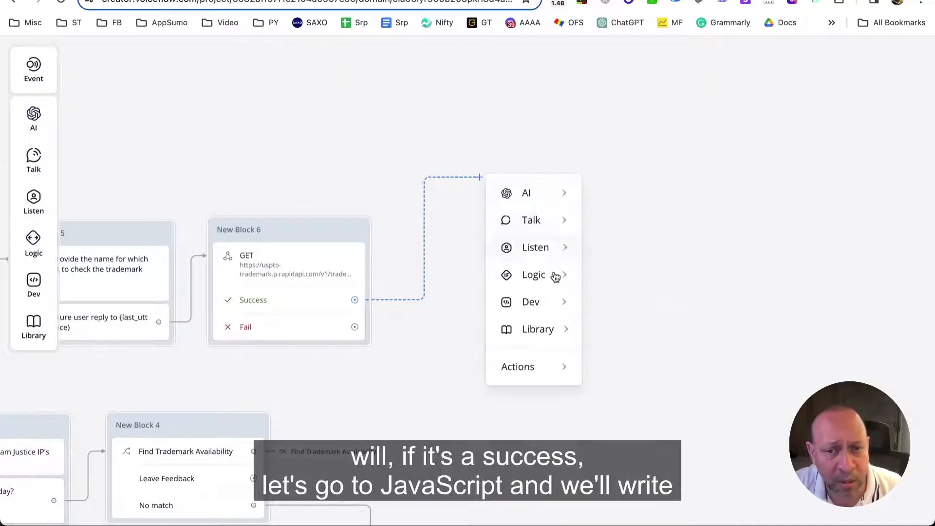
pyautogui.moveTo(547, 303)
pyautogui.click(623, 336)
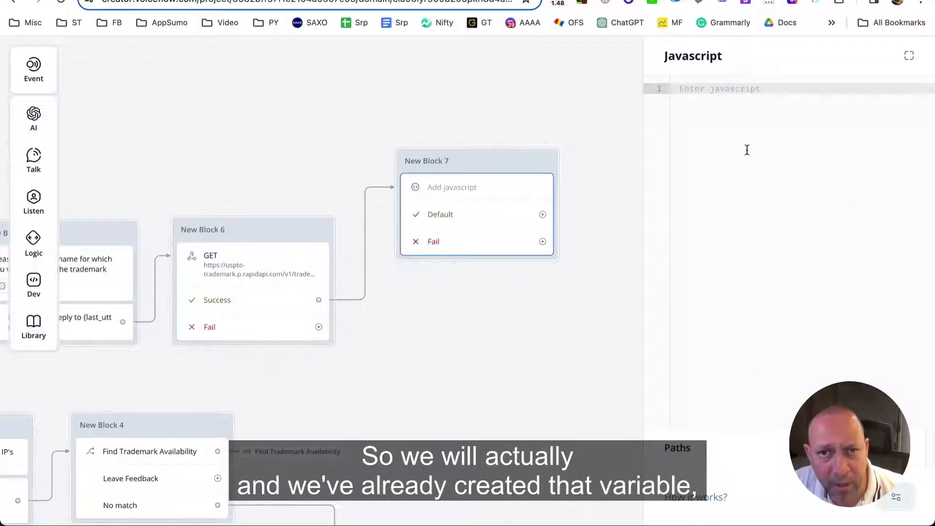
# Enter the code api_response=JSON.stringify(api_response) in New Block 7's JavaScript step.
pyautogui.write('api')
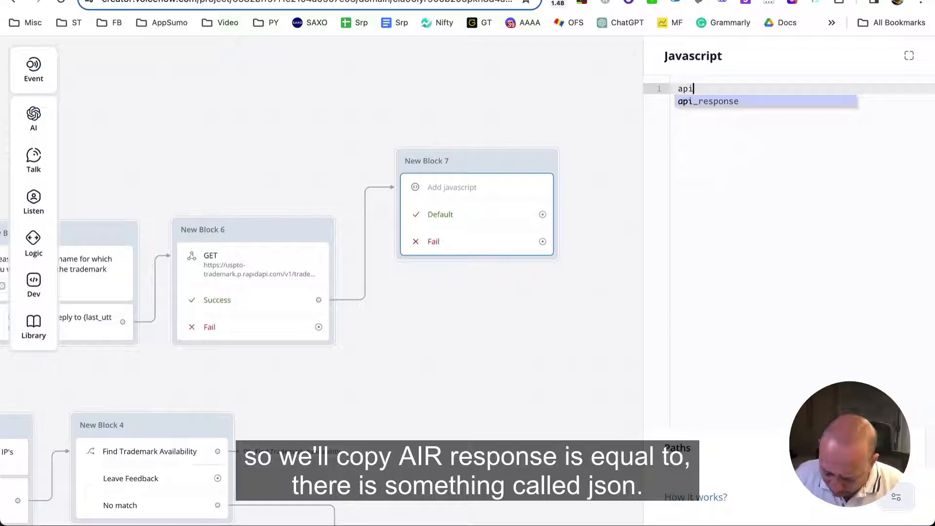
pyautogui.write('_response')
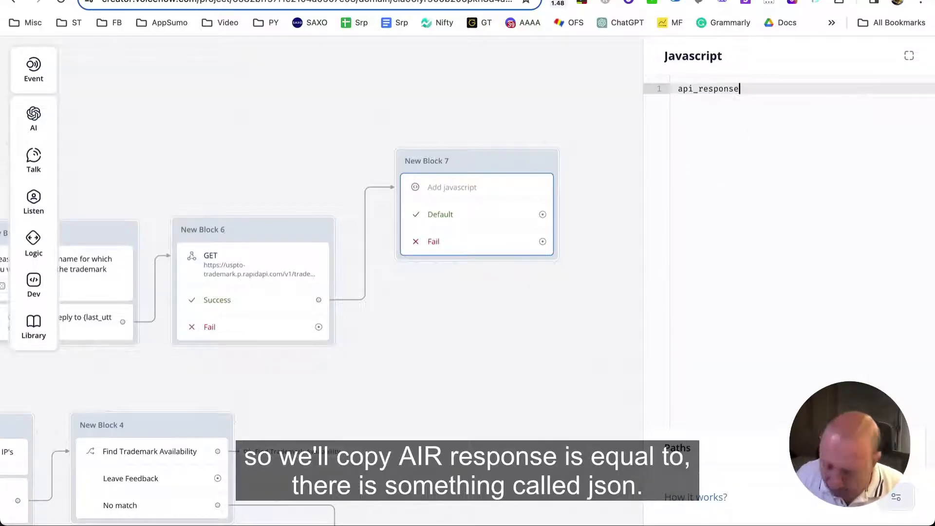
pyautogui.write('=')
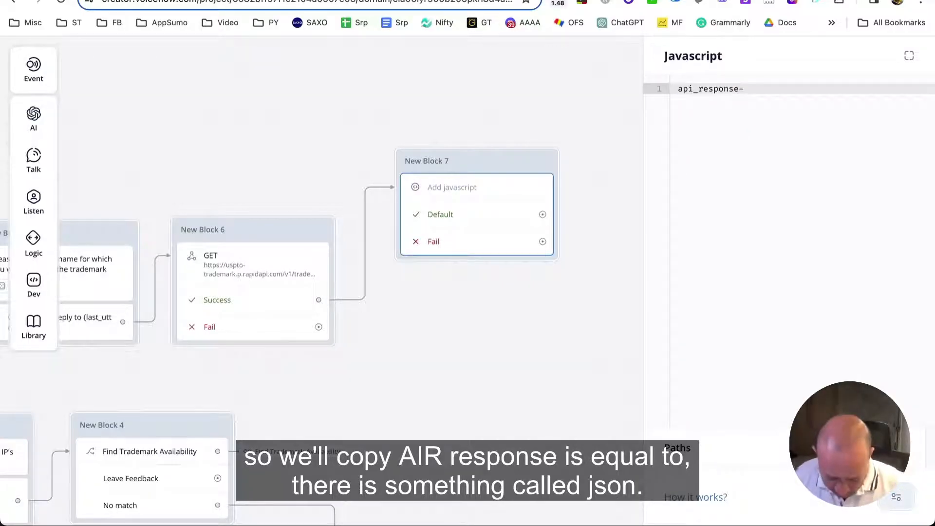
pyautogui.write('json')
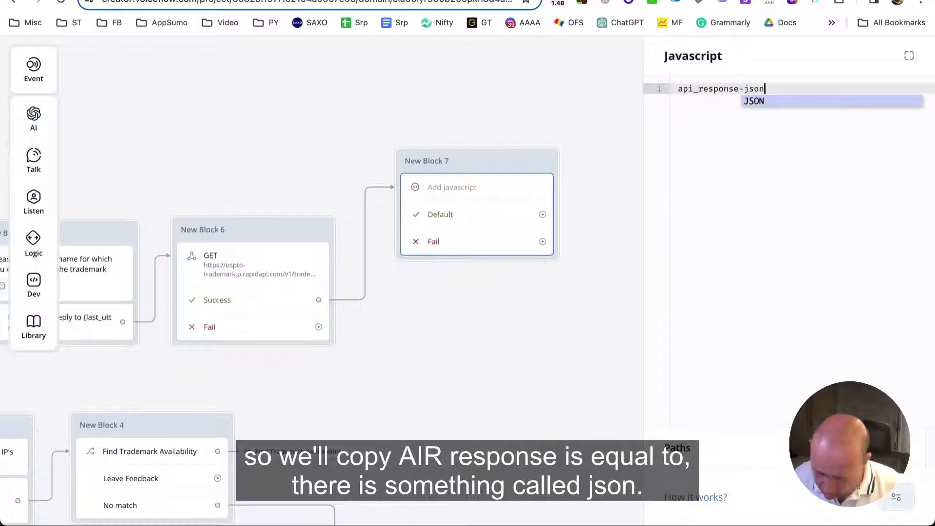
pyautogui.write('.')
pyautogui.press('BackSpace')
pyautogui.press('BackSpace')
pyautogui.press('BackSpace')
pyautogui.press('BackSpace')
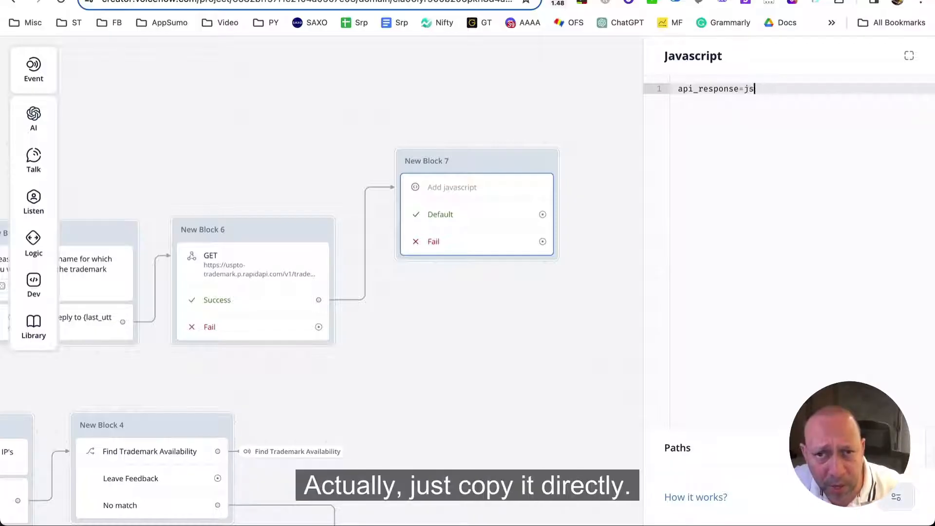
pyautogui.write('son')
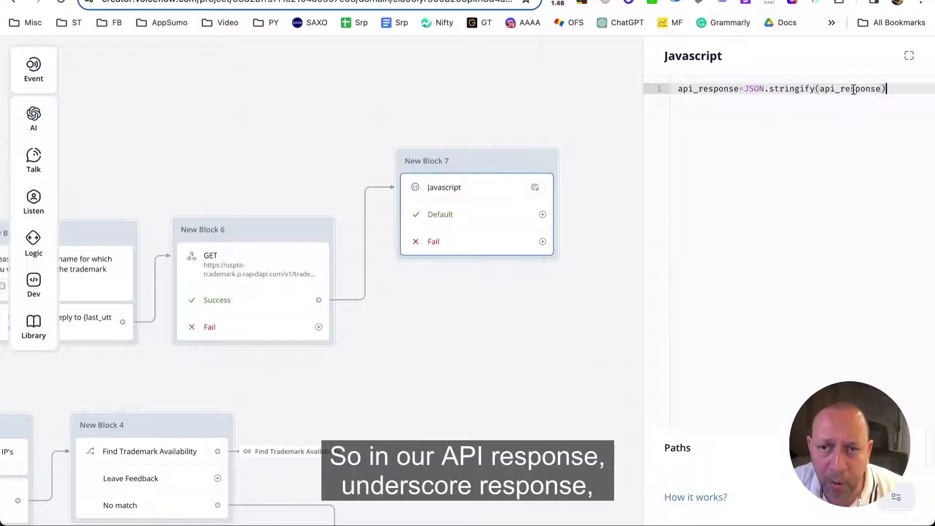
pyautogui.doubleClick(852, 88)
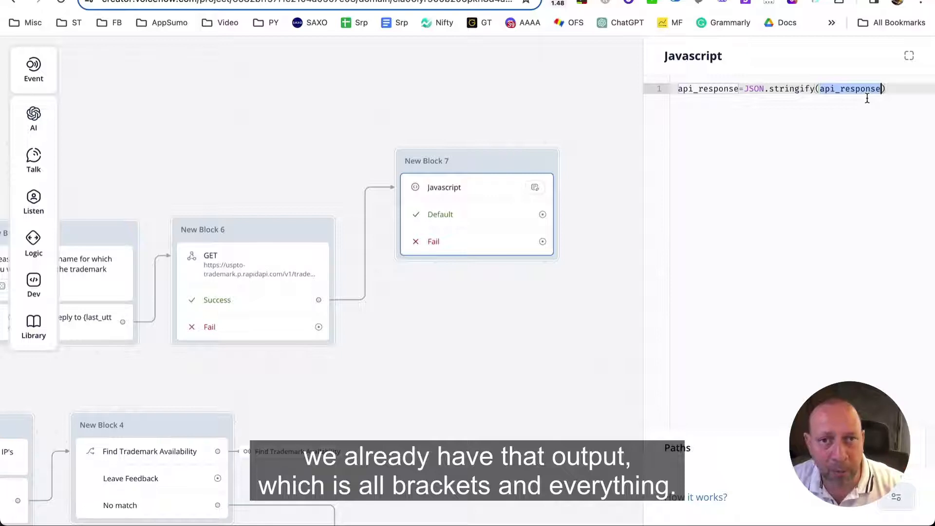
pyautogui.click(744, 144)
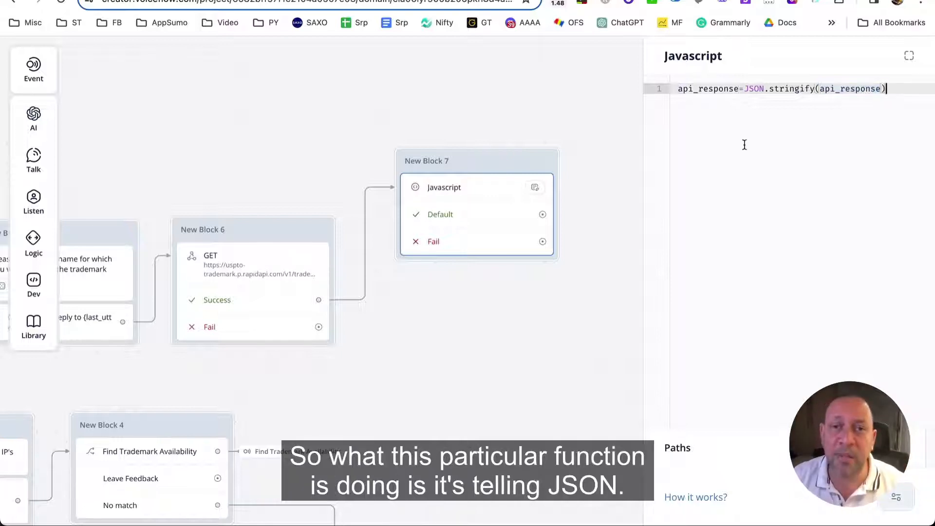
pyautogui.doubleClick(745, 145)
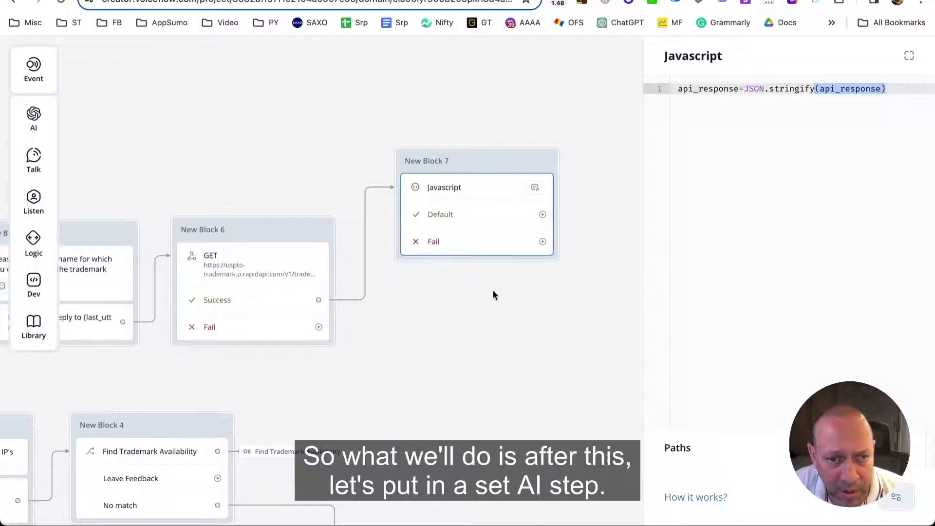
# Add a Set AI step below the JavaScript step in New Block 7 and label it "Summerize trademark response".
pyautogui.moveTo(52, 115)
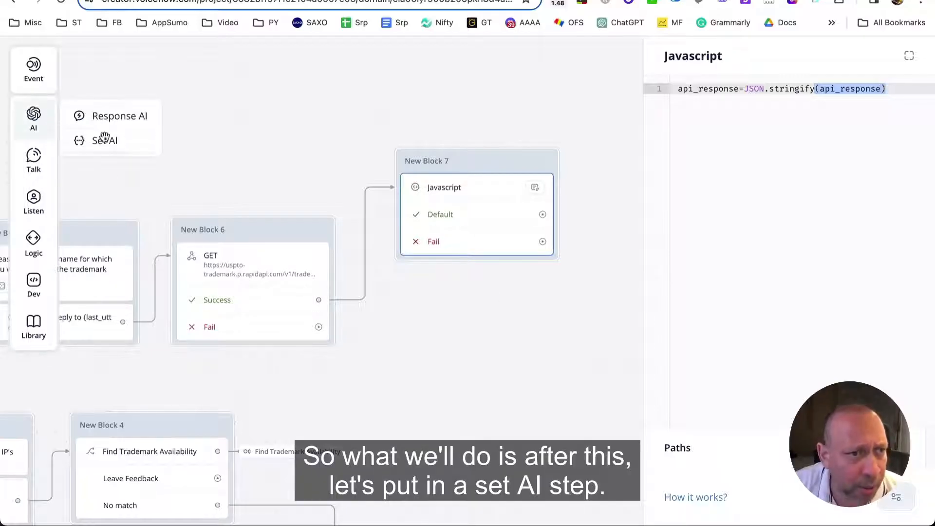
pyautogui.moveTo(95, 141); pyautogui.dragTo(459, 247)
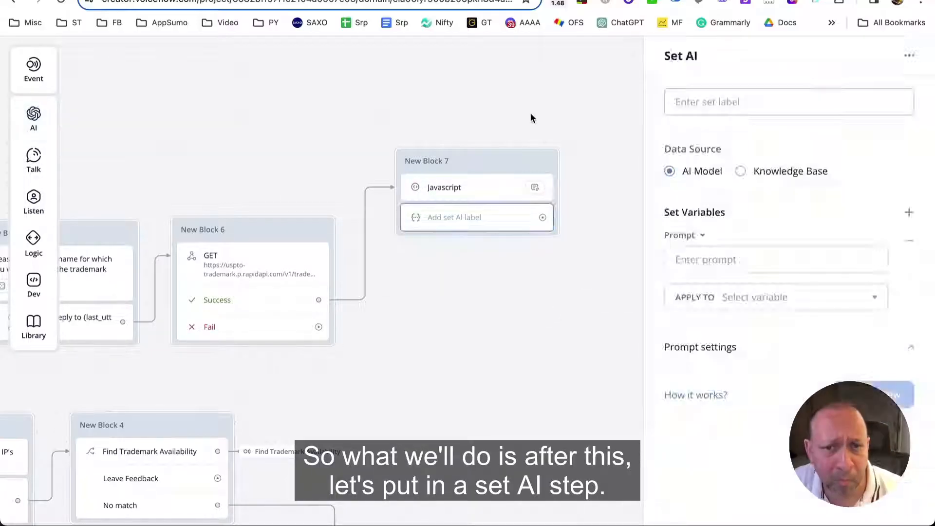
pyautogui.click(531, 113)
pyautogui.click(475, 217)
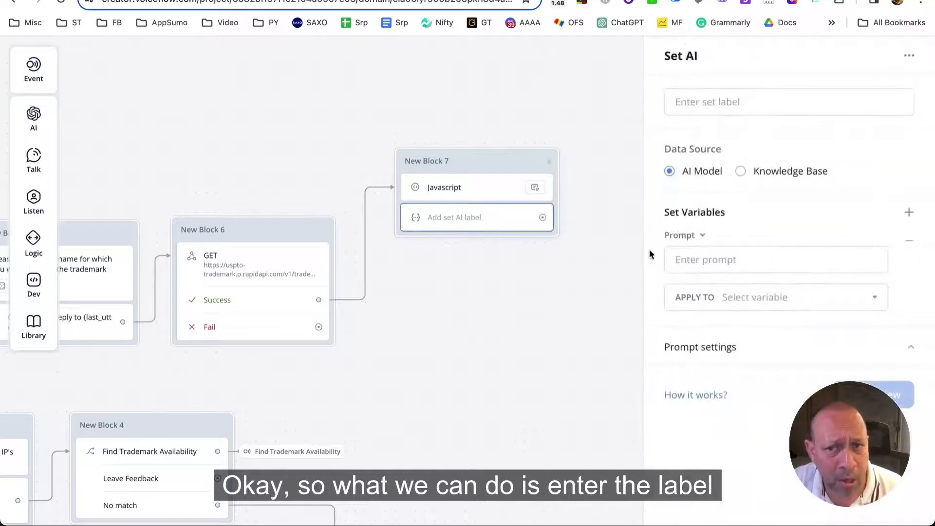
pyautogui.click(729, 96)
pyautogui.write('Summerize trademark response')
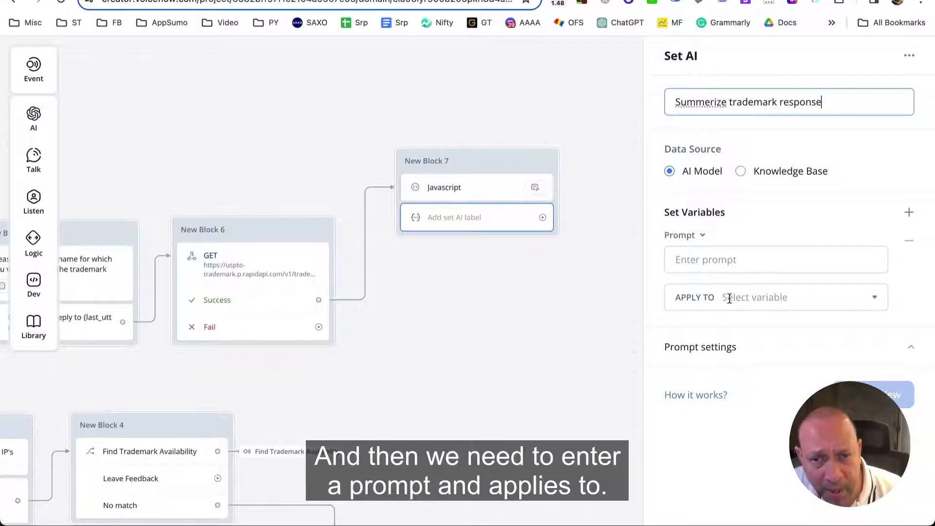
# Paste the trademark expert prompt that interprets {api_response} for the client into the Set AI step, and remove the blank line before "Your job".
pyautogui.click(725, 256)
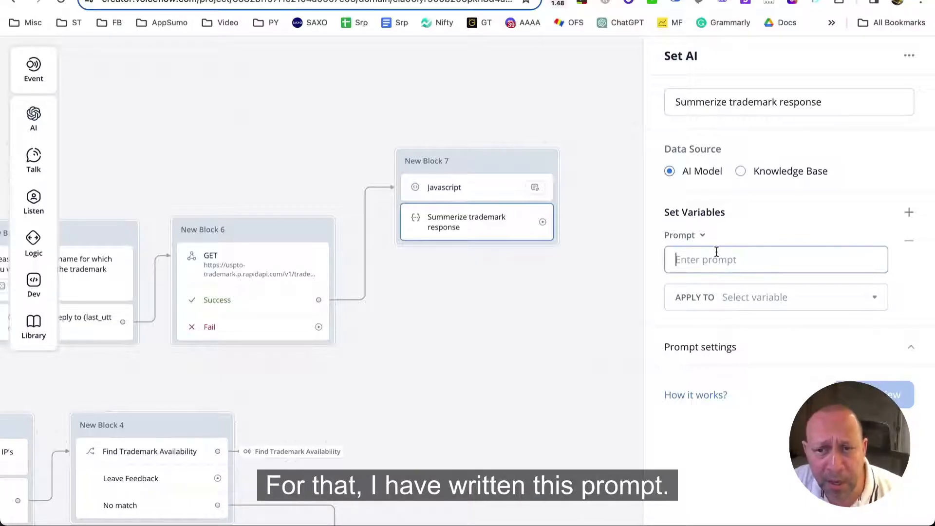
pyautogui.hotkey('ctrl', 'v')
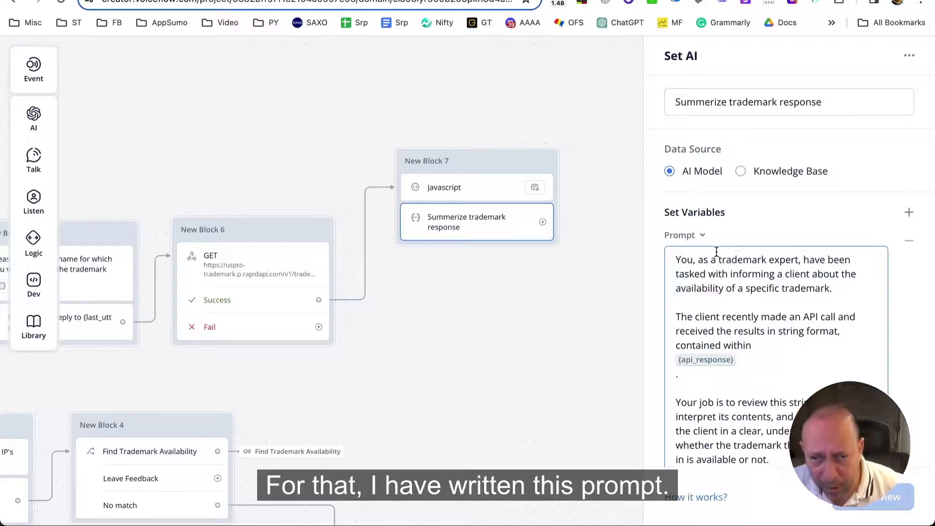
pyautogui.click(746, 384)
pyautogui.press('BackSpace')
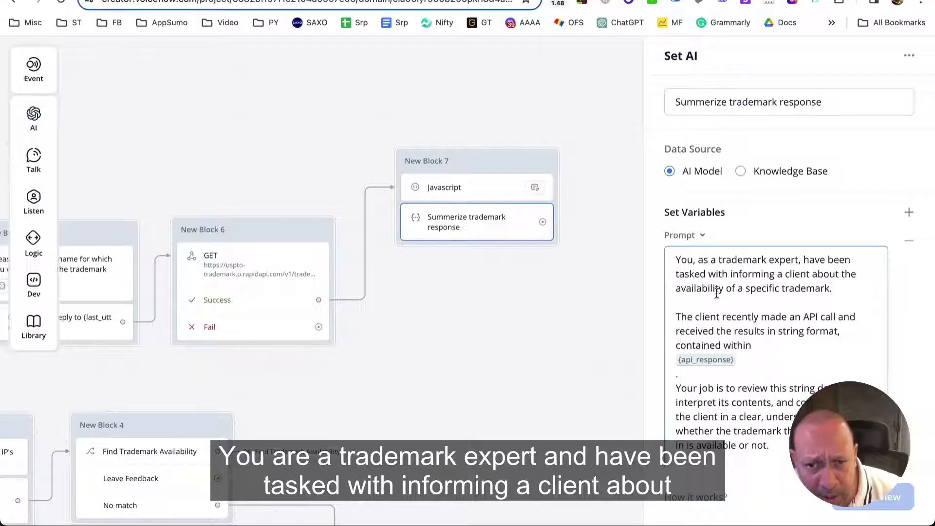
# Add a Text step that outputs {api_response} between the JavaScript and Set AI steps in New Block 7.
pyautogui.scroll(-1, 716, 349)
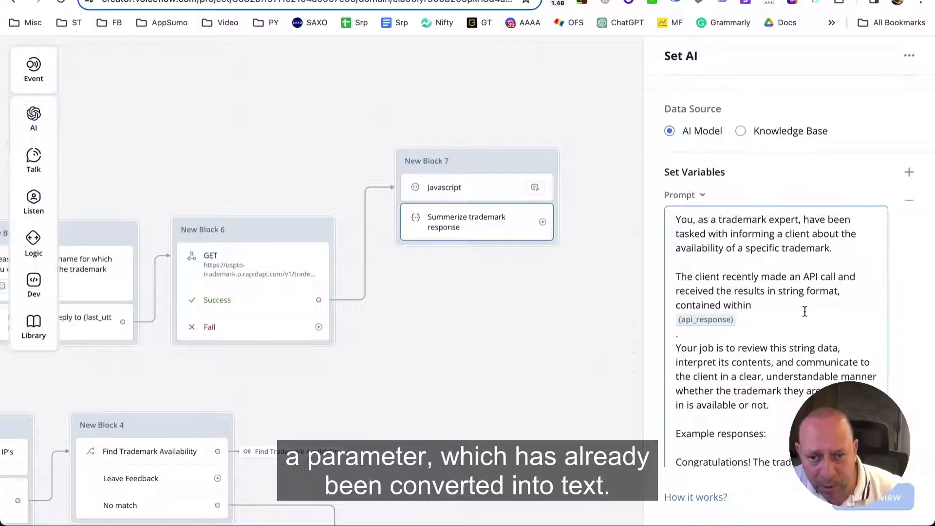
pyautogui.scroll(-5, 726, 243)
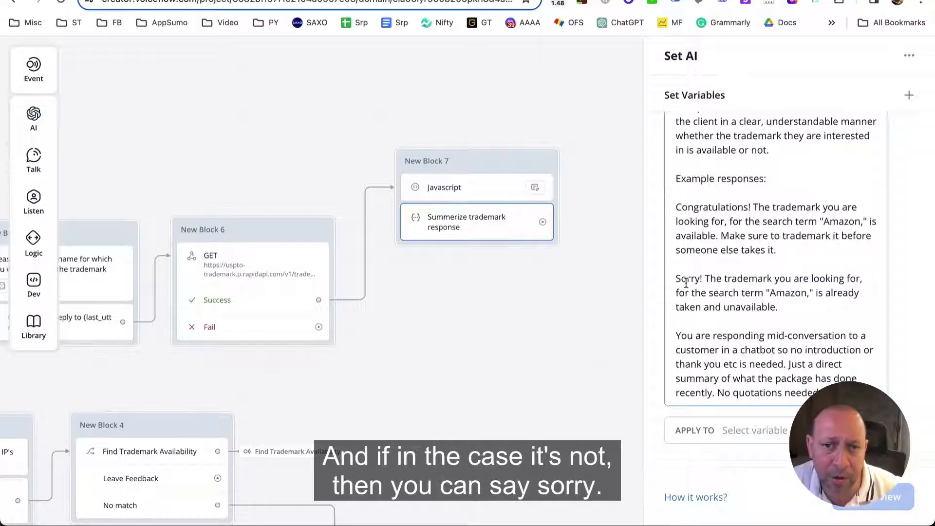
pyautogui.click(543, 281)
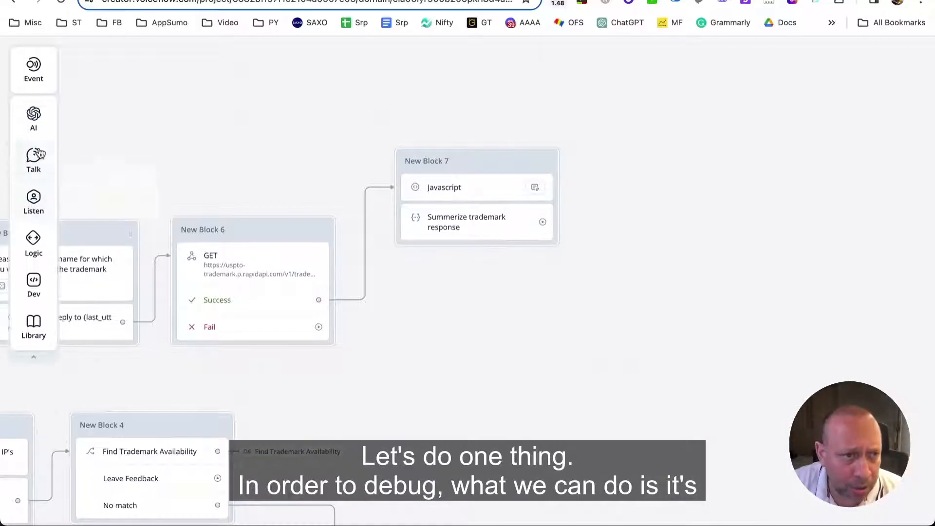
pyautogui.moveTo(40, 154)
pyautogui.moveTo(98, 156); pyautogui.dragTo(490, 211)
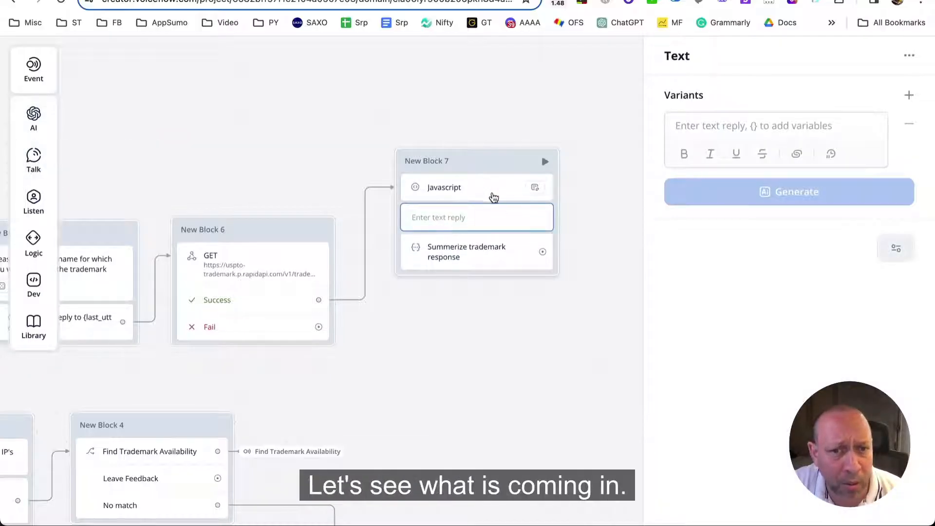
pyautogui.click(730, 128)
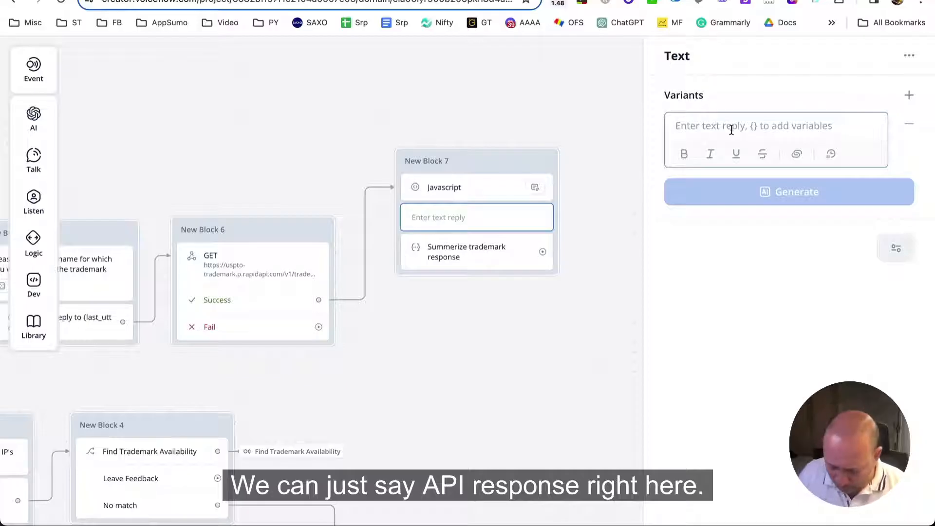
pyautogui.write('{')
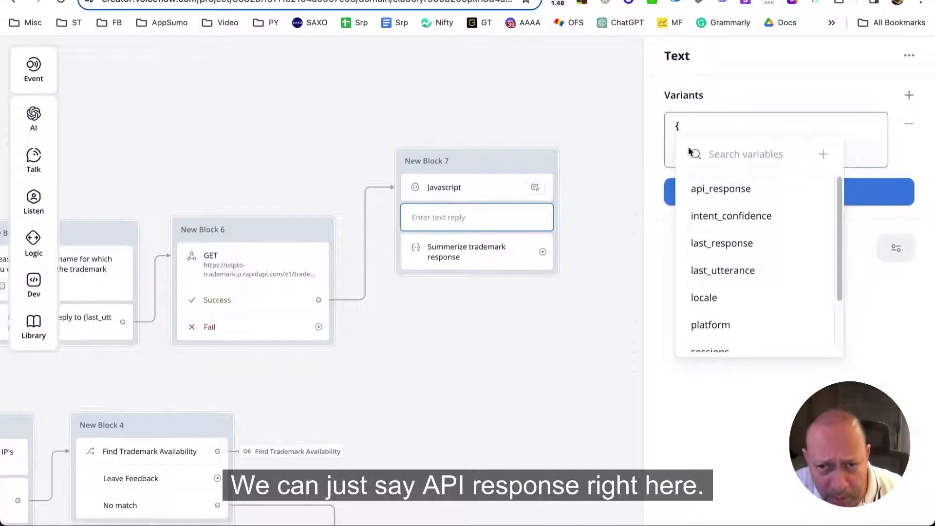
pyautogui.click(741, 189)
pyautogui.click(566, 361)
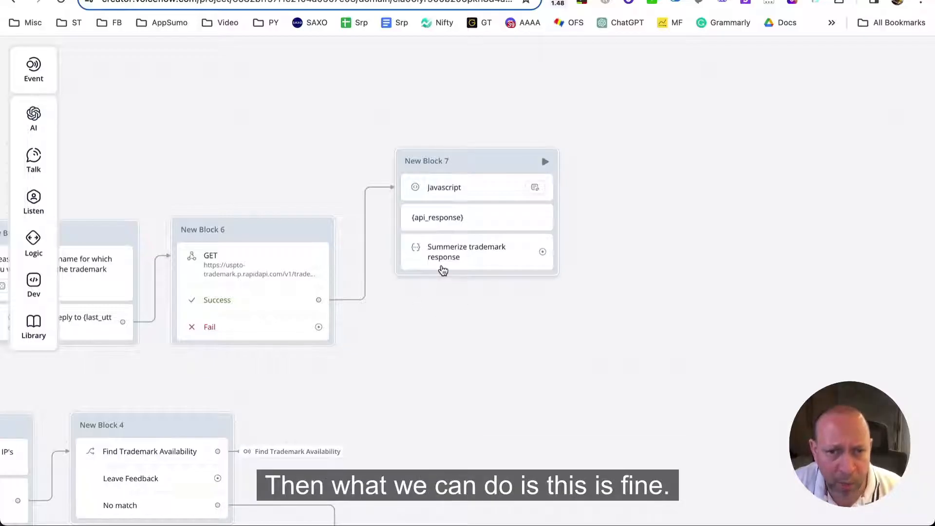
# Create a variable named api_output and apply the result of the "Summerize trademark response" Set AI step to it.
pyautogui.click(434, 245)
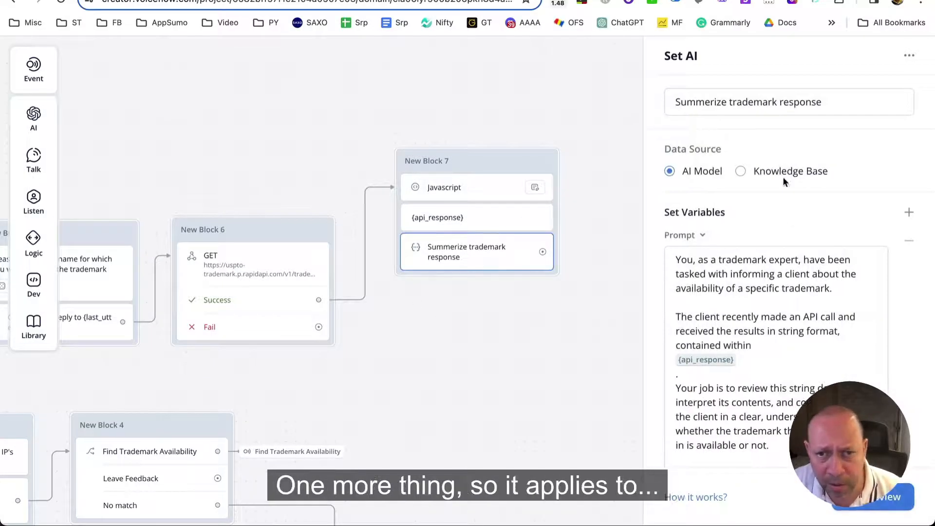
pyautogui.scroll(-6, 782, 176)
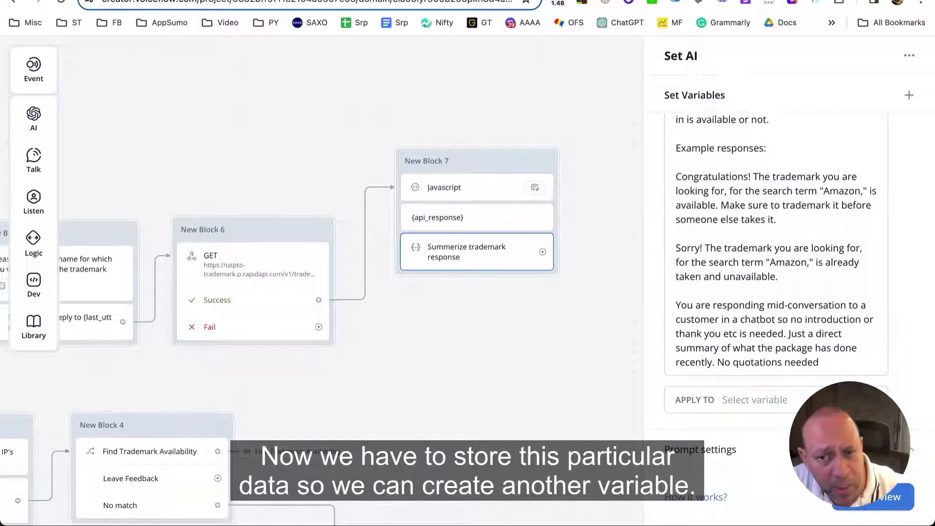
pyautogui.click(731, 400)
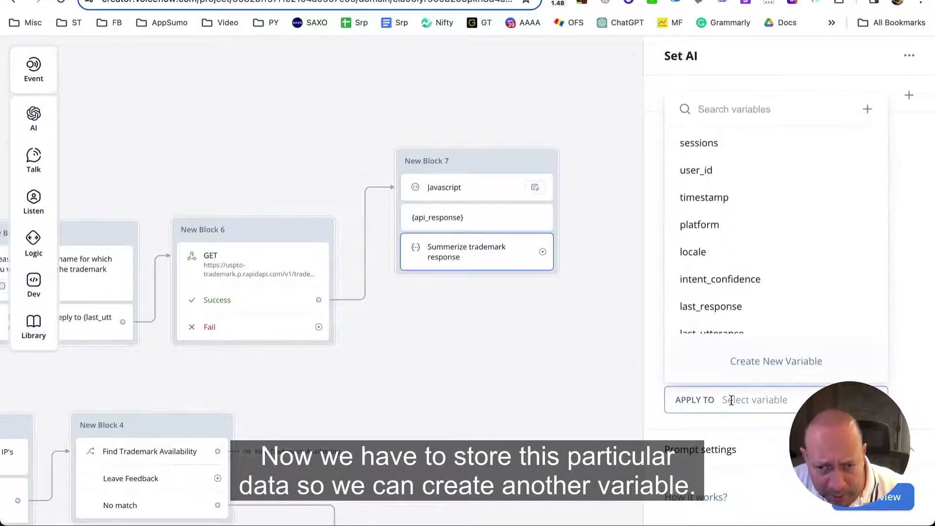
pyautogui.click(775, 365)
pyautogui.write('api_output')
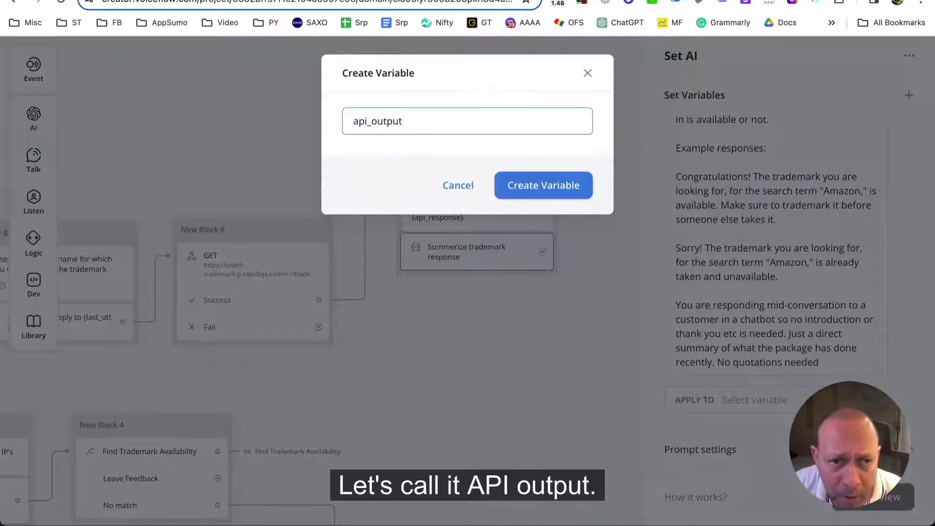
pyautogui.click(543, 186)
pyautogui.scroll(7, 737, 217)
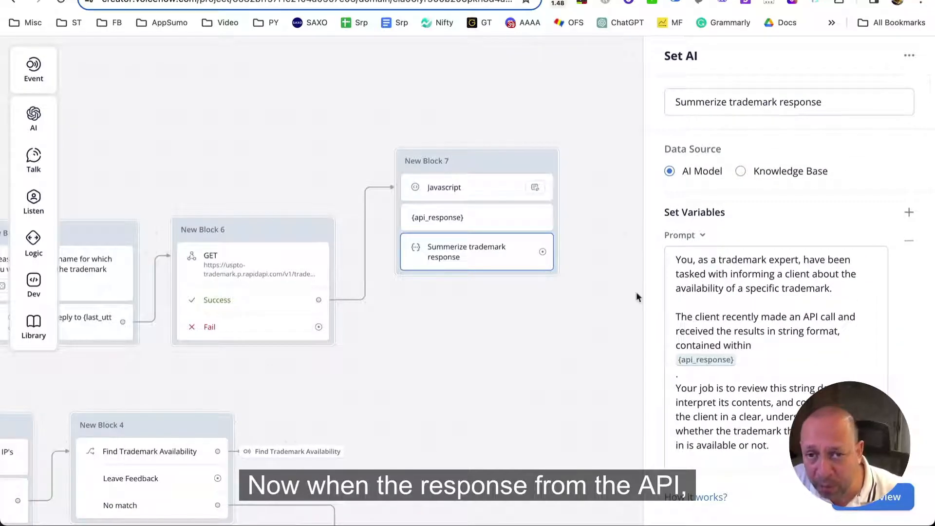
pyautogui.scroll(-7, 710, 300)
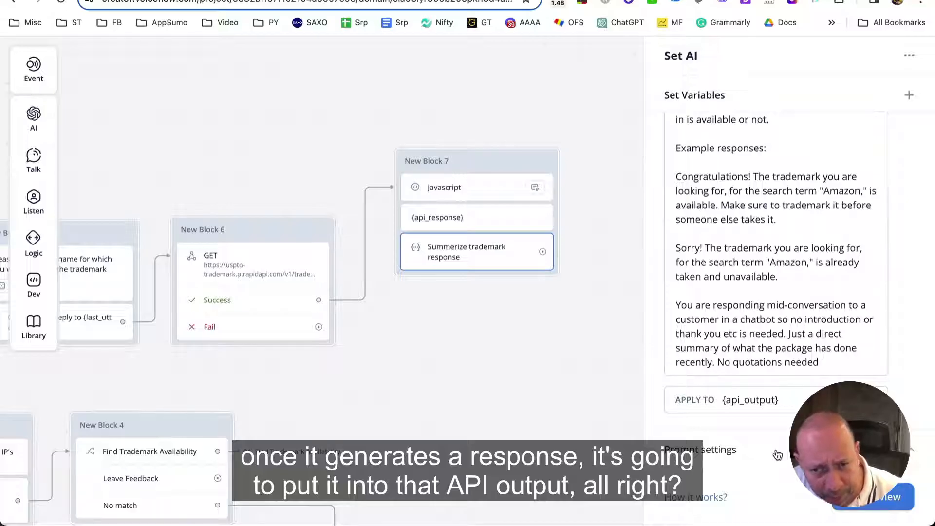
pyautogui.scroll(4, 778, 455)
pyautogui.click(540, 305)
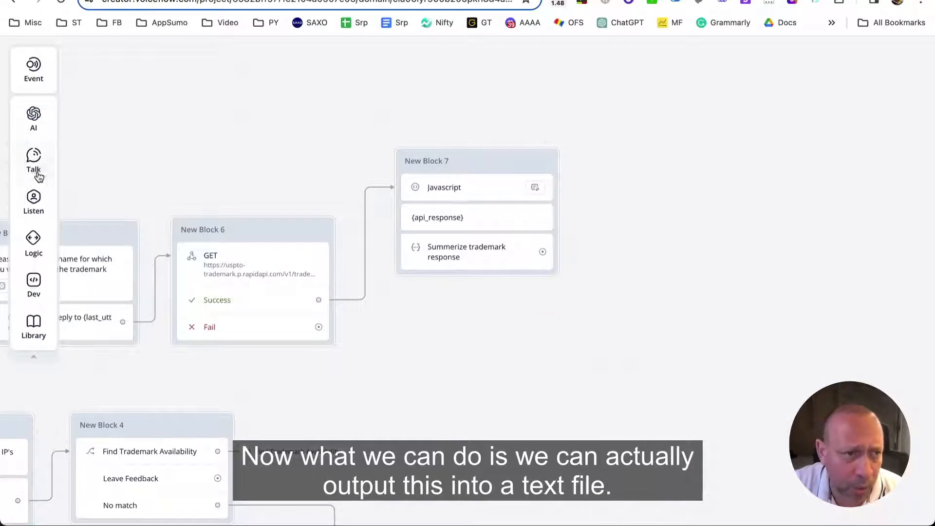
# Add a Text step that outputs {api_output} below the Set AI step in New Block 7.
pyautogui.moveTo(39, 177)
pyautogui.moveTo(92, 160); pyautogui.dragTo(477, 255)
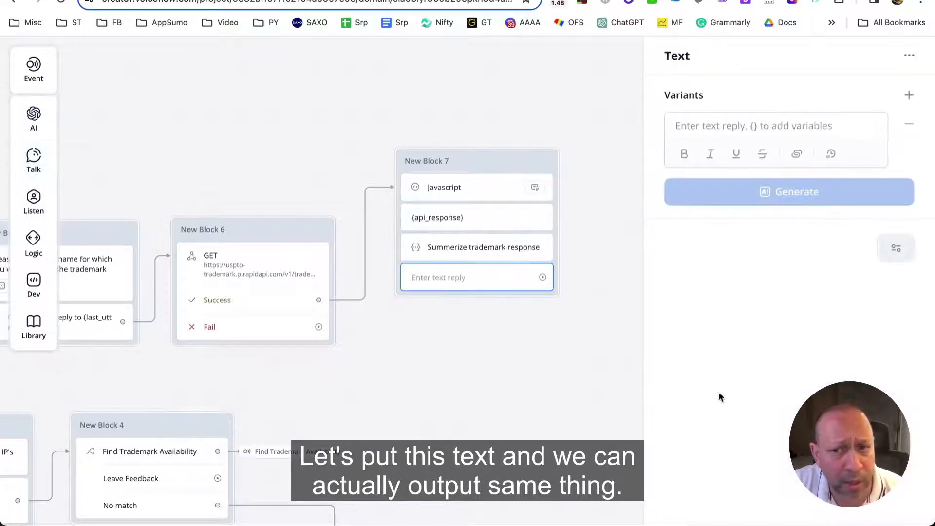
pyautogui.click(745, 129)
pyautogui.write('{api')
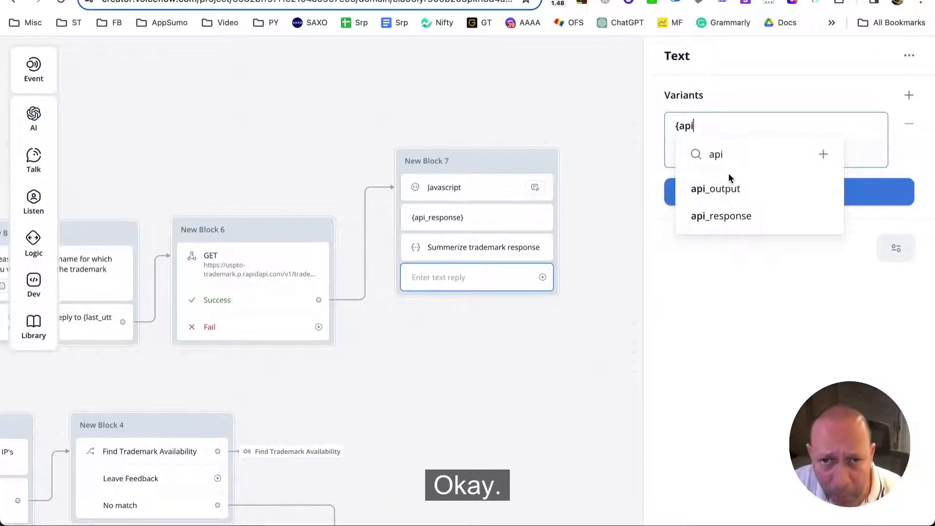
pyautogui.click(728, 188)
pyautogui.click(557, 317)
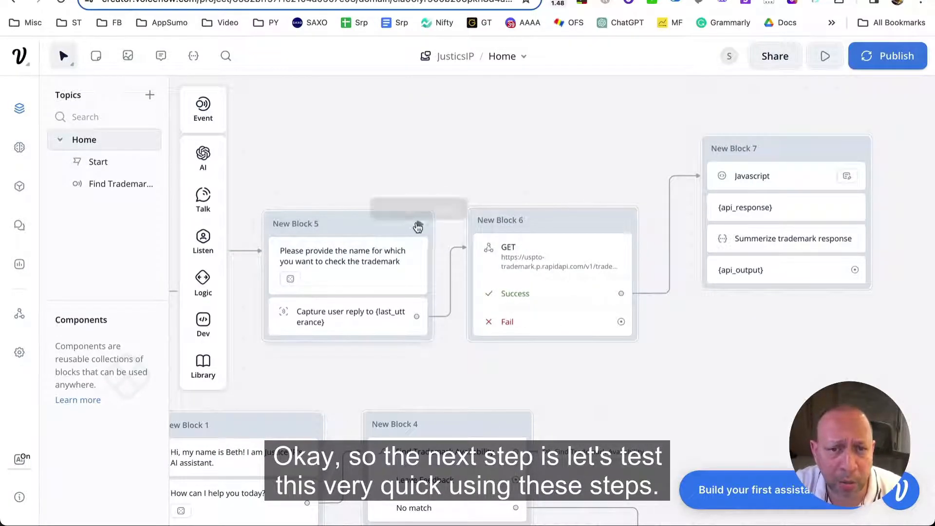
# Start a prototype test from New Block 5 and turn off Debug Mode.
pyautogui.click(418, 226)
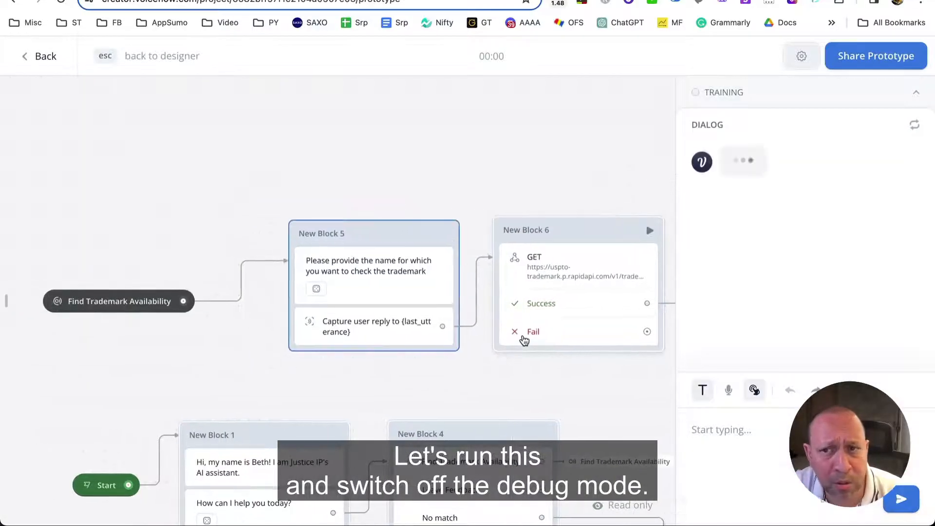
pyautogui.click(801, 56)
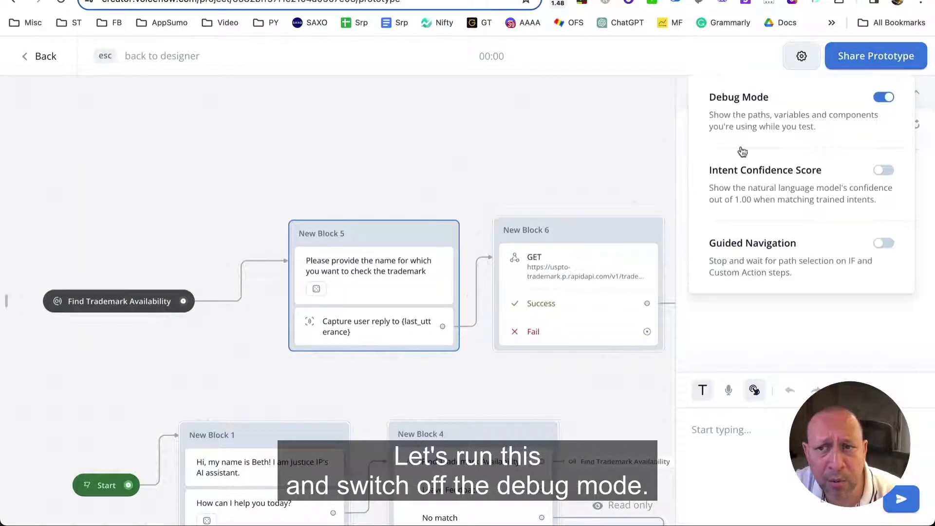
pyautogui.click(882, 97)
pyautogui.click(563, 127)
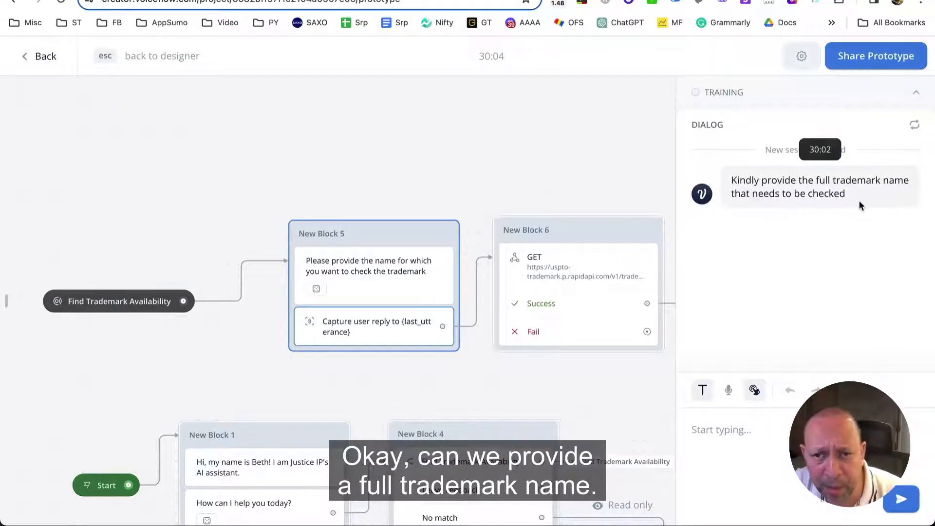
# Submit "Apple" as the trademark name in the test dialog and review the path and replies through New Block 7.
pyautogui.click(779, 430)
pyautogui.write('App')
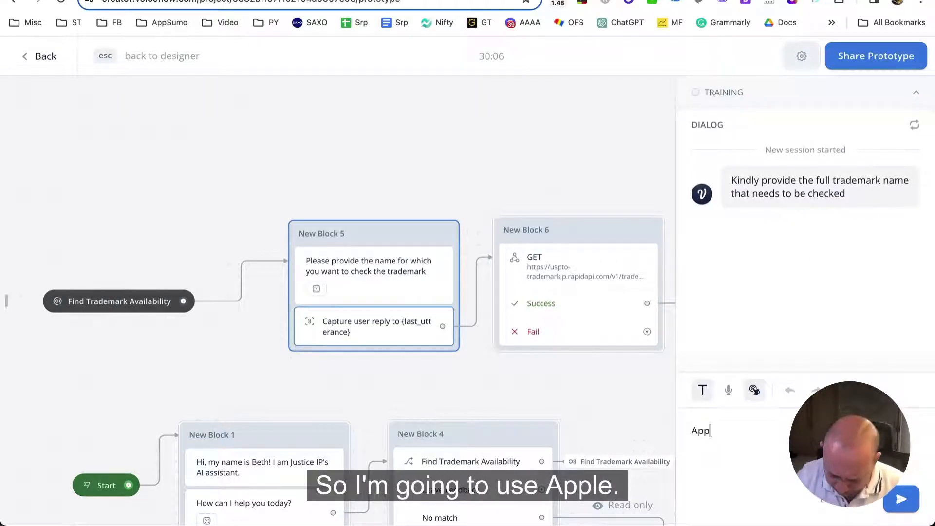
pyautogui.write('le')
pyautogui.press('Return')
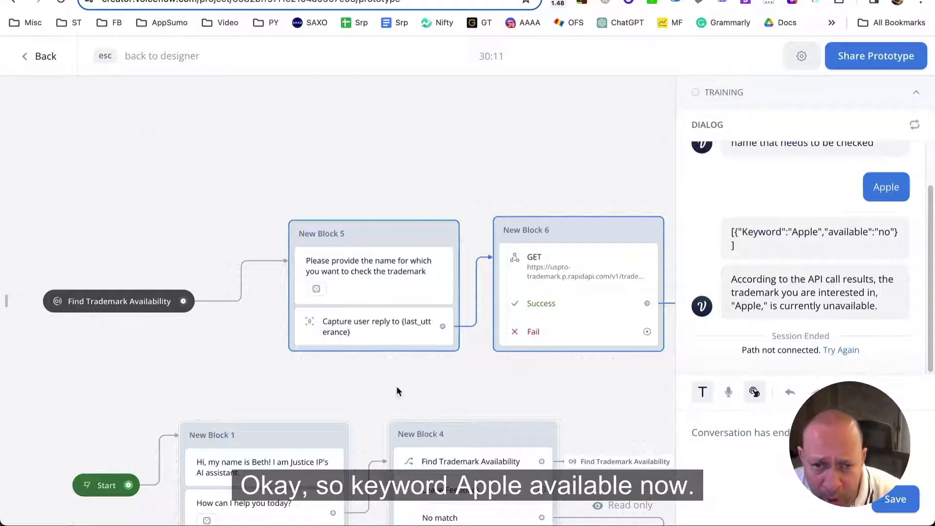
pyautogui.hscroll(10, 314, 359)
pyautogui.moveTo(253, 372); pyautogui.dragTo(252, 380)
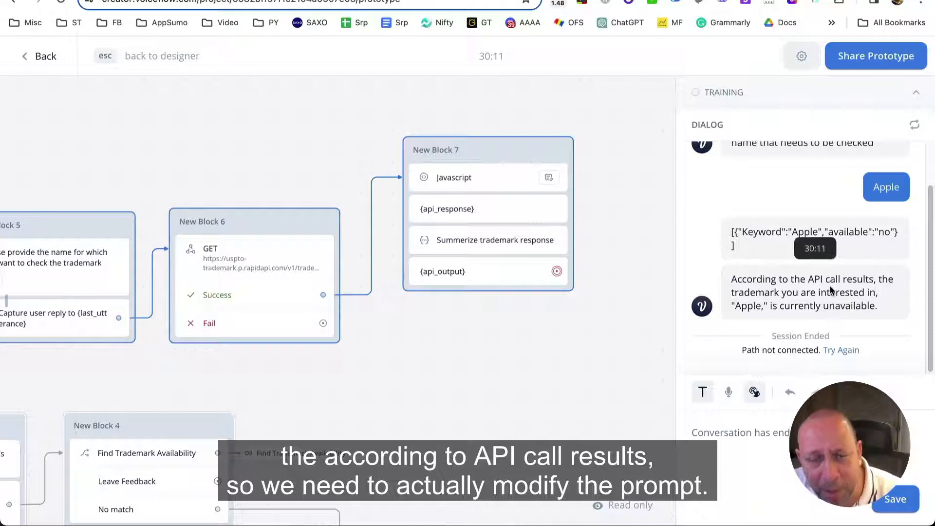
# Append the line Dont add "according to this" etc in the response. to the Set AI step's prompt, after a blank line.
pyautogui.click(497, 256)
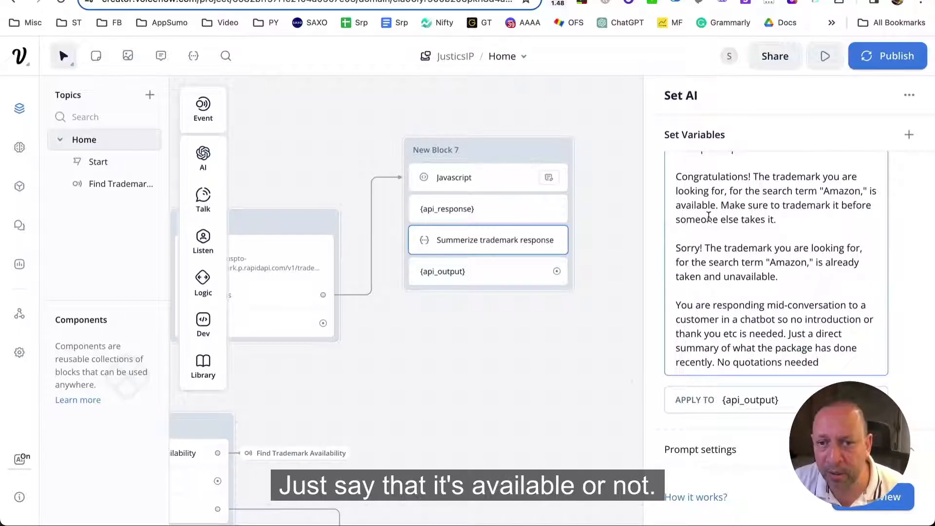
pyautogui.press('Return')
pyautogui.press('Return')
pyautogui.write('Dont add "according to this etc" in the response.')
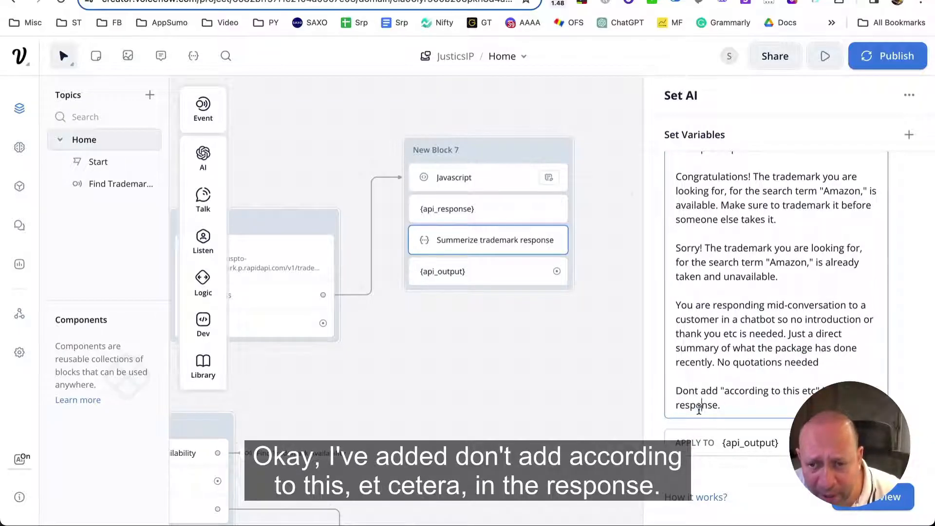
pyautogui.moveTo(754, 409); pyautogui.dragTo(682, 378)
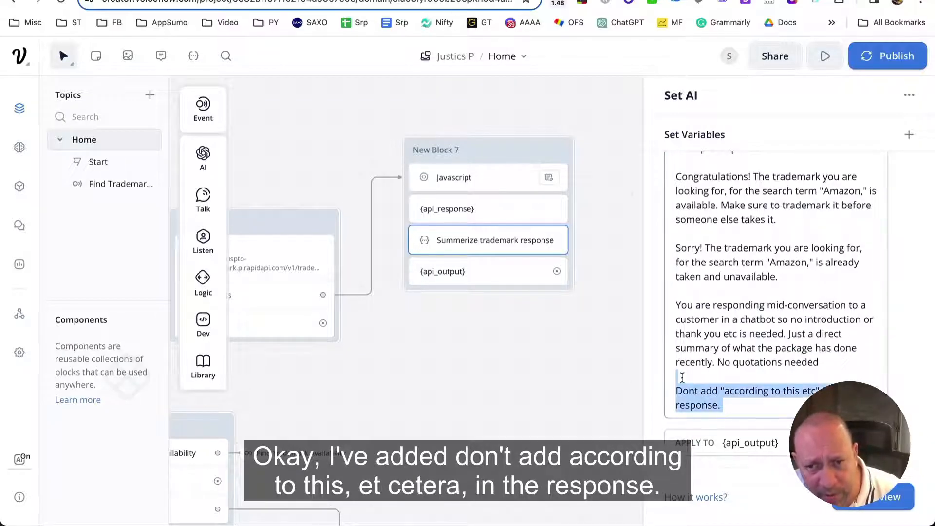
pyautogui.click(703, 412)
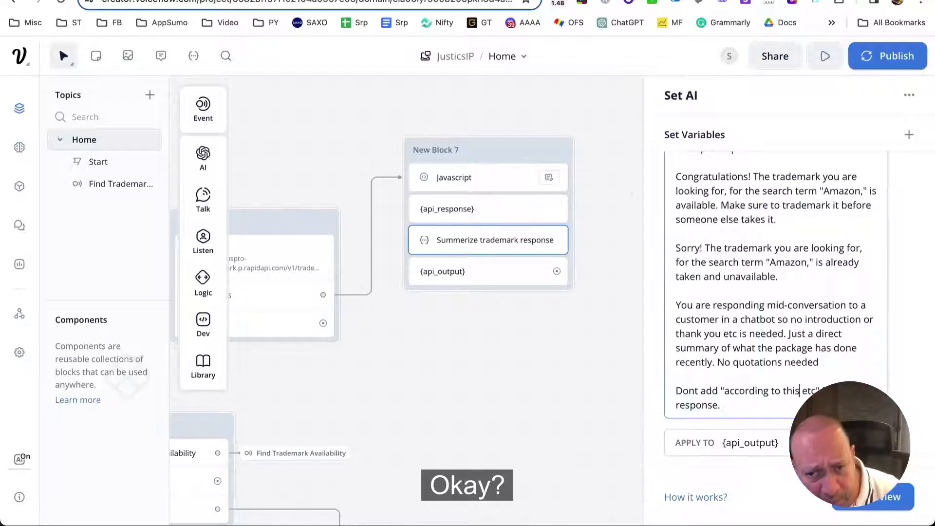
pyautogui.write('"')
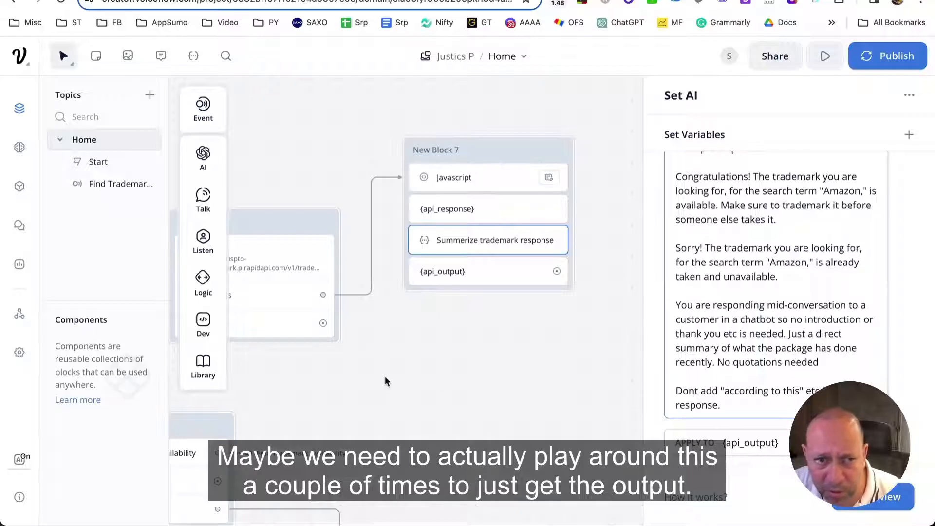
# Test the flow from New Block 5 with the trademark name "Barclays", check the reply, and return to the designer.
pyautogui.moveTo(385, 378); pyautogui.dragTo(578, 376)
pyautogui.moveTo(491, 378); pyautogui.dragTo(600, 382)
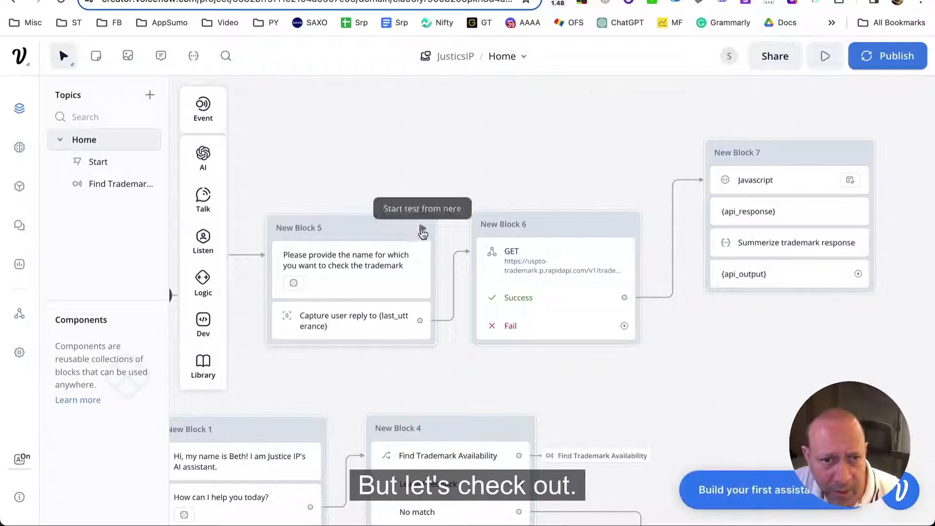
pyautogui.click(422, 231)
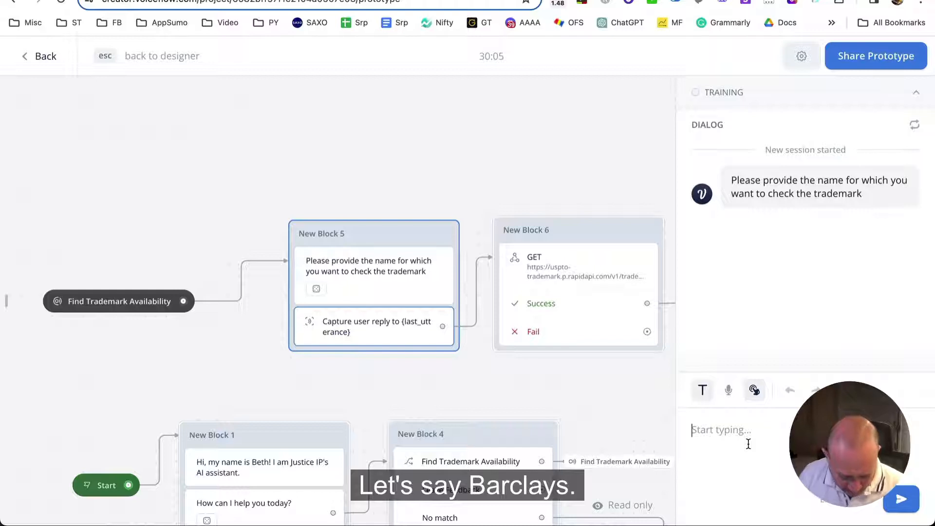
pyautogui.write('Barcla')
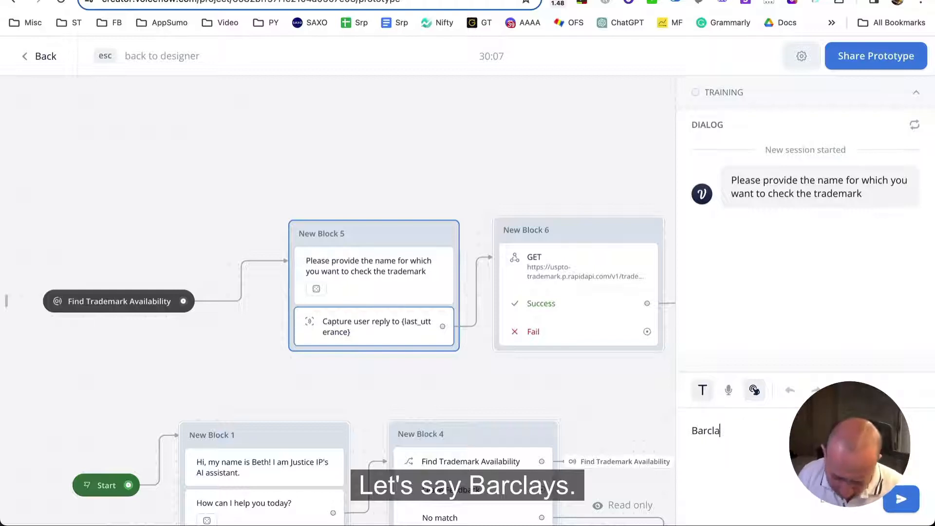
pyautogui.write('ys')
pyautogui.press('Return')
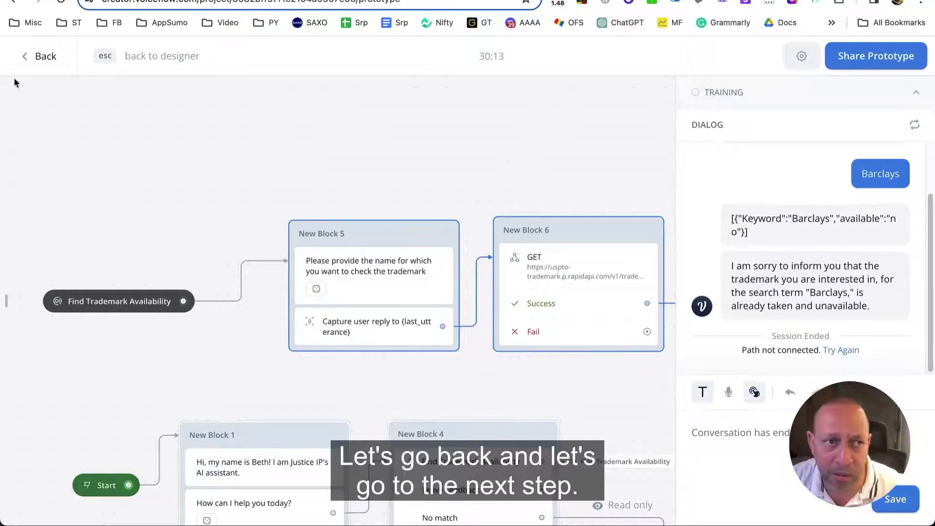
pyautogui.click(43, 56)
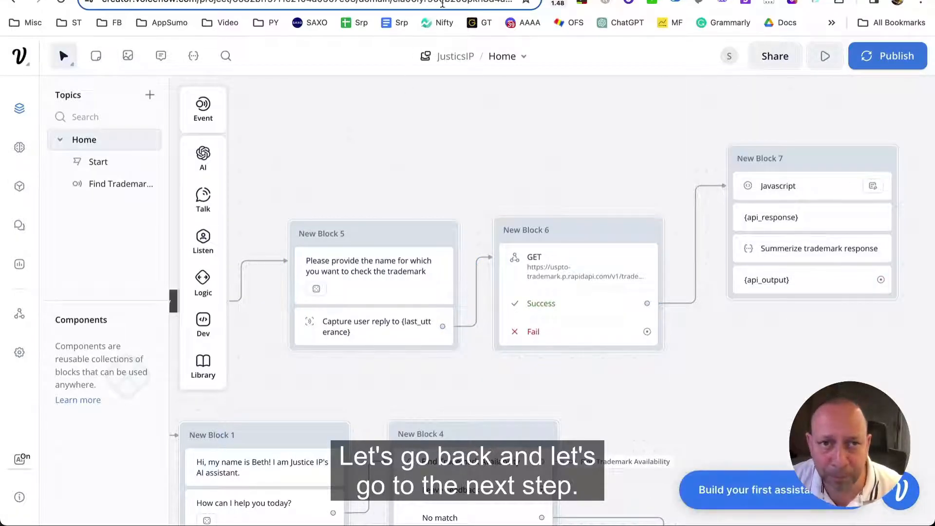
# Add a Text step in a new block on the GET request's Fail path and place it just below New Block 7.
pyautogui.hscroll(5, 348, 380)
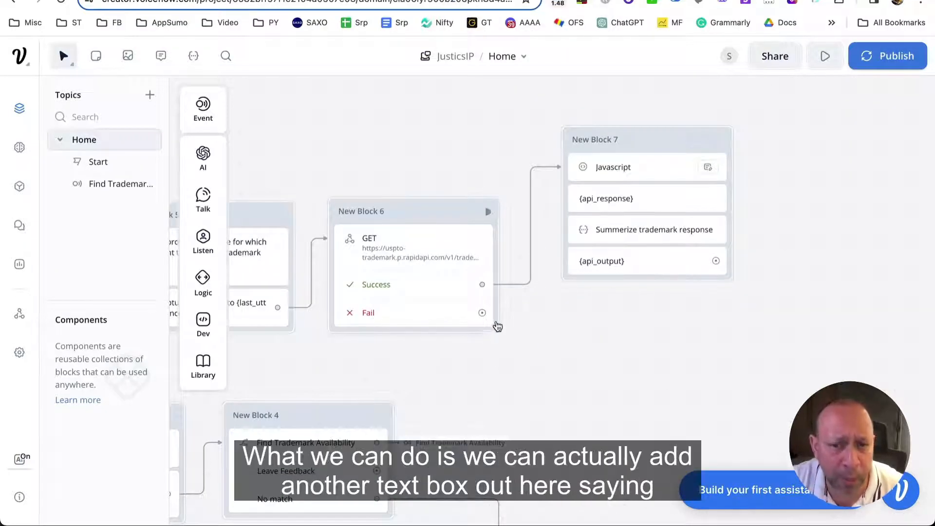
pyautogui.moveTo(482, 313); pyautogui.dragTo(560, 312)
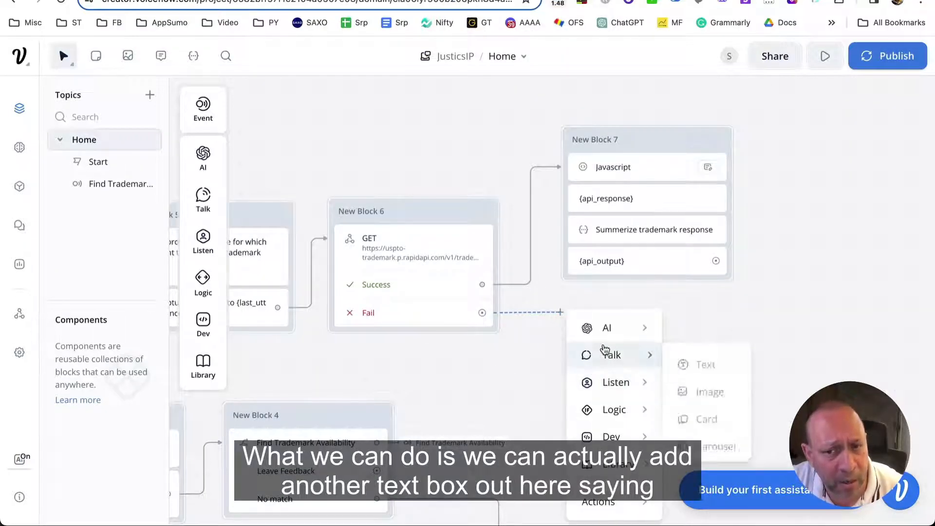
pyautogui.moveTo(616, 342)
pyautogui.moveTo(621, 361)
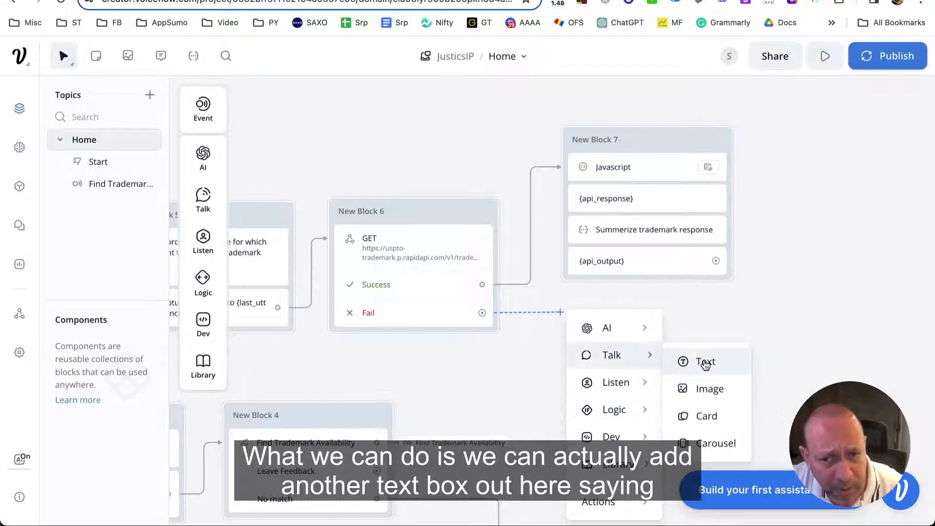
pyautogui.click(702, 379)
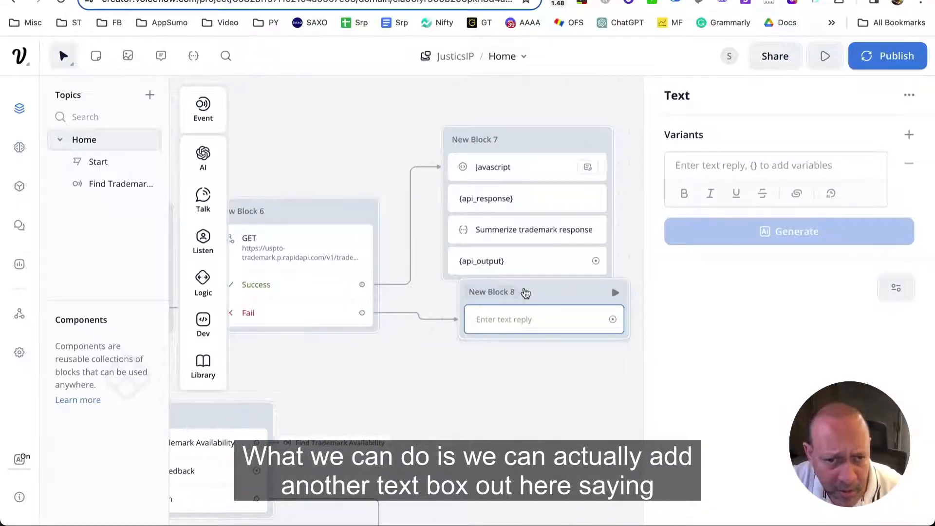
pyautogui.moveTo(526, 294); pyautogui.dragTo(505, 330)
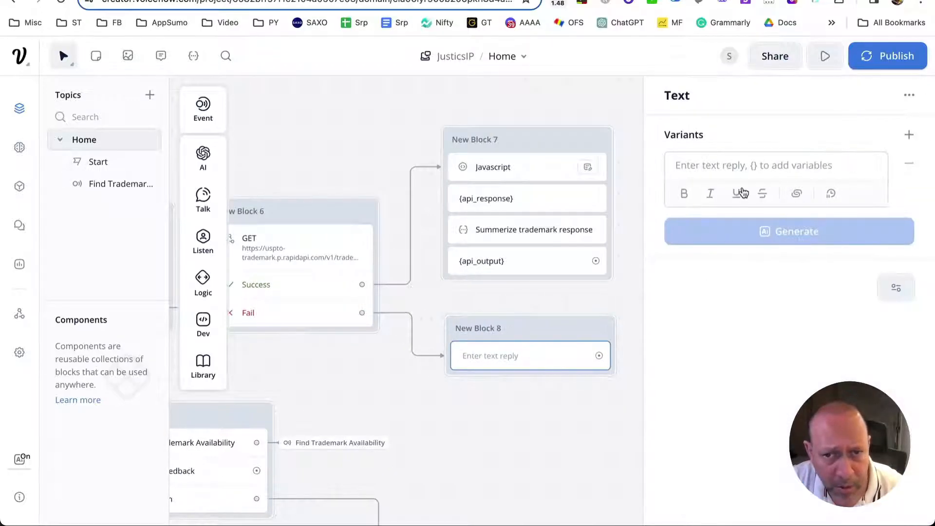
# Write the failure reply "Sorry, could not get the data from the APi" in New Block 8.
pyautogui.click(728, 168)
pyautogui.write('So')
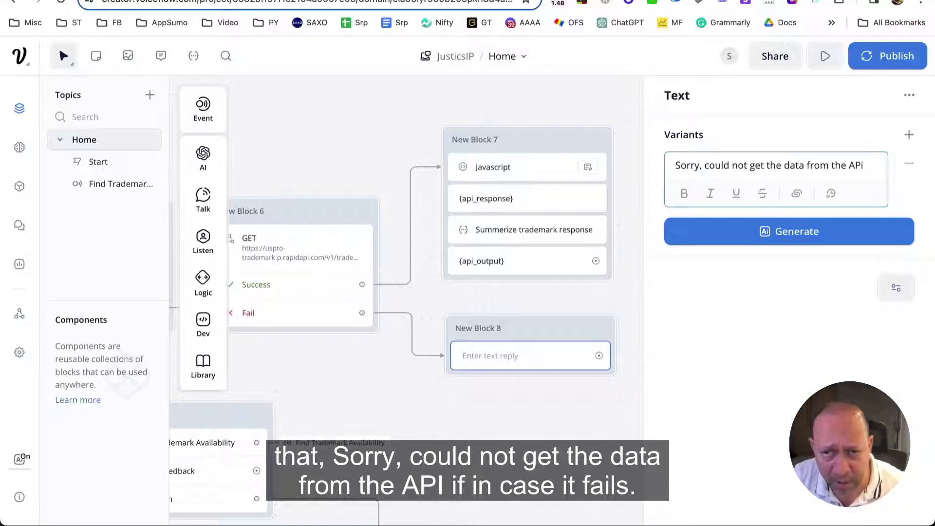
pyautogui.click(501, 403)
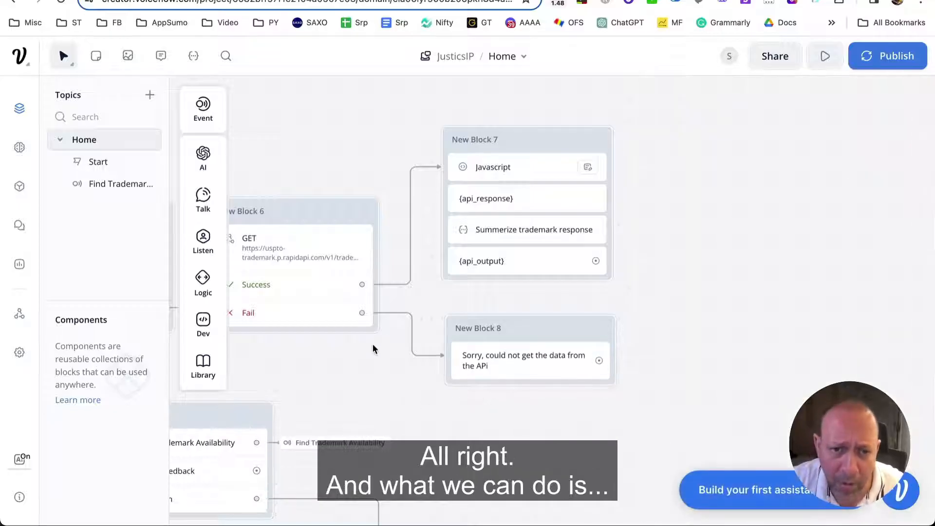
# Place a new standalone Text block in the empty canvas area between the trademark flow and the start flow.
pyautogui.moveTo(530, 430); pyautogui.dragTo(732, 354)
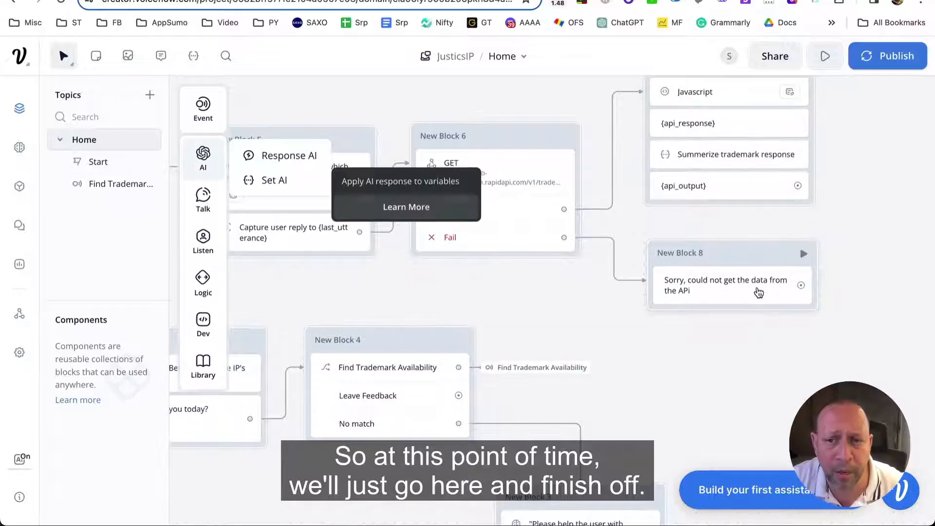
pyautogui.scroll(-2, 628, 300)
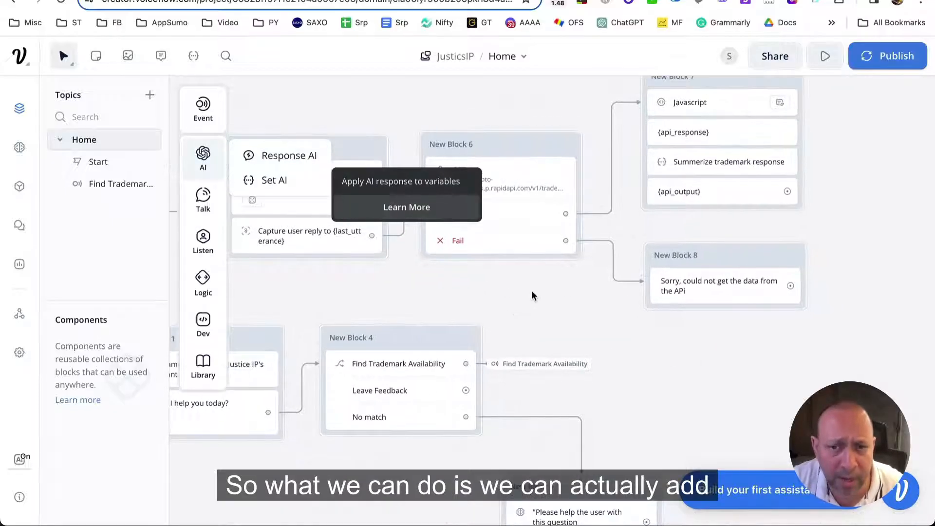
pyautogui.moveTo(533, 295); pyautogui.dragTo(703, 222)
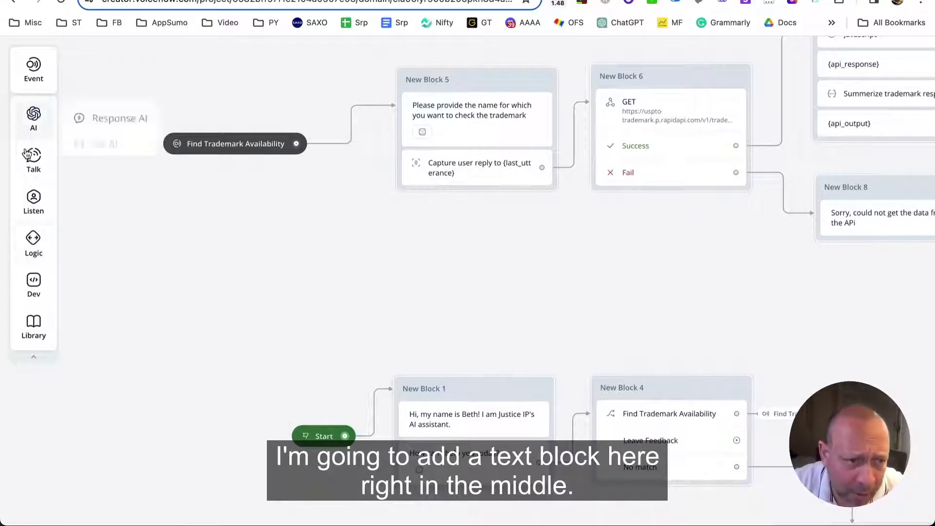
pyautogui.moveTo(35, 190)
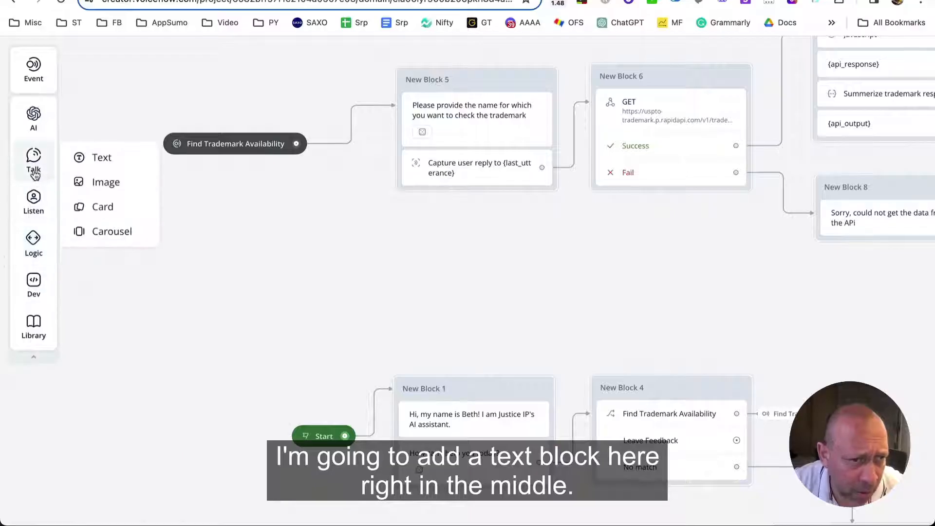
pyautogui.moveTo(101, 156); pyautogui.dragTo(586, 298)
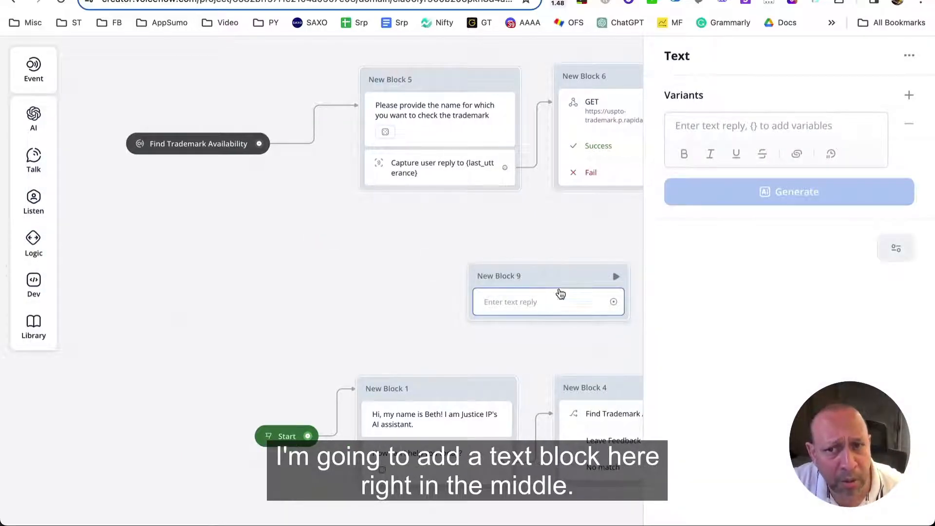
# Write "Is there anything else i can help you with?" in New Block 9 and generate additional AI variants of it.
pyautogui.click(724, 122)
pyautogui.write('Is the')
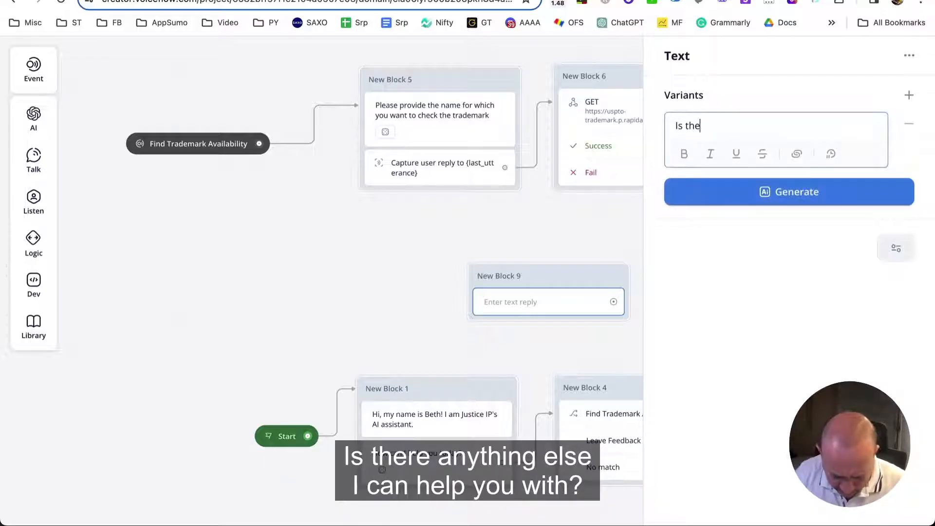
pyautogui.write('re anything else i can help')
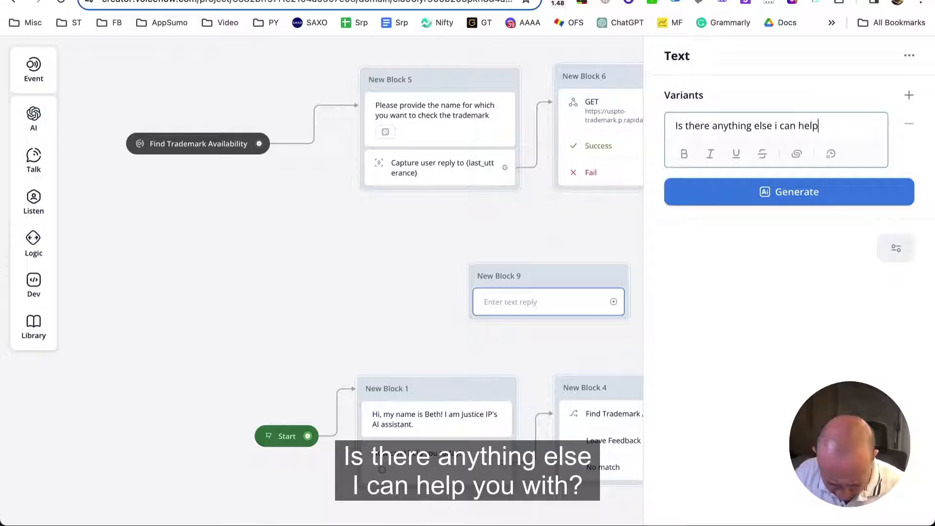
pyautogui.write(' you with?')
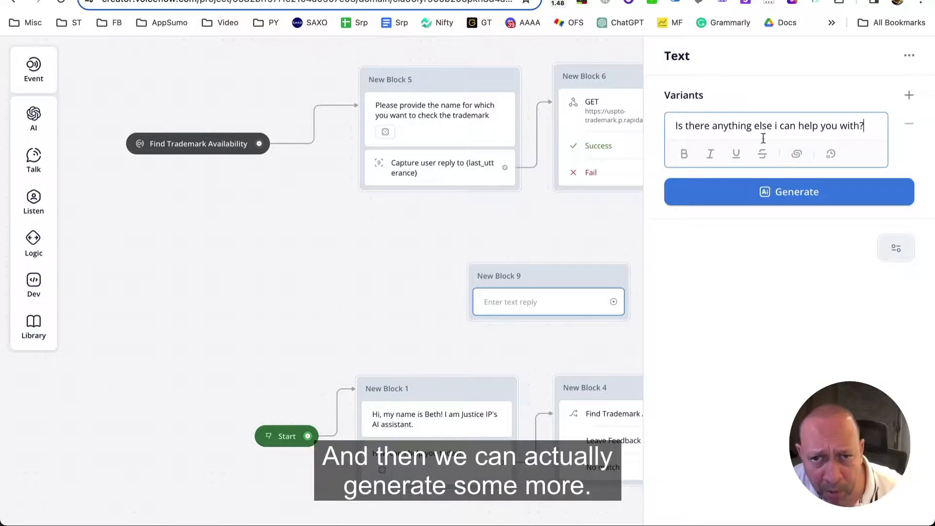
pyautogui.click(779, 192)
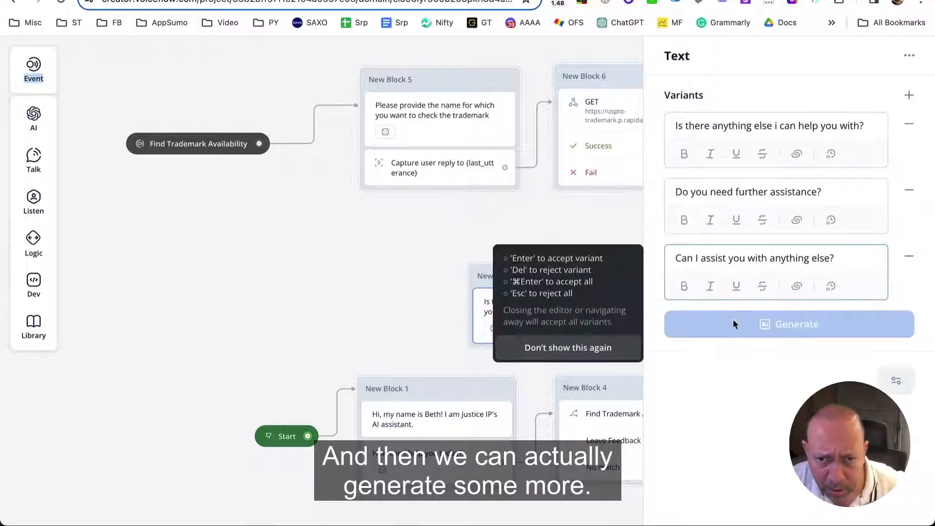
pyautogui.click(406, 218)
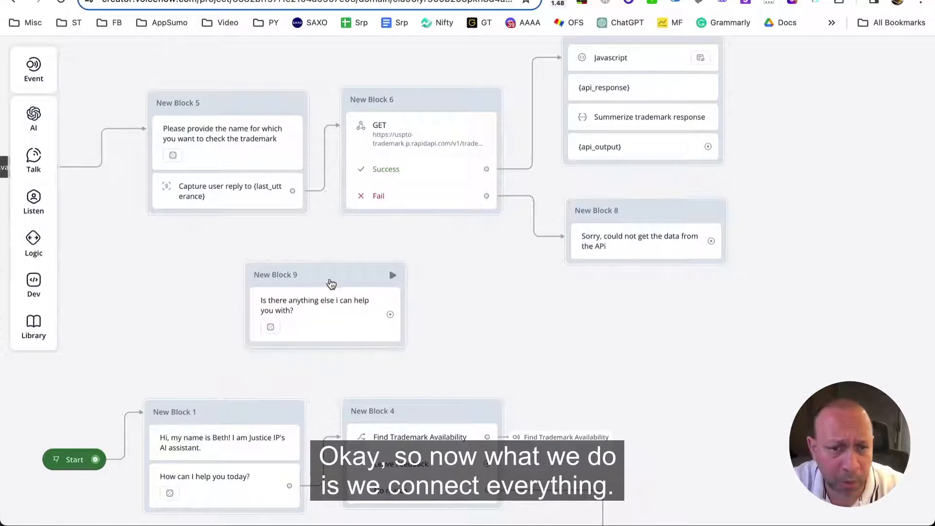
# Shift New Block 9 slightly and connect both New Block 7's {api_output} step and New Block 8's failure reply to it.
pyautogui.moveTo(335, 279); pyautogui.dragTo(370, 289)
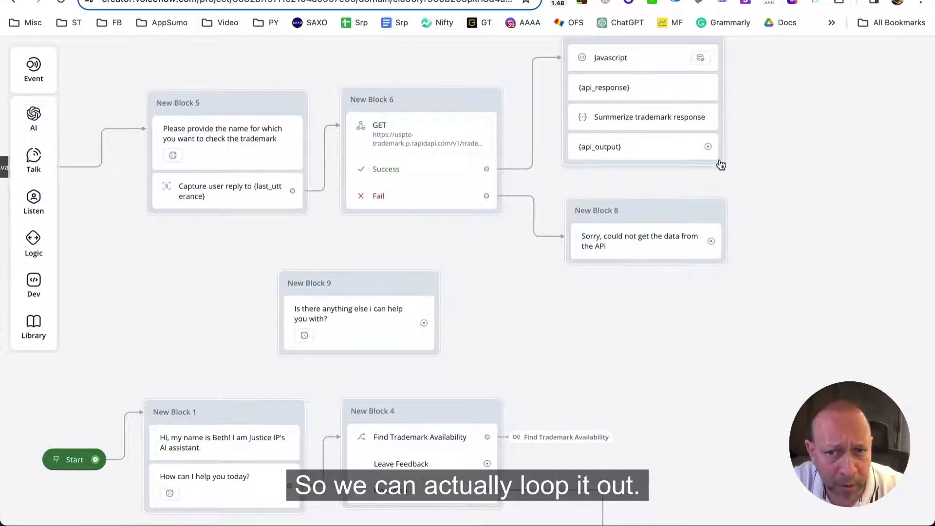
pyautogui.click(720, 165)
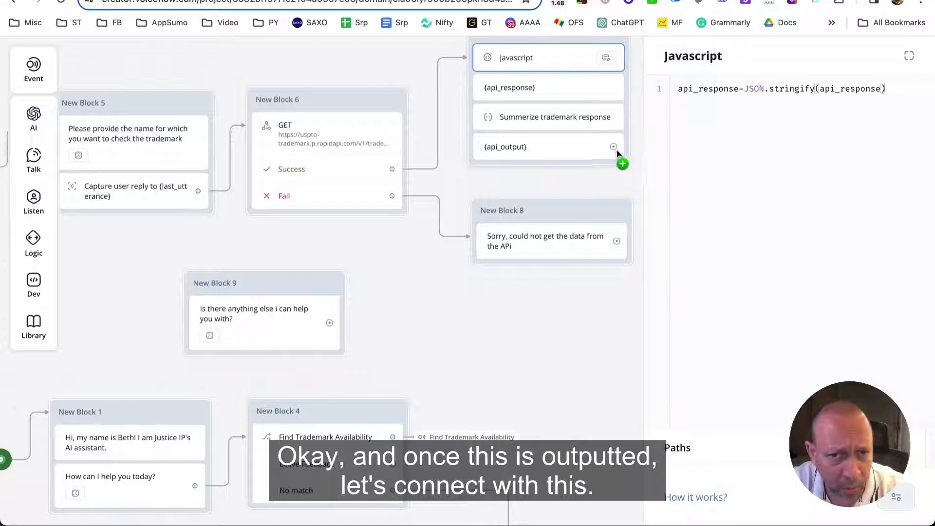
pyautogui.moveTo(617, 152); pyautogui.dragTo(268, 278)
pyautogui.moveTo(616, 241); pyautogui.dragTo(339, 309)
pyautogui.click(339, 312)
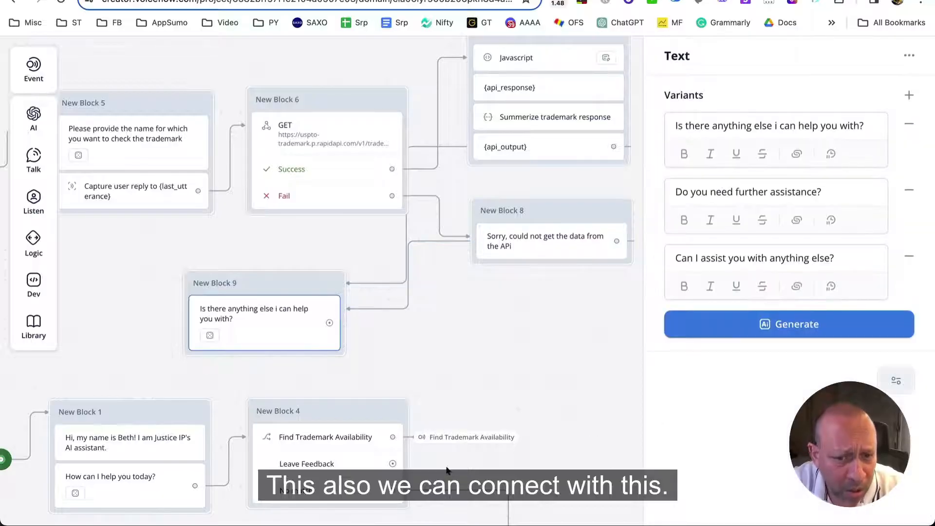
# Connect the output of New Block 3's Response AI step to New Block 9.
pyautogui.scroll(-2, 539, 415)
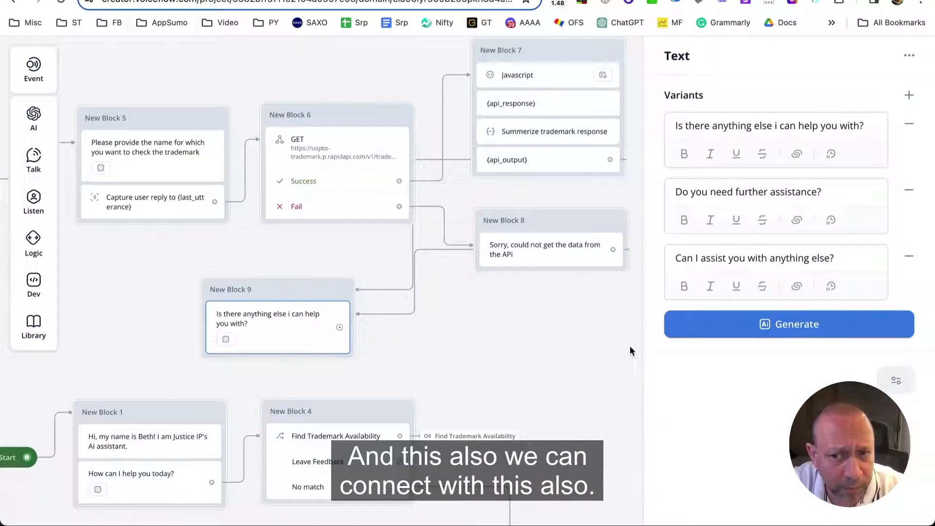
pyautogui.click(595, 333)
pyautogui.scroll(-5, 724, 200)
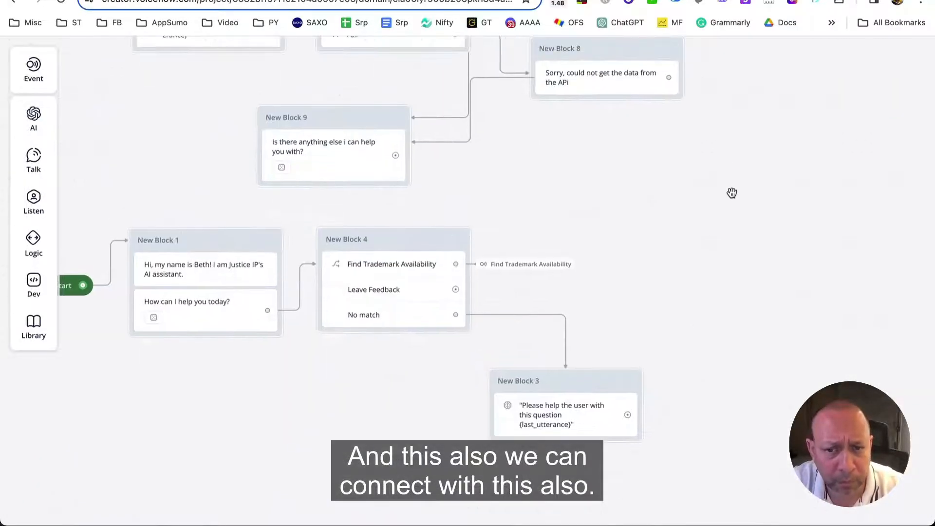
pyautogui.click(640, 416)
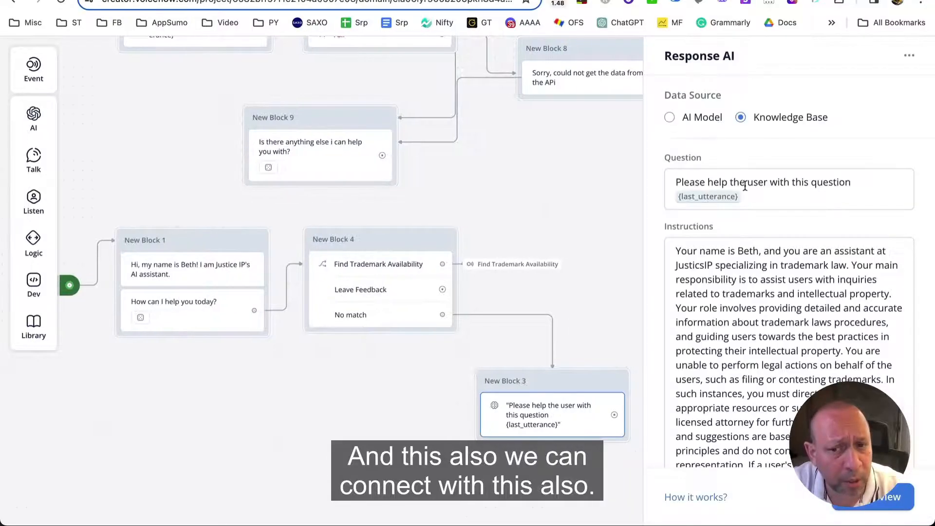
pyautogui.click(606, 235)
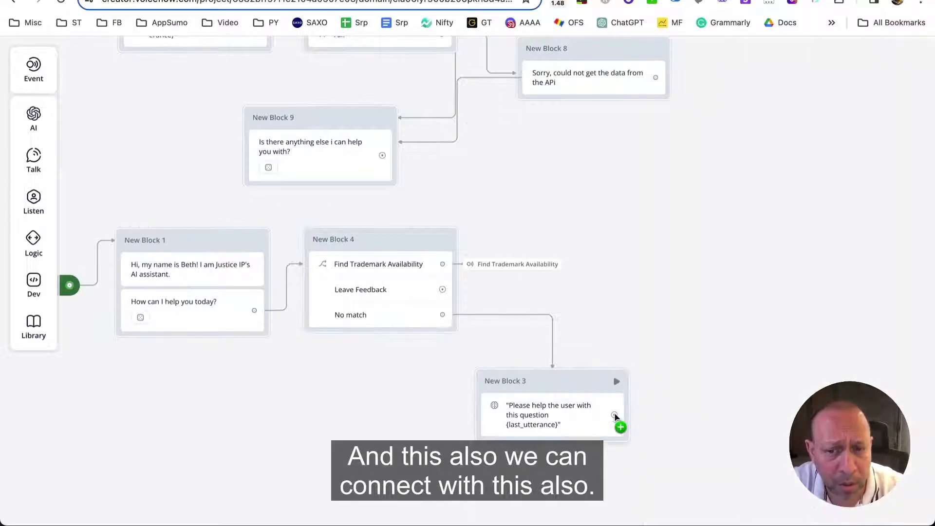
pyautogui.moveTo(614, 414); pyautogui.dragTo(392, 173)
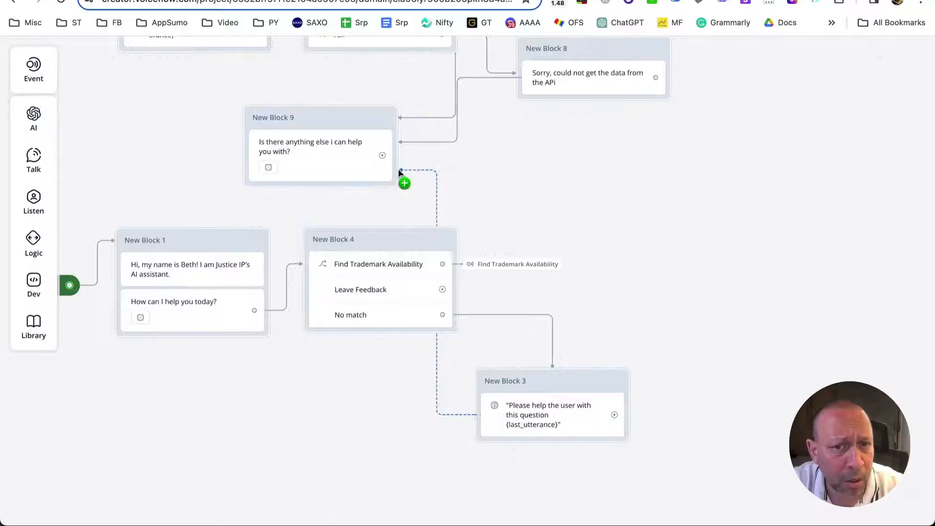
pyautogui.click(398, 169)
pyautogui.click(539, 183)
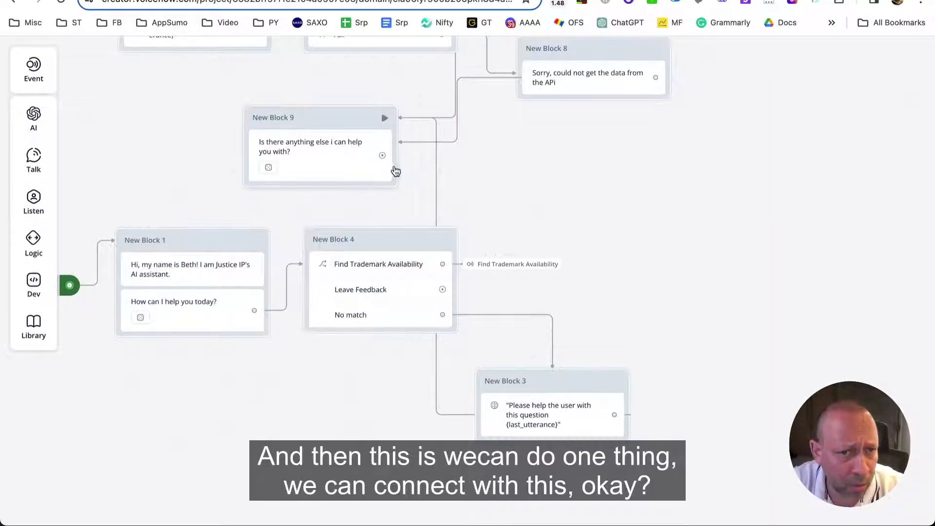
# Connect New Block 9's output to New Block 4 so the conversation loops back to the Choice step.
pyautogui.moveTo(381, 156); pyautogui.dragTo(382, 253)
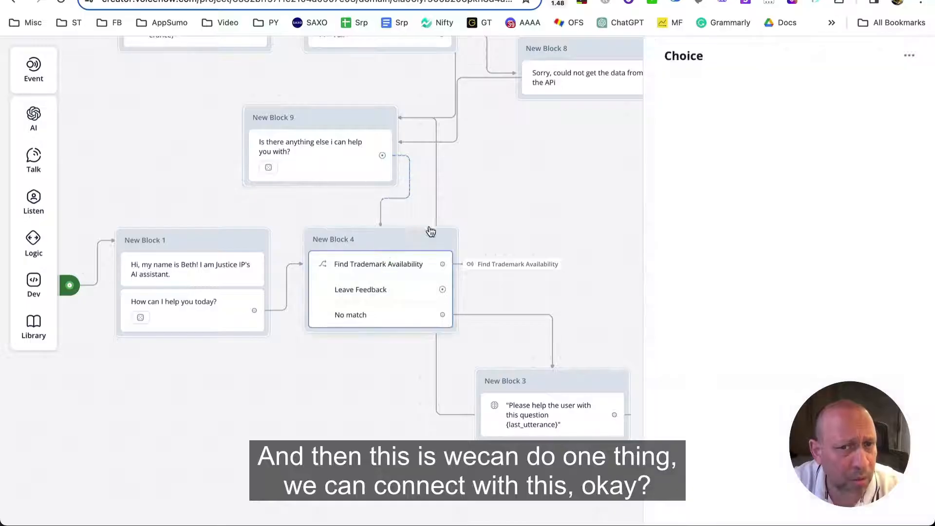
pyautogui.click(583, 194)
pyautogui.moveTo(657, 202); pyautogui.dragTo(758, 286)
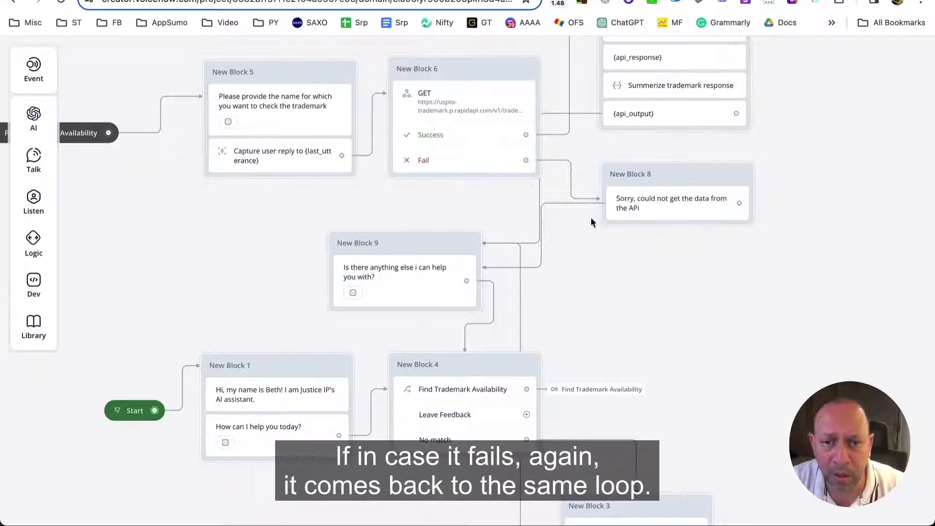
# Restore the full designer interface and run a prototype test of the whole assistant from Start.
pyautogui.scroll(-3, 770, 215)
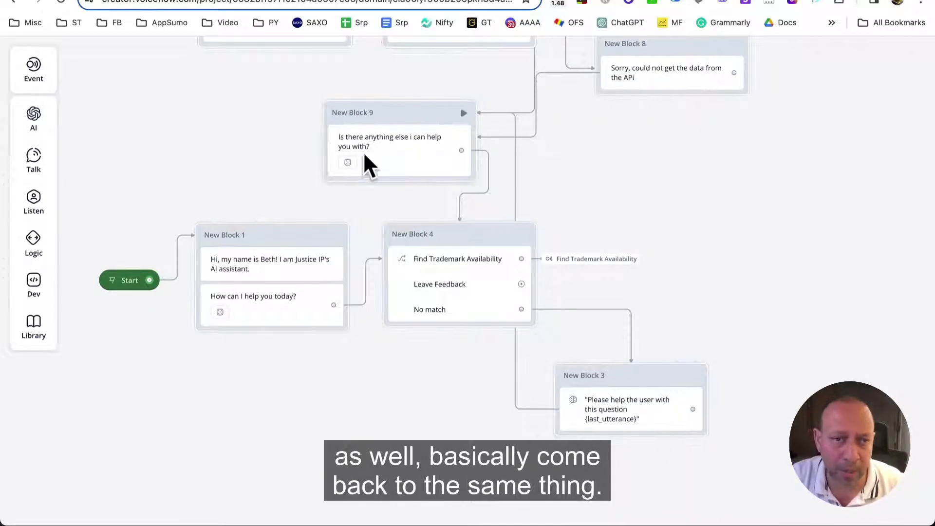
pyautogui.scroll(1, 687, 259)
pyautogui.moveTo(687, 259); pyautogui.dragTo(699, 300)
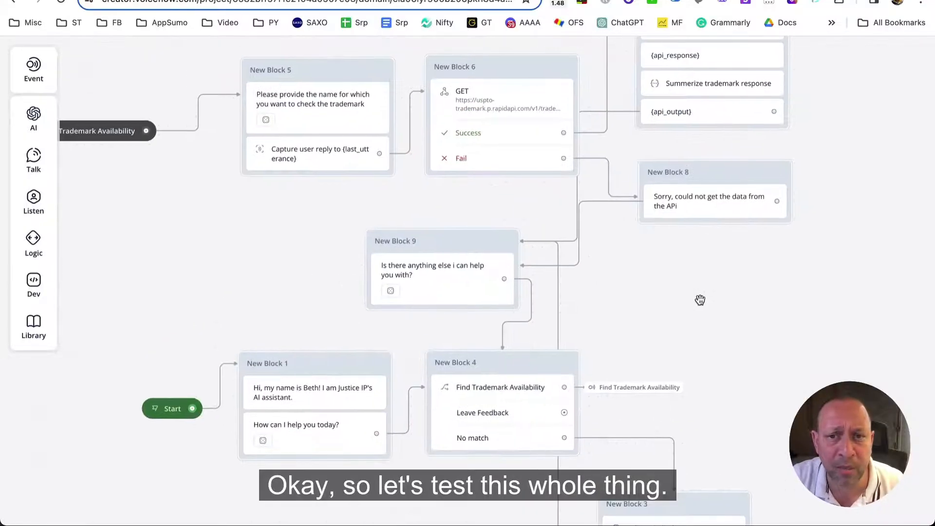
pyautogui.moveTo(219, 209); pyautogui.dragTo(270, 146)
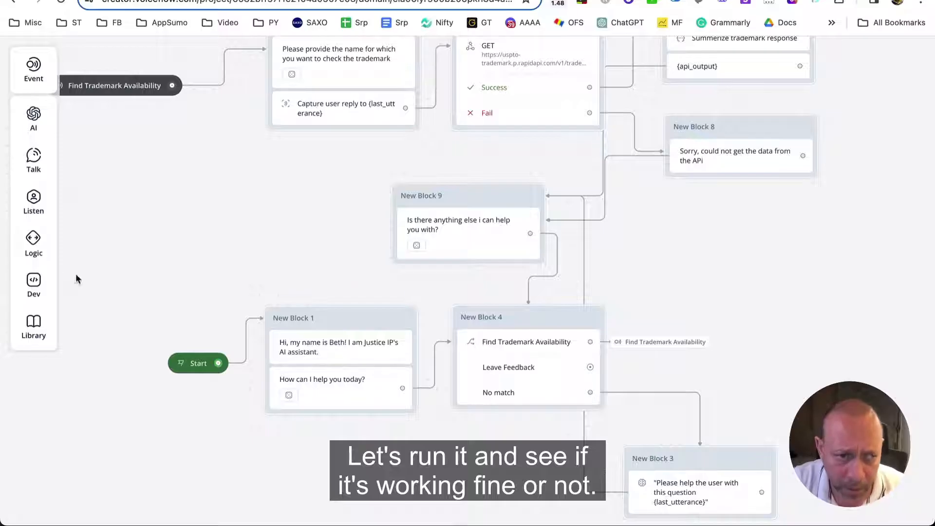
pyautogui.moveTo(859, 123); pyautogui.dragTo(833, 188)
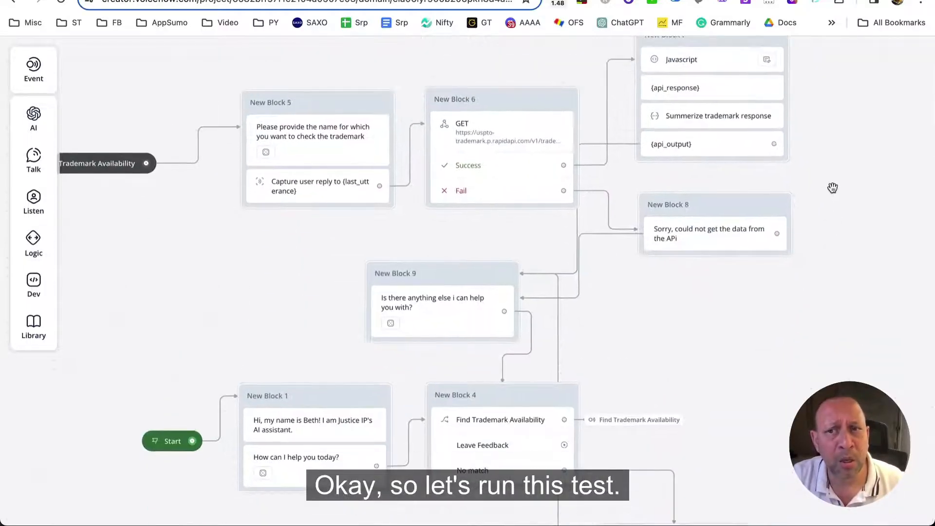
pyautogui.press('super+backslash')
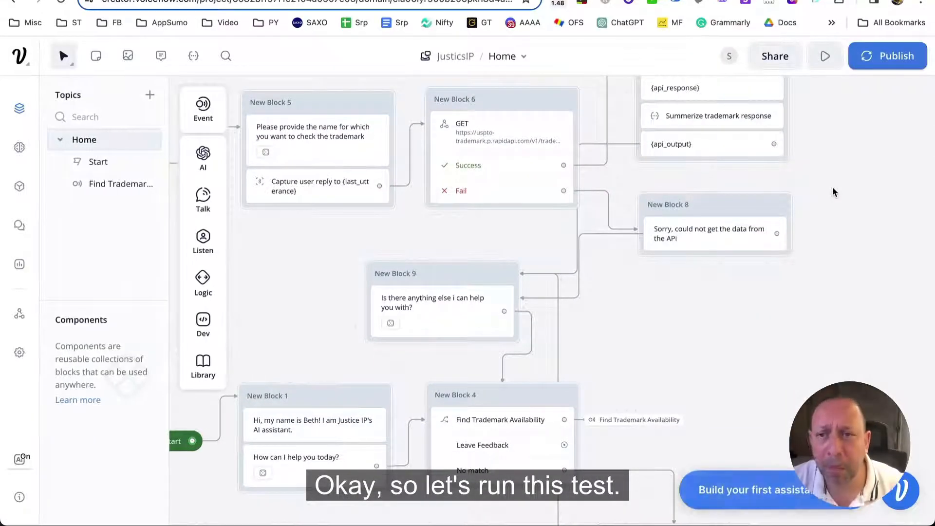
pyautogui.click(828, 49)
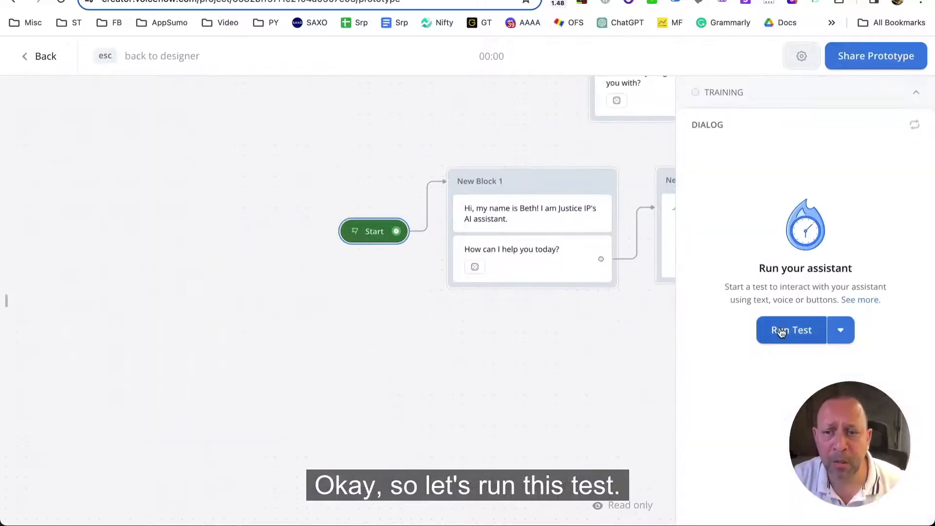
pyautogui.click(779, 330)
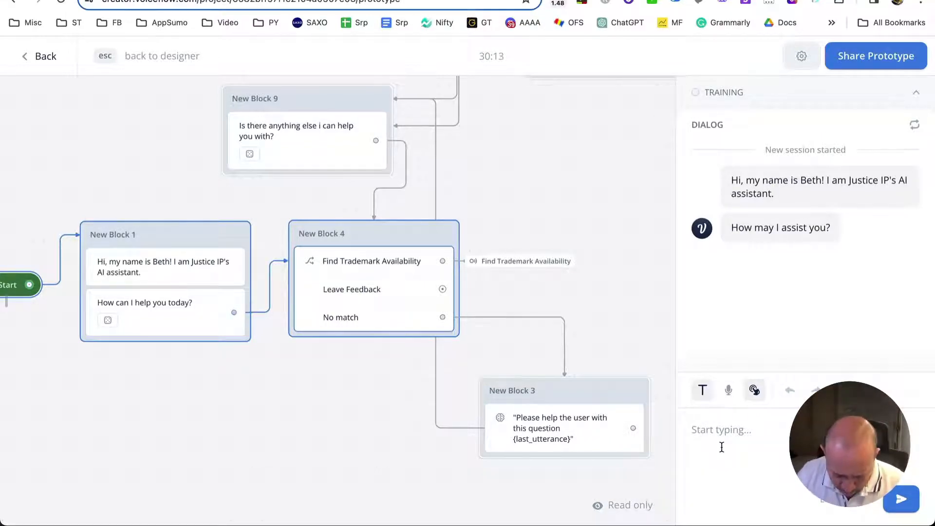
# Ask the prototype "How do i file for a trademark? What is the procedure", review its full reply, and return to the designer.
pyautogui.write('how do i file for a trad')
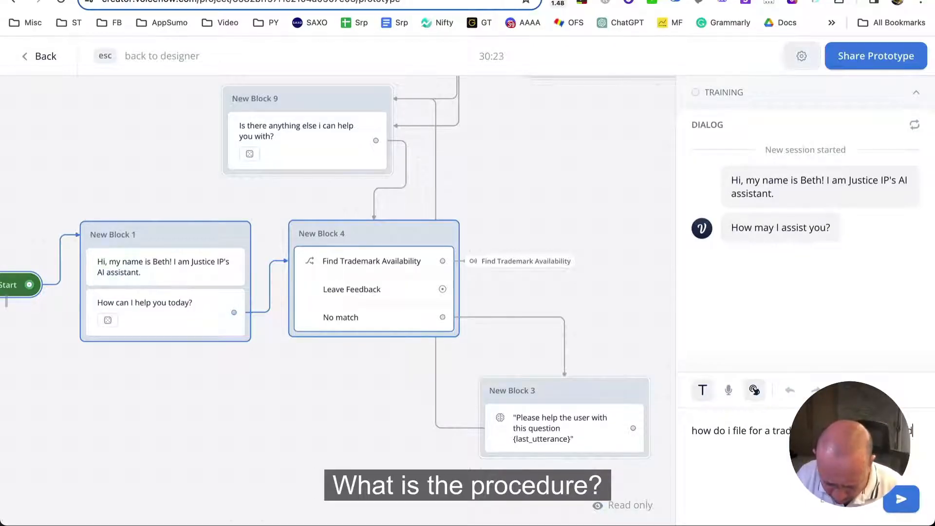
pyautogui.write('ure')
pyautogui.press('Return')
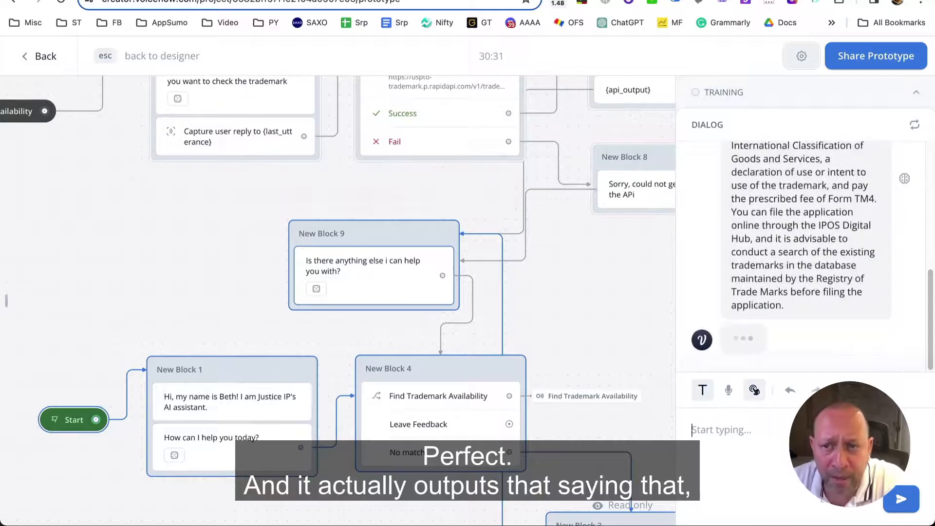
pyautogui.scroll(10, 784, 258)
pyautogui.scroll(-3, 760, 242)
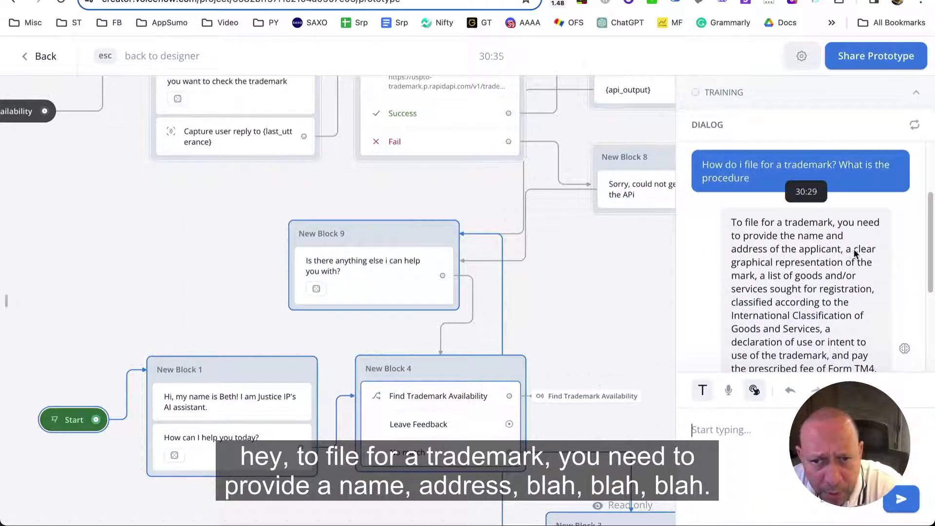
pyautogui.scroll(-3, 807, 264)
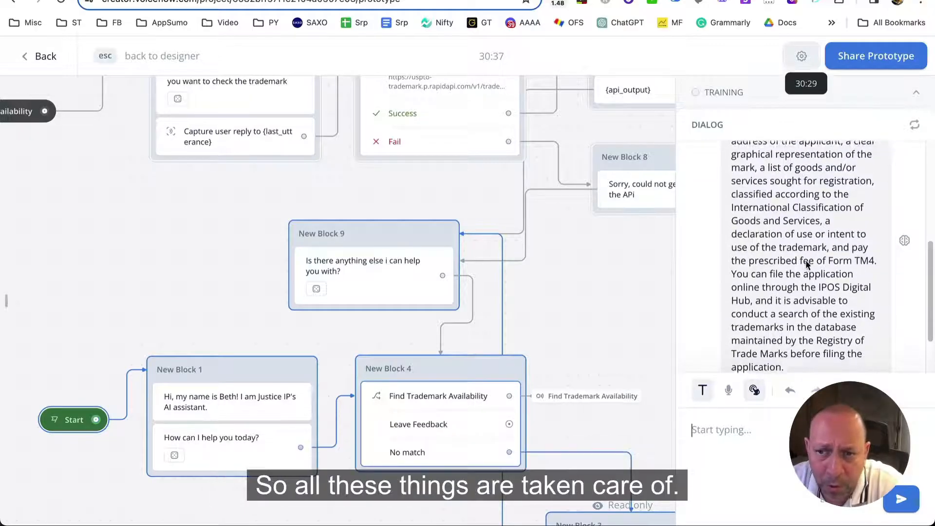
pyautogui.scroll(-2, 807, 265)
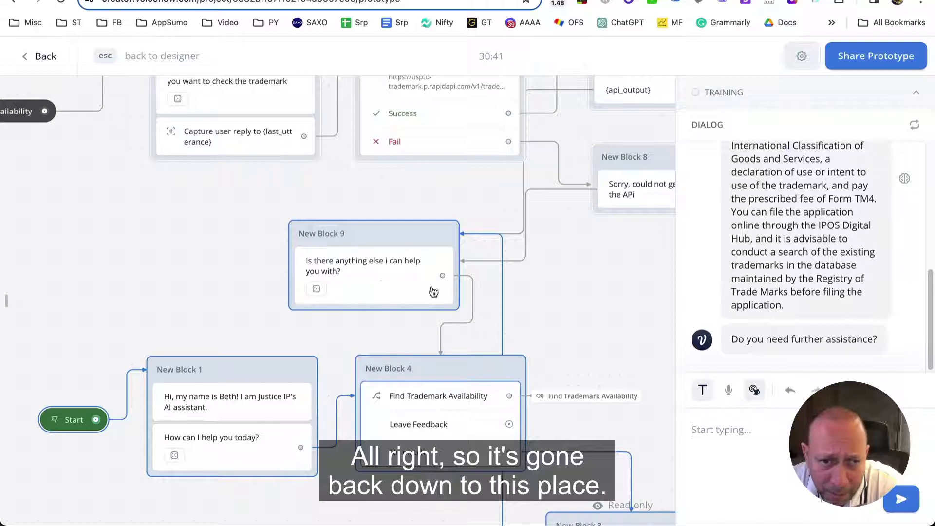
pyautogui.press('Escape')
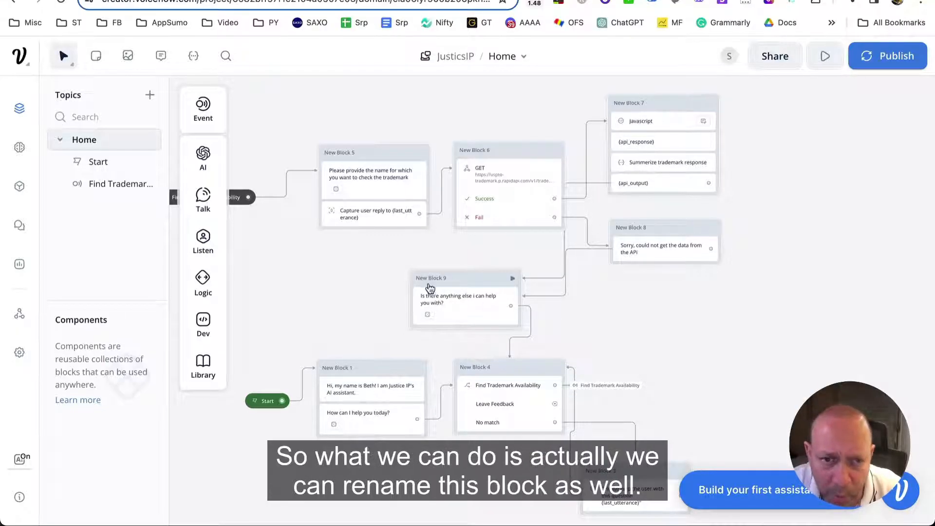
# Rename New Block 9 as "Back to Main Loiop".
pyautogui.doubleClick(446, 278)
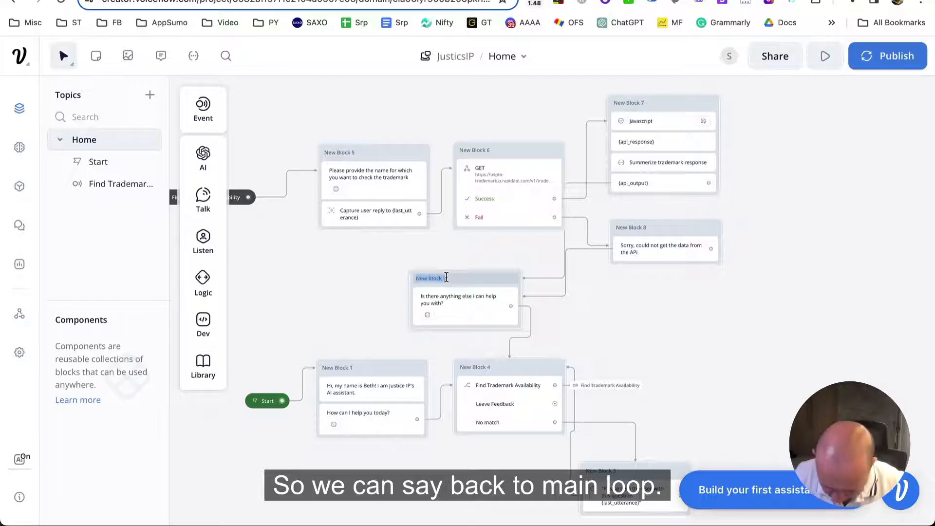
pyautogui.write('Back to Main Loiop')
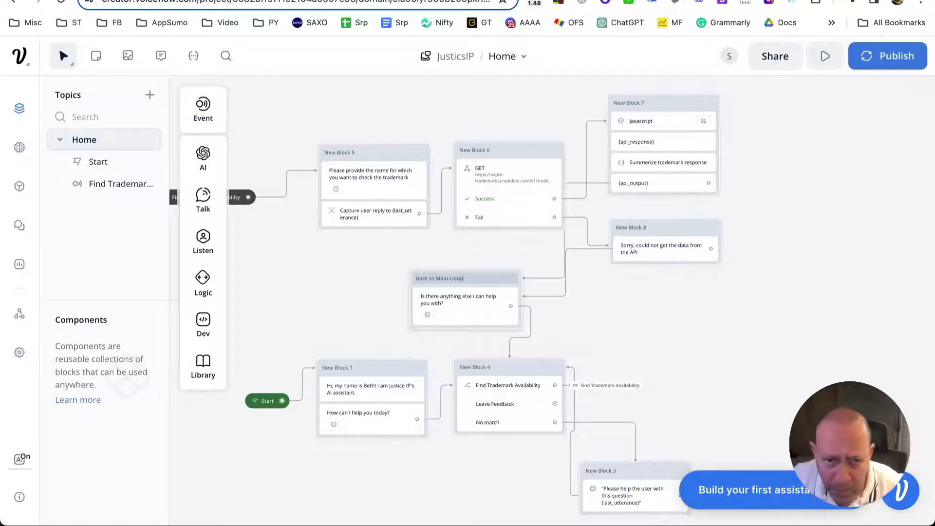
pyautogui.press('Return')
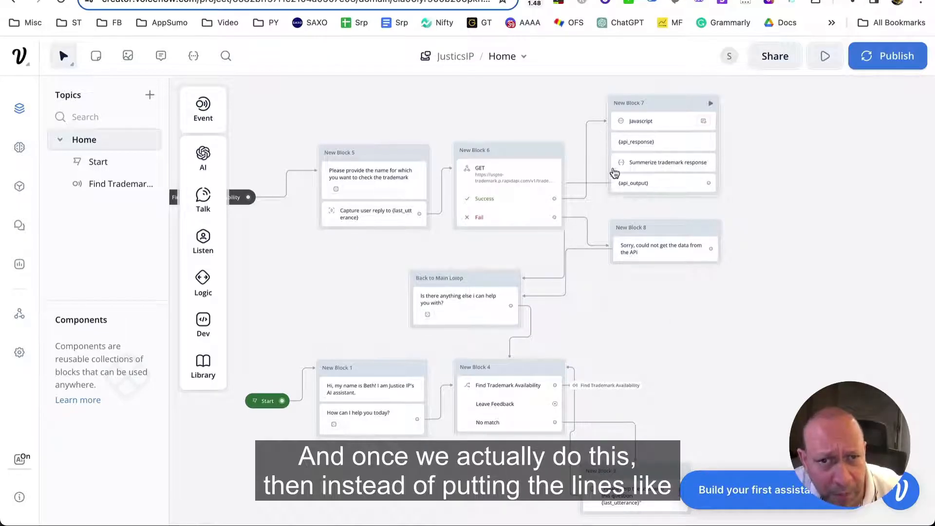
# Delete the connector lines running from New Block 8 and from New Block 7's {api_output} step to the Back to Main Loiop block.
pyautogui.click(549, 294)
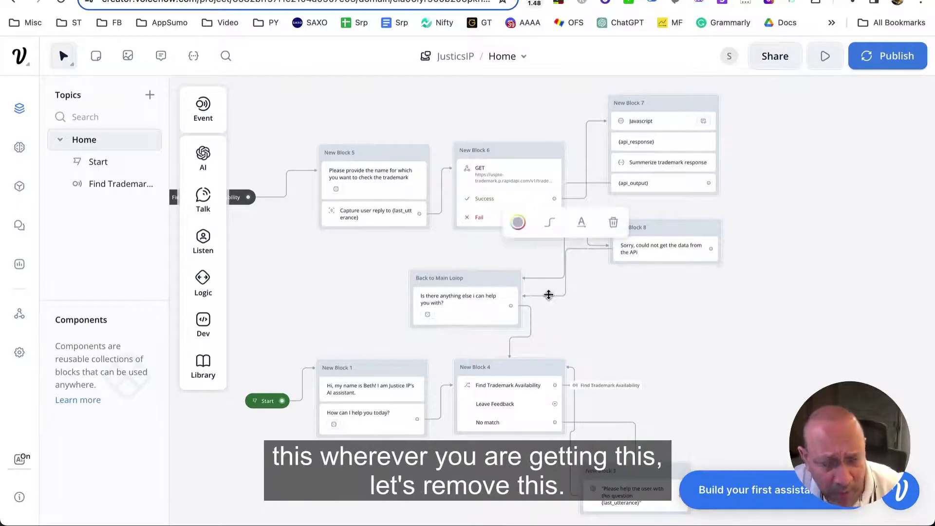
pyautogui.press('Delete')
pyautogui.click(550, 278)
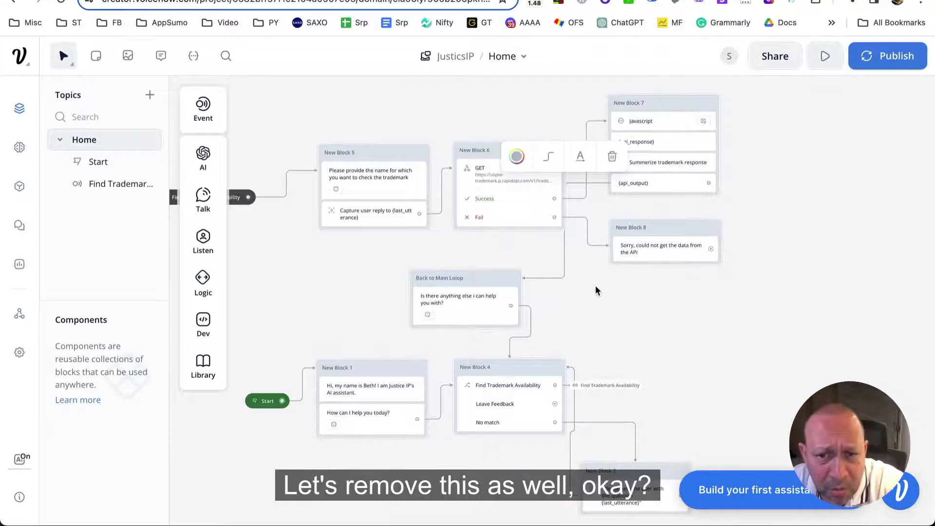
pyautogui.press('Delete')
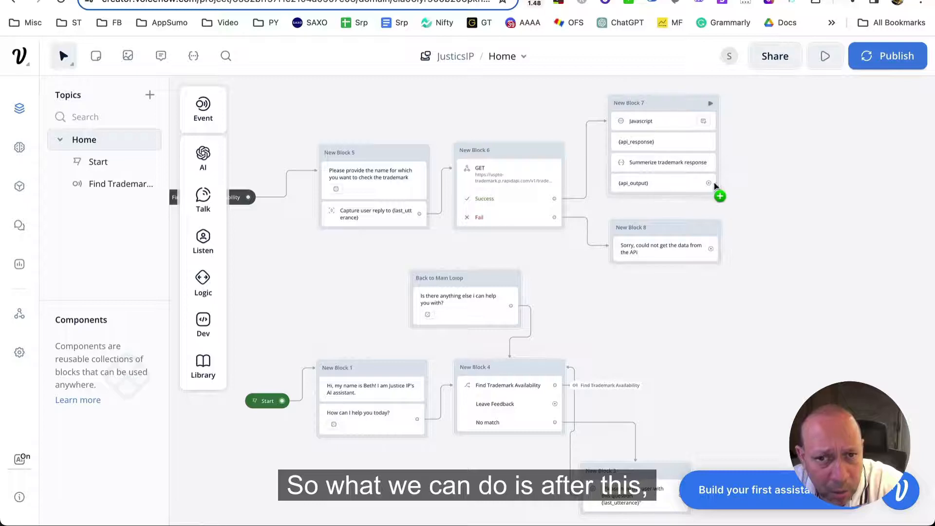
# Add a Go to Block action to New Block 7's {api_output} step, targeting Back to Main Loiop in the Home topic.
pyautogui.moveTo(715, 186); pyautogui.dragTo(761, 191)
pyautogui.moveTo(817, 380)
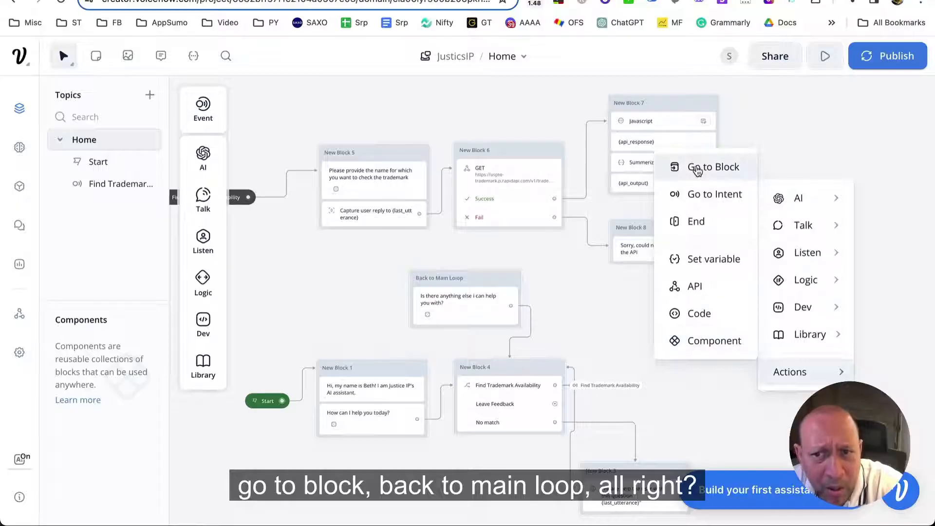
pyautogui.click(698, 167)
pyautogui.click(770, 139)
pyautogui.moveTo(723, 242)
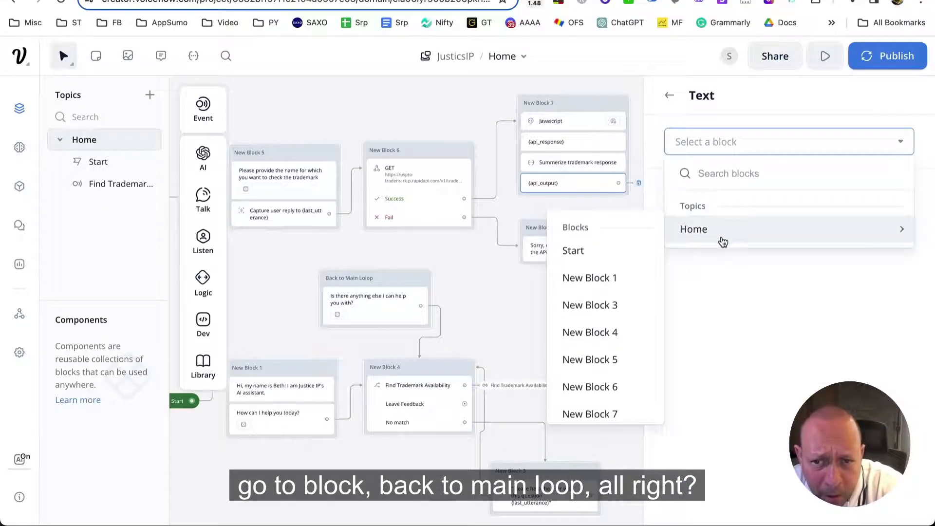
pyautogui.scroll(-2, 600, 357)
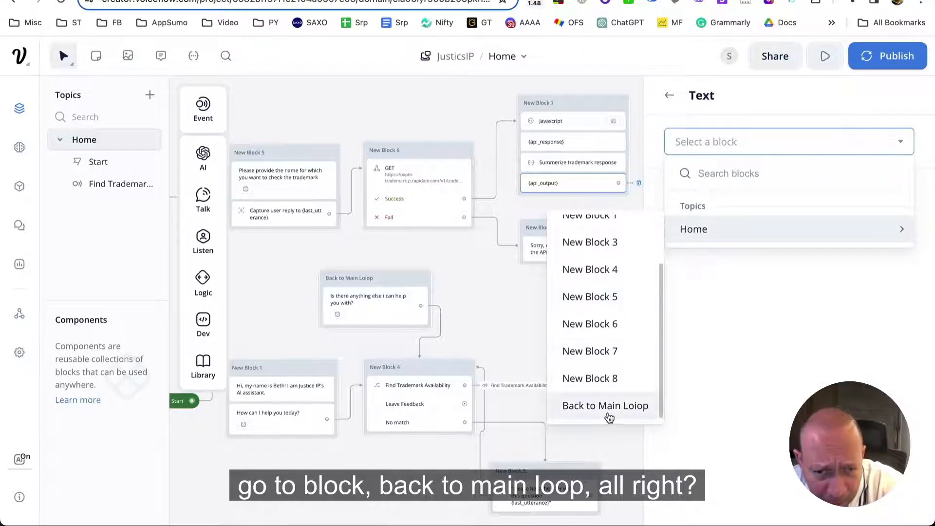
pyautogui.click(609, 409)
pyautogui.click(625, 297)
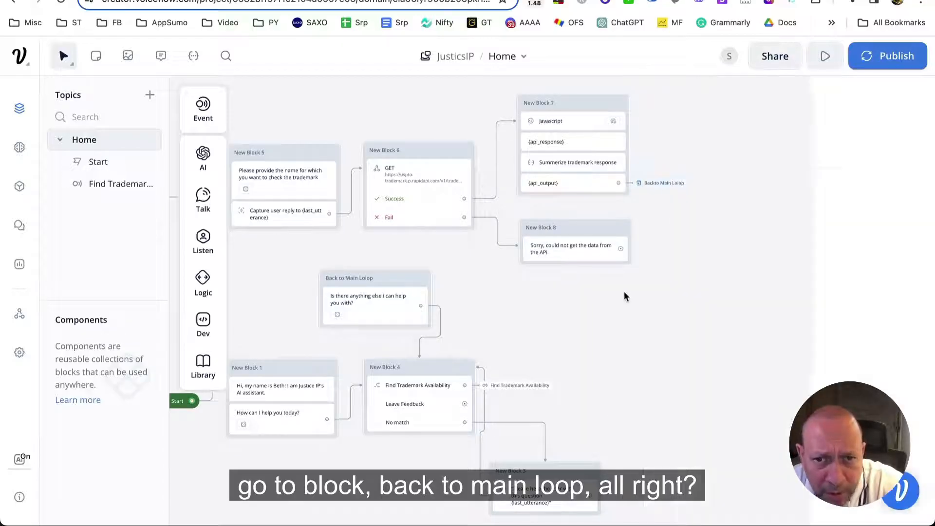
# Add a Go to Block action targeting Back to Main Loiop to New Block 8's failure reply, and align that target block above New Block 4.
pyautogui.moveTo(621, 249); pyautogui.dragTo(658, 251)
pyautogui.moveTo(718, 447)
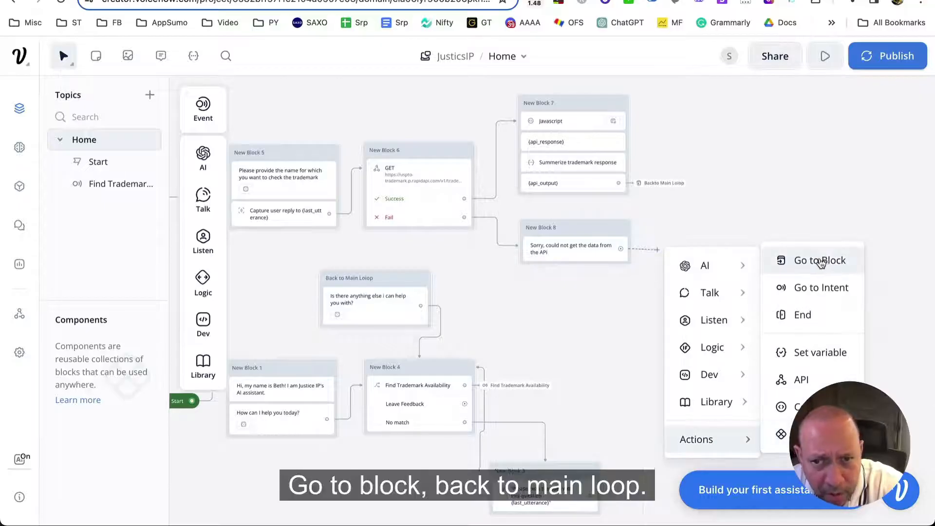
pyautogui.click(821, 261)
pyautogui.click(727, 148)
pyautogui.moveTo(736, 232)
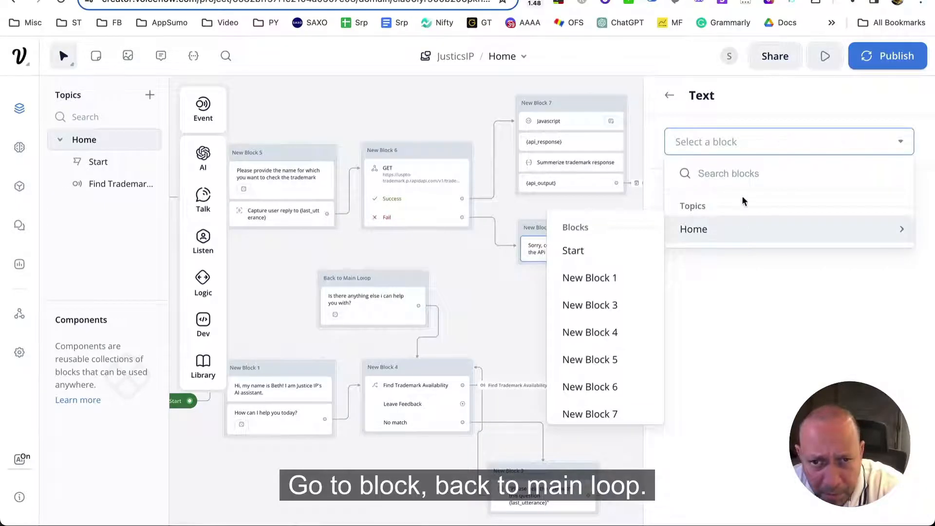
pyautogui.scroll(-2, 597, 388)
pyautogui.click(604, 404)
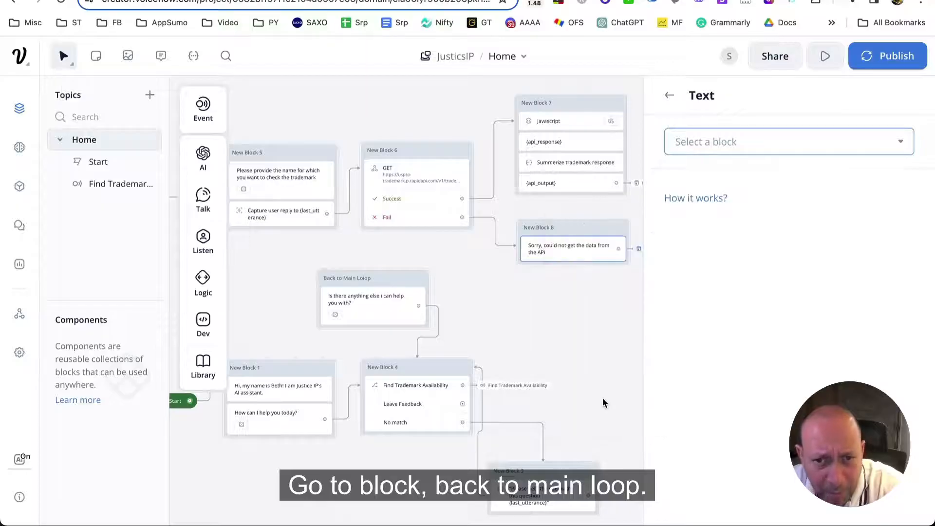
pyautogui.click(544, 303)
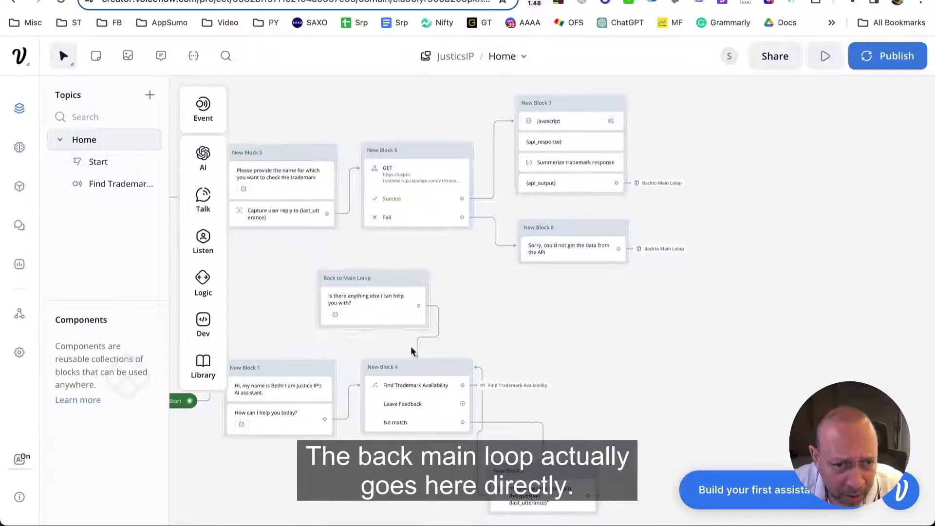
pyautogui.moveTo(364, 278); pyautogui.dragTo(410, 279)
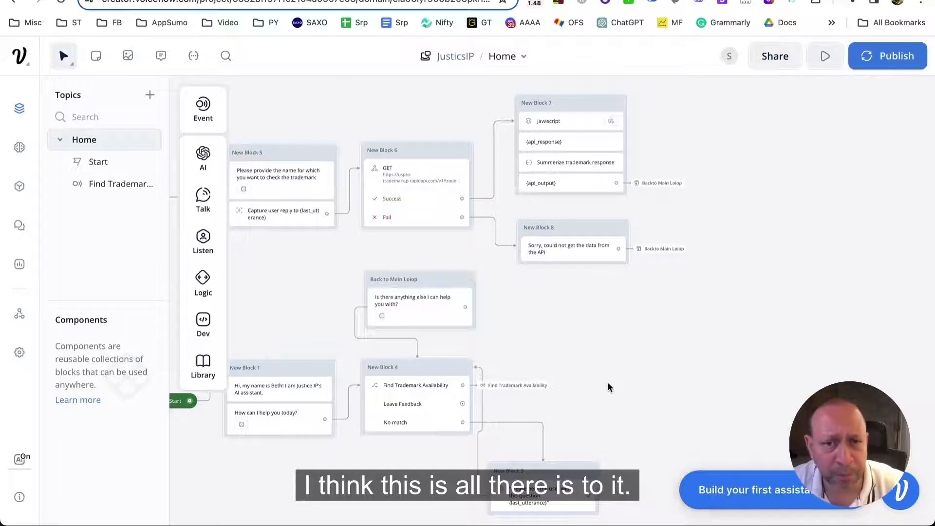
# Run a new prototype test, request "Find Trademark Availability", and submit "Lehman" as the trademark name to check.
pyautogui.hscroll(-5, 609, 387)
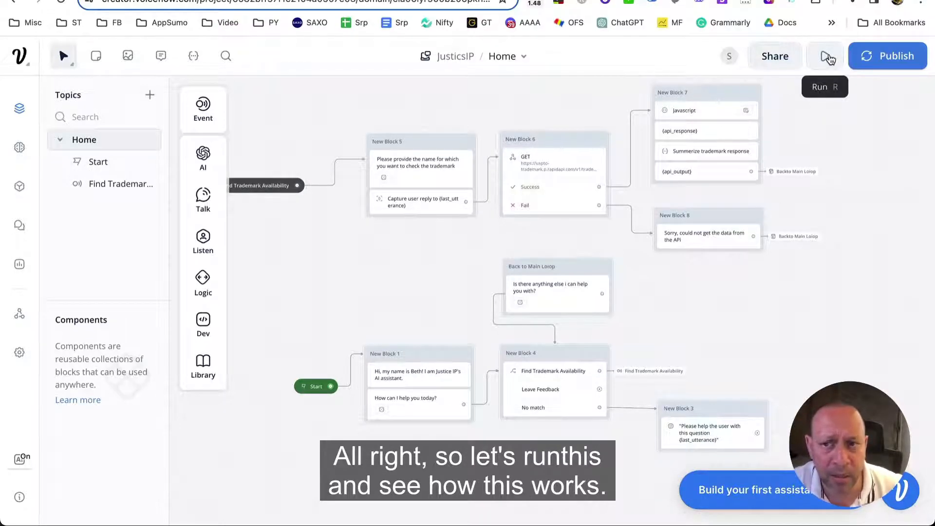
pyautogui.click(828, 58)
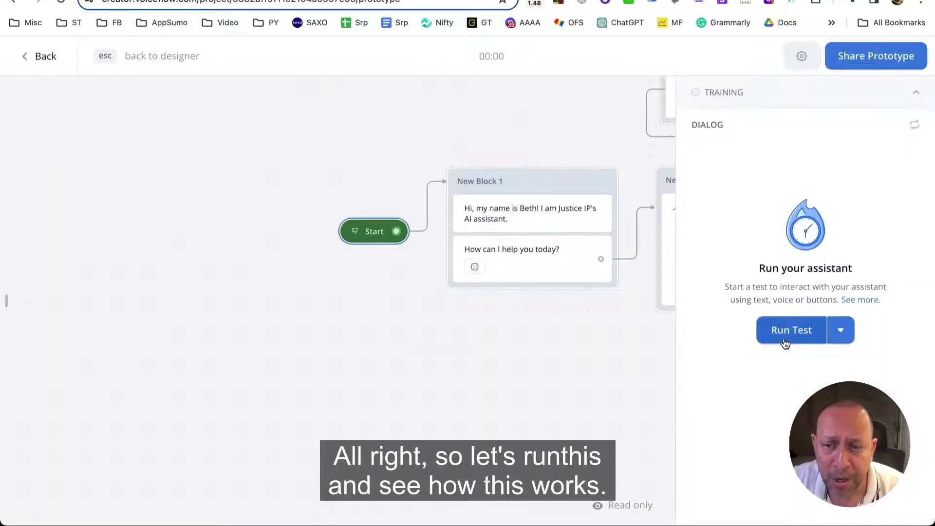
pyautogui.click(792, 333)
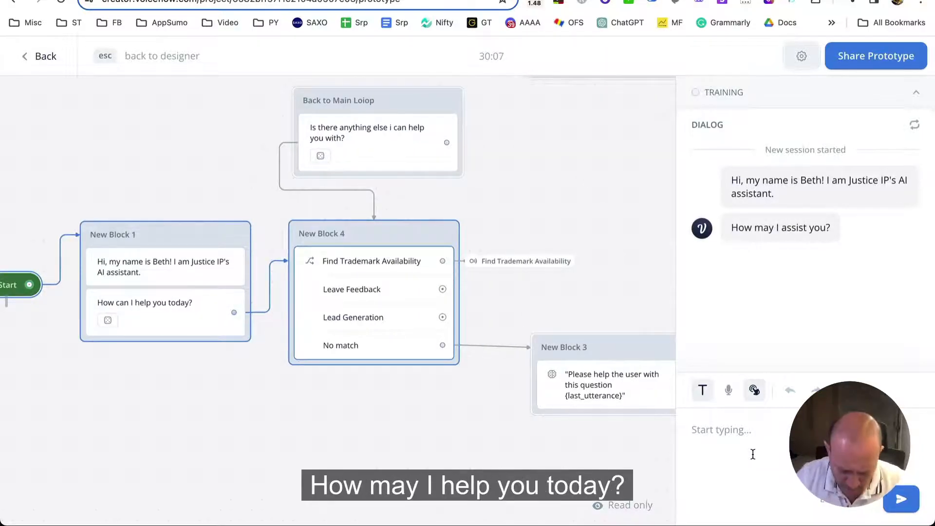
pyautogui.write('Find Trademark Availability')
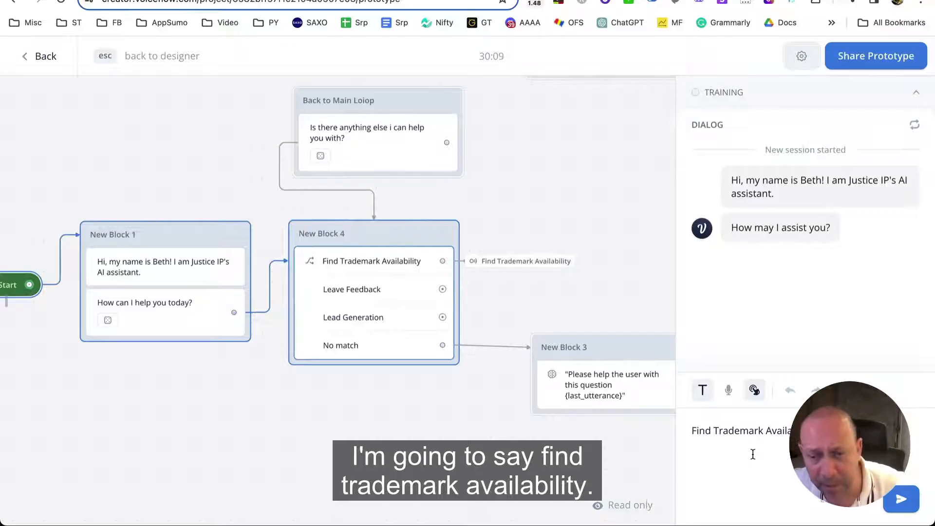
pyautogui.press('Return')
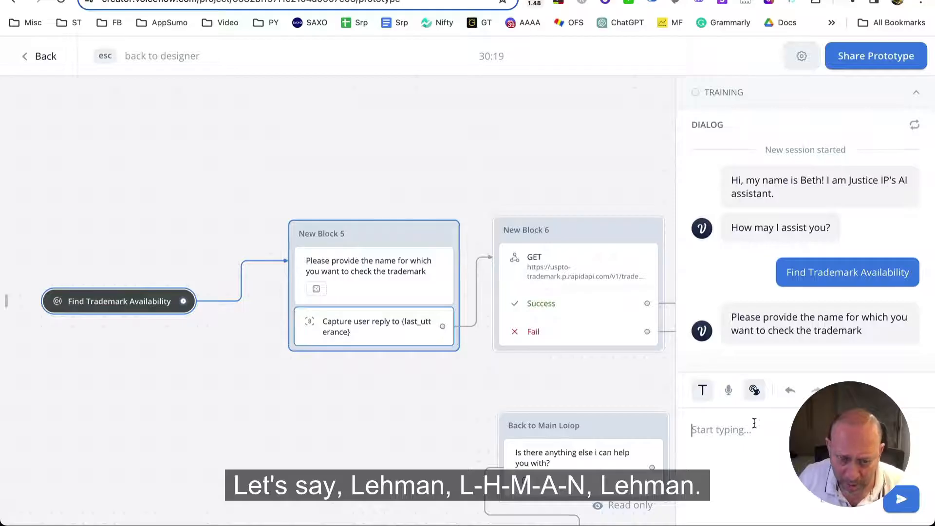
pyautogui.write('Le')
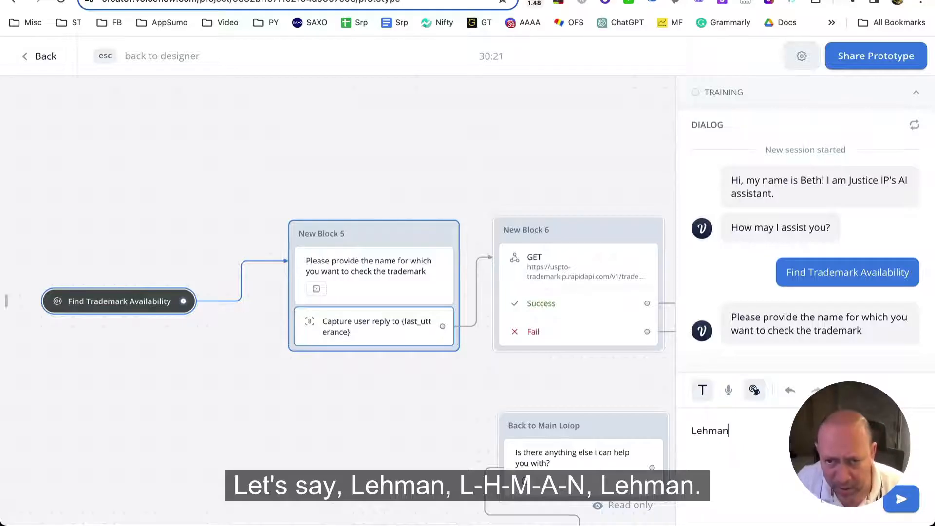
pyautogui.write('hman')
pyautogui.press('Return')
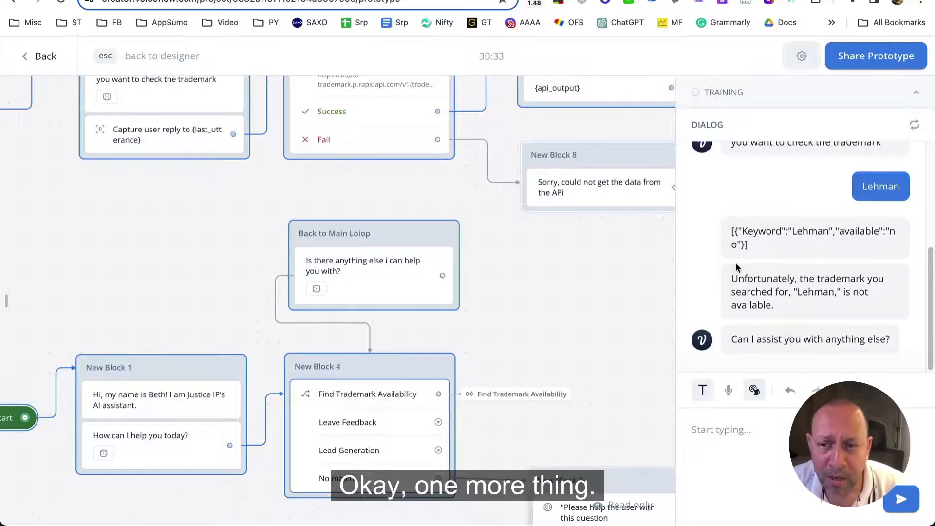
# Continue the test by asking how to file for a trademark, checking the No match path to New Block 3 and reading the reply.
pyautogui.moveTo(598, 229); pyautogui.dragTo(563, 344)
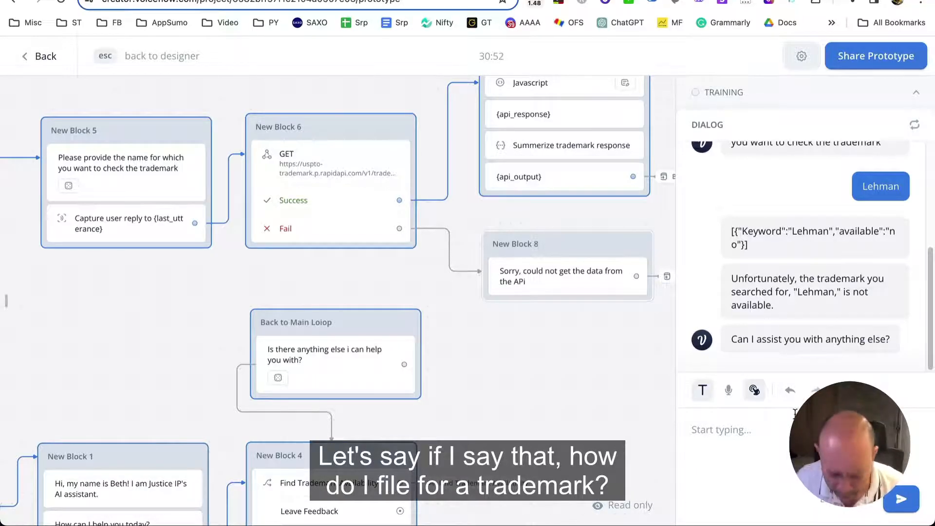
pyautogui.write('So how')
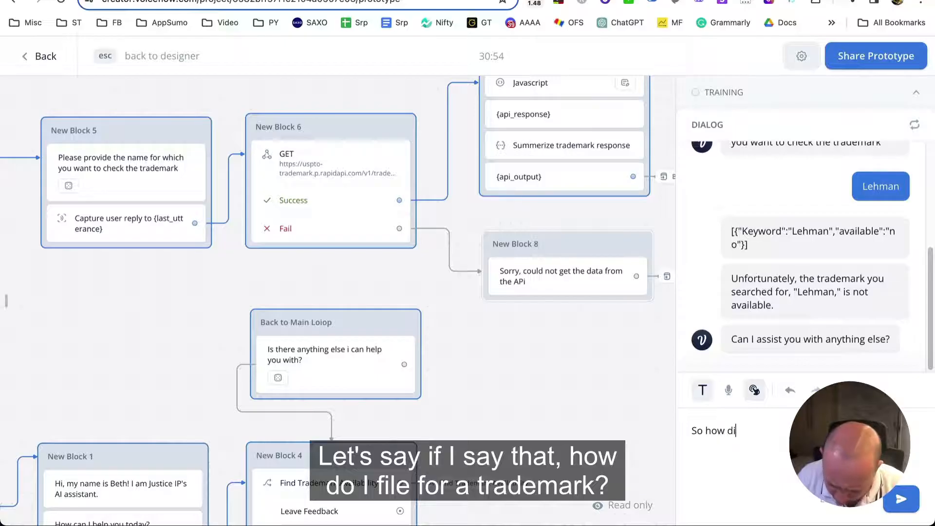
pyautogui.write(' do i file for a t')
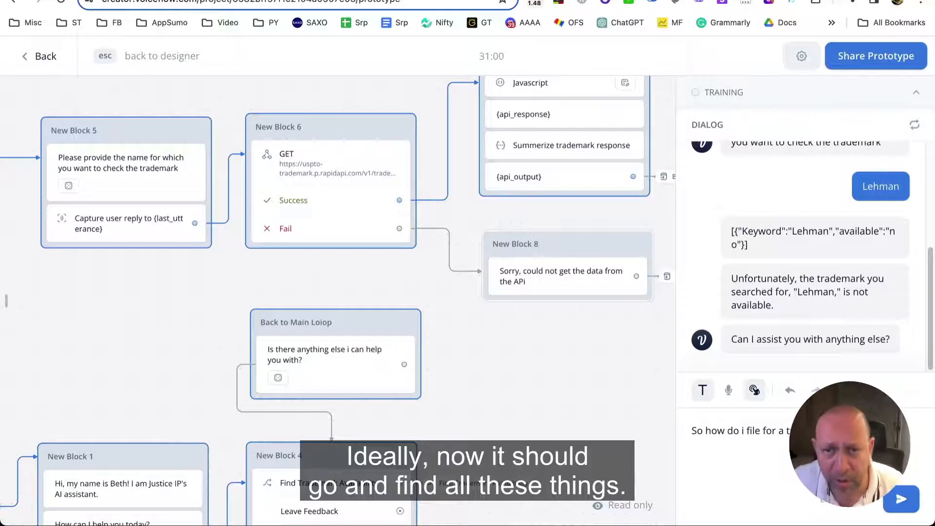
pyautogui.moveTo(627, 334); pyautogui.dragTo(568, 141)
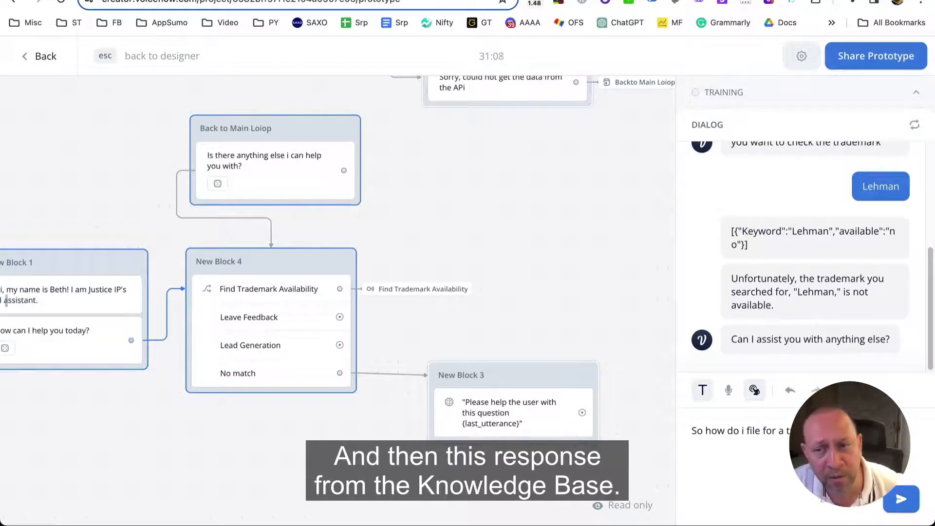
pyautogui.press('Return')
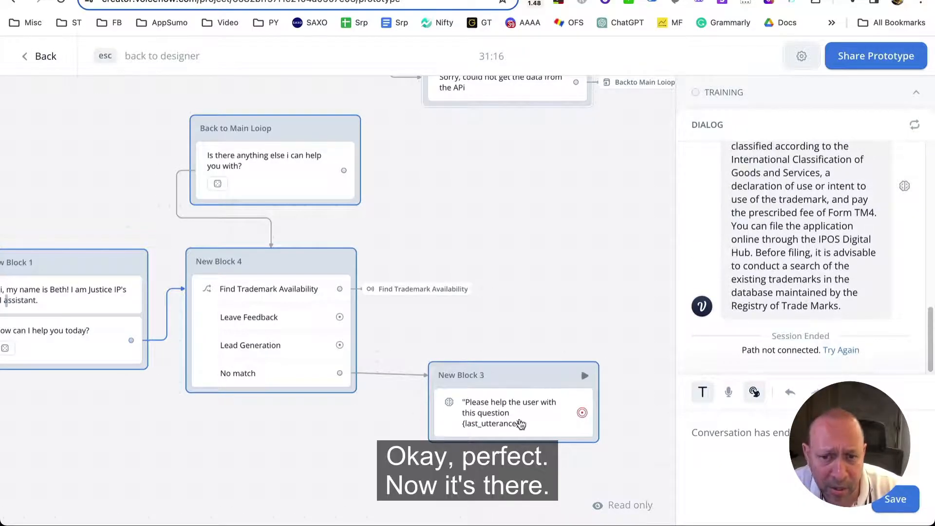
pyautogui.scroll(3, 803, 177)
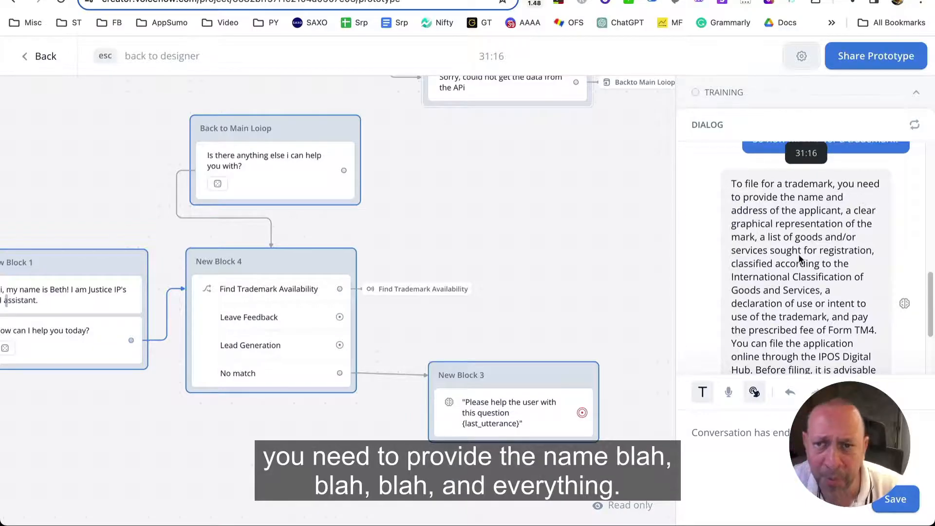
pyautogui.scroll(-3, 801, 259)
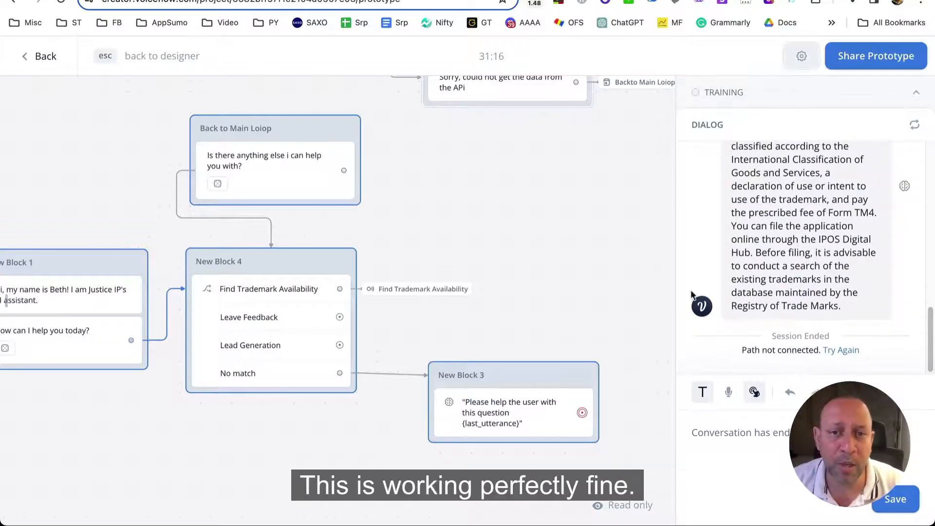
# Finish reading the test reply and return from the prototype to the designer canvas.
pyautogui.scroll(-2, 515, 247)
pyautogui.press('Escape')
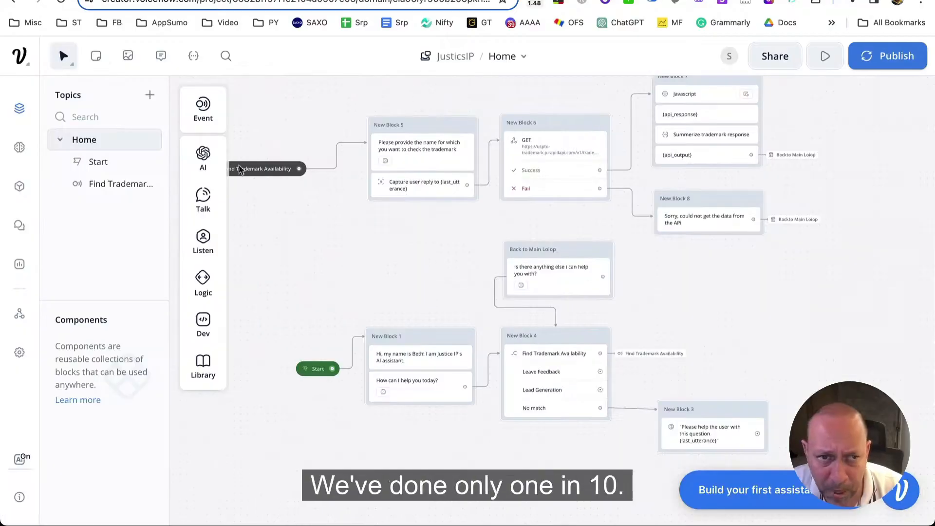
pyautogui.moveTo(234, 170)
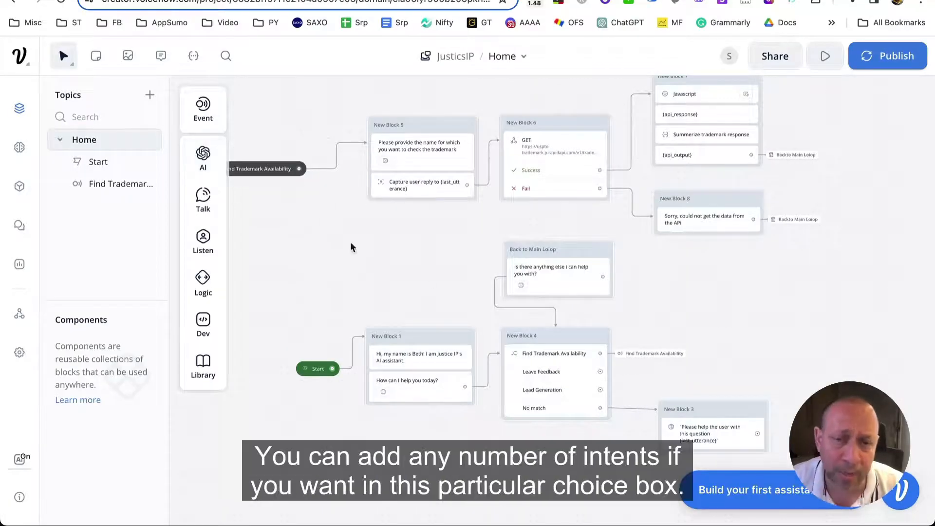
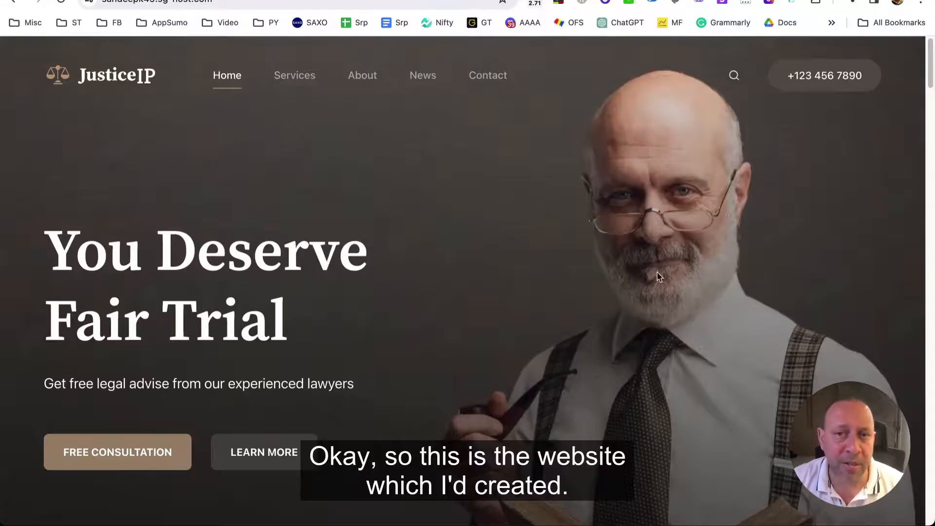
# Look through the JusticeIP website's home page, from the hero section to the lawyers section and back.
pyautogui.scroll(-14, 662, 278)
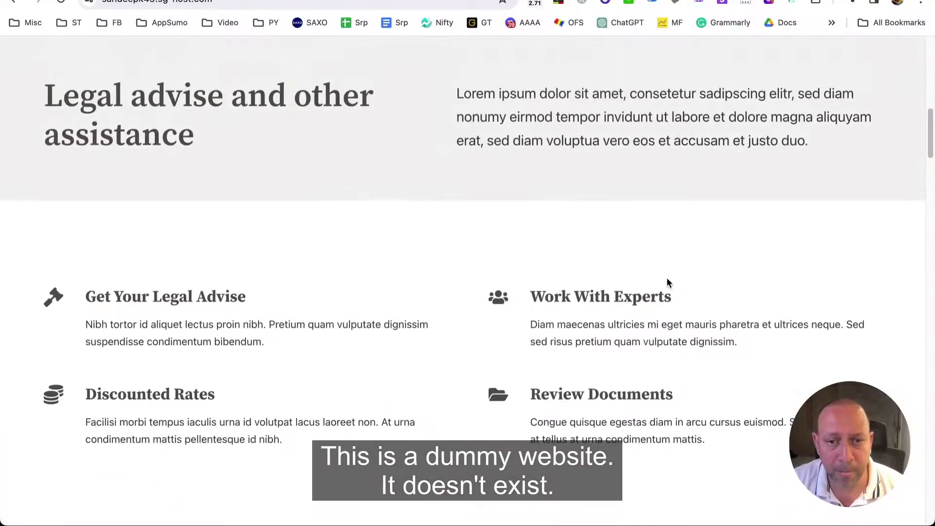
pyautogui.scroll(-15, 668, 279)
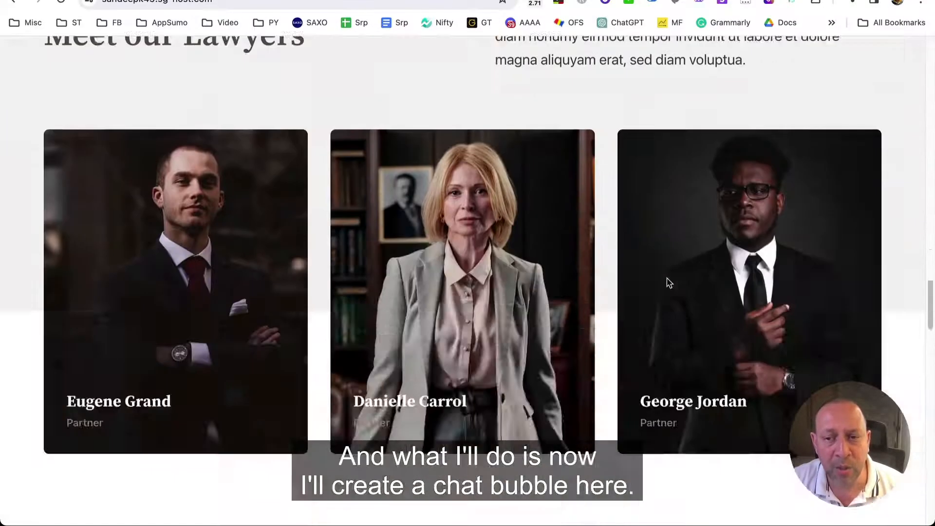
pyautogui.scroll(-7, 667, 279)
pyautogui.scroll(20, 667, 278)
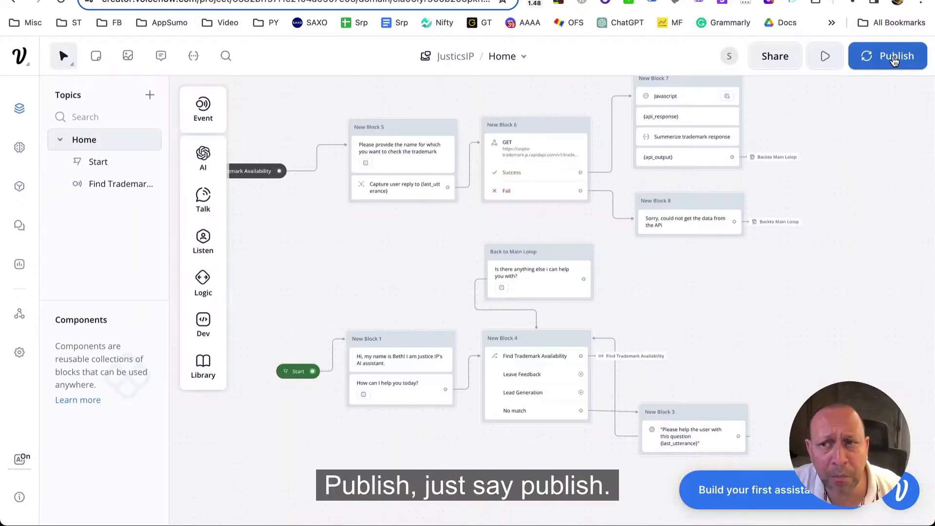
# Publish the assistant to production with the version name V1 and open its Embed Widget settings.
pyautogui.click(896, 56)
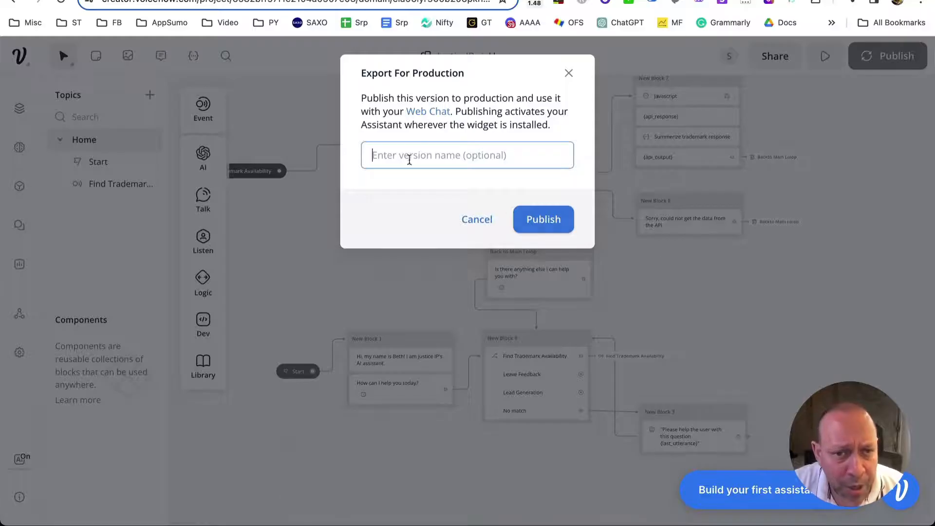
pyautogui.write('V1')
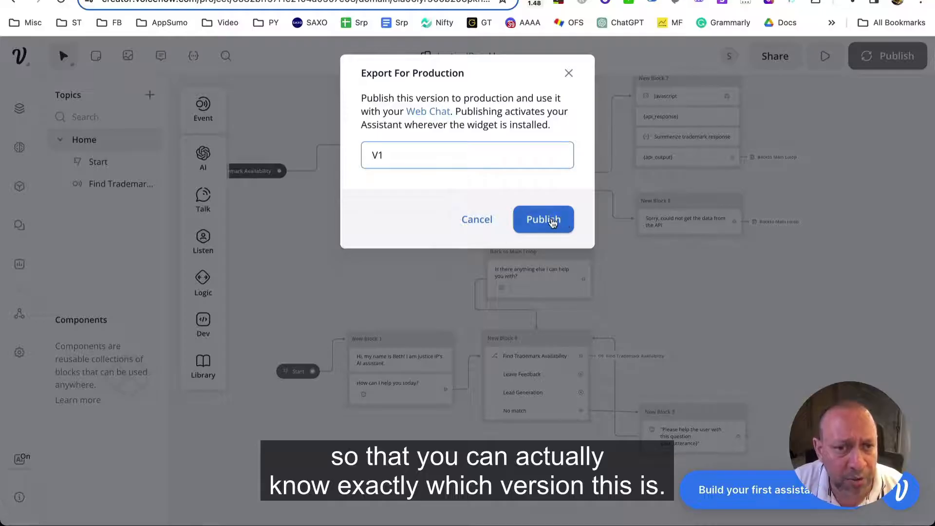
pyautogui.click(549, 218)
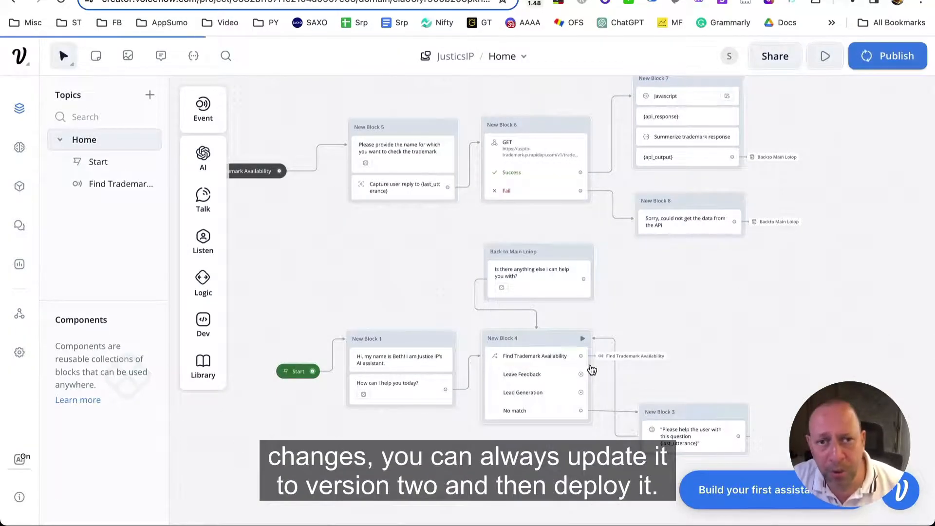
pyautogui.moveTo(871, 63)
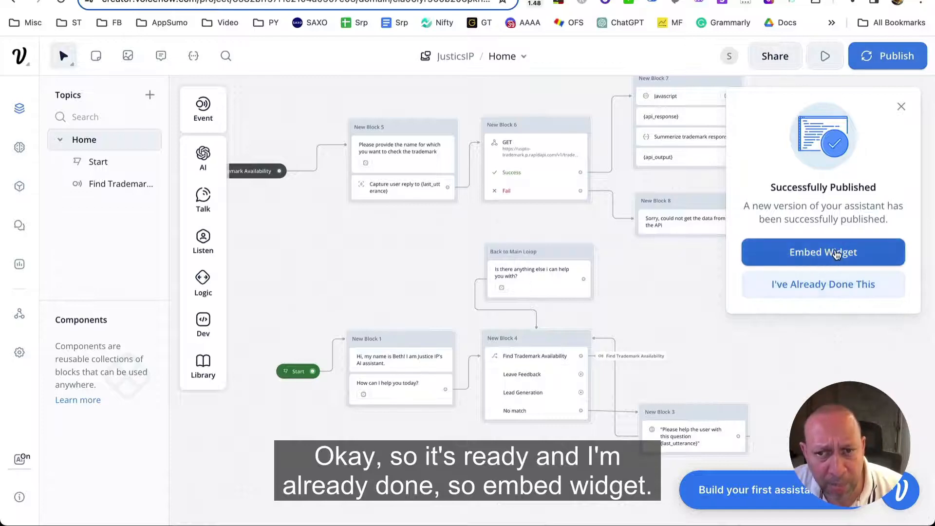
pyautogui.click(835, 254)
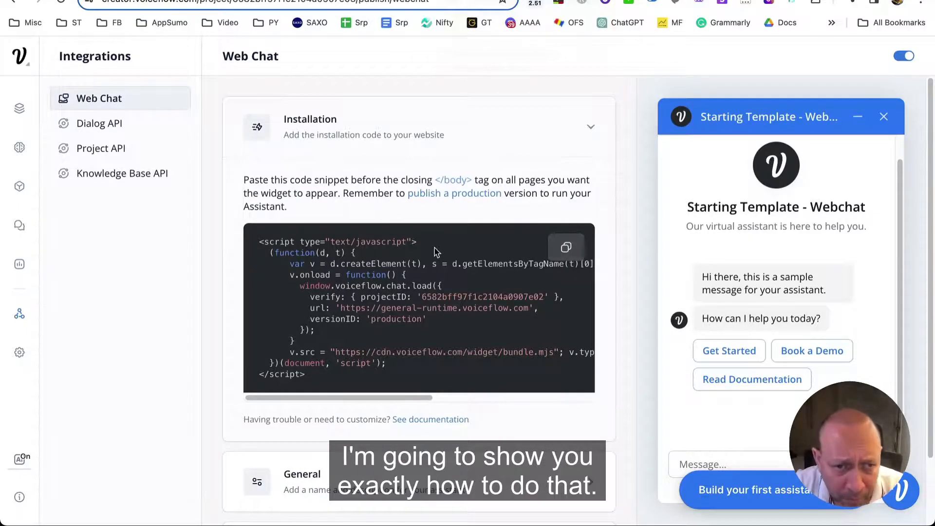
# Examine the Web Chat widget's General options and expand its Appearance section.
pyautogui.scroll(-2, 436, 251)
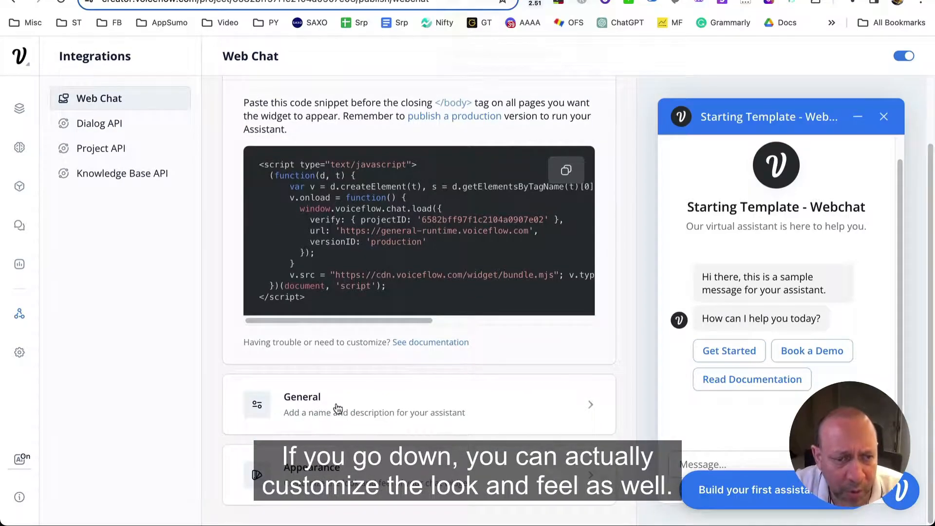
pyautogui.click(436, 413)
pyautogui.scroll(-6, 420, 265)
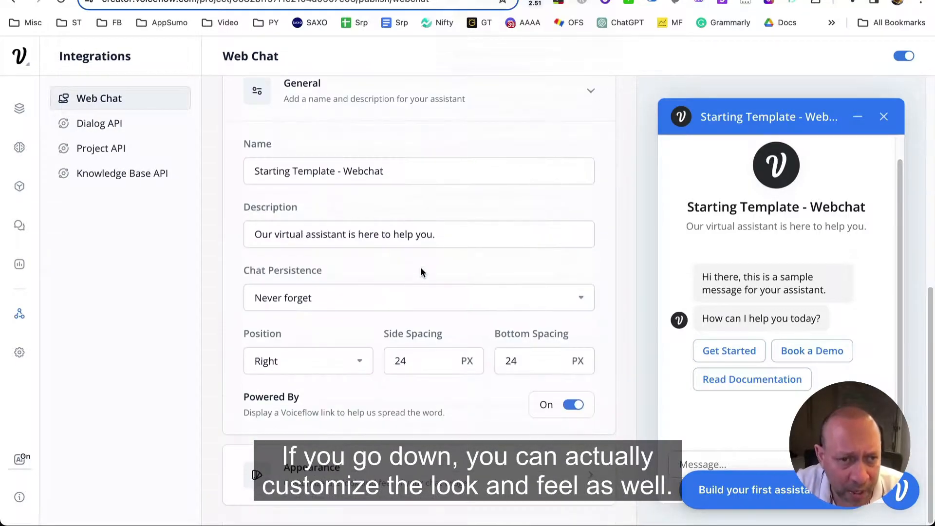
pyautogui.scroll(1, 420, 267)
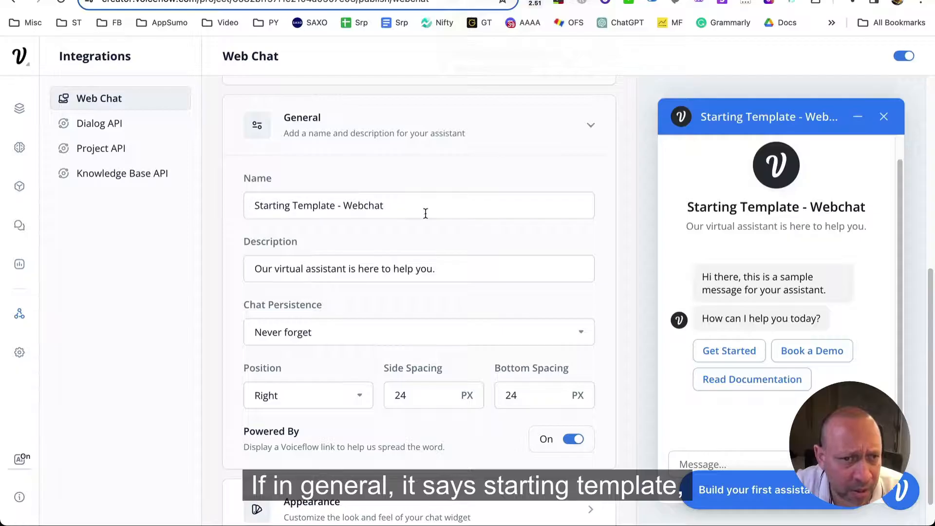
pyautogui.scroll(-1, 401, 331)
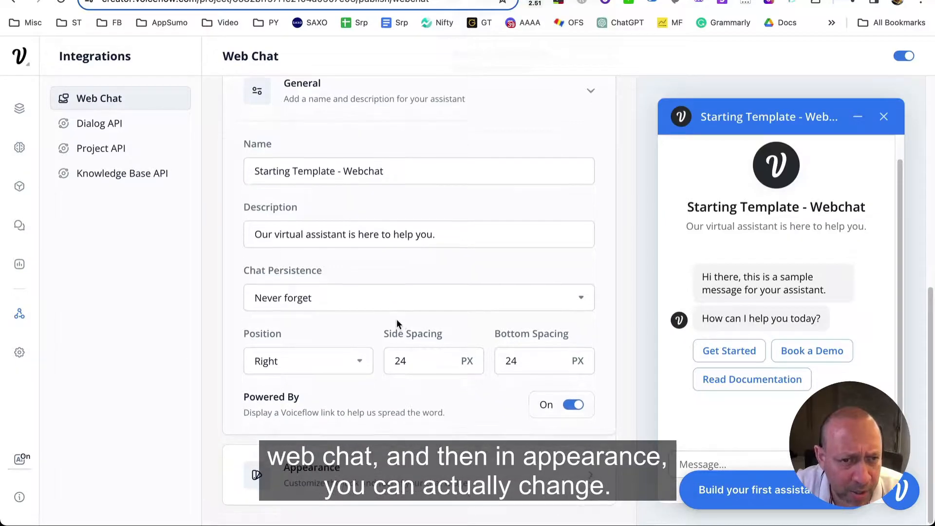
pyautogui.click(347, 476)
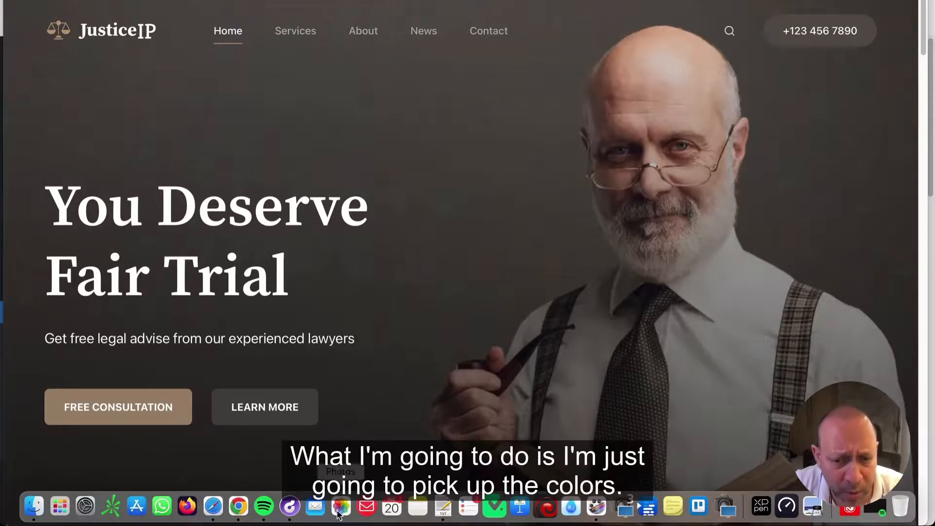
# Sample the brown of the JusticeIP website's FREE CONSULTATION button with the color picker and copy its hex code, #A0876E.
pyautogui.click(580, 509)
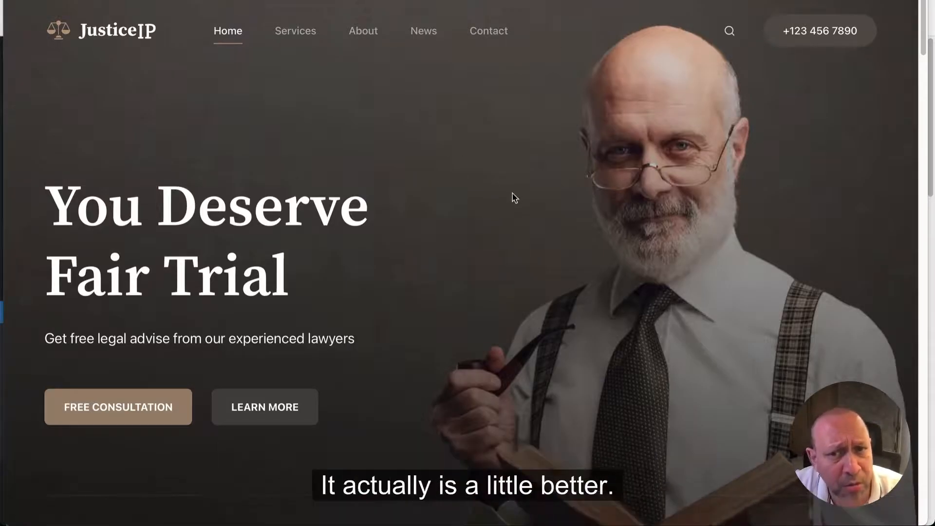
pyautogui.click(409, 193)
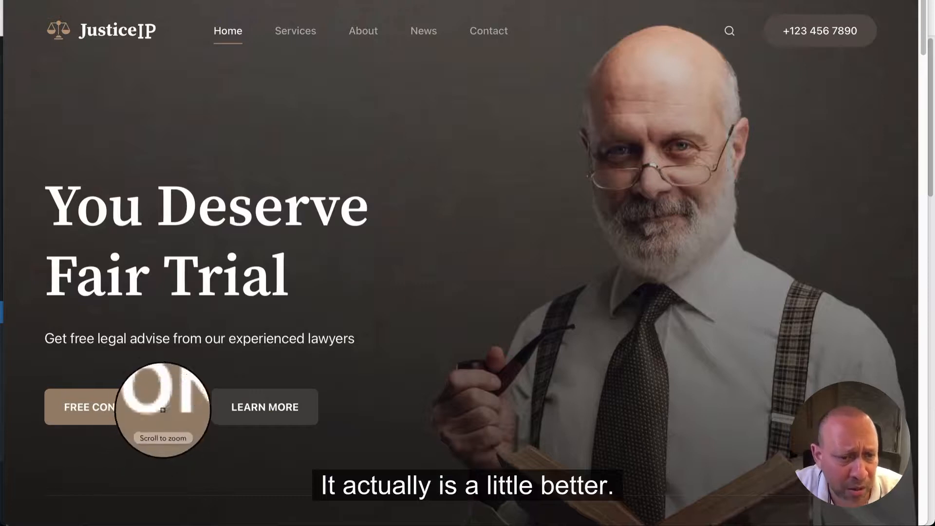
pyautogui.click(165, 393)
pyautogui.click(344, 233)
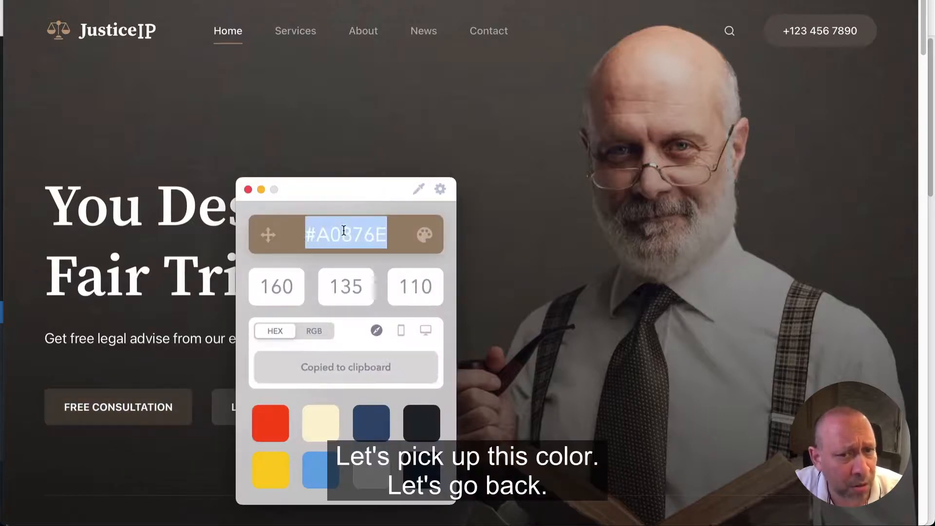
pyautogui.rightClick(344, 229)
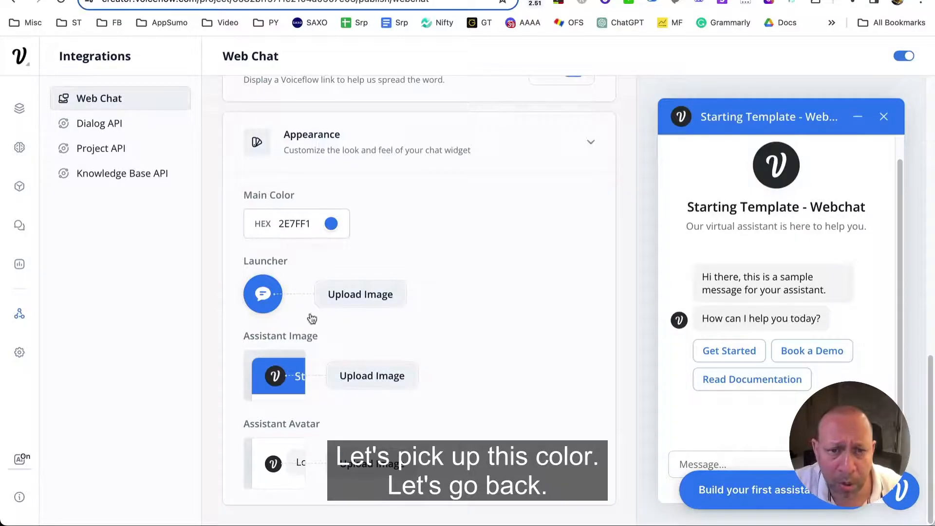
# Set the chat widget's Main Color to hex A0876E.
pyautogui.click(332, 223)
pyautogui.doubleClick(344, 359)
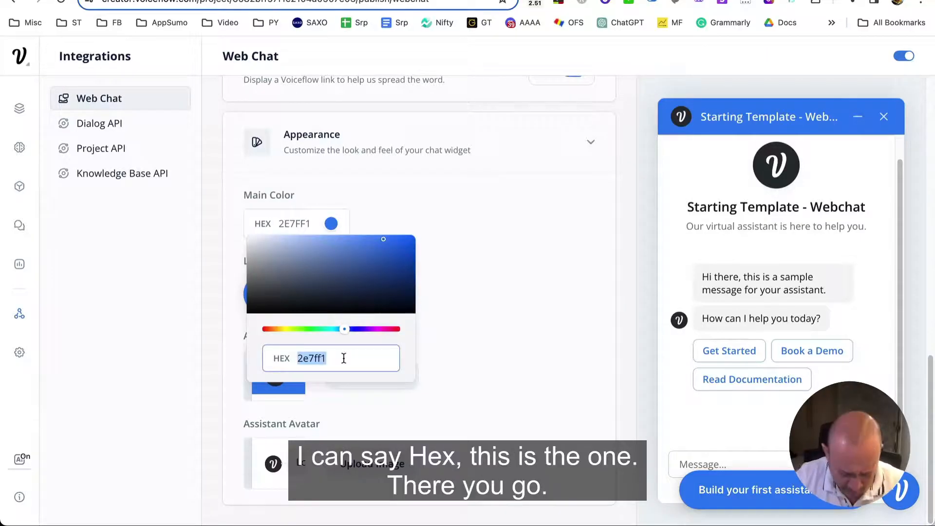
pyautogui.press('super+v')
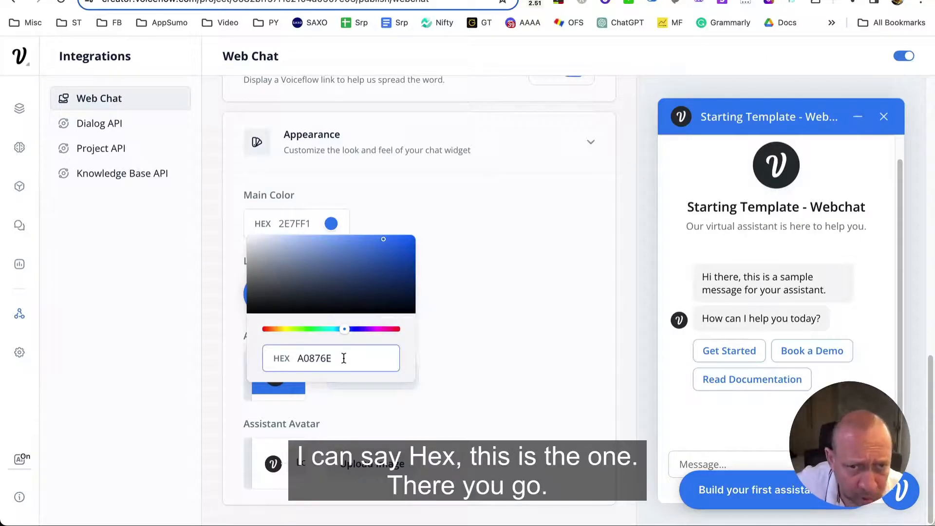
pyautogui.press('Return')
pyautogui.click(541, 288)
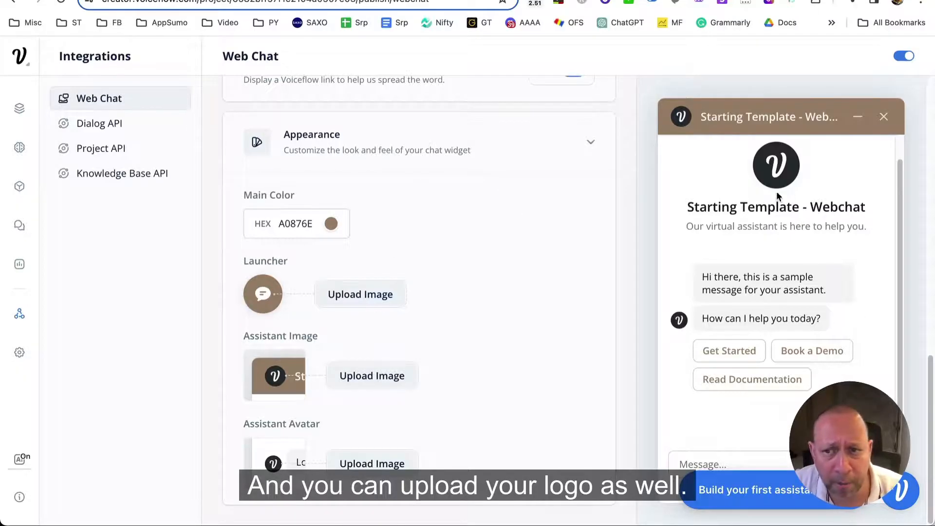
# Upload the Desktop image "Screenshot 2023-12-20 at 8.46.11 PM" as both the Assistant Image and the Assistant Avatar.
pyautogui.click(372, 376)
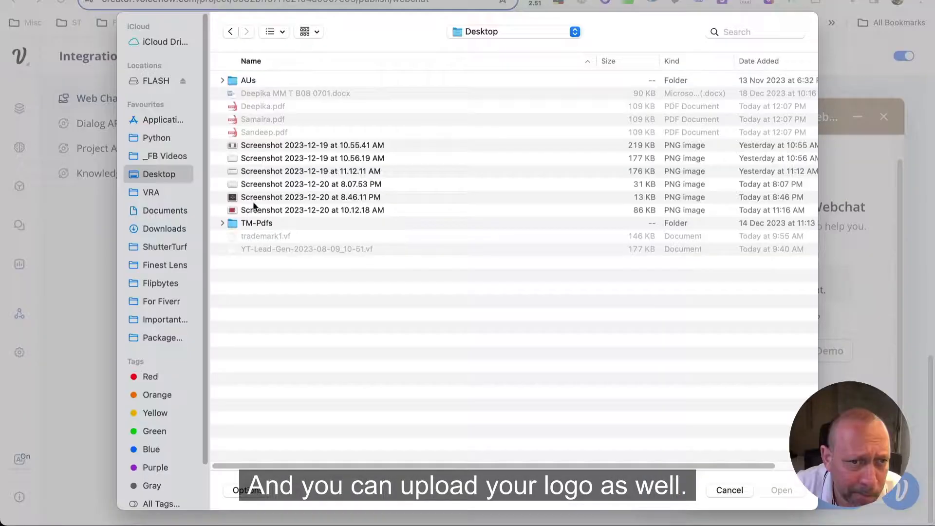
pyautogui.doubleClick(291, 201)
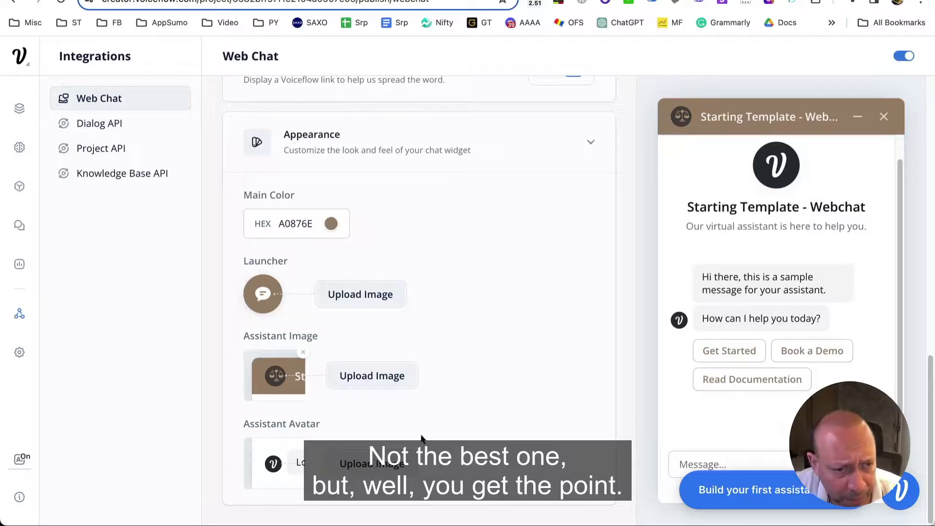
pyautogui.click(411, 380)
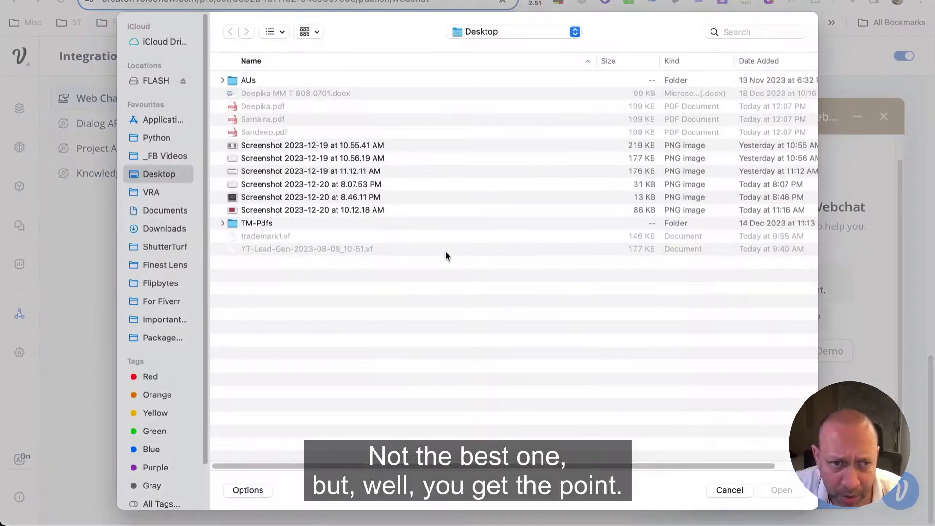
pyautogui.doubleClick(291, 197)
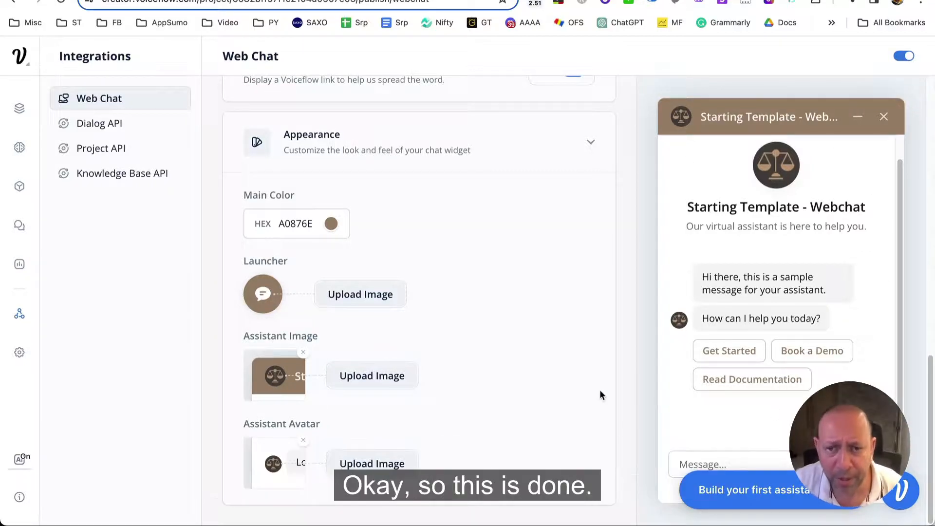
# Copy the Web Chat installation code snippet.
pyautogui.scroll(15, 565, 251)
pyautogui.scroll(-15, 566, 251)
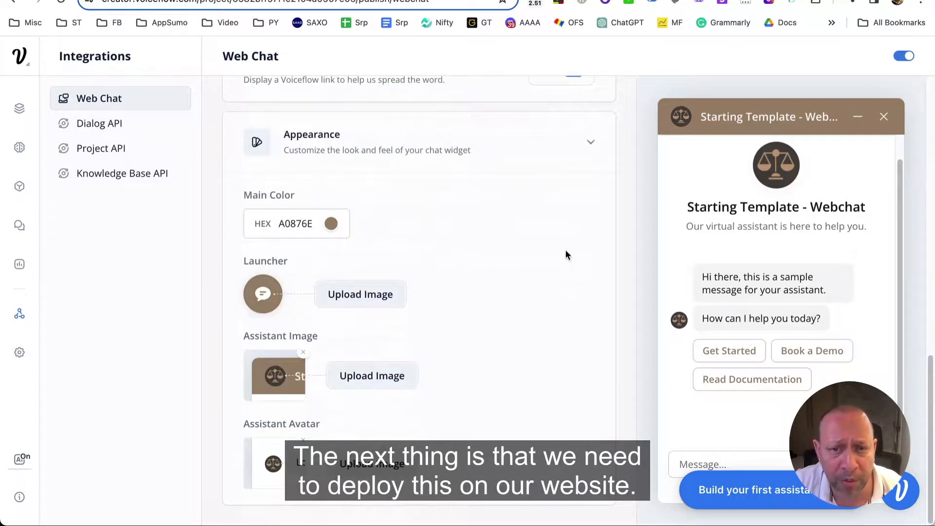
pyautogui.scroll(15, 566, 251)
pyautogui.click(566, 248)
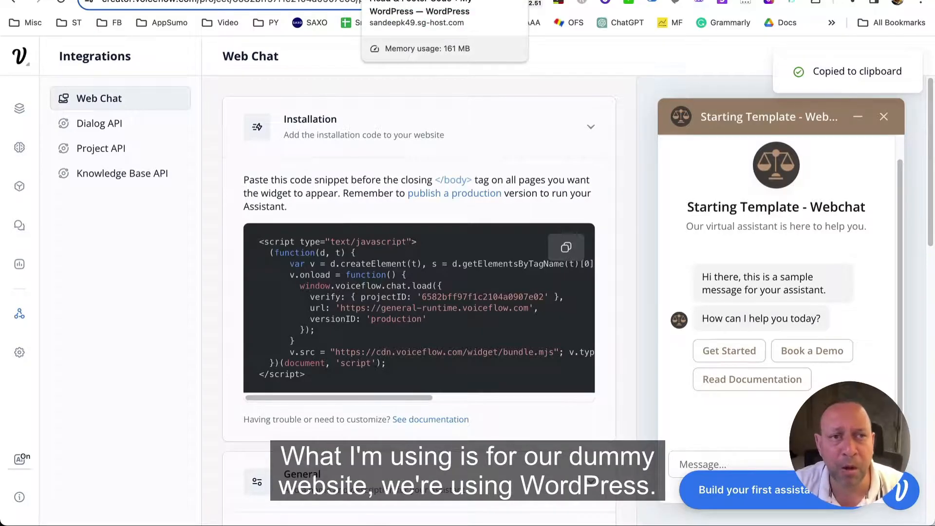
# Switch to the WordPress Head & Footer Code settings and examine the HEAD Code and BODY Code sections.
pyautogui.click(419, 1)
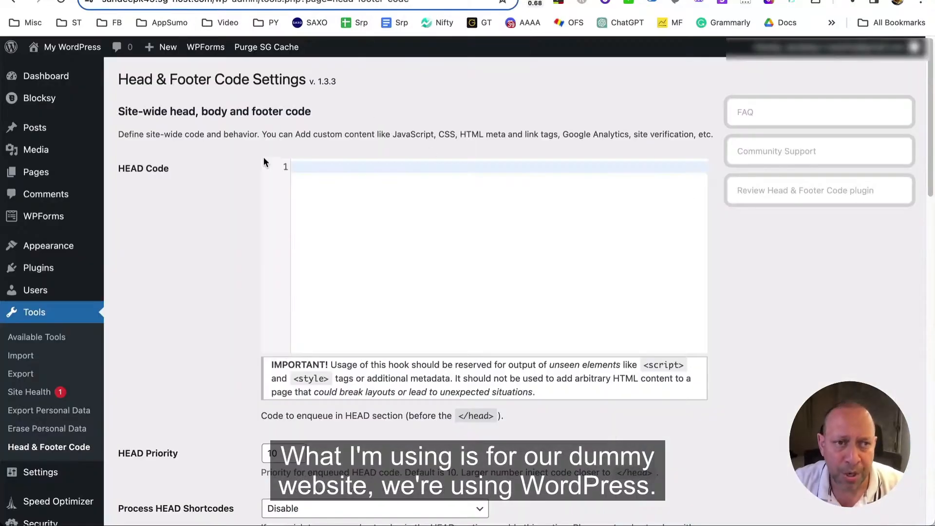
pyautogui.moveTo(113, 80); pyautogui.dragTo(293, 82)
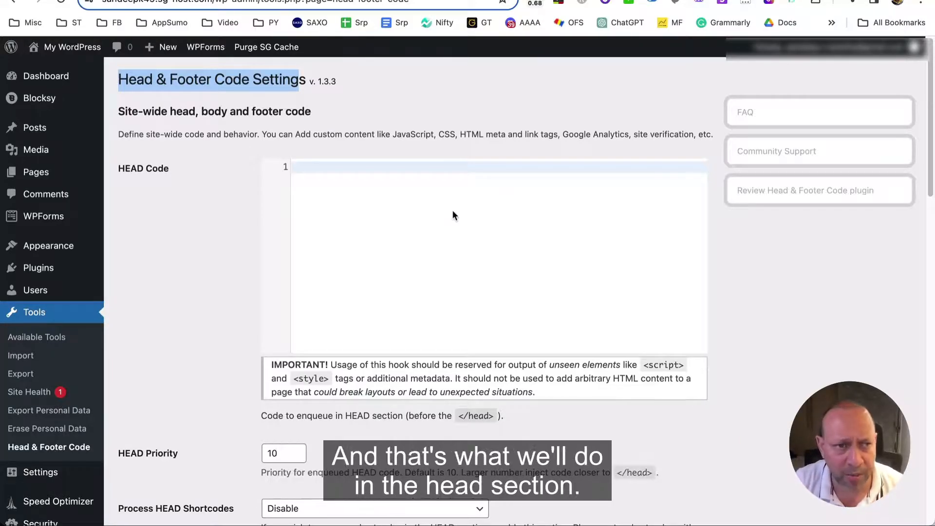
pyautogui.scroll(-8, 403, 274)
pyautogui.scroll(4, 399, 271)
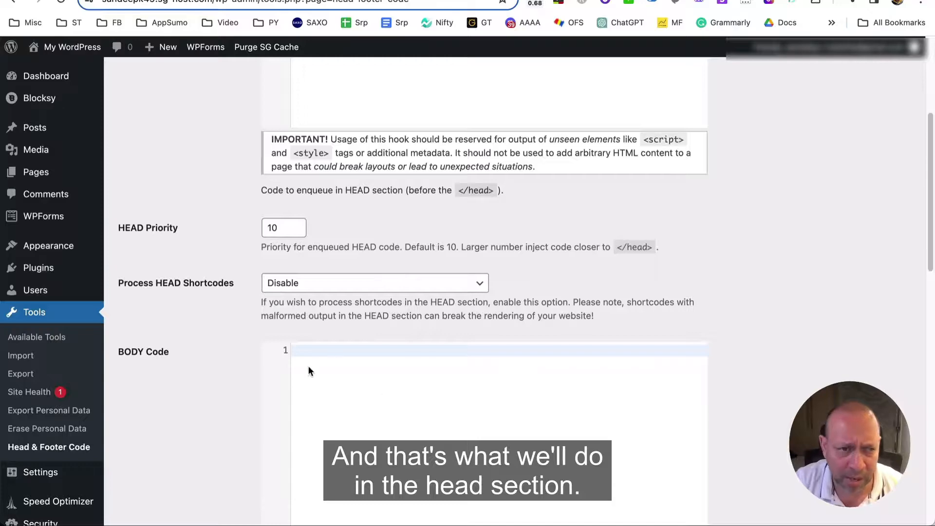
pyautogui.scroll(3, 489, 361)
pyautogui.scroll(-5, 487, 354)
pyautogui.scroll(7, 484, 332)
pyautogui.click(408, 194)
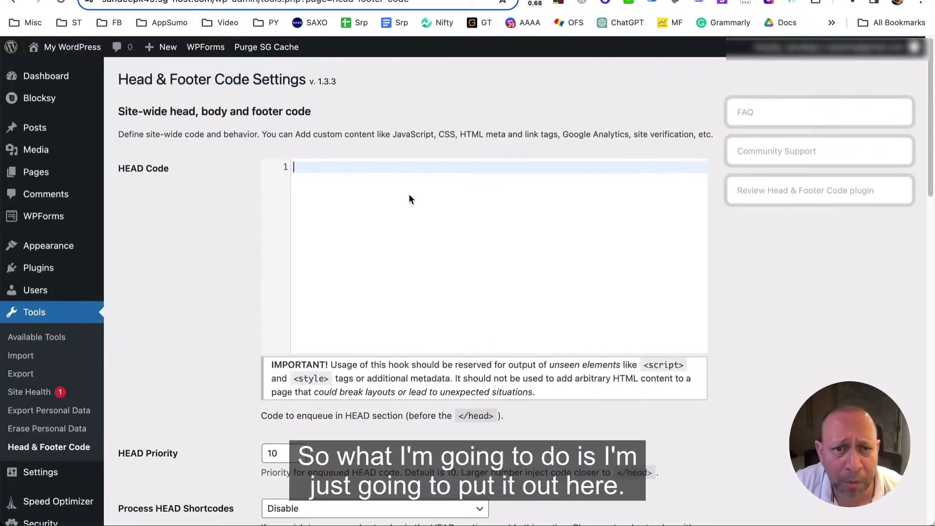
pyautogui.rightClick(408, 194)
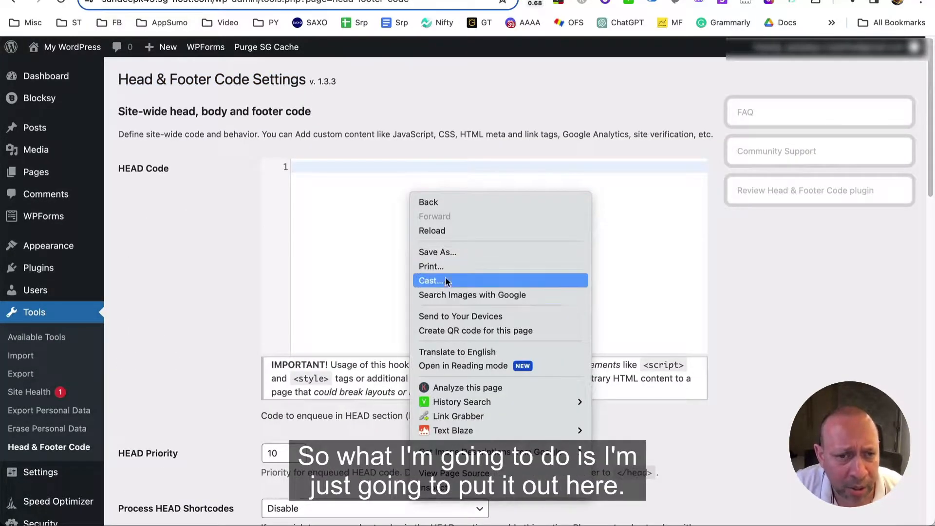
pyautogui.click(355, 215)
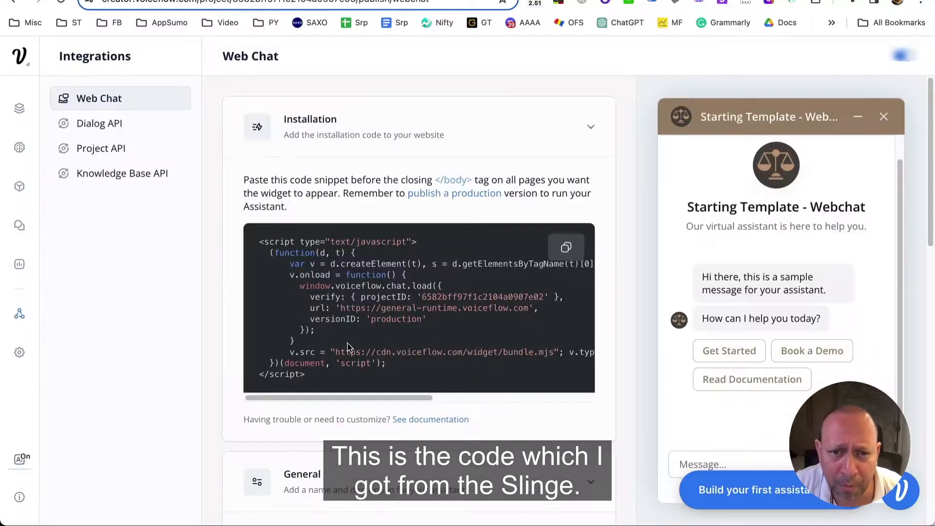
# Copy the Voiceflow Web Chat installation snippet again and paste it into the BODY Code section of the WordPress Head & Footer Code settings.
pyautogui.click(565, 247)
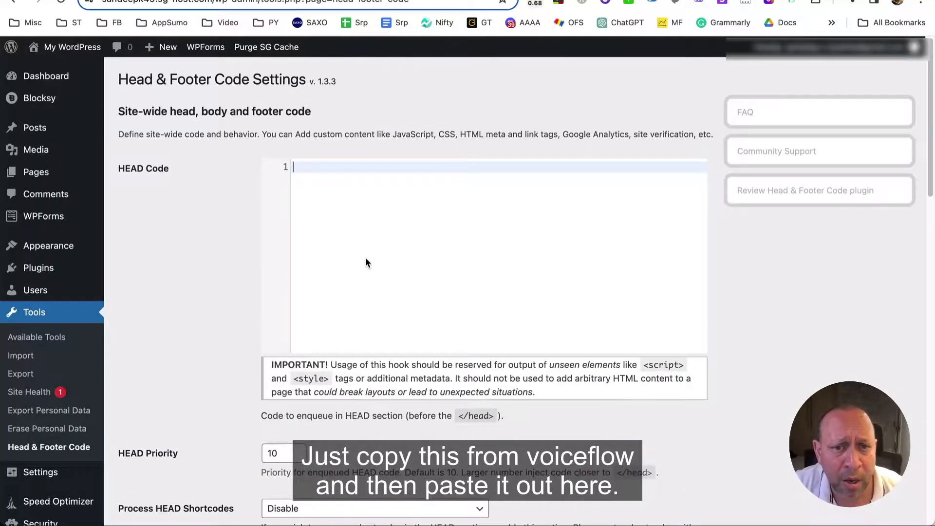
pyautogui.rightClick(375, 219)
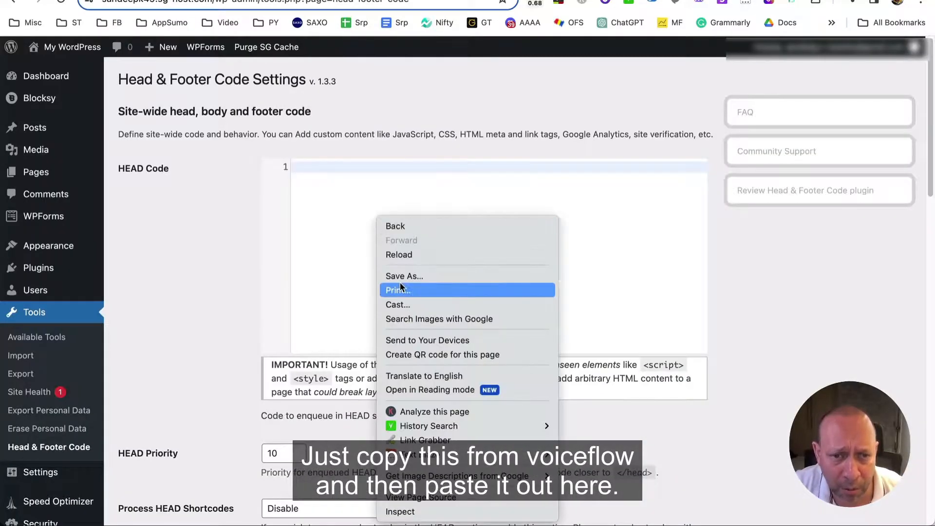
pyautogui.click(318, 216)
pyautogui.scroll(-8, 361, 279)
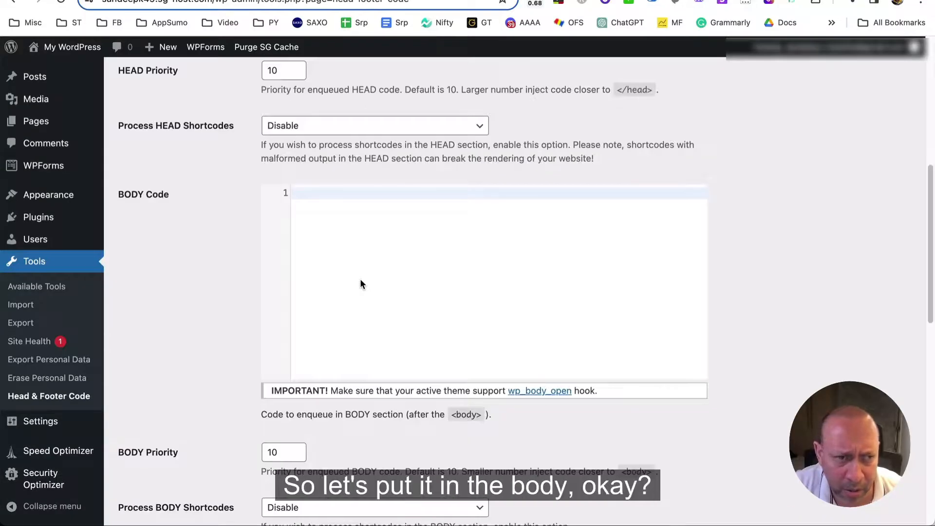
pyautogui.rightClick(357, 216)
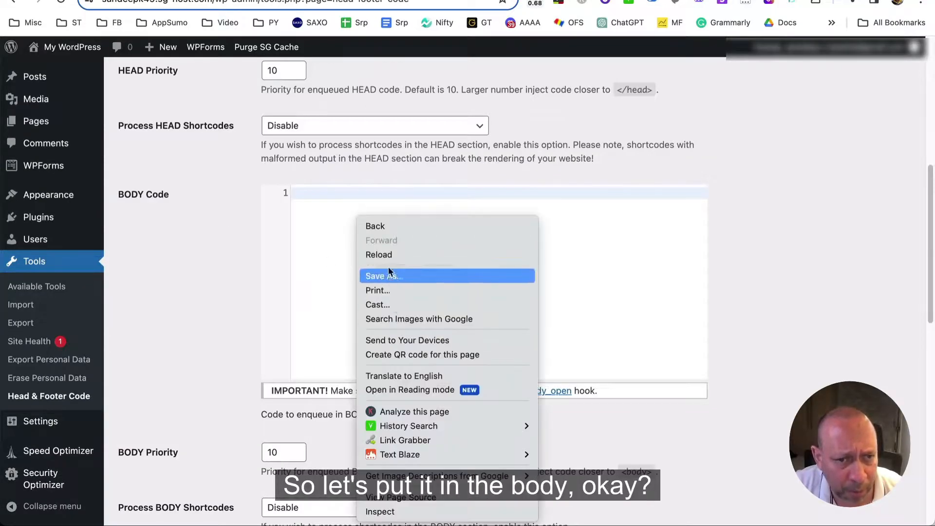
pyautogui.click(327, 224)
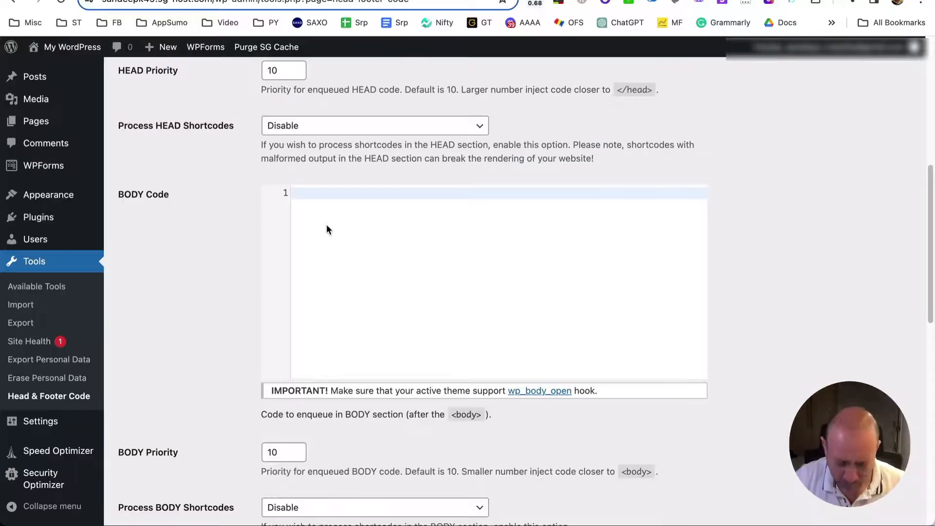
pyautogui.press('super+v')
# Save the changes to the Head & Footer Code settings.
pyautogui.scroll(-8, 486, 268)
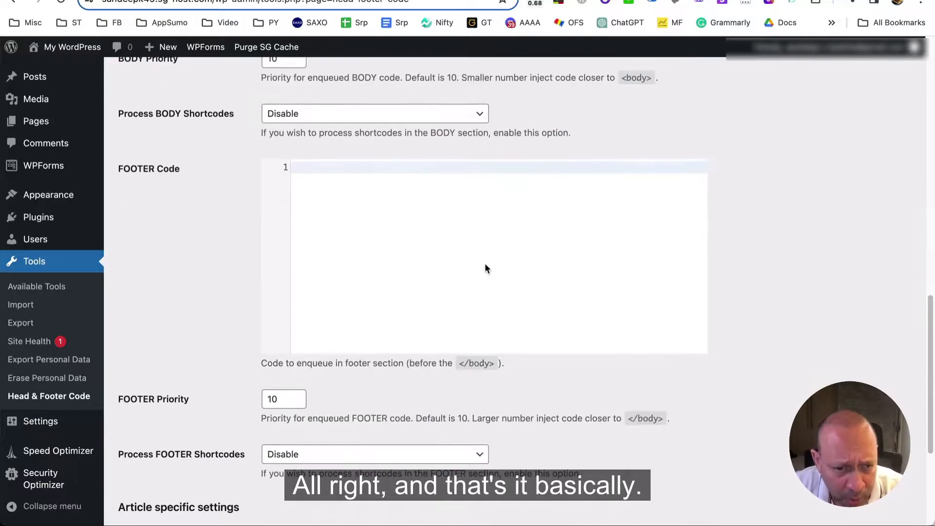
pyautogui.scroll(-4, 325, 217)
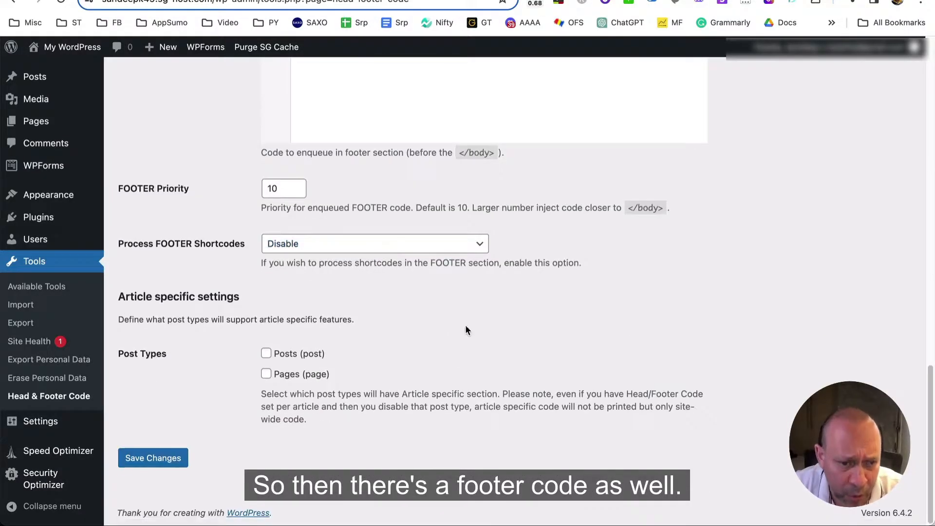
pyautogui.click(149, 460)
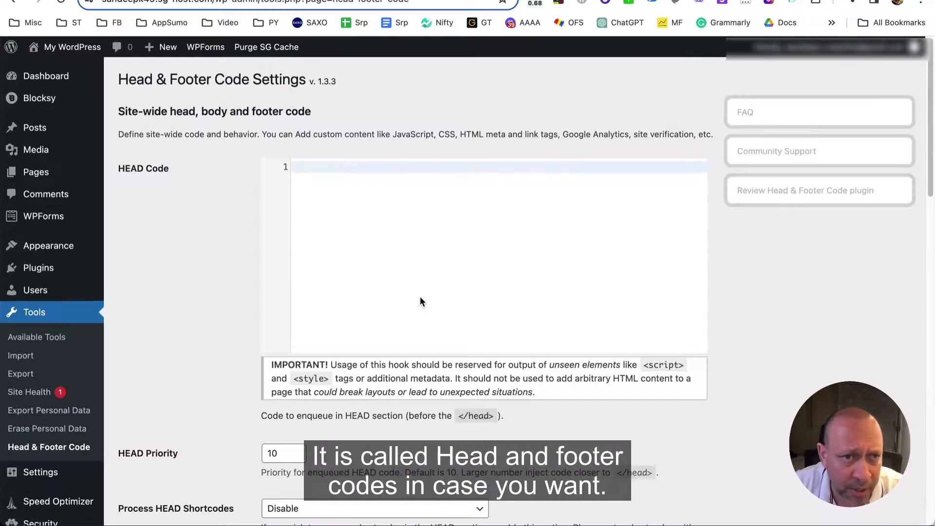
pyautogui.scroll(-15, 387, 332)
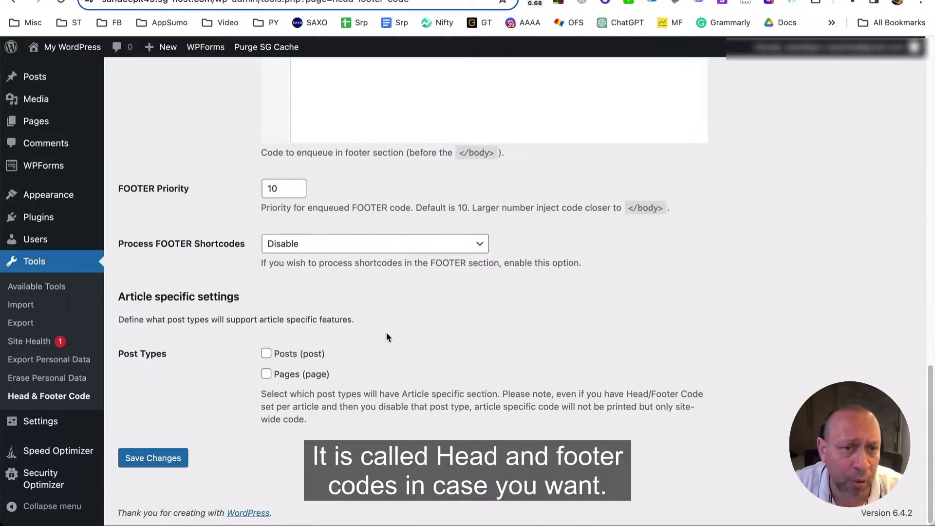
pyautogui.click(157, 460)
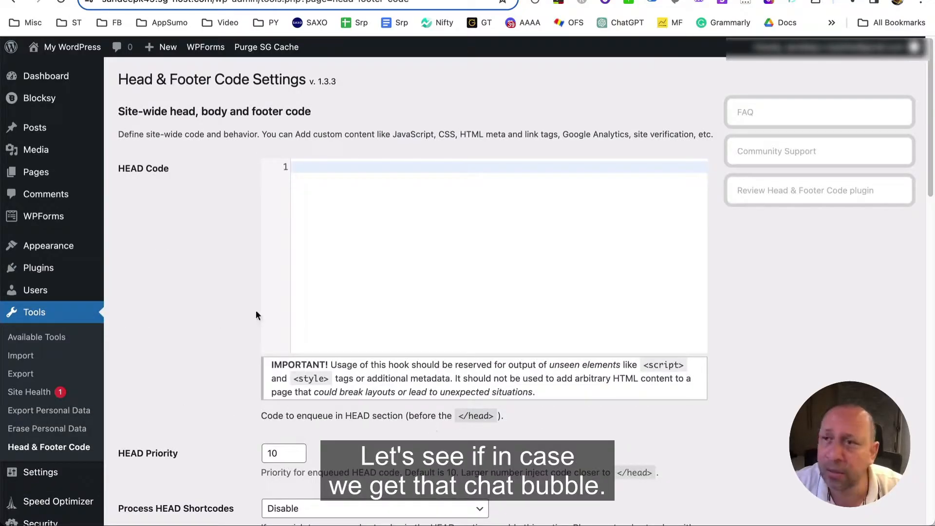
# Visit the live JusticeIP site and open its chat bubble to inspect the widget's title and greeting.
pyautogui.moveTo(68, 48)
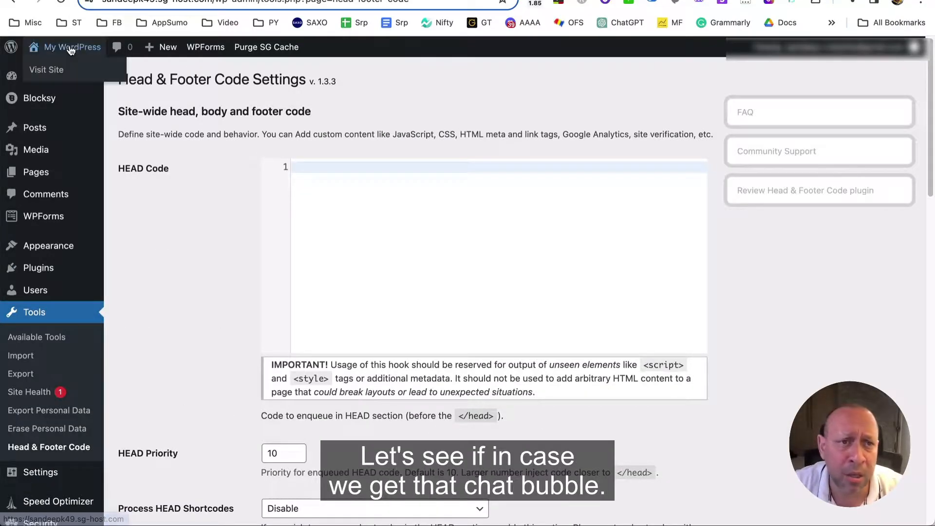
pyautogui.rightClick(34, 69)
pyautogui.click(53, 68)
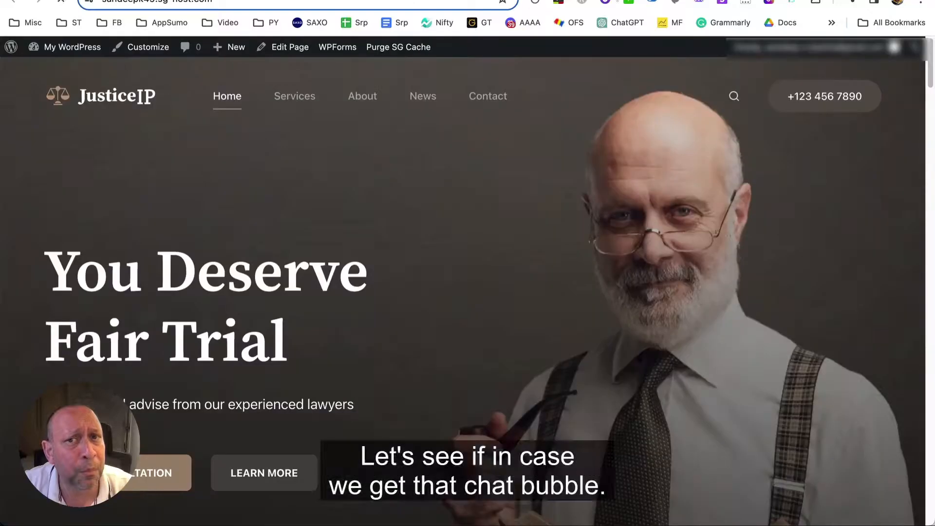
pyautogui.scroll(-10, 631, 399)
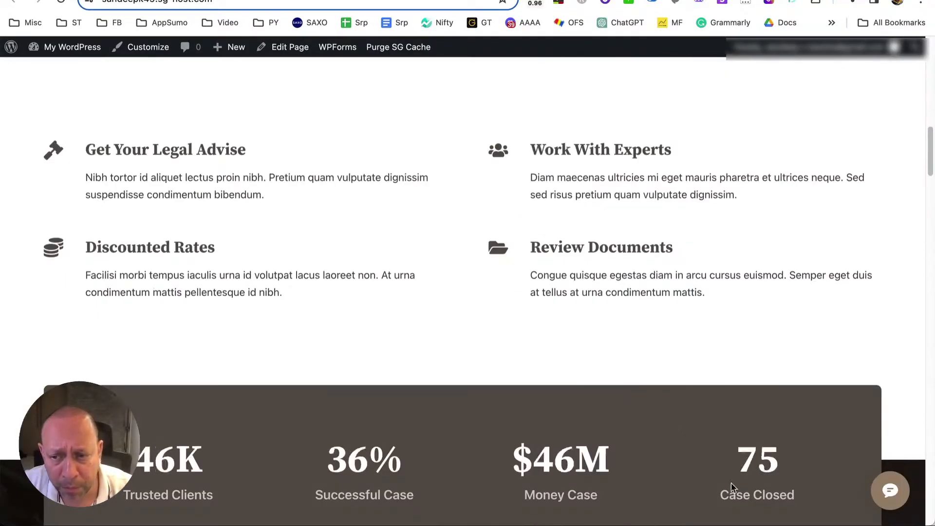
pyautogui.scroll(4, 779, 443)
pyautogui.scroll(6, 828, 404)
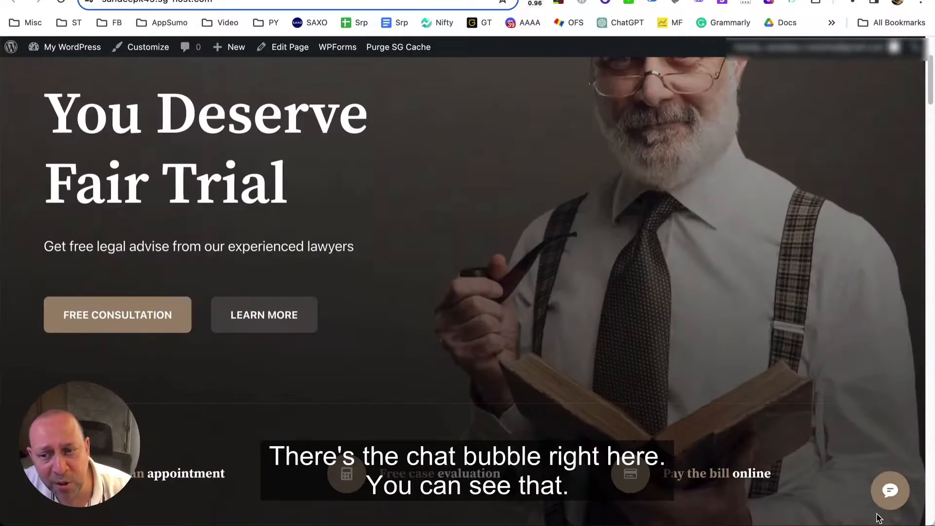
pyautogui.click(893, 489)
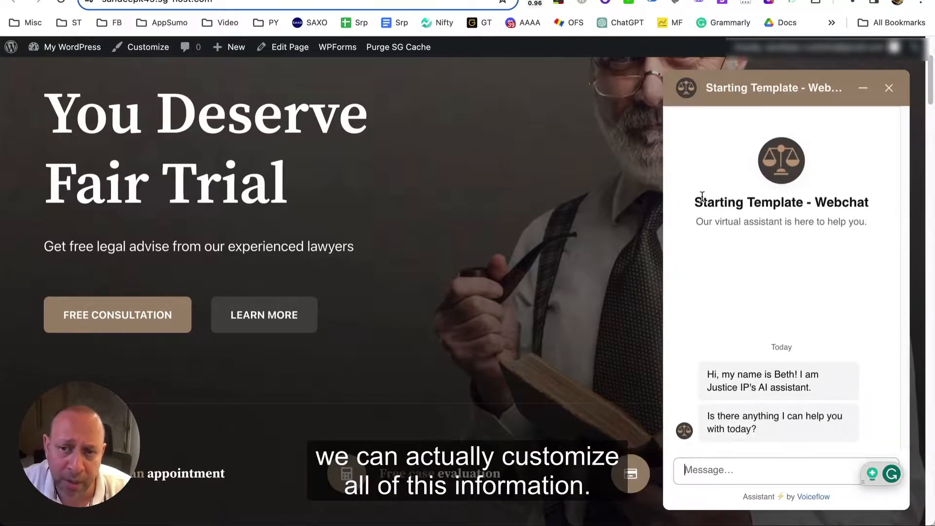
pyautogui.moveTo(694, 203); pyautogui.dragTo(773, 202)
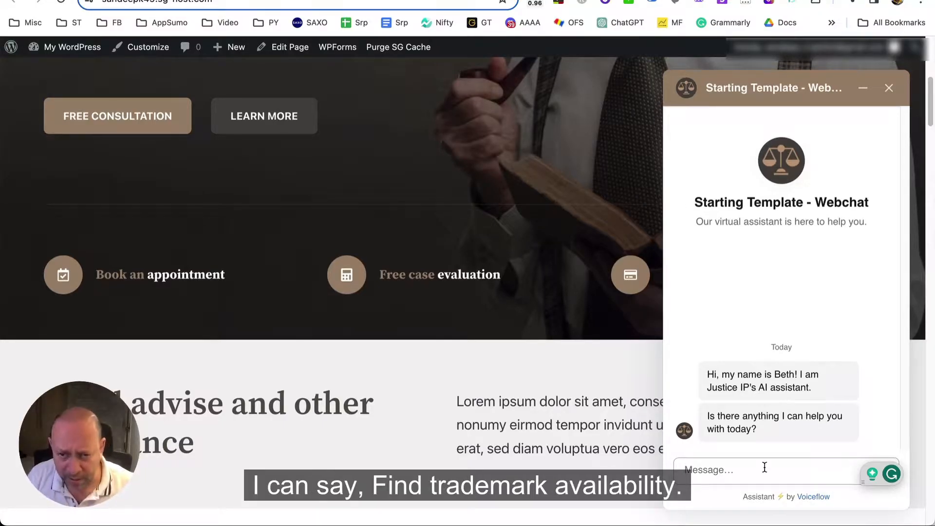
# Test the trademark check in the chat by sending "Find Trademark Availability" and the name "Wordpress", and highlight the raw keyword reply.
pyautogui.write('Find Trademark Availability')
pyautogui.press('Return')
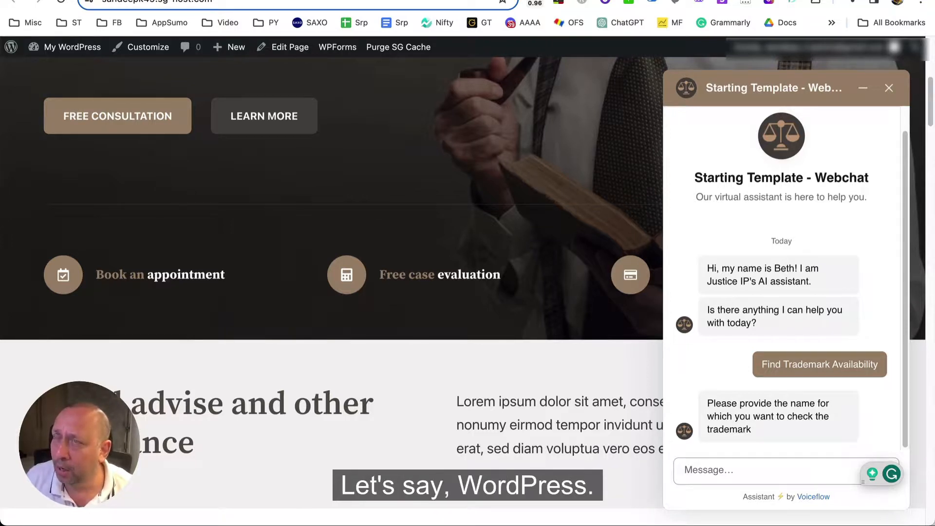
pyautogui.write('Word')
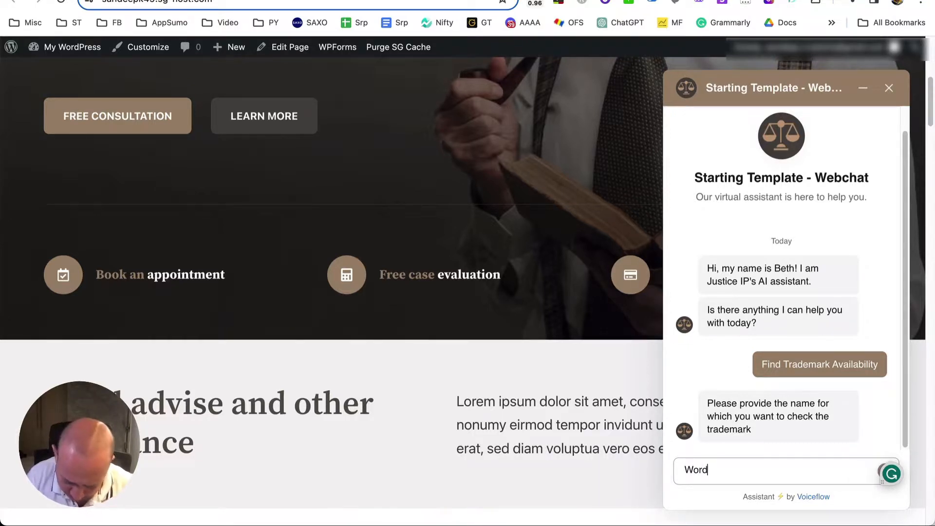
pyautogui.write('press')
pyautogui.press('Return')
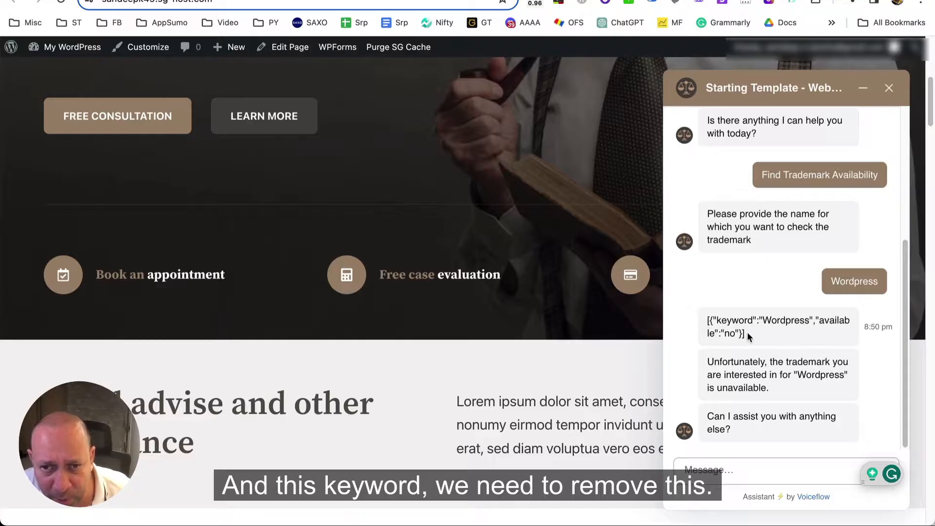
pyautogui.moveTo(747, 335); pyautogui.dragTo(707, 320)
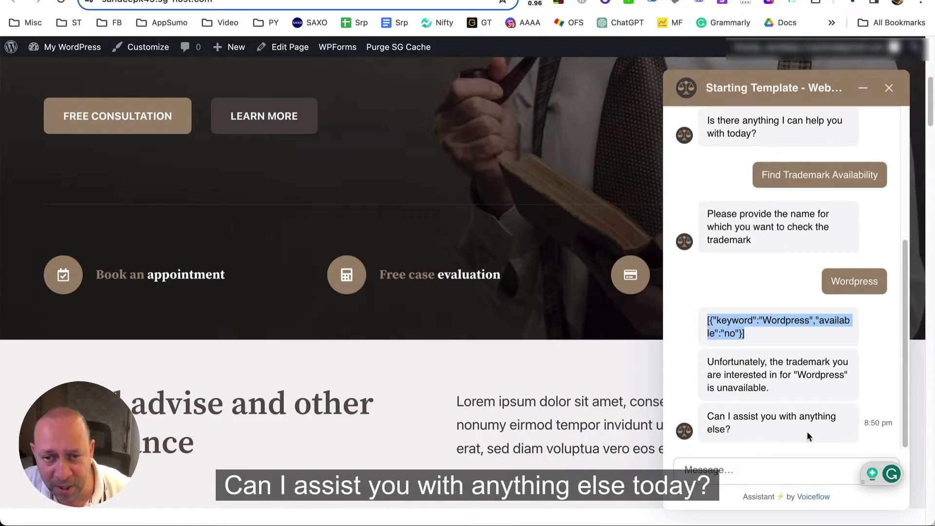
# Ask the chatbot "How do i file for a trademark application?".
pyautogui.click(723, 470)
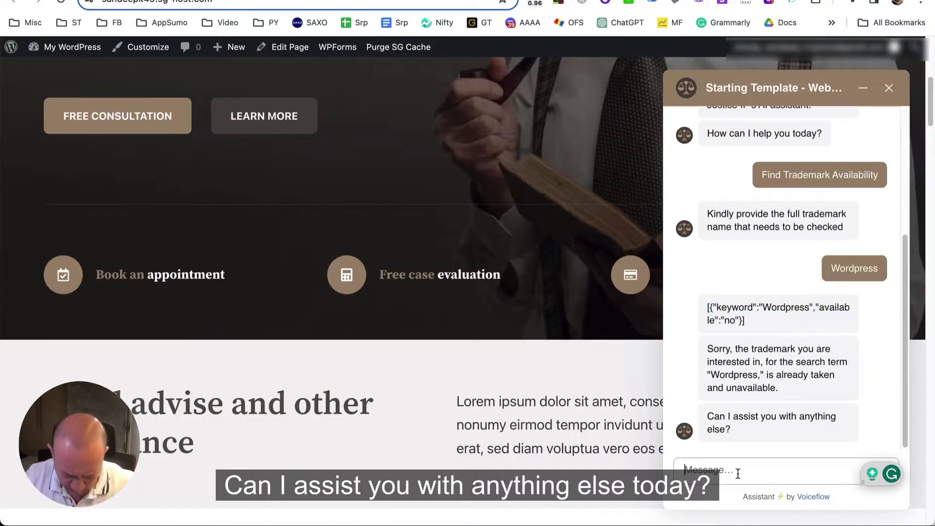
pyautogui.write('H')
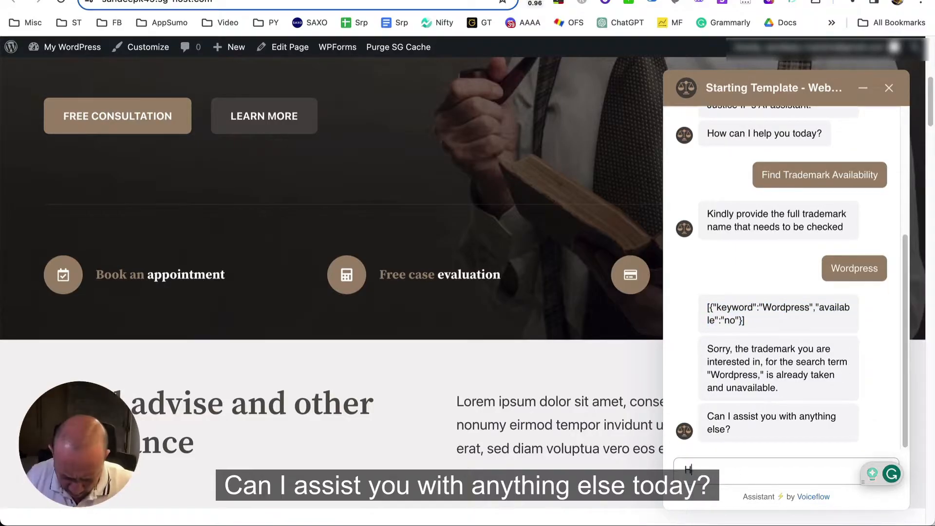
pyautogui.write('ow do i file for')
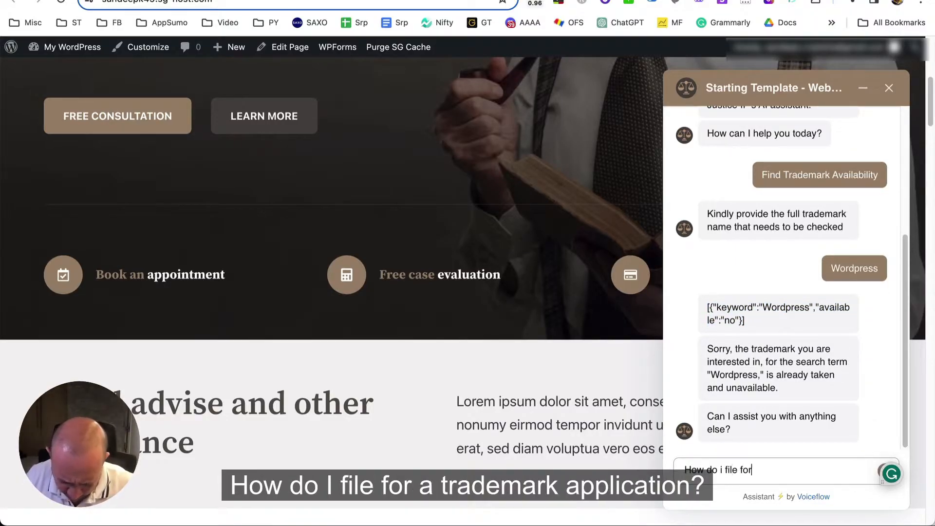
pyautogui.write(' a tradema')
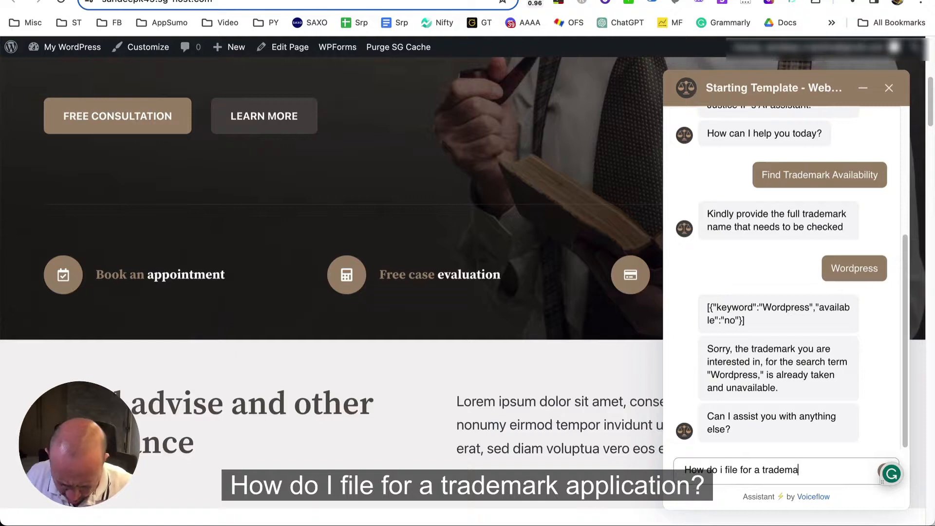
pyautogui.write('rk')
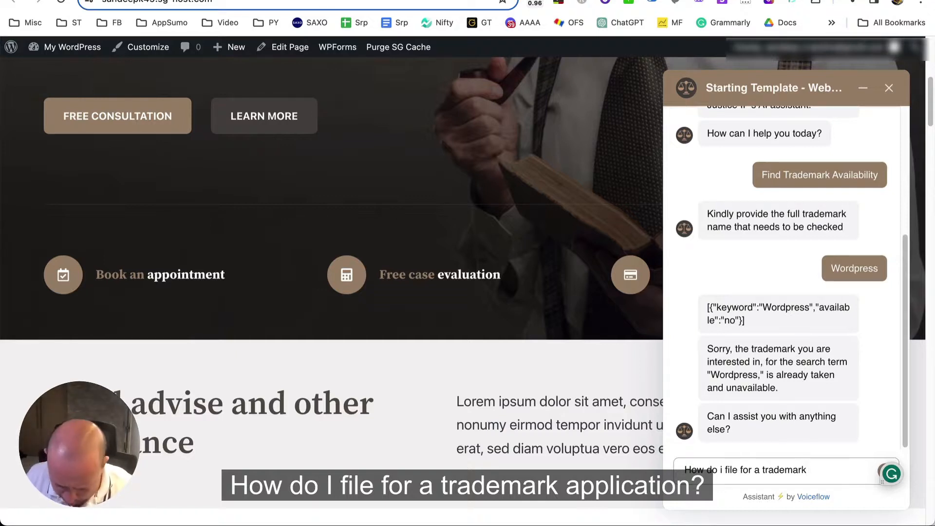
pyautogui.write(' applicatio')
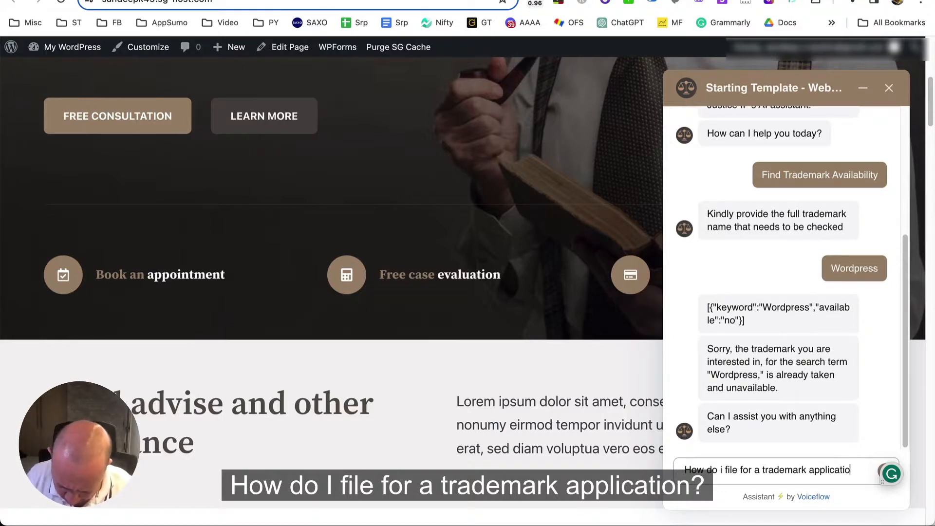
pyautogui.write('n?')
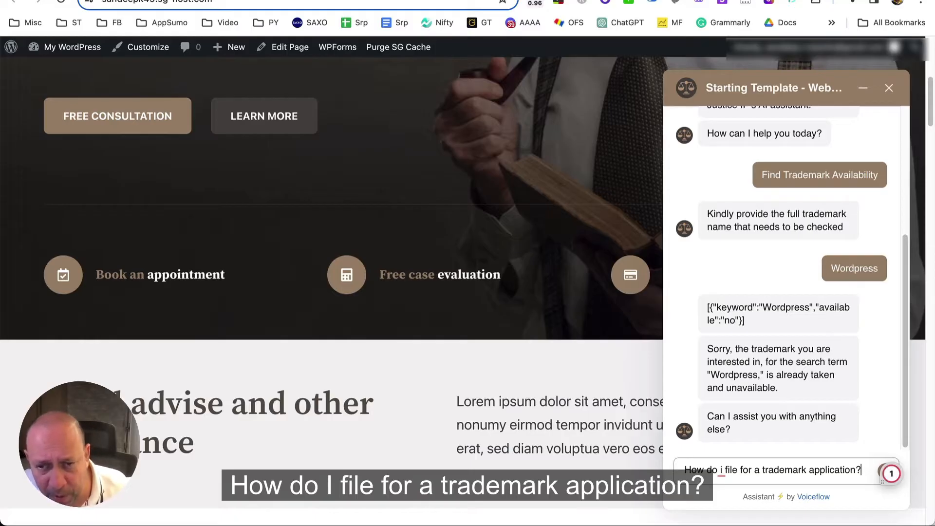
pyautogui.press('Return')
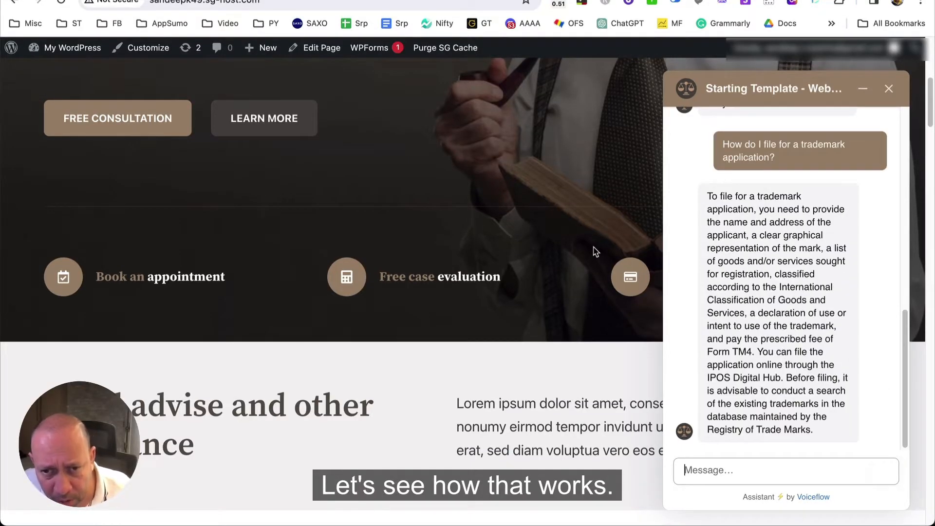